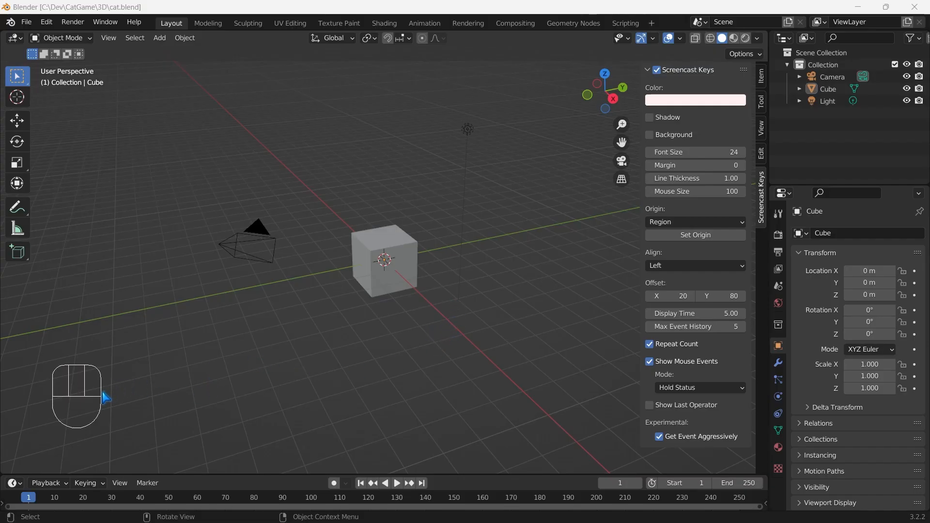
- Delete the default camera, cube and light from the scene
middle_drag(325, 387, 484, 388)
drag(519, 408, 222, 185)
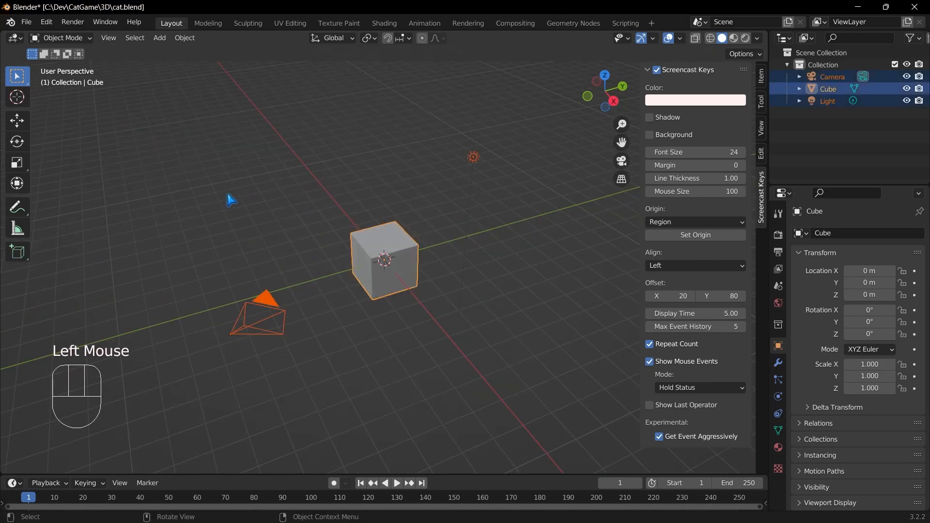
key(Delete)
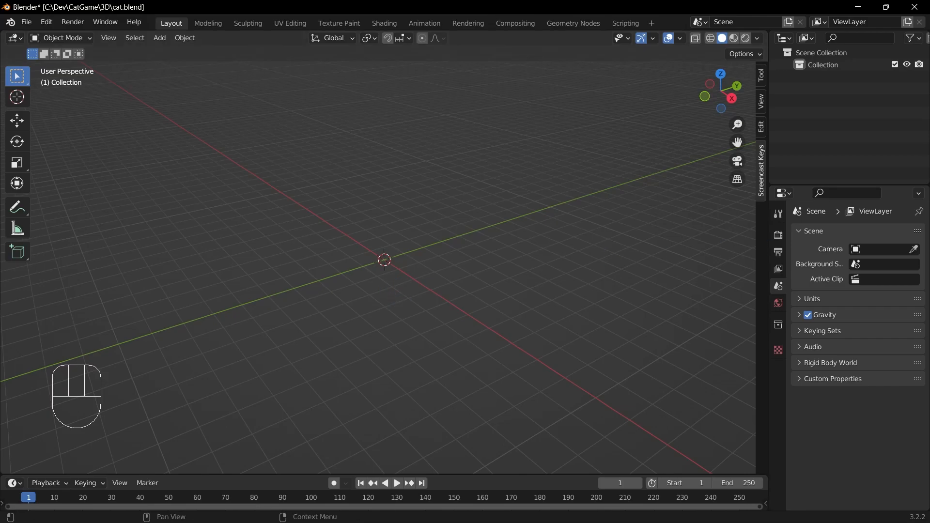
- Bring the side-view cat sketch into the scene as a reference image and clear its rotation and location
drag(373, 256, 339, 243)
mouse_move(432, 303)
middle_down()
mouse_move(386, 295)
mouse_move(443, 283)
mouse_move(477, 304)
middle_up()
click(333, 219)
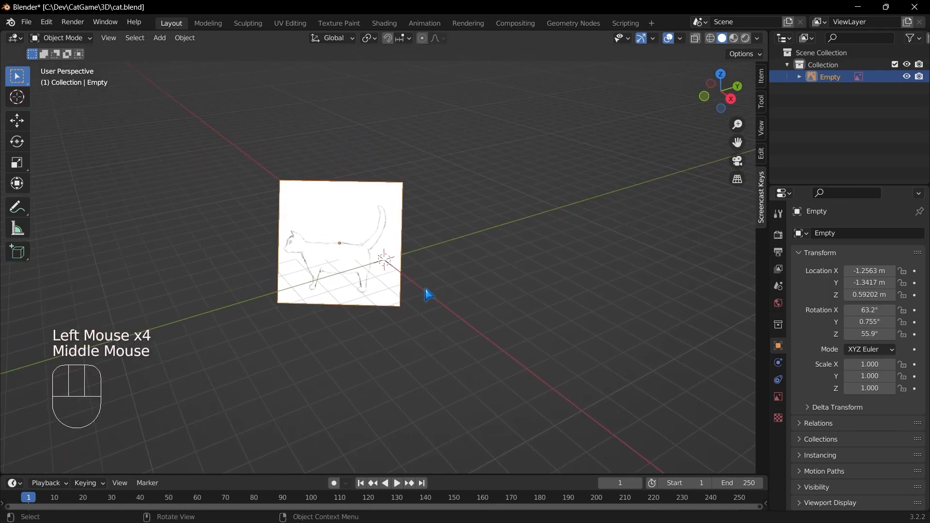
key(alt+r)
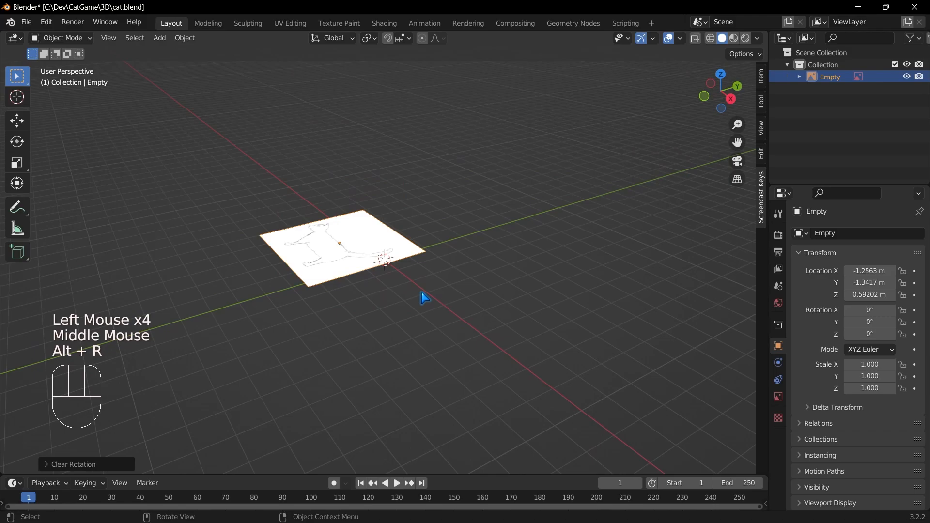
key(alt+g)
click(513, 316)
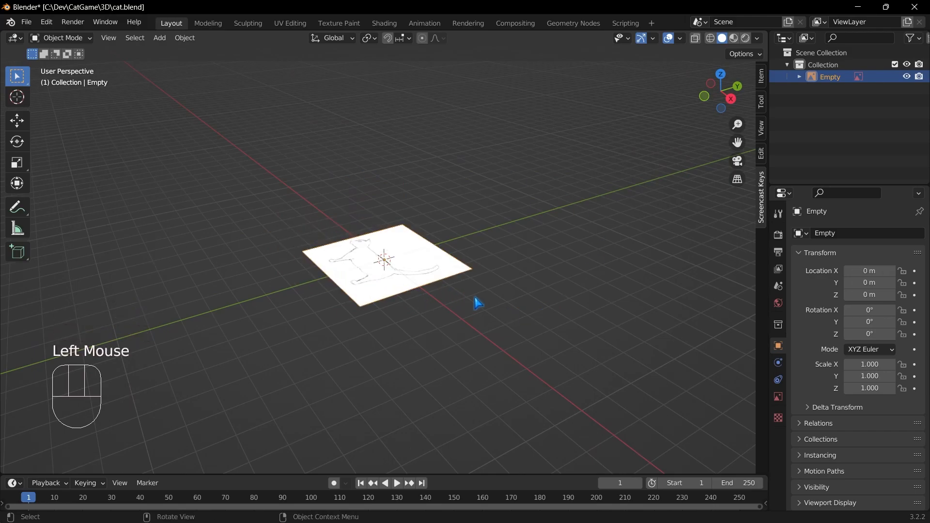
- Rotate the side-view cat image 90° around the global Z axis
key(r)
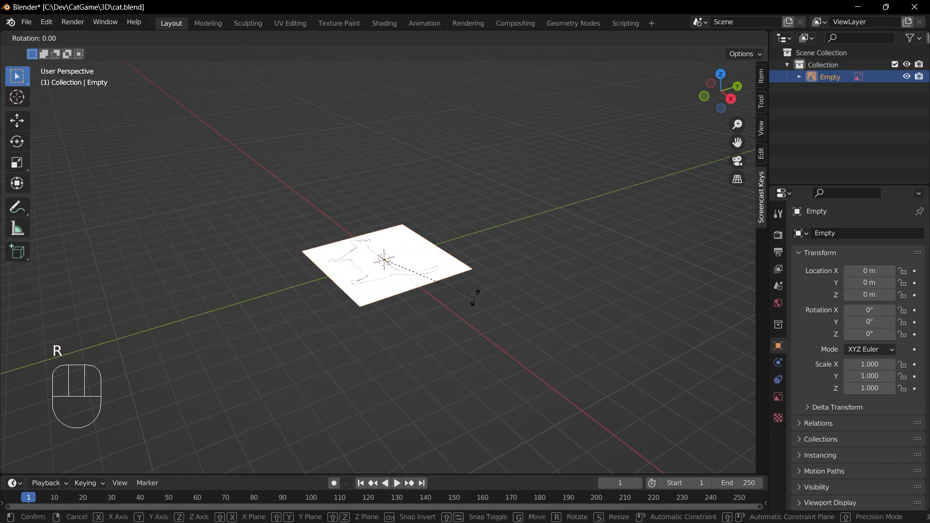
key(z)
key(KP_9)
key(KP_0)
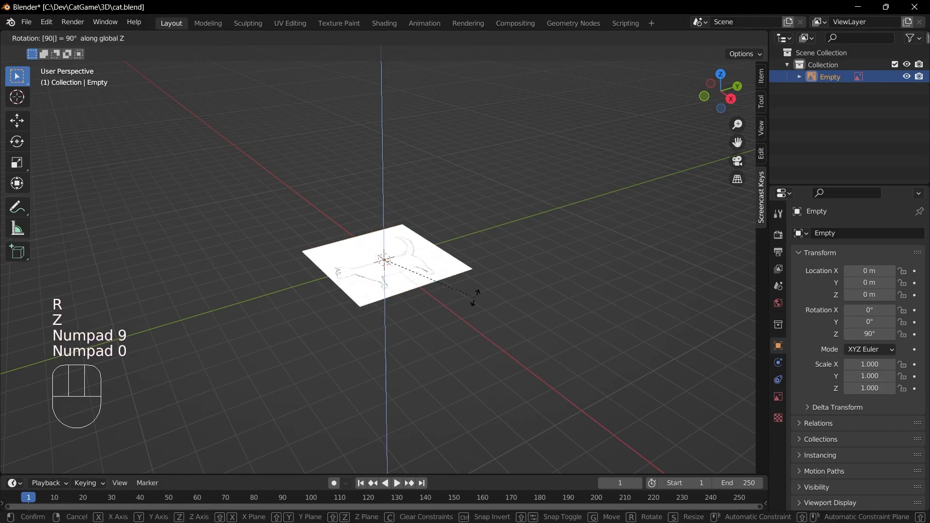
key(Return)
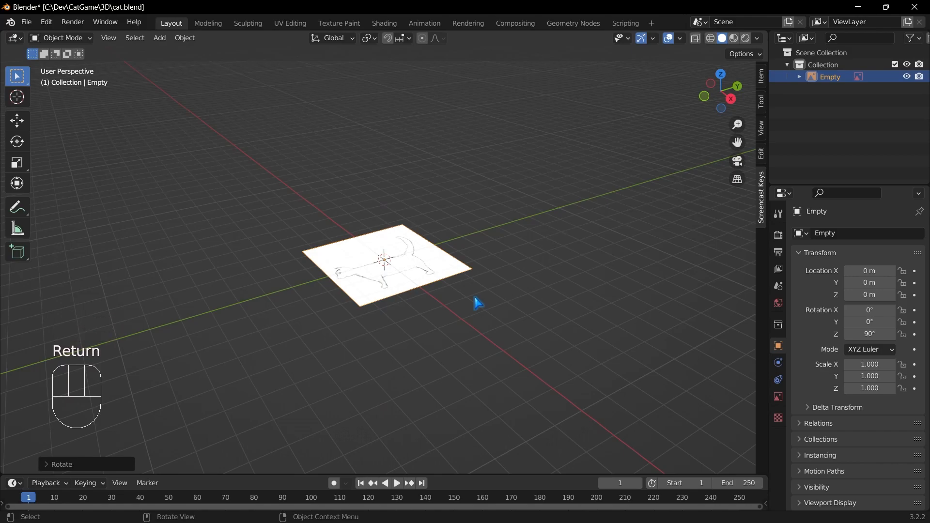
- Stand the side-view cat image upright by rotating it 90° around the global Y axis
key(r)
key(y)
key(KP_9)
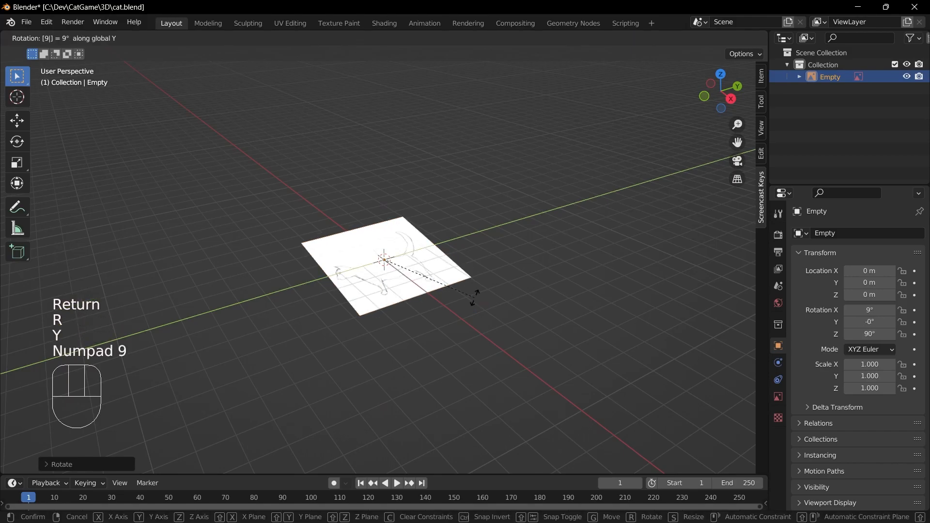
key(KP_0)
key(Return)
- Move the side-view cat image back along the X axis to about -21.4 m
middle_drag(484, 343, 480, 284)
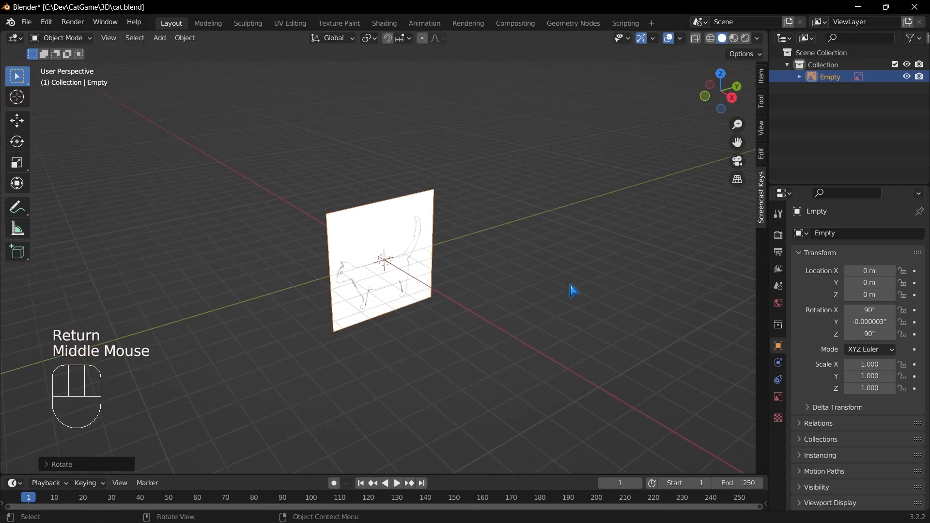
key(g)
key(x)
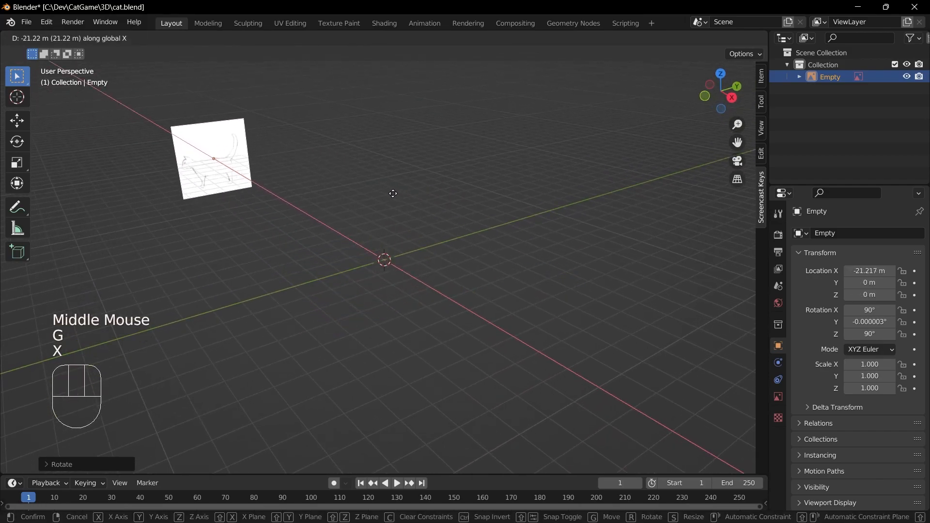
click(393, 193)
click(527, 323)
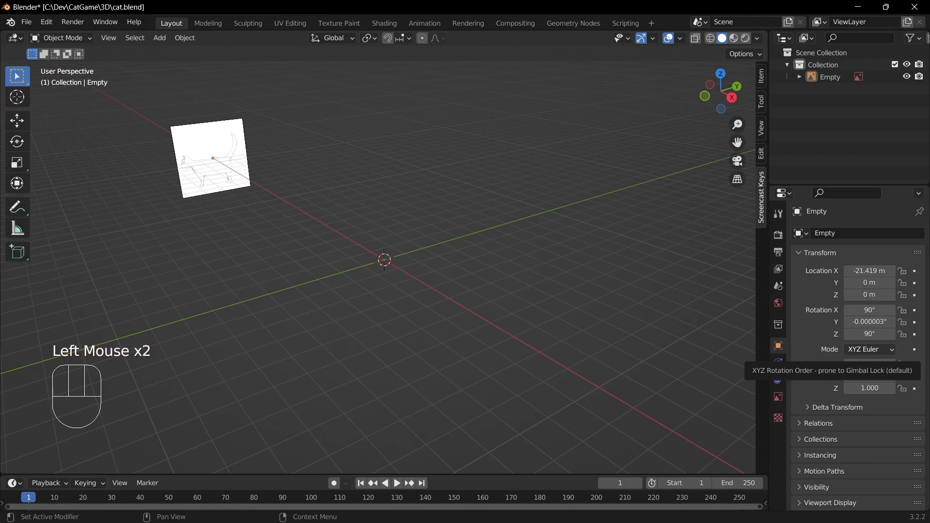
- Bring the front-view cat sketch into the scene as a reference image and clear its rotation and location
drag(400, 269, 391, 260)
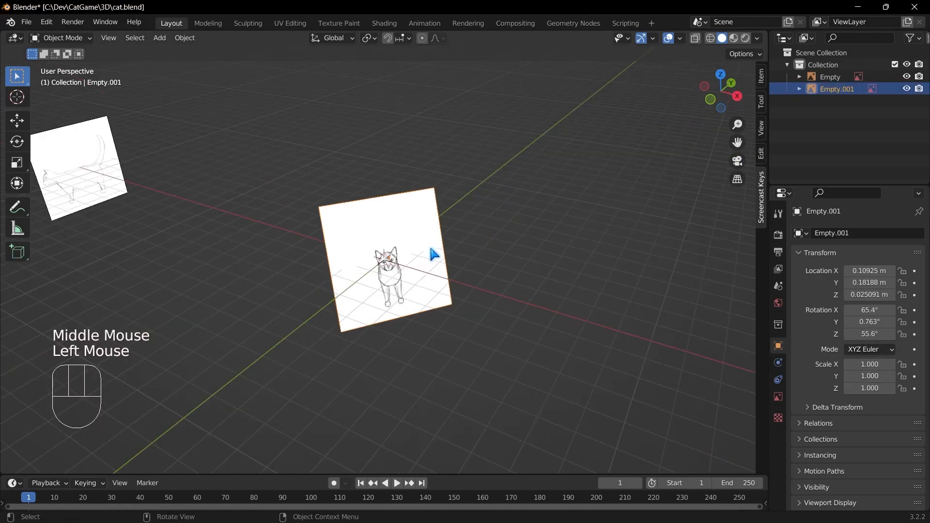
key(alt+r)
key(alt+g)
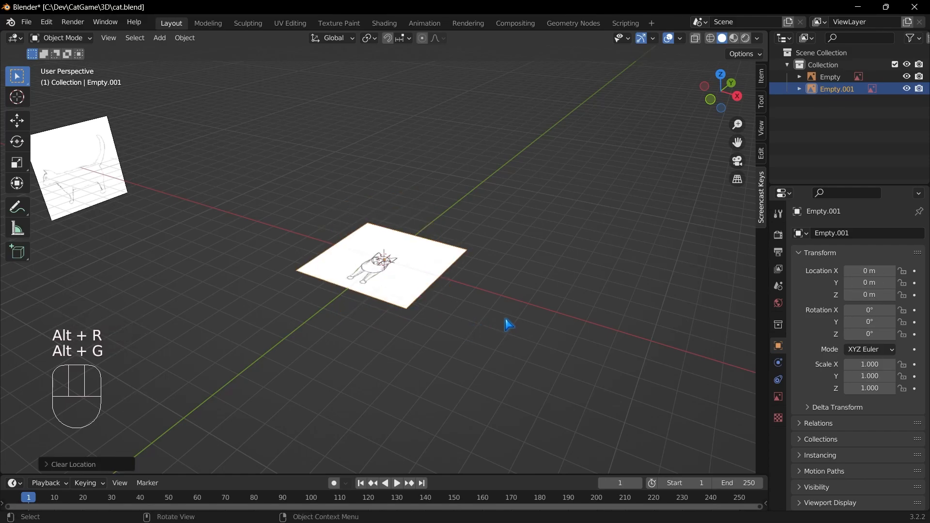
- Stand the front-view cat image upright by rotating it 90° around the global X axis
middle_drag(533, 294, 540, 285)
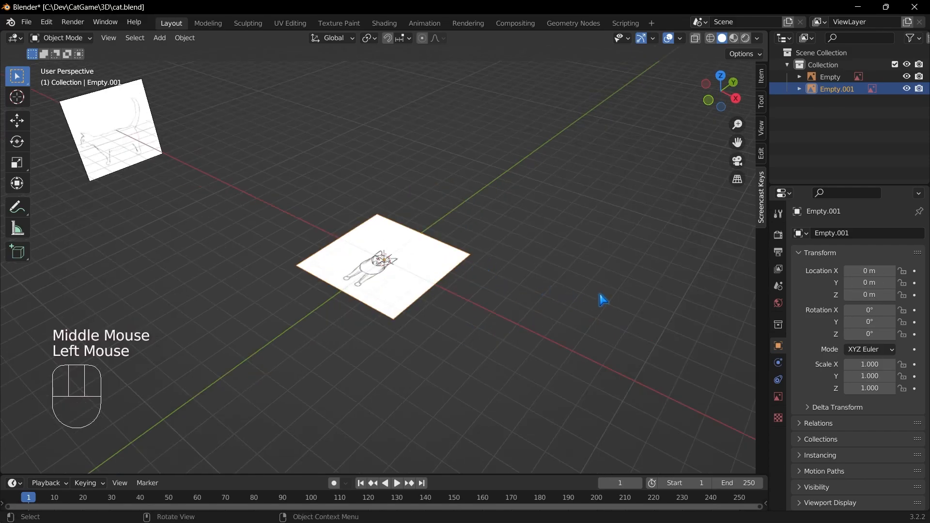
key(r)
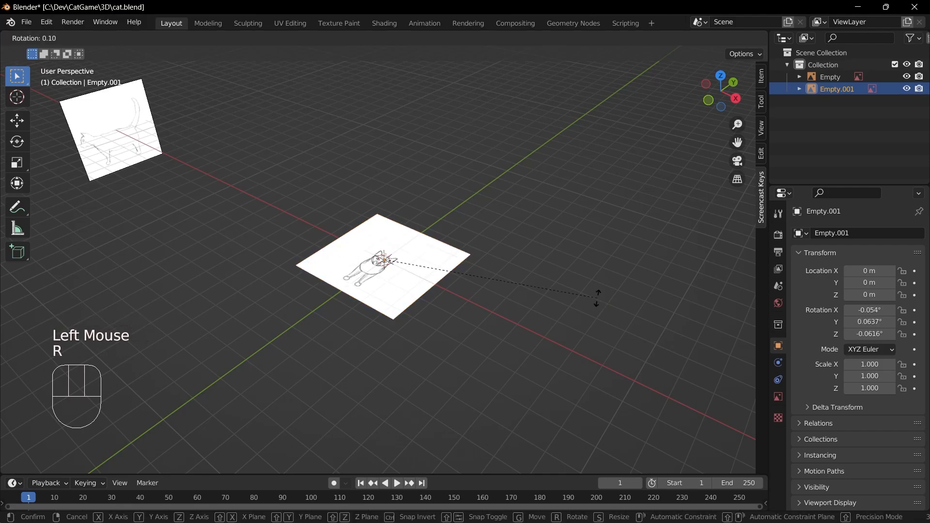
key(x)
key(KP_9)
key(KP_0)
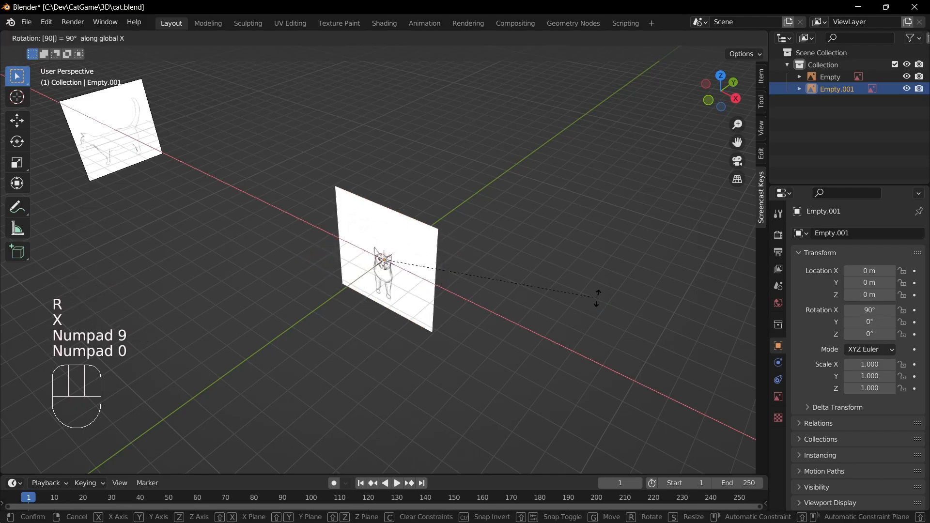
key(Return)
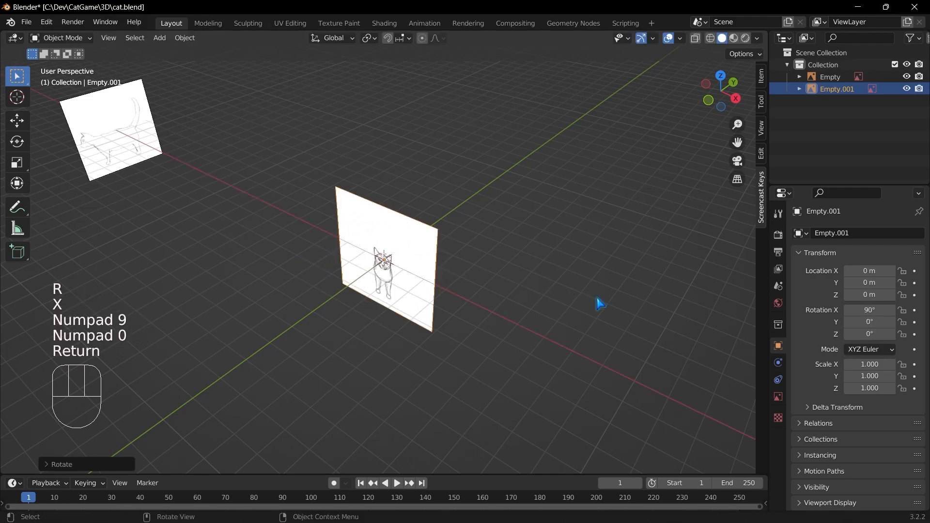
- Move the front-view cat image back along the Y axis to about 22.5 m
middle_drag(654, 349, 661, 335)
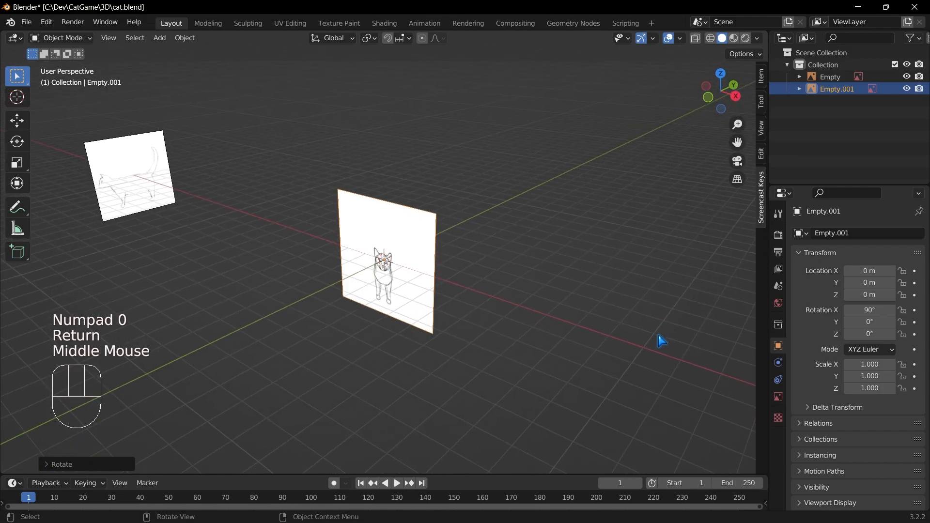
key(g)
key(y)
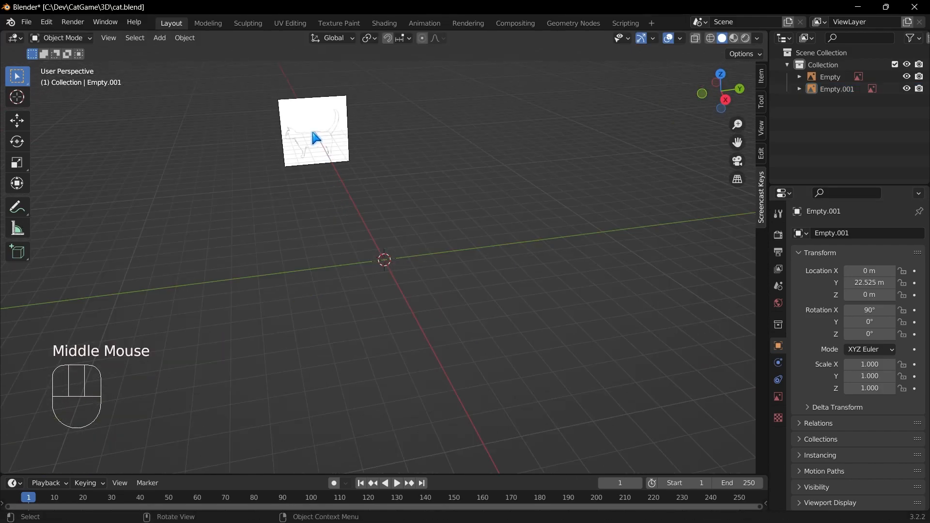
- In the right orthographic view, raise the side-view cat image along Z to about 1.95 m so its paws meet the ground line
scroll(313, 131, up, 1)
shift+middle_drag(326, 146, 484, 346)
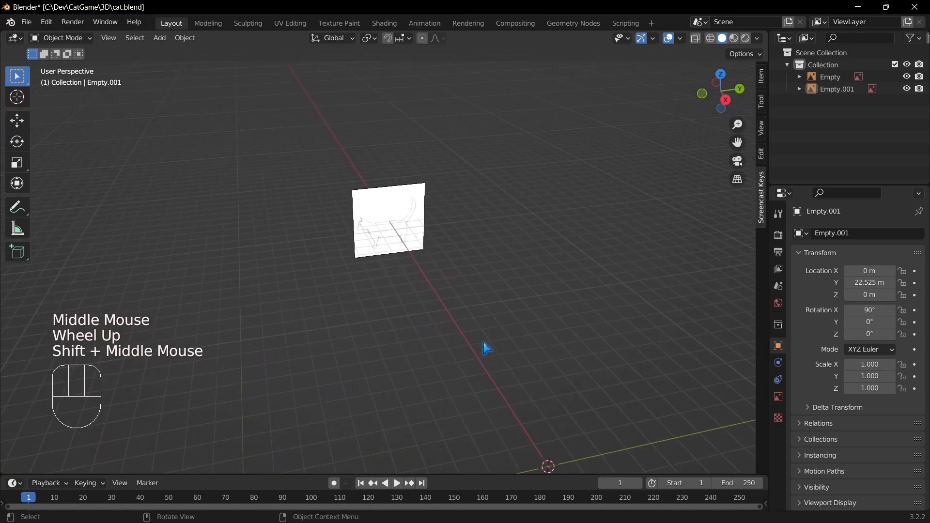
scroll(398, 201, up, 2)
click(399, 201)
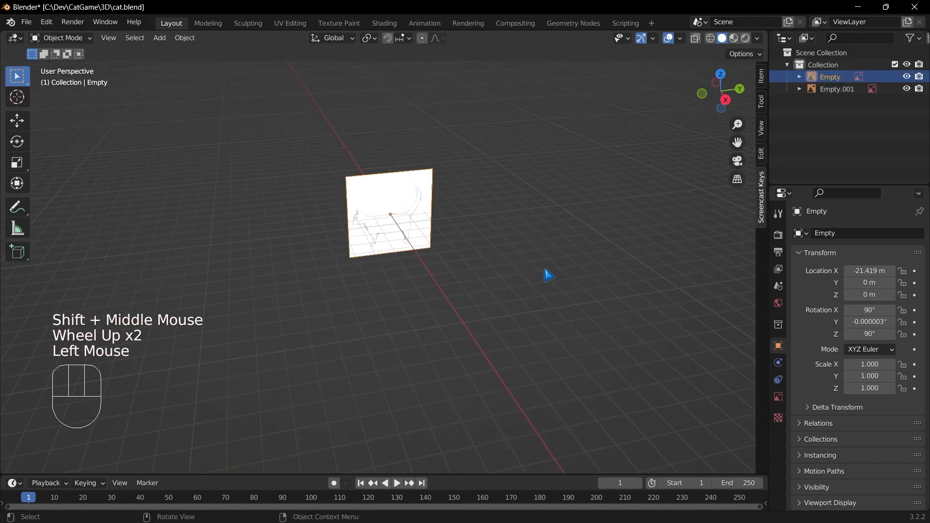
key(KP_3)
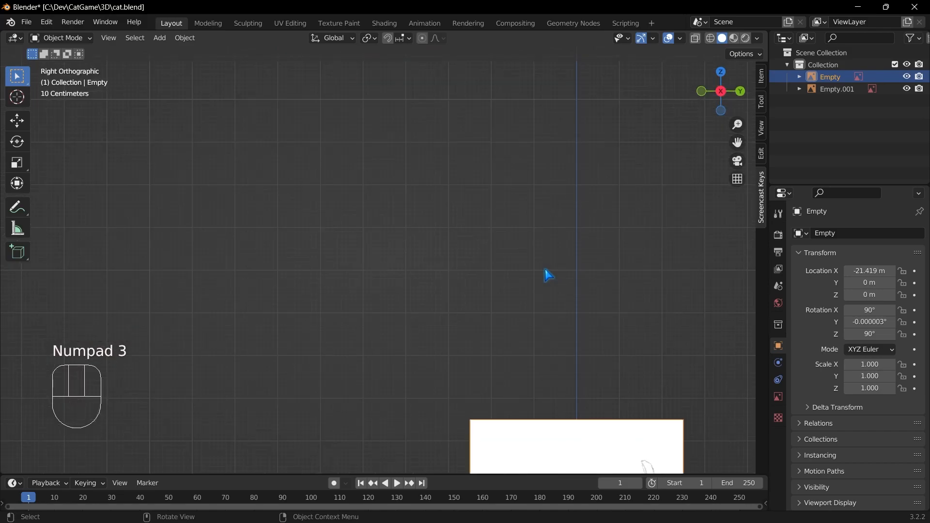
shift+middle_drag(622, 305, 484, 68)
click(498, 249)
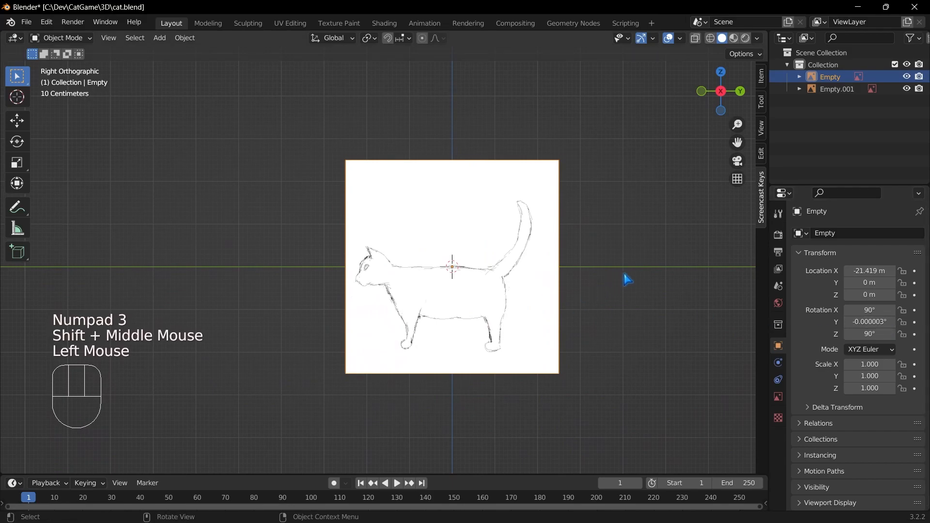
click(426, 272)
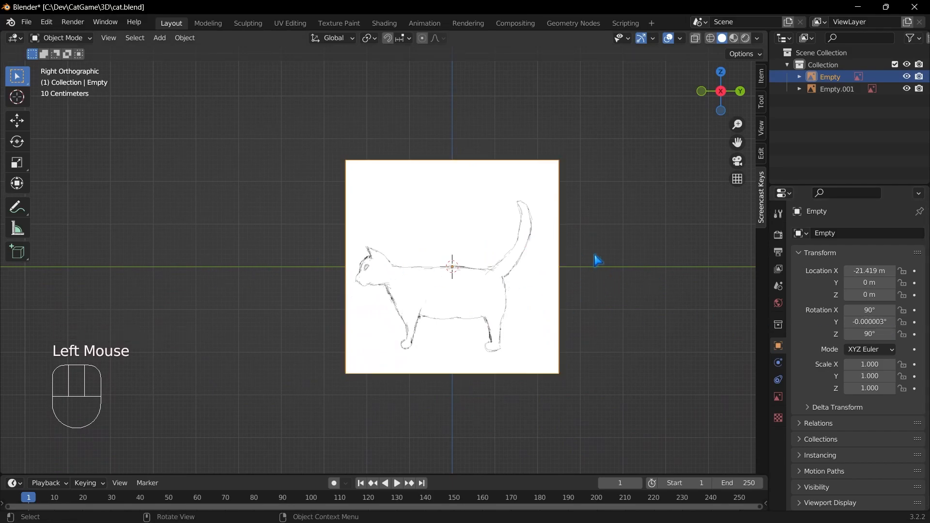
key(g)
key(z)
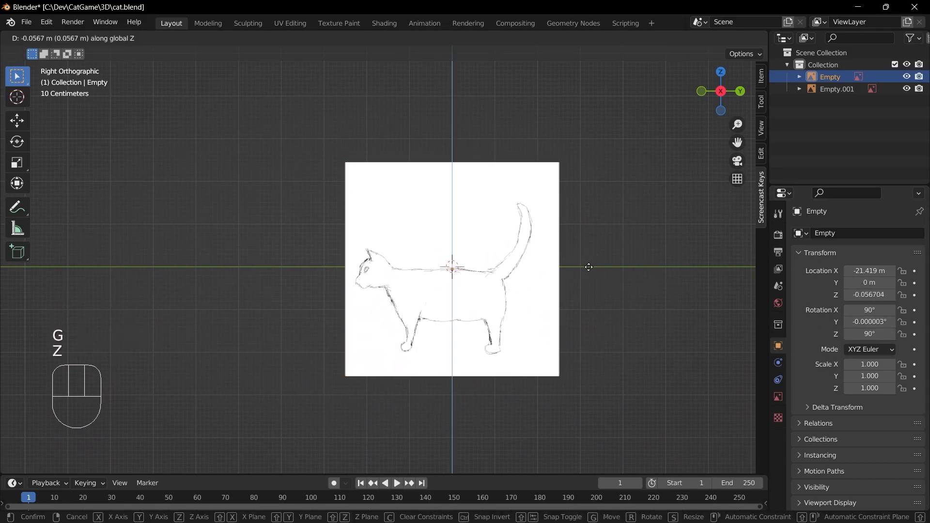
click(599, 181)
click(554, 385)
- In the front orthographic view, raise the front-view cat image along Z to about 2.06 m so its paws sit near the ground line
middle_drag(554, 385, 695, 394)
shift+middle_drag(575, 307, 512, 470)
middle_click(421, 75)
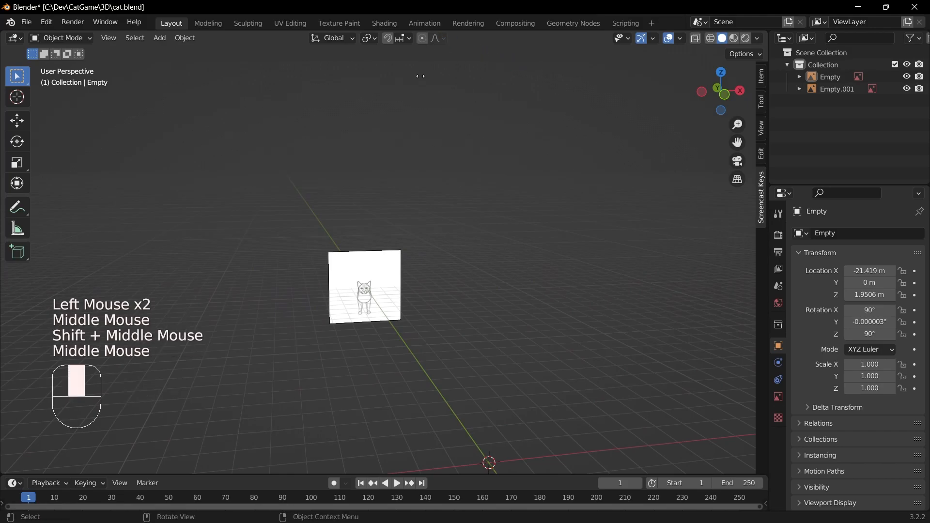
middle_drag(485, 303, 548, 262)
scroll(582, 191, up, 4)
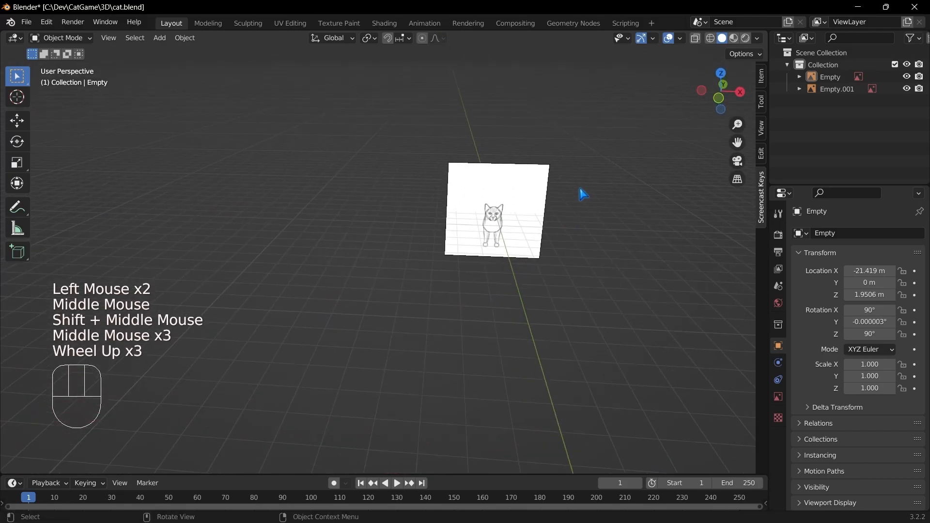
shift+middle_drag(582, 191, 550, 199)
middle_drag(627, 234, 551, 270)
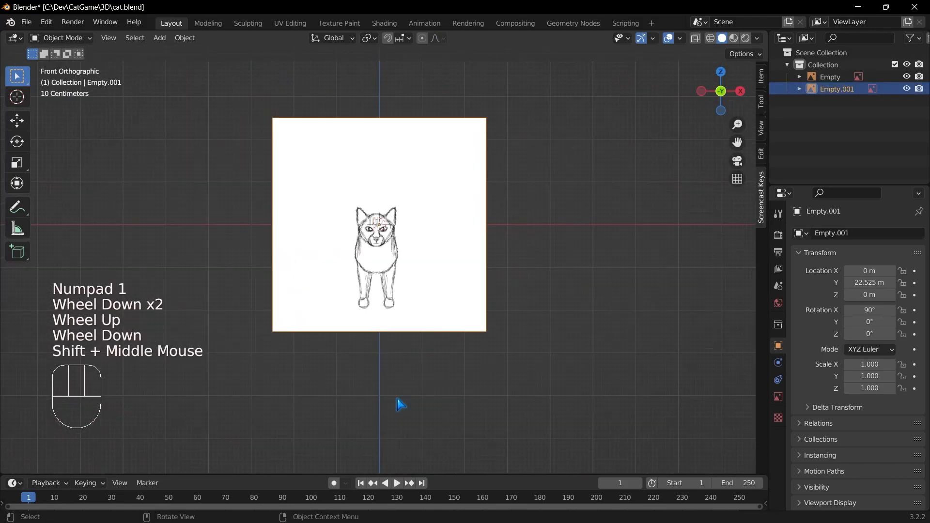
click(388, 216)
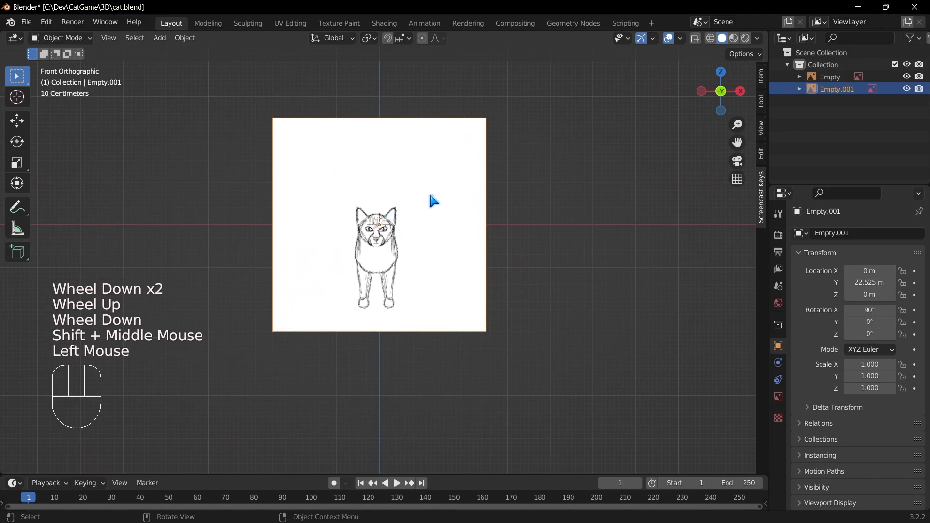
key(g)
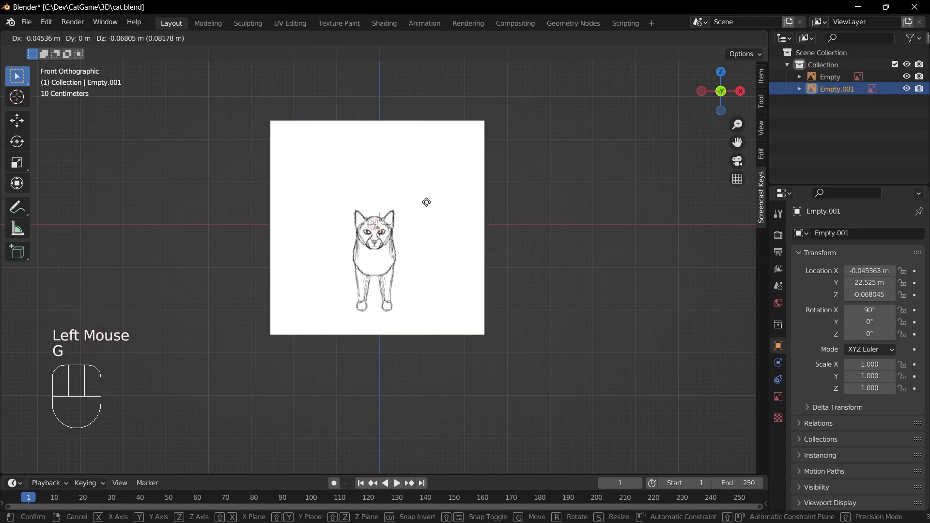
key(z)
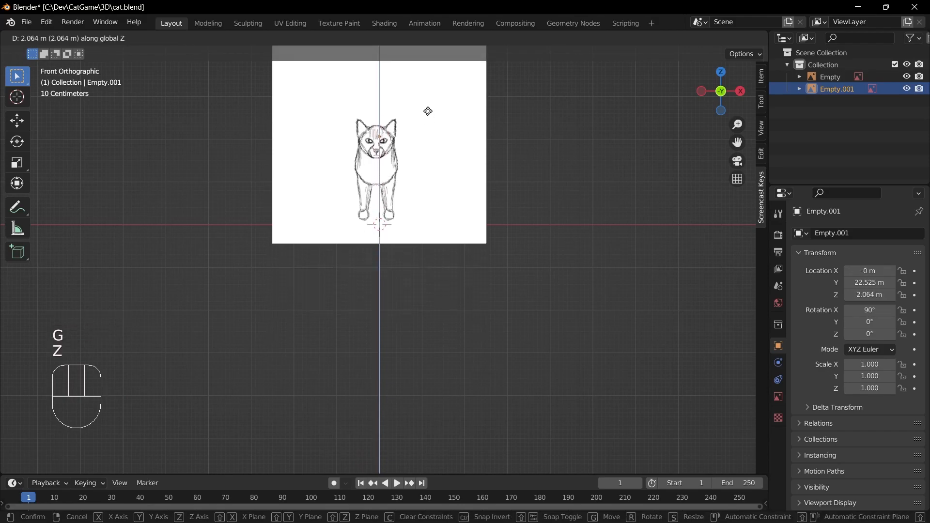
click(429, 109)
click(458, 266)
- Add a cube mesh at the world origin between the two cat reference images
scroll(416, 355, down, 2)
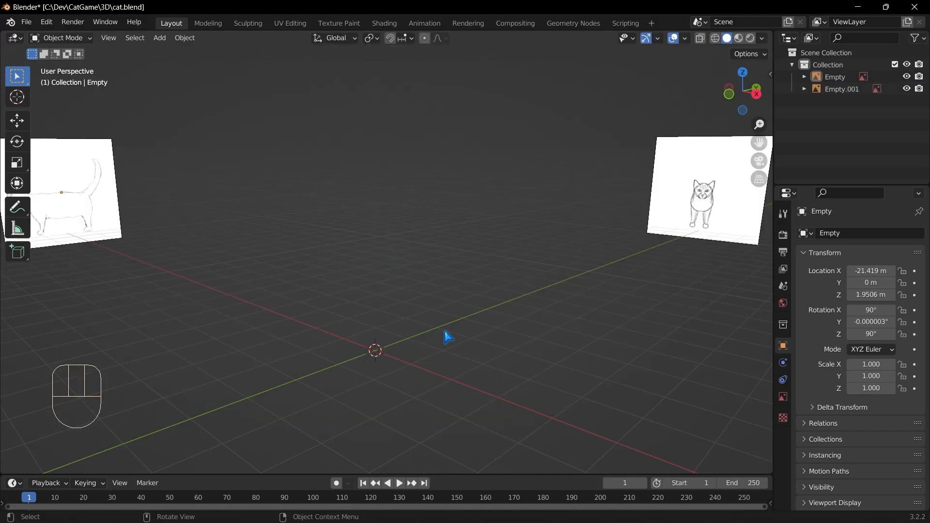
mouse_move(467, 332)
middle_down()
mouse_move(461, 354)
mouse_move(465, 343)
middle_up()
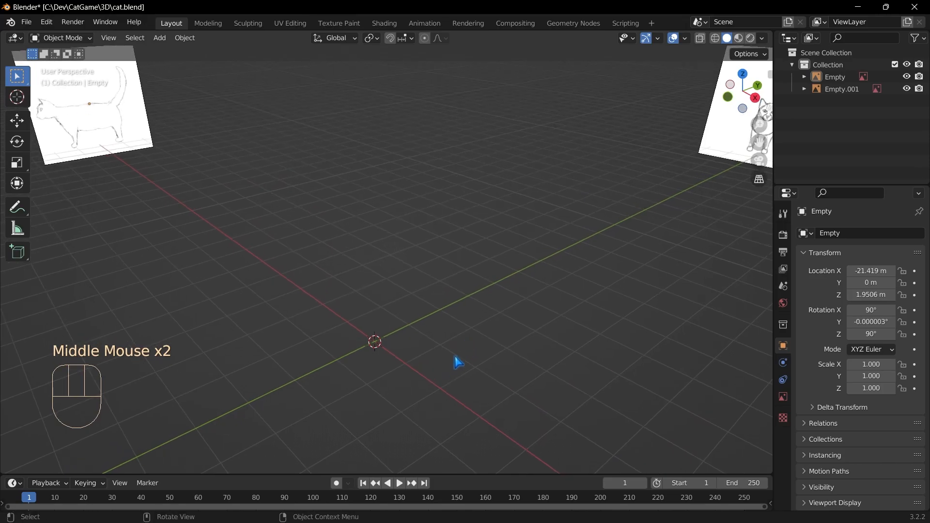
key(shift+a)
mouse_move(463, 290)
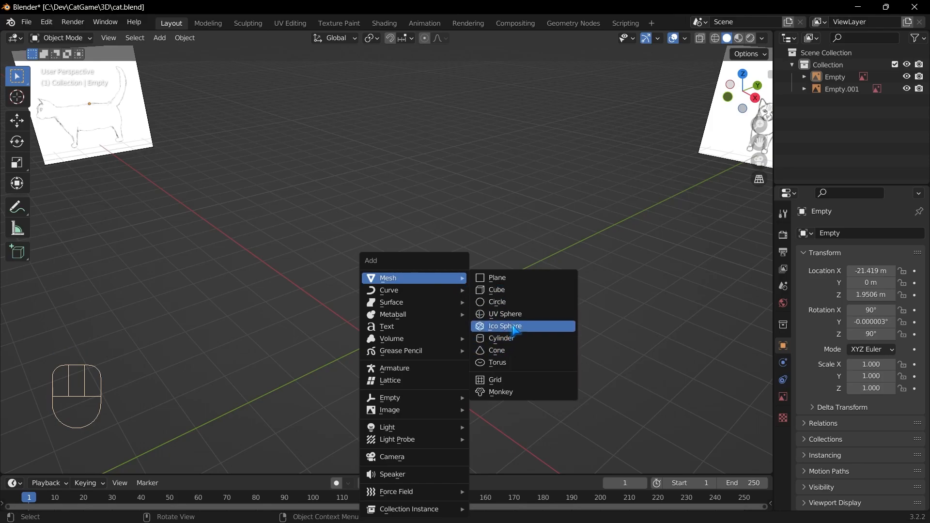
click(519, 290)
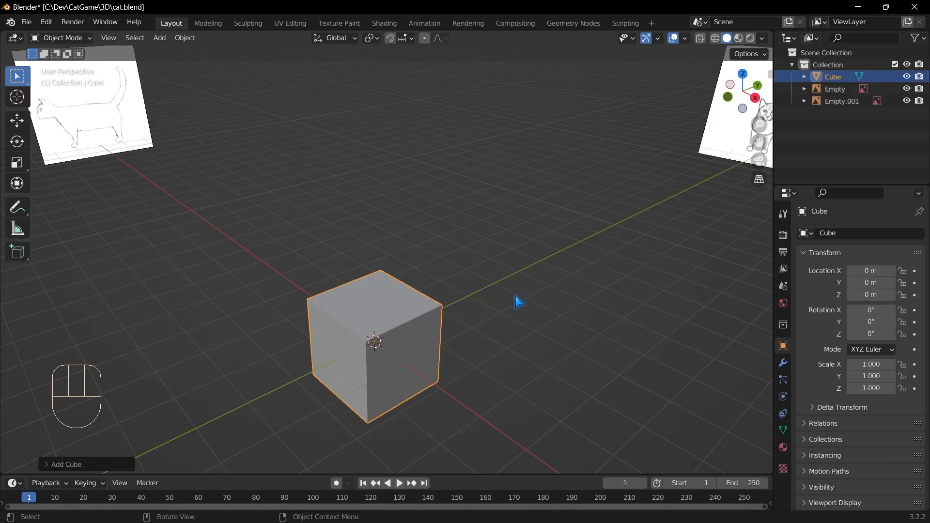
middle_drag(518, 316, 469, 324)
click(411, 323)
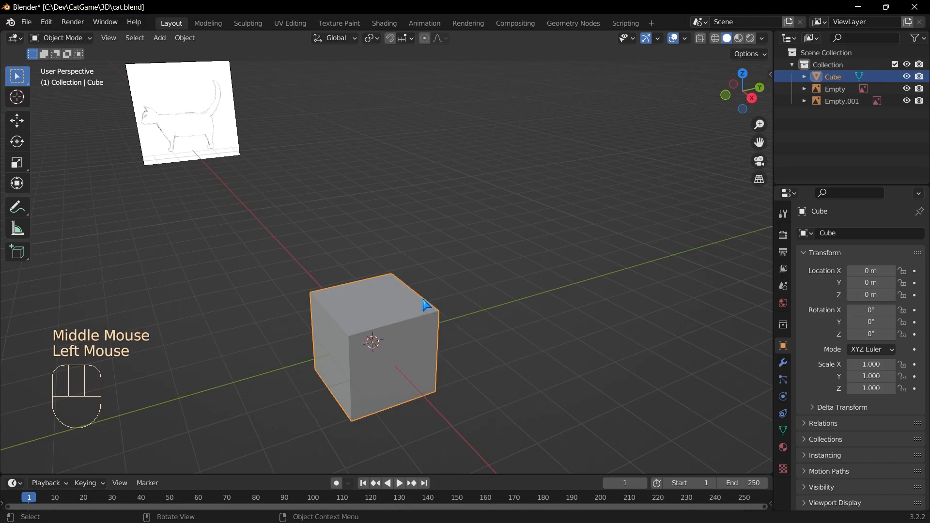
- In the right orthographic view, raise the cube along Z to about 1.46 m over the cat's torso
key(KP_1)
key(KP_3)
key(g)
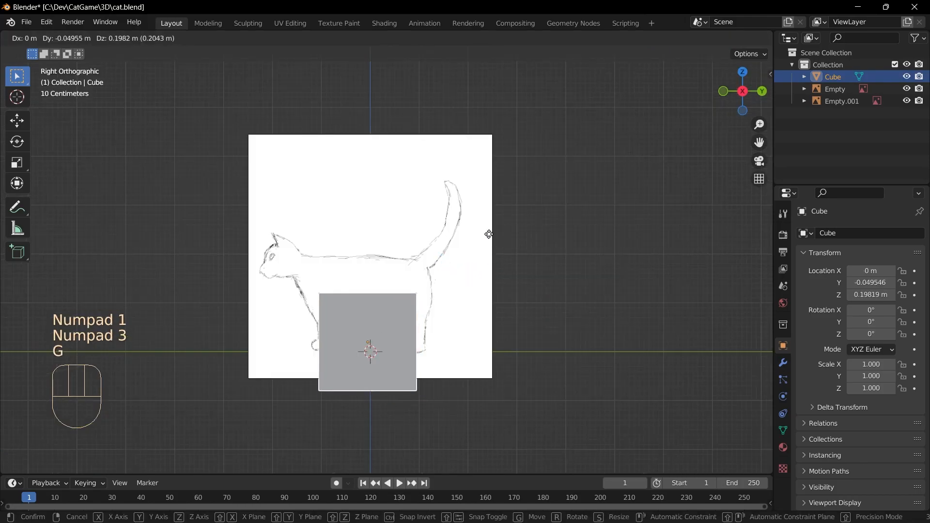
key(z)
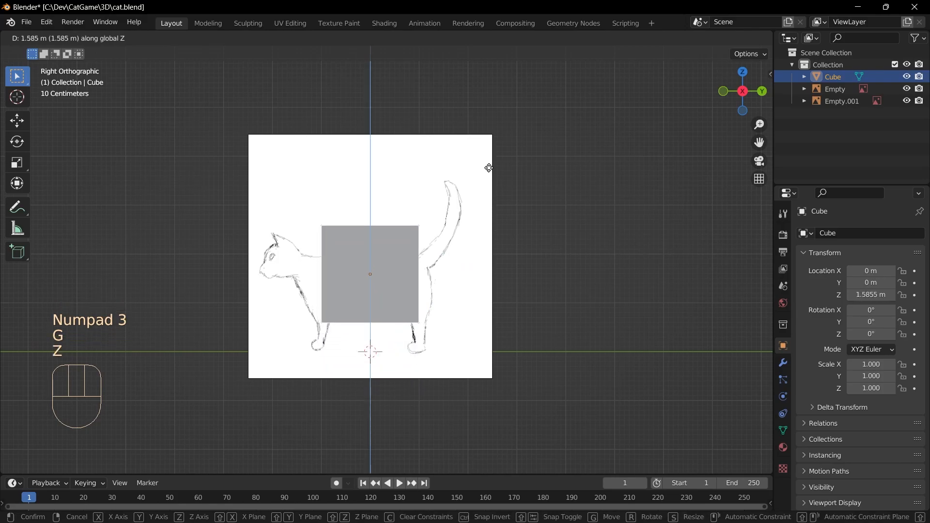
click(488, 172)
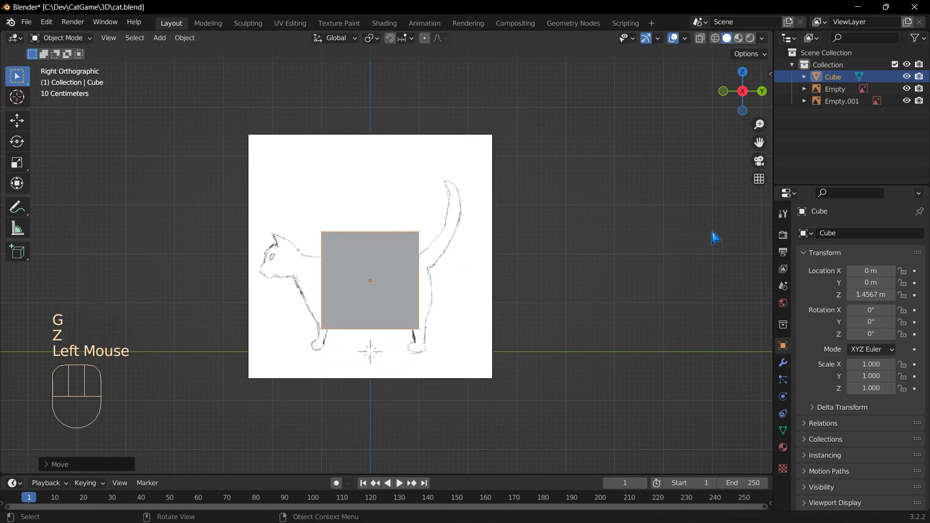
- Scale the cube uniformly to about 0.613 and lower it to about Z 1.35 m so it fits between back and belly
key(s)
click(568, 193)
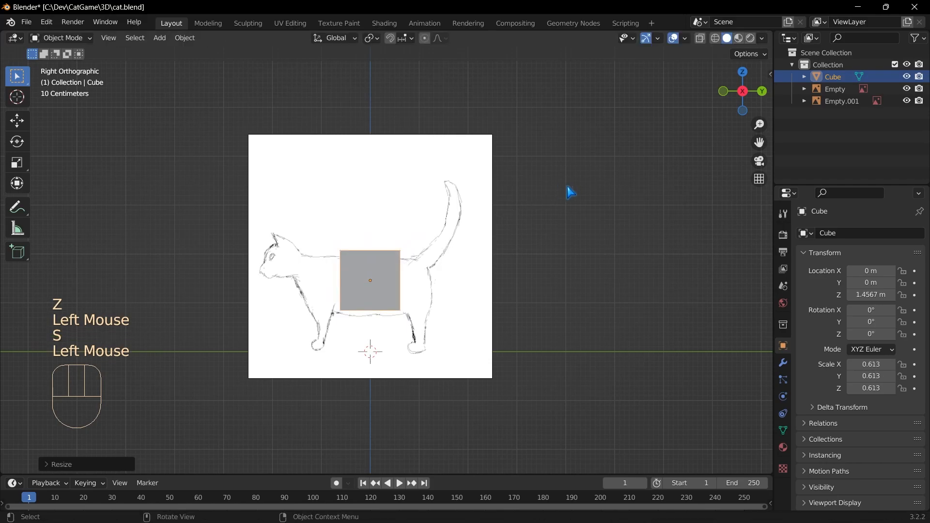
key(g)
click(615, 214)
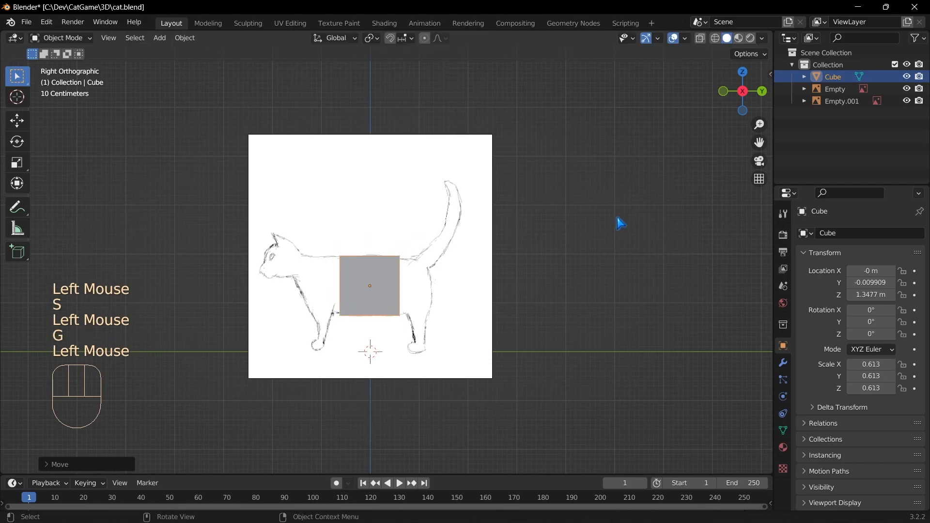
click(619, 218)
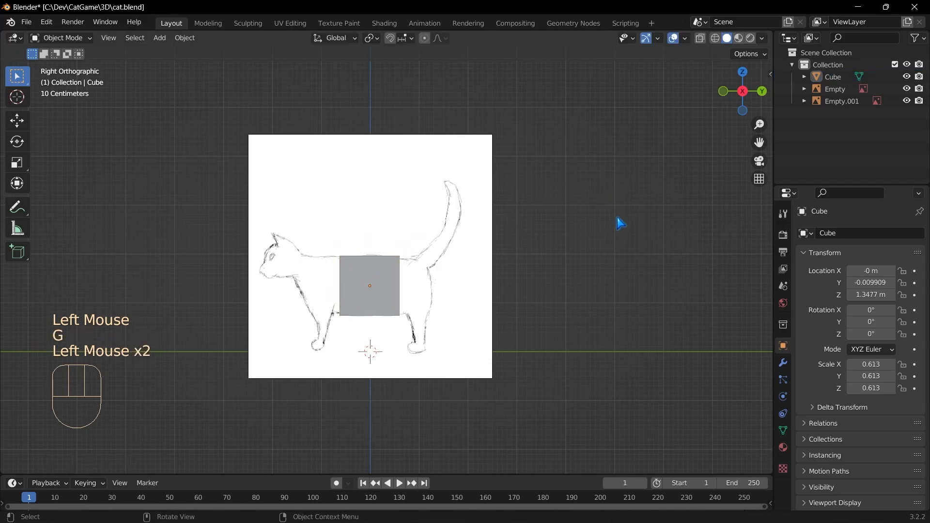
- In the front orthographic view, shift the front-view cat image about 0.09 m along X to centre the cat on the cube
key(KP_1)
scroll(435, 271, up, 3)
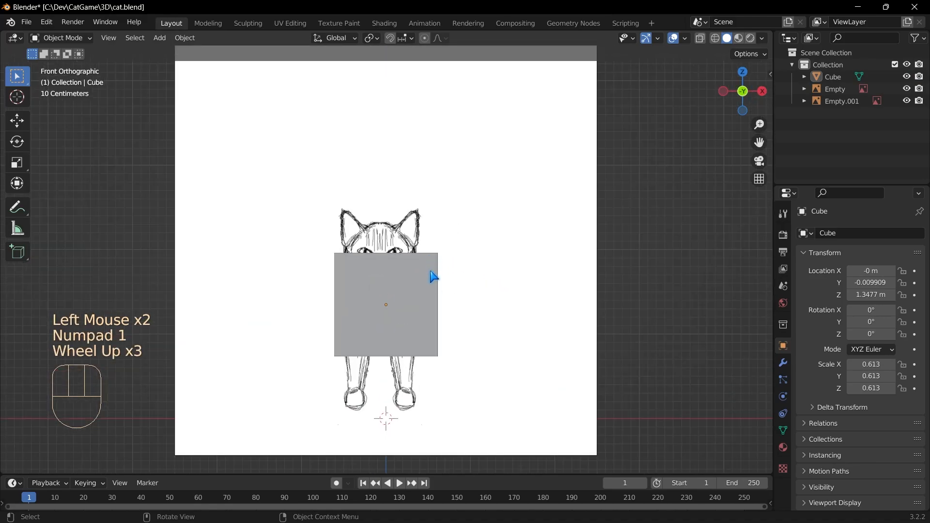
scroll(441, 296, up, 1)
scroll(481, 277, down, 1)
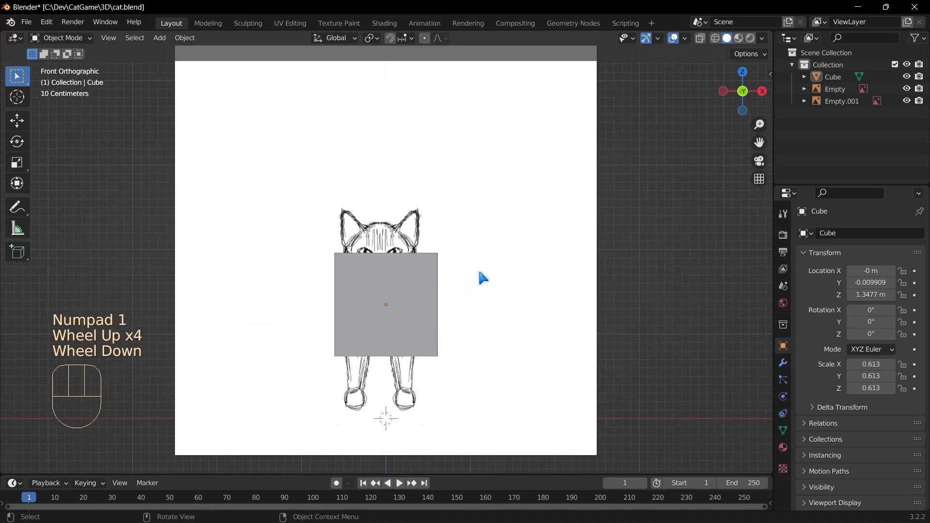
click(584, 185)
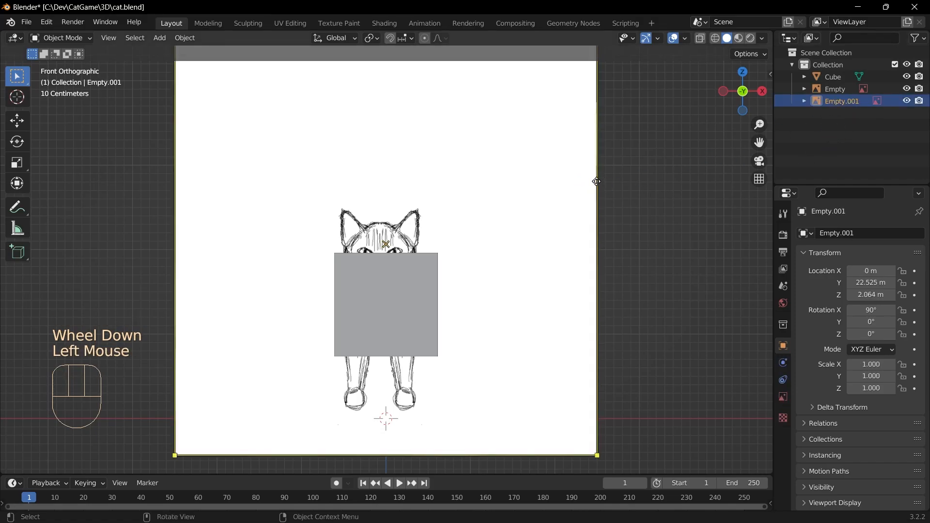
key(g)
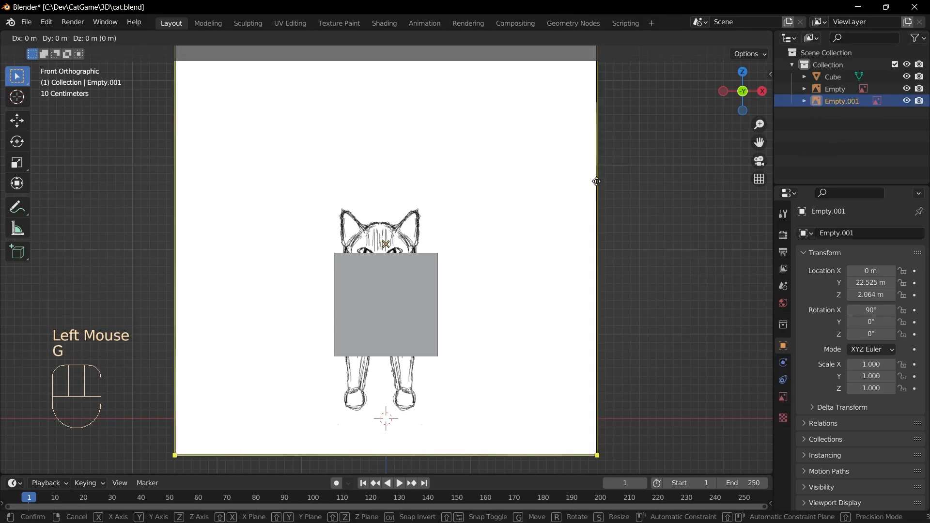
key(x)
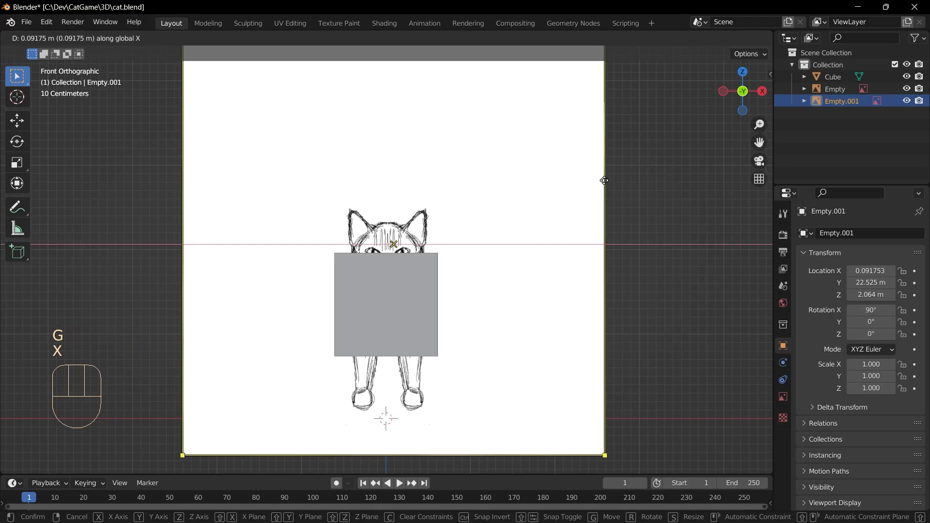
click(592, 260)
- Scale the cube uniformly to about 0.471 to match the width of the cat's body in the front view
click(591, 260)
click(592, 259)
key(s)
click(645, 289)
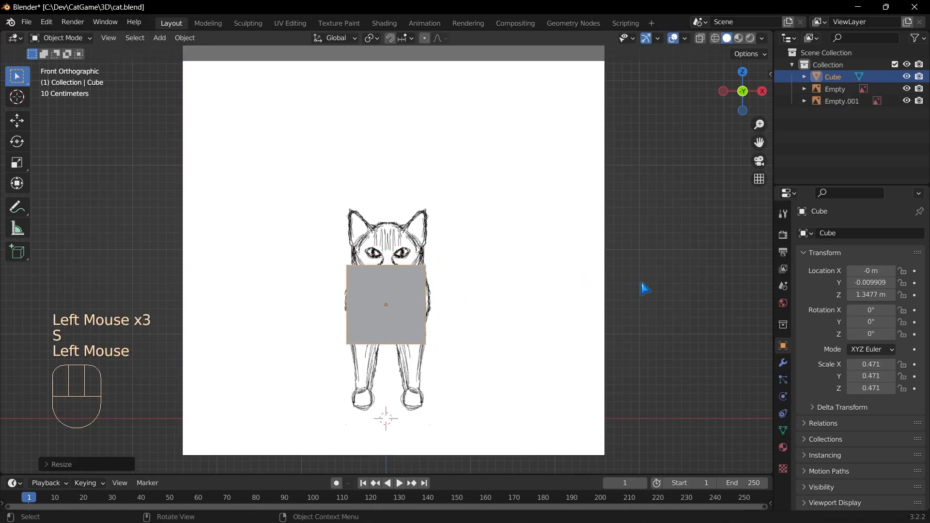
key(g)
key(x)
key(Escape)
- Nudge the front-view cat image about -0.02 m along X to centre it behind the cube
click(554, 284)
key(g)
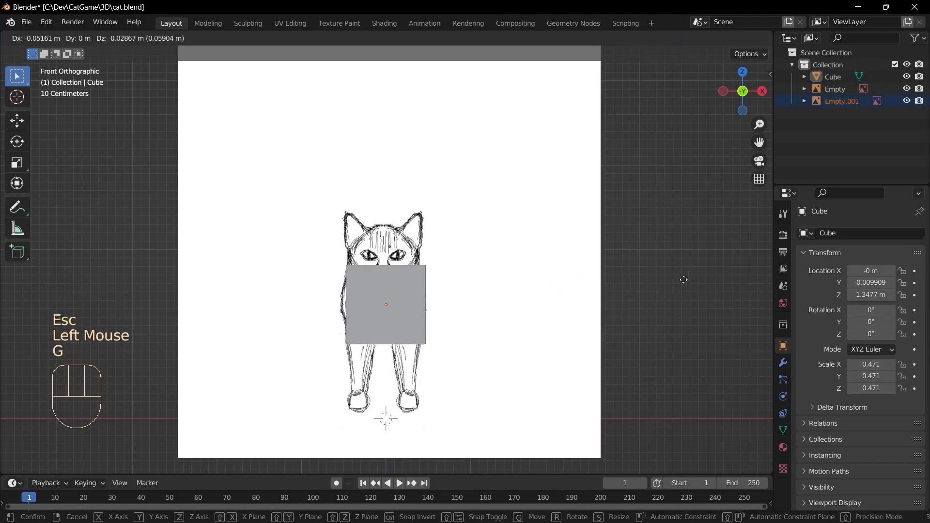
key(x)
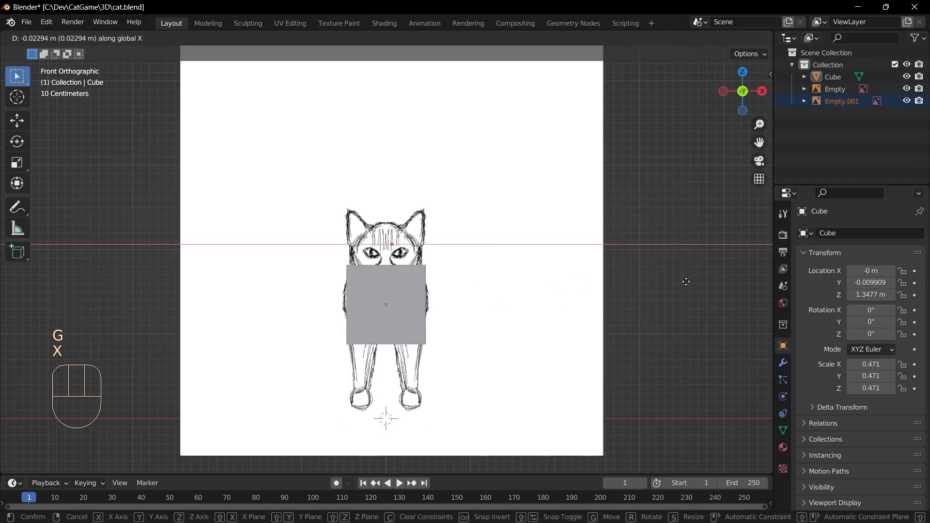
click(687, 283)
click(687, 286)
key(KP_1)
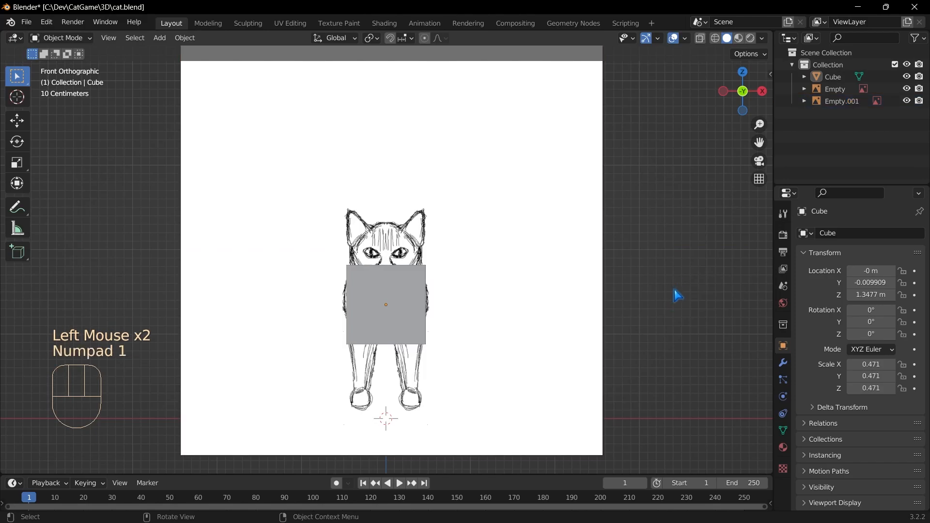
click(658, 287)
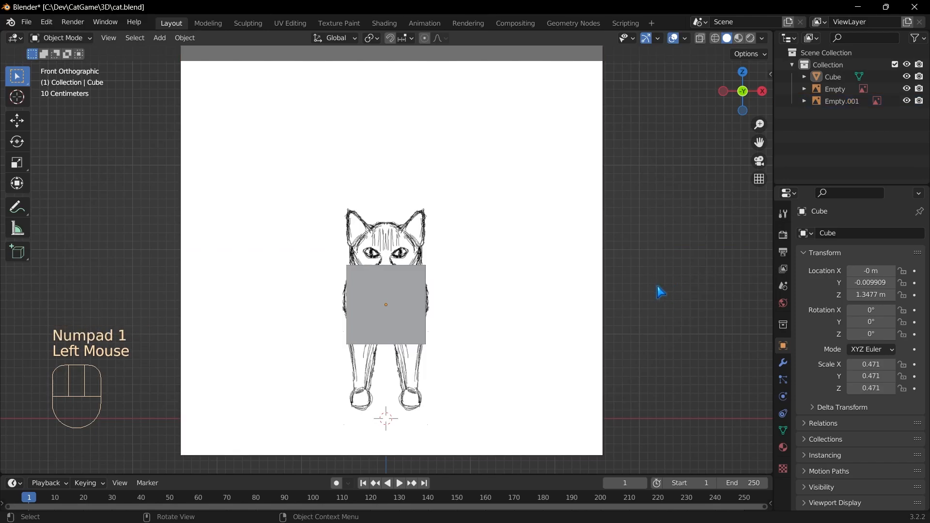
- In the right orthographic view, turn on X-ray and wireframe shading and select the cube
key(KP_3)
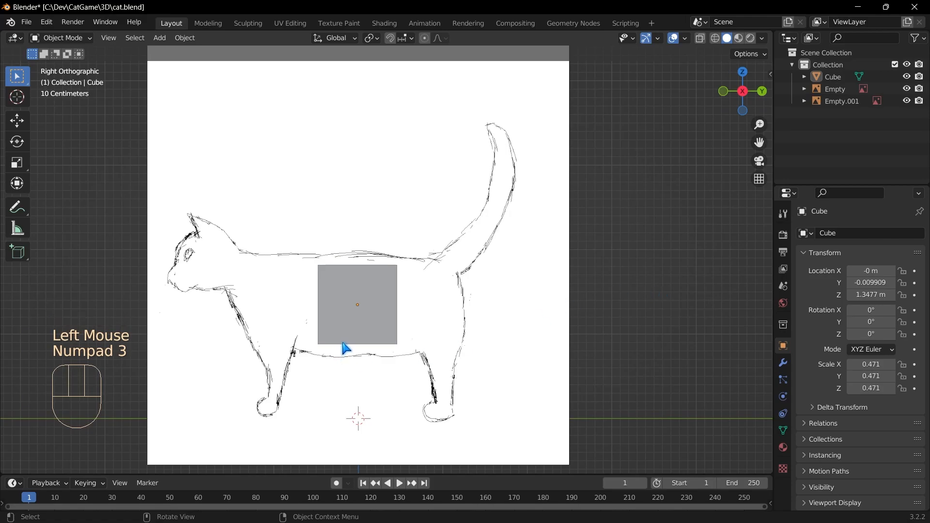
click(700, 38)
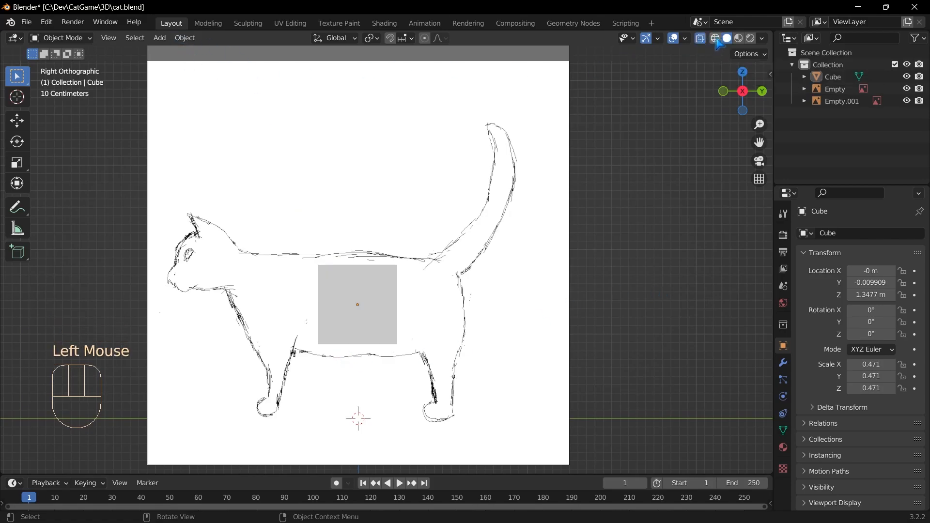
click(715, 38)
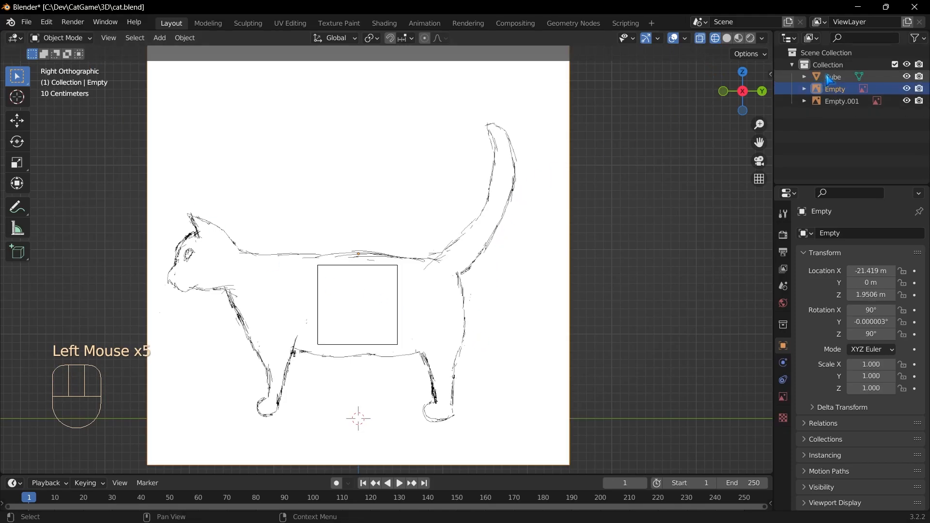
click(826, 76)
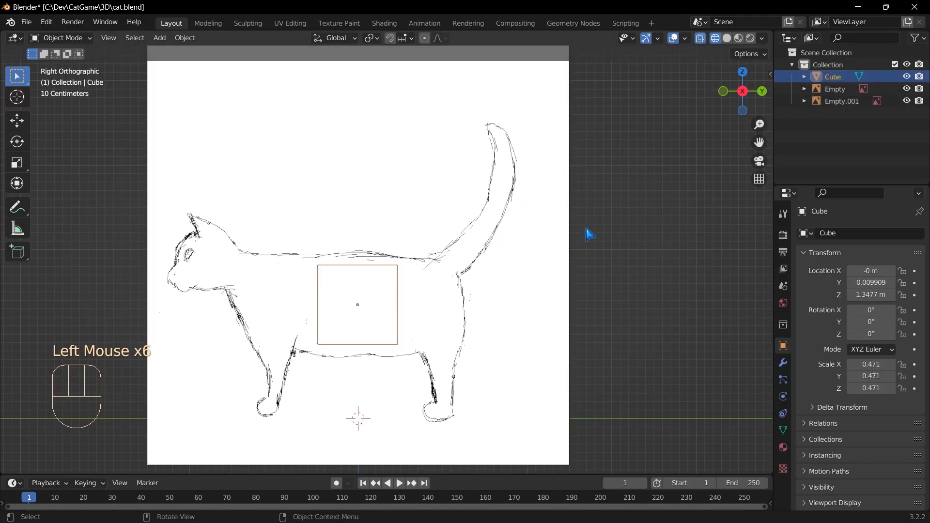
- In Edit Mode, move the cube's upper rear vertices to the tail base and its lower rear vertices to the top of the hind leg
key(Tab)
scroll(402, 267, up, 2)
click(402, 267)
key(g)
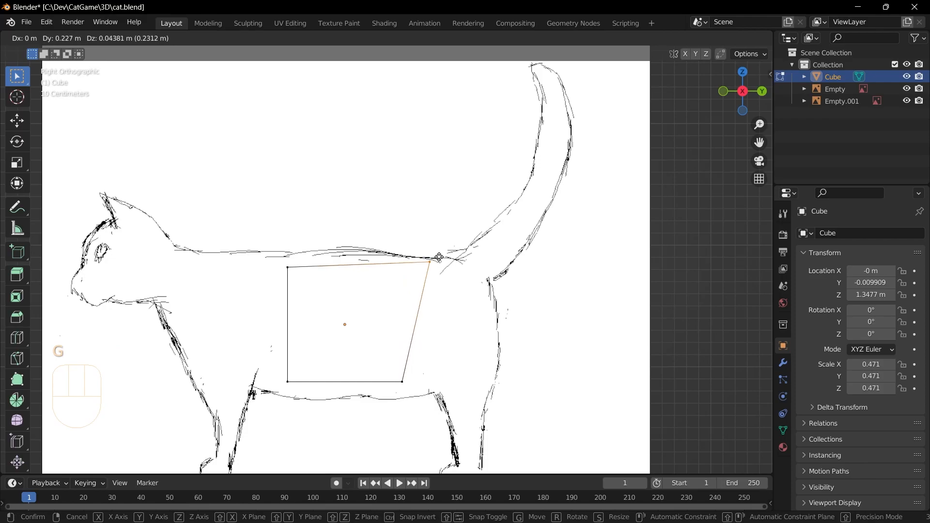
click(454, 261)
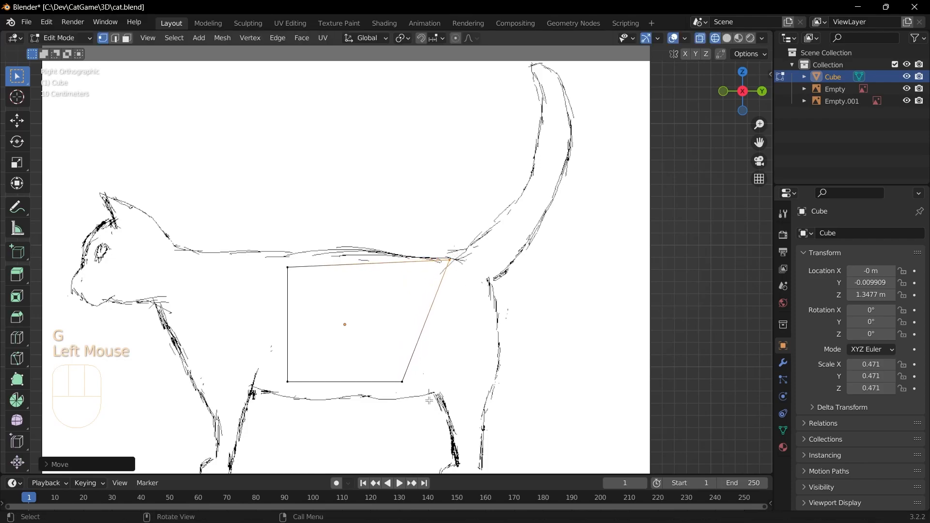
click(407, 383)
key(g)
click(386, 373)
- Move the cube's upper front vertices onto the middle of the cat's back line and its lower front vertices onto the belly line
click(321, 309)
key(g)
click(288, 208)
click(291, 381)
key(g)
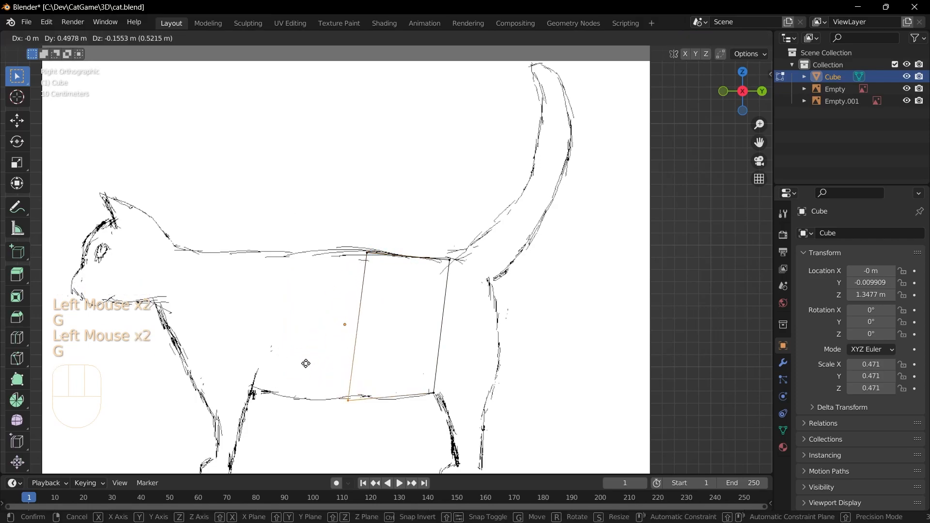
click(316, 370)
- Extrude the body's front face forward to the front leg and lower its upper vertices onto the cat's back line
click(300, 240)
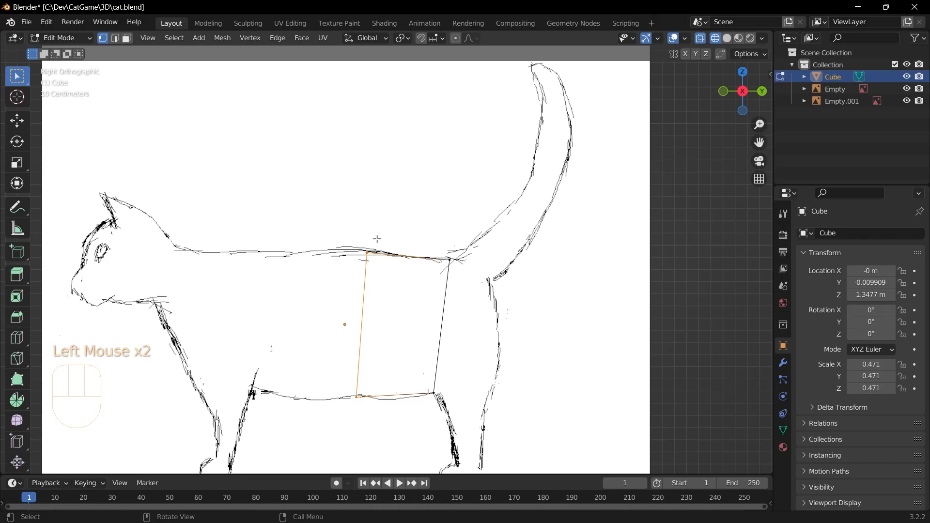
key(e)
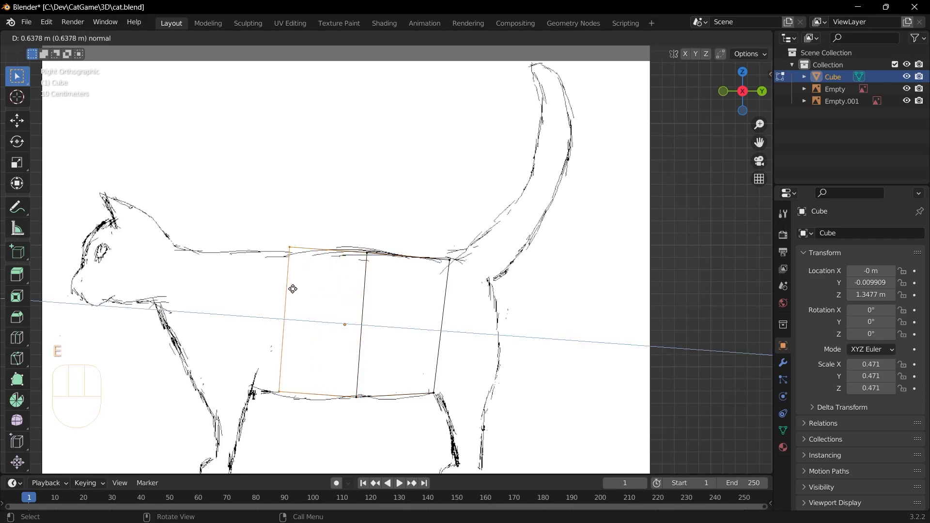
click(266, 291)
click(245, 222)
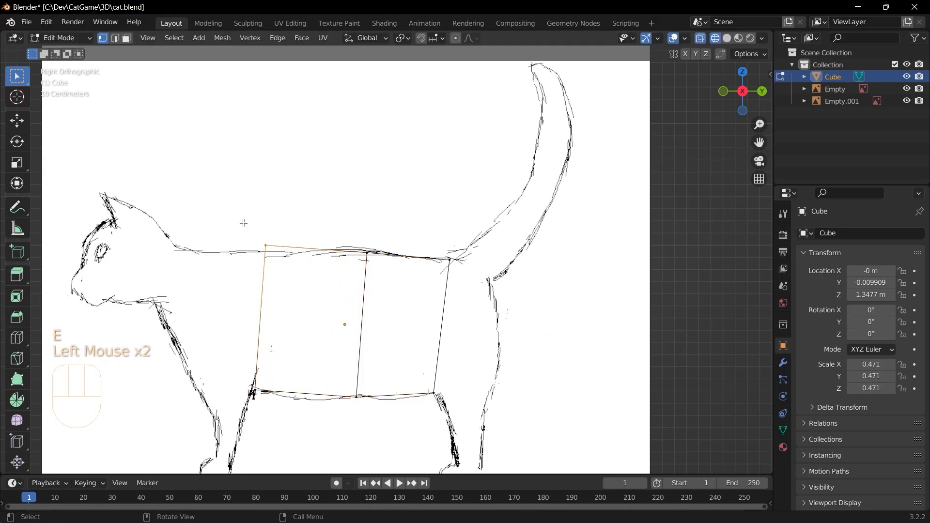
key(g)
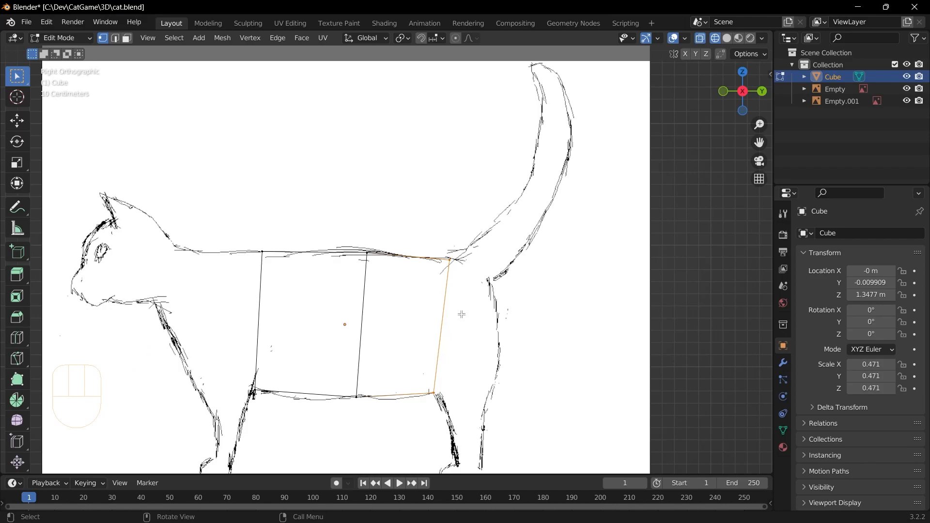
- Extrude the body's rear face toward the rump and move its upper vertices to the underside of the tail base
key(e)
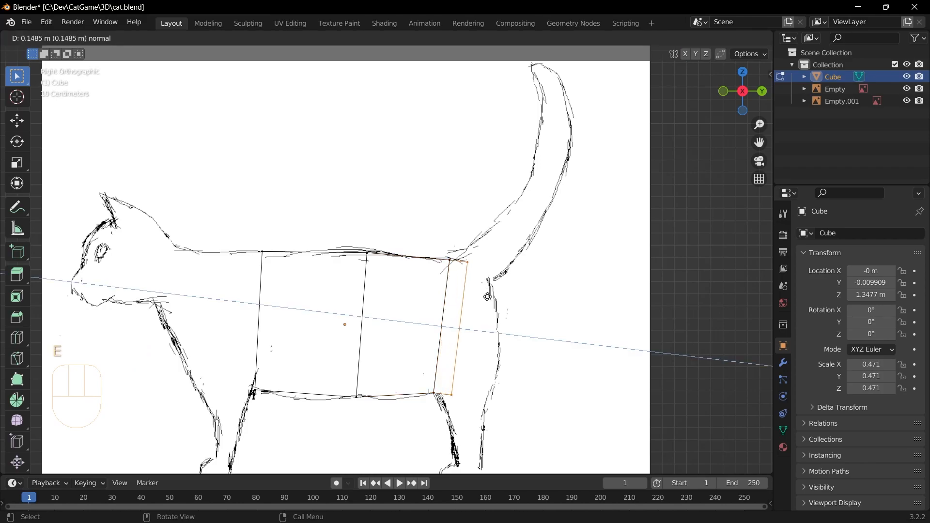
double_click(510, 308)
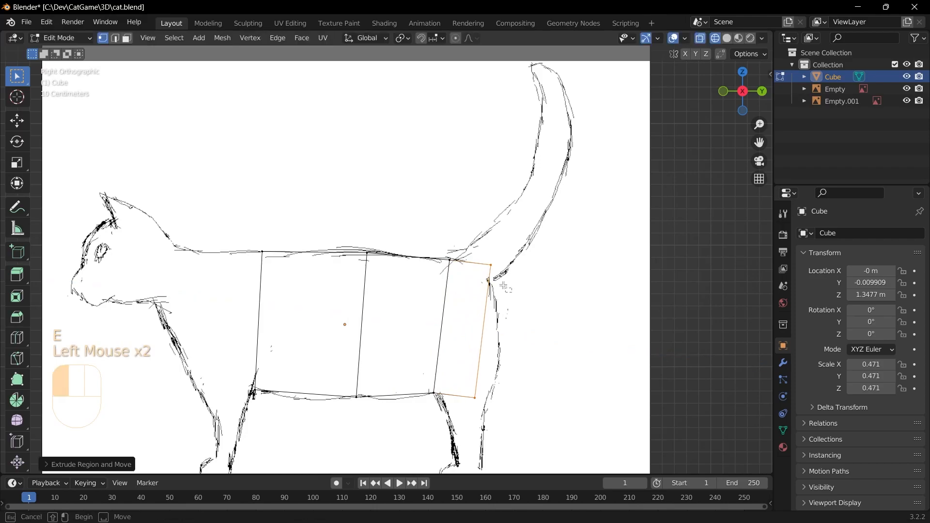
key(g)
click(484, 260)
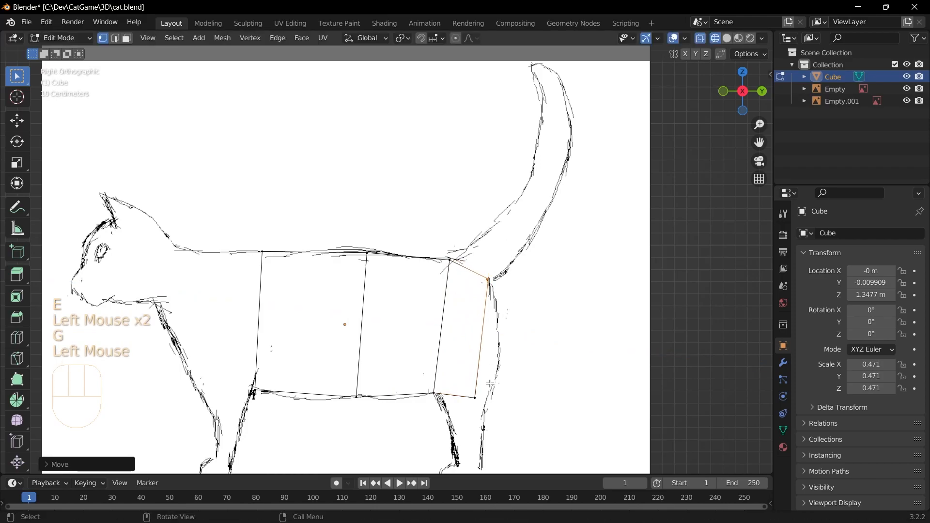
- Move the rear face's lower vertices forward along the belly line toward the hind leg
click(477, 400)
key(g)
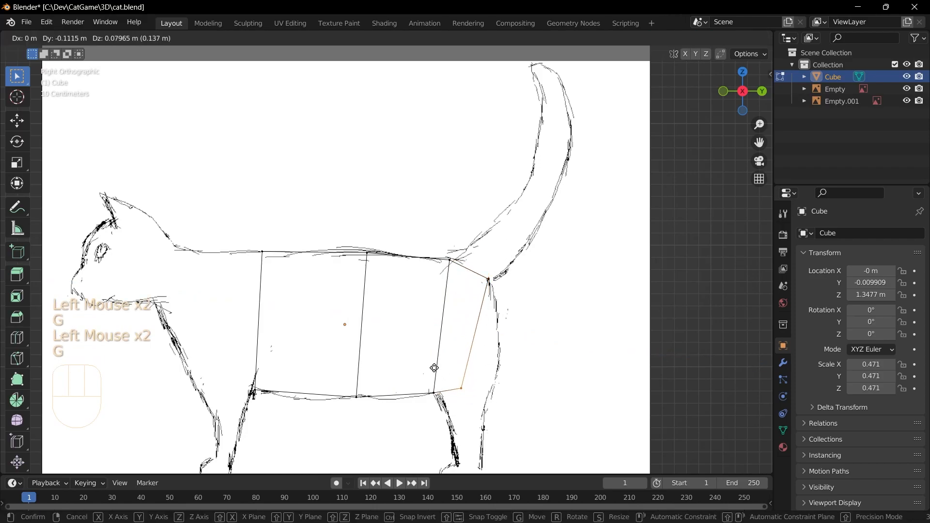
click(434, 370)
- Extrude the body's rear face backward and move its upper and lower vertices onto the curve of the cat's rump
drag(542, 428, 456, 241)
key(e)
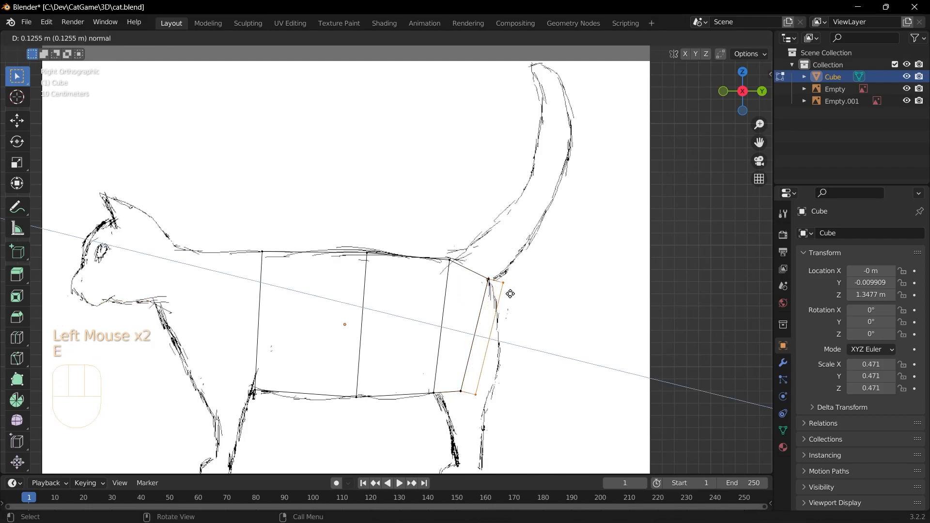
click(522, 293)
click(523, 294)
key(g)
click(523, 294)
key(g)
click(506, 339)
click(478, 377)
key(g)
click(482, 367)
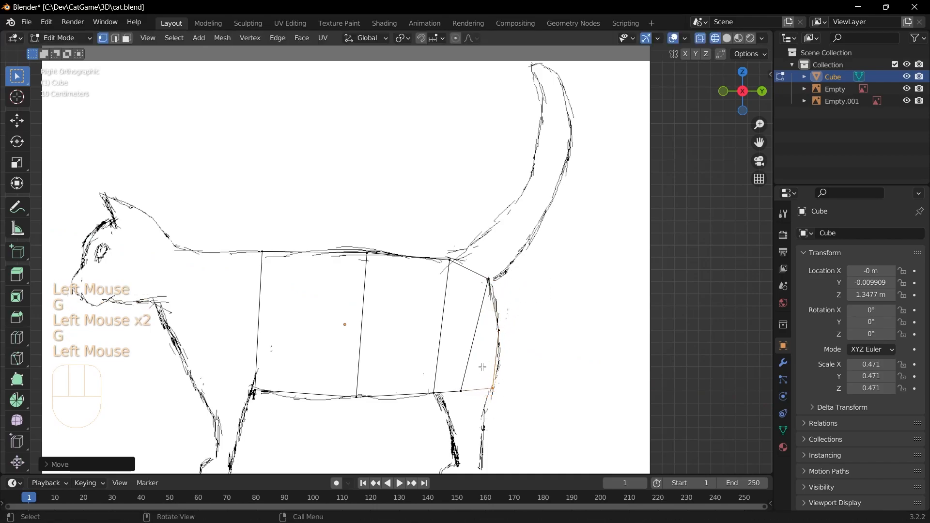
- Shift the lower vertices of the loop before the rump slightly backward, between the hind leg's front and rear outlines
click(462, 391)
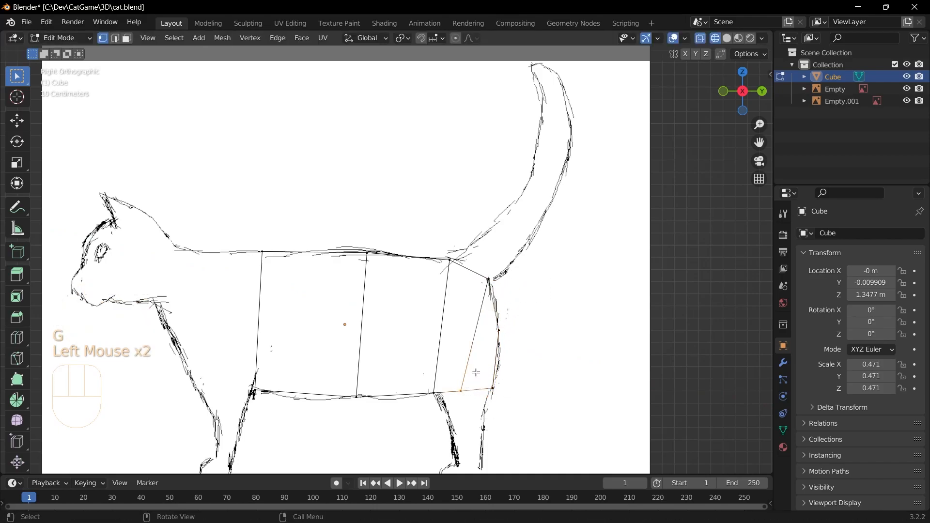
key(g)
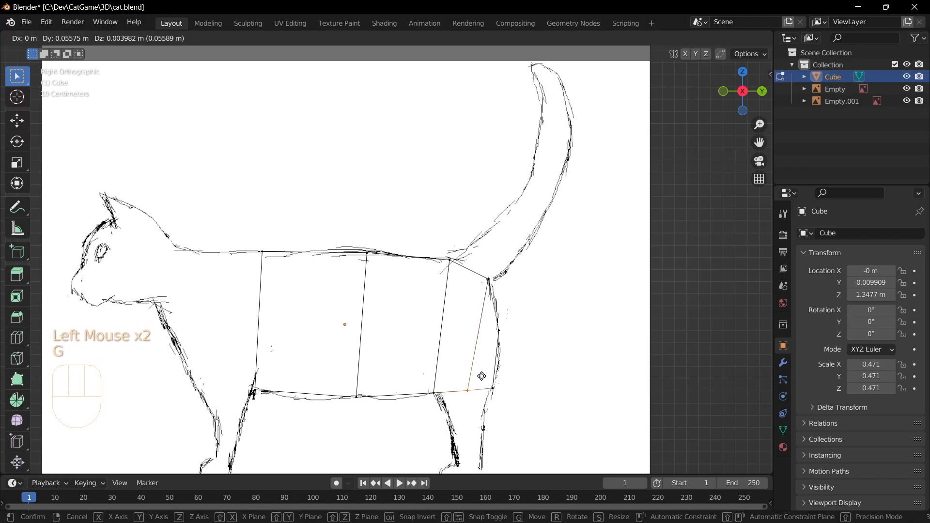
click(479, 377)
click(294, 419)
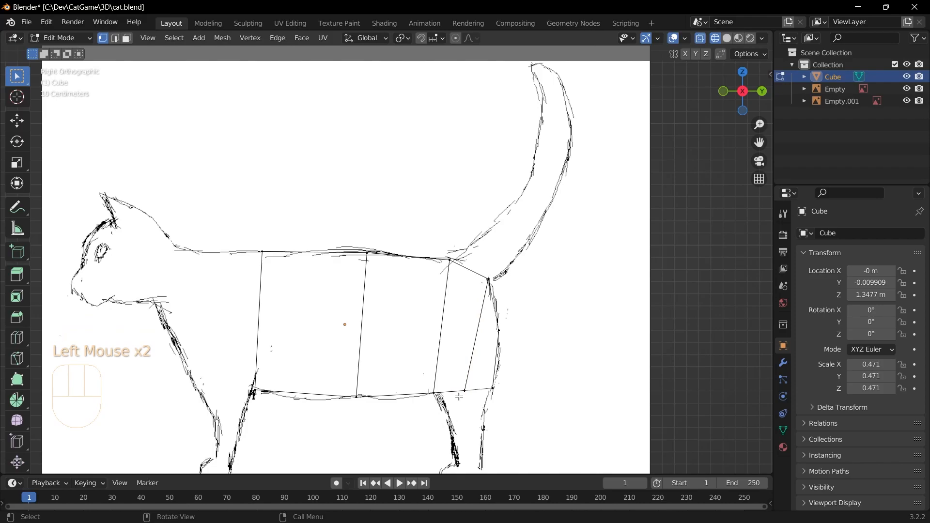
- Extrude the body's front face forward over the front leg and lower it onto the cat's back line
drag(301, 390, 239, 252)
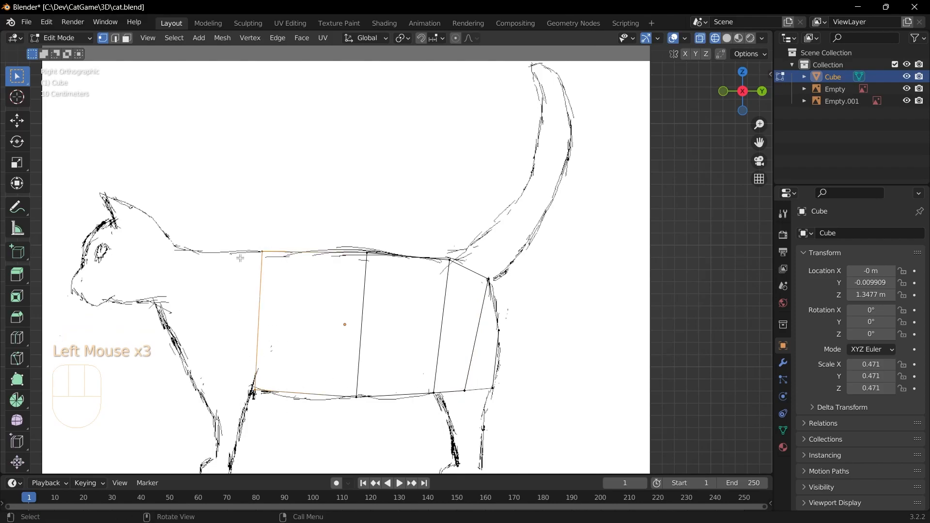
key(e)
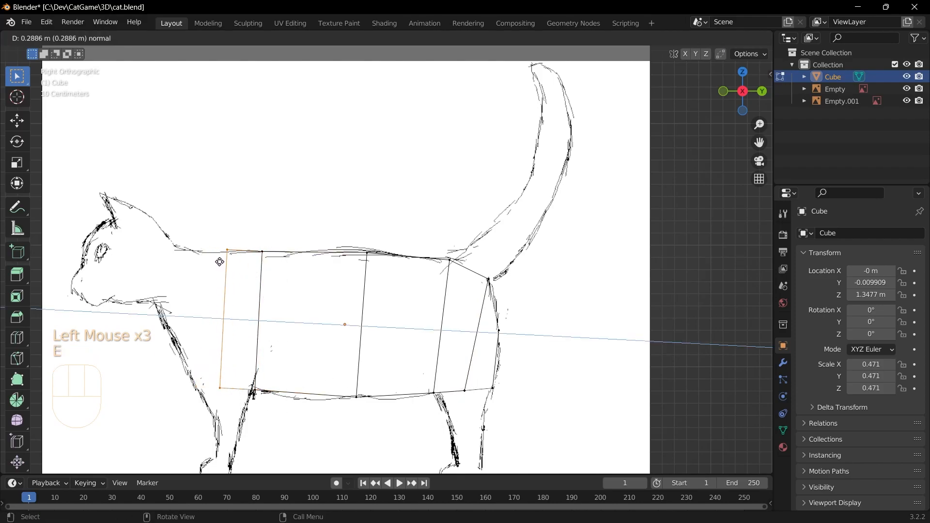
click(226, 260)
click(228, 261)
key(g)
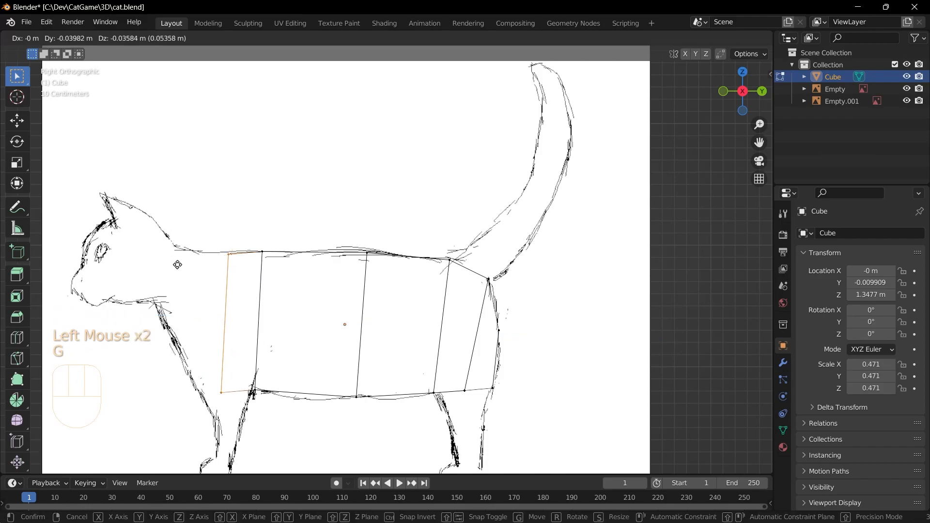
click(252, 386)
- Extrude the body forward to the front leg's leading edge and adjust the vertices of the loop above the leg
key(e)
click(213, 383)
click(214, 382)
key(g)
click(228, 383)
click(236, 273)
key(g)
click(229, 272)
- Extrude the front face to the neck, moving its upper vertices to the nape and its lower vertices to the throat
drag(210, 403, 193, 290)
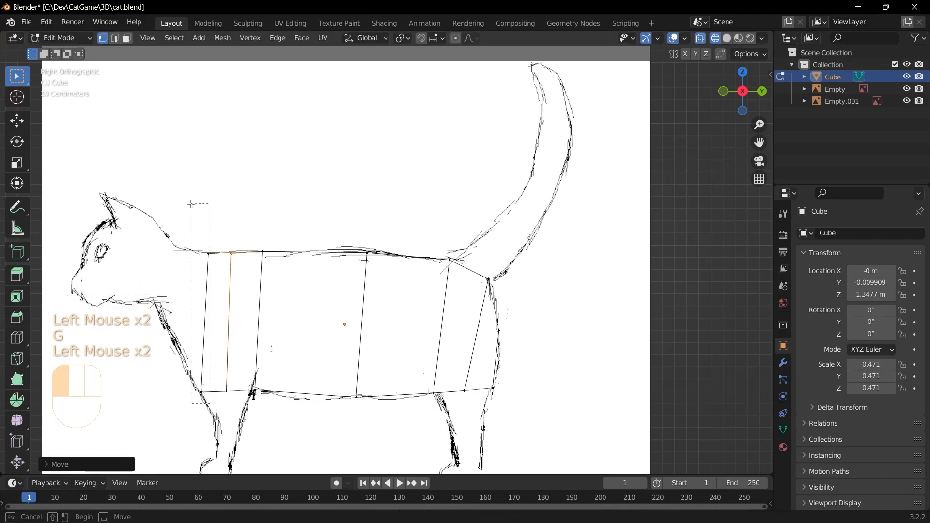
drag(192, 204, 192, 204)
key(e)
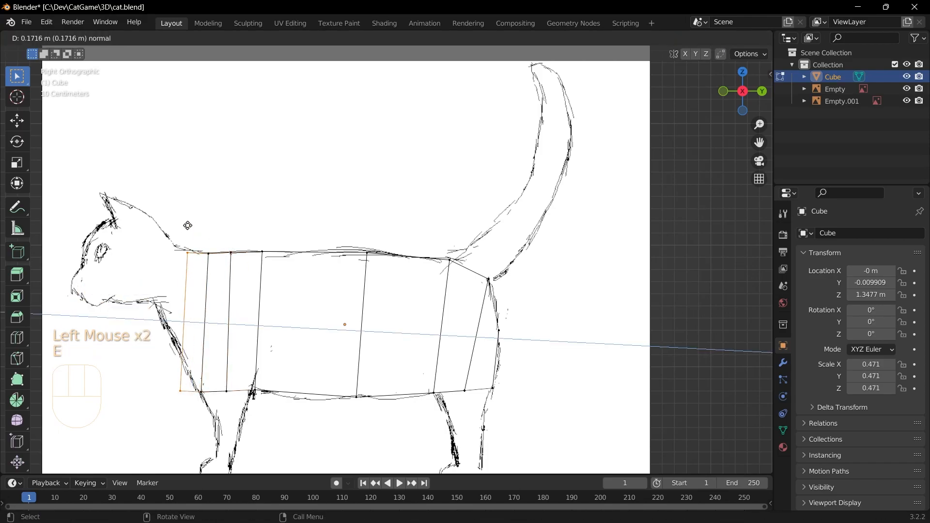
click(179, 212)
click(169, 233)
key(g)
click(167, 226)
click(168, 390)
key(g)
click(155, 299)
- Extrude the neck face into the head, fitting its upper vertices to the back of the head and its lower vertices to the jaw line
shift+middle_drag(280, 360, 410, 355)
scroll(378, 347, up, 1)
drag(308, 328, 237, 186)
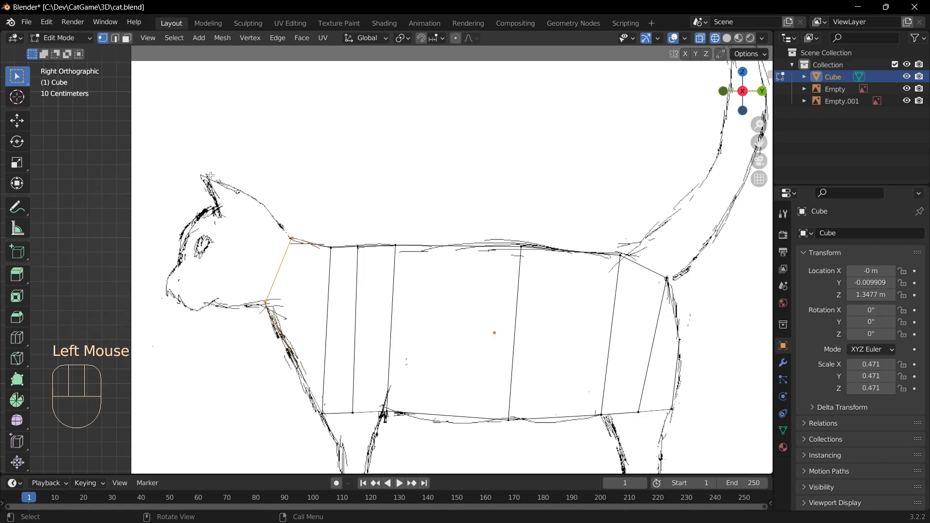
key(e)
click(178, 130)
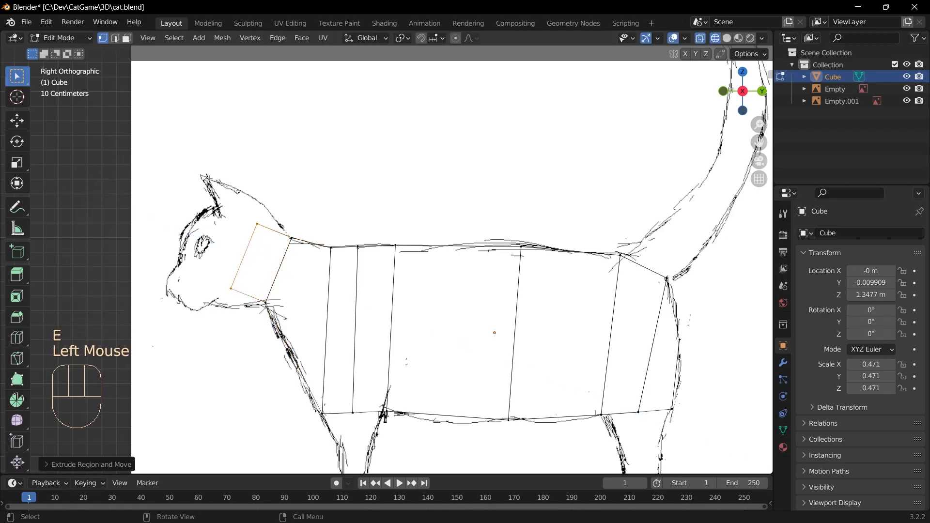
click(265, 236)
key(g)
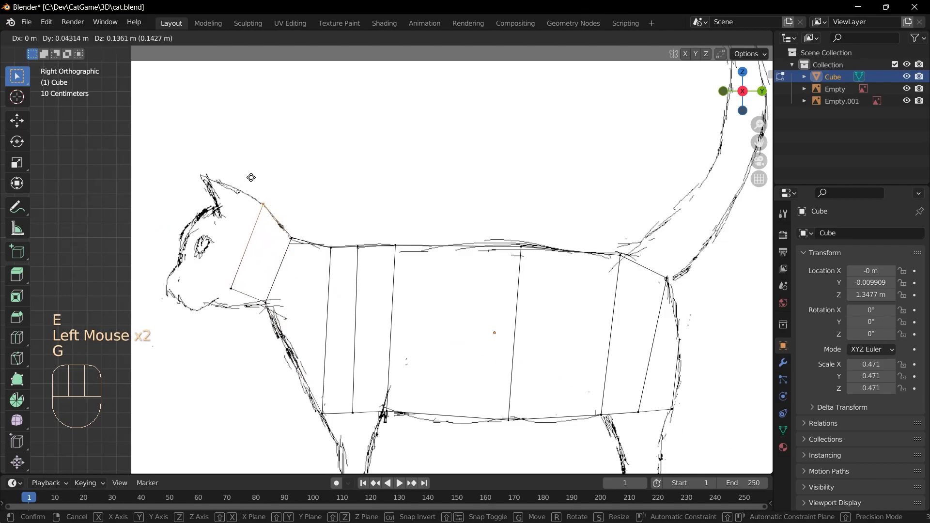
click(251, 178)
click(244, 293)
key(g)
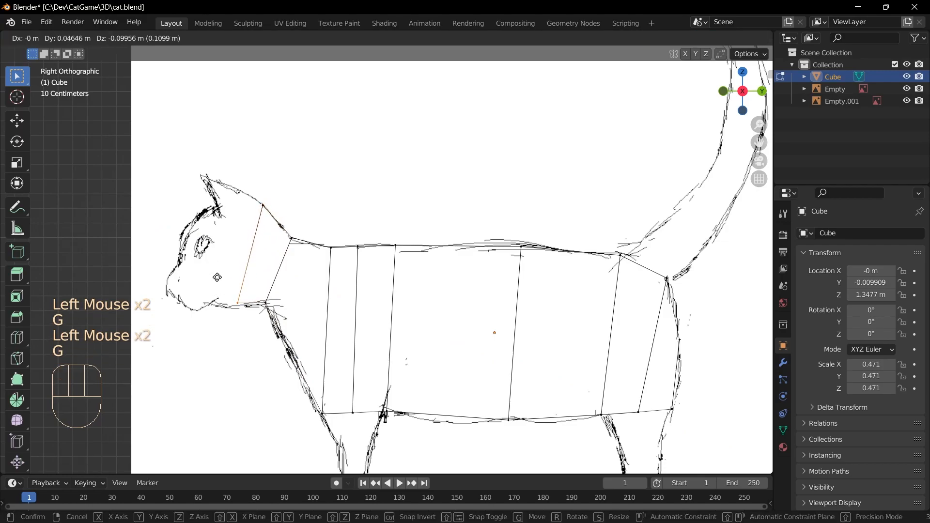
click(216, 280)
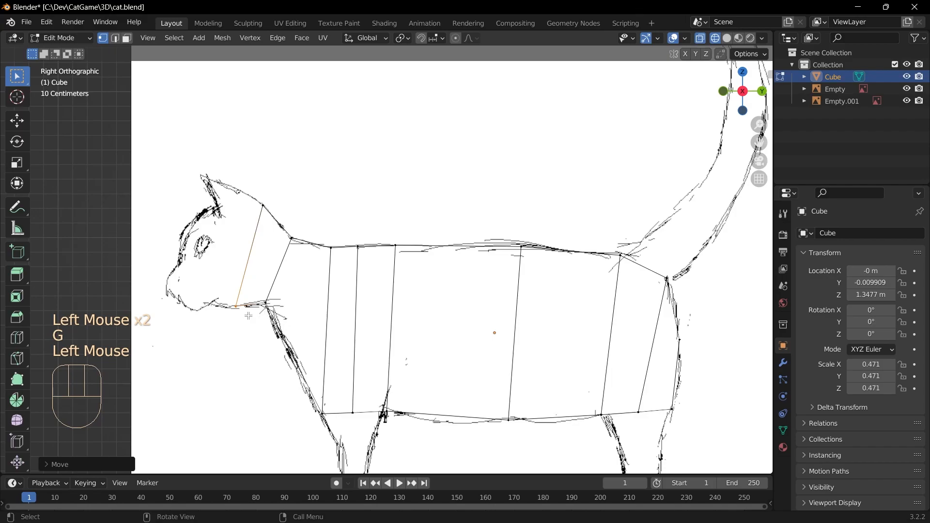
- Hide the neck loop's vertices between the head and the chest
drag(195, 171, 273, 324)
scroll(295, 205, down, 1)
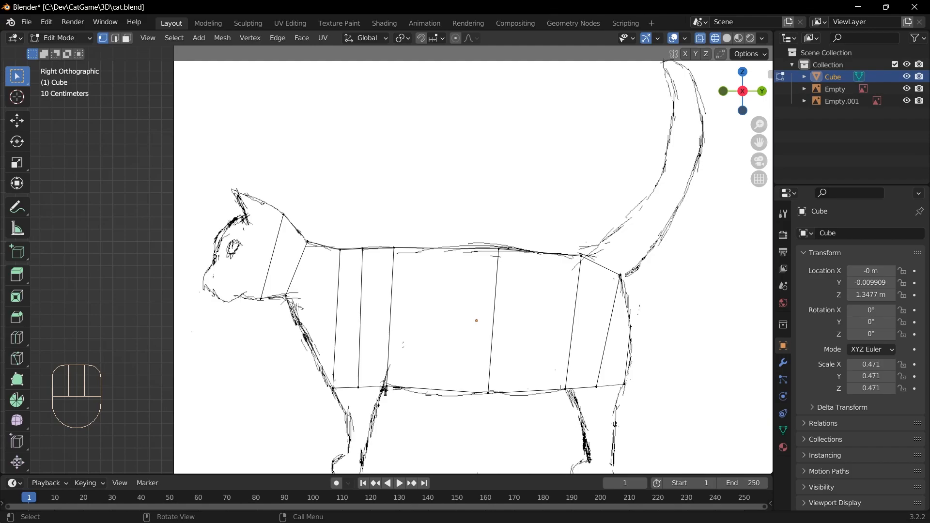
drag(321, 324, 321, 323)
drag(281, 214, 282, 214)
key(h)
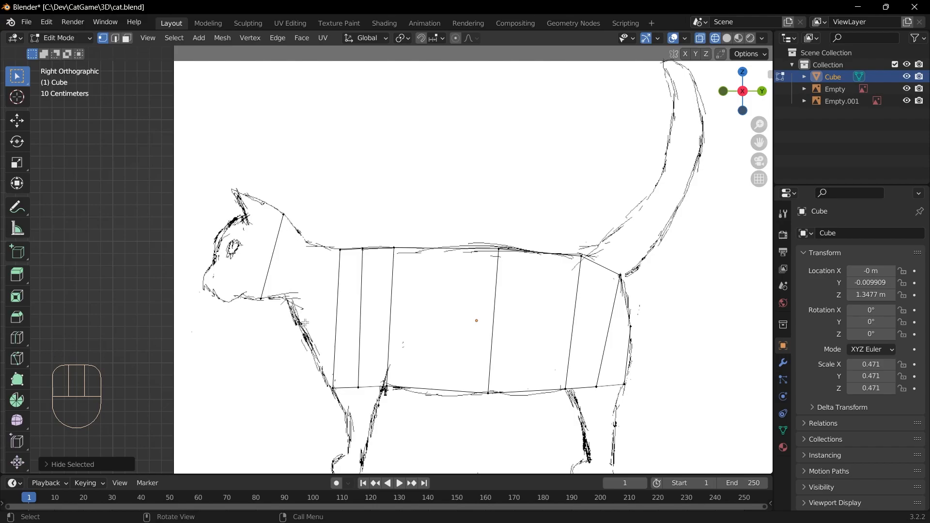
- Extrude the head's front loop forward 0.355 m and reveal the hidden neck vertices
drag(314, 319, 216, 184)
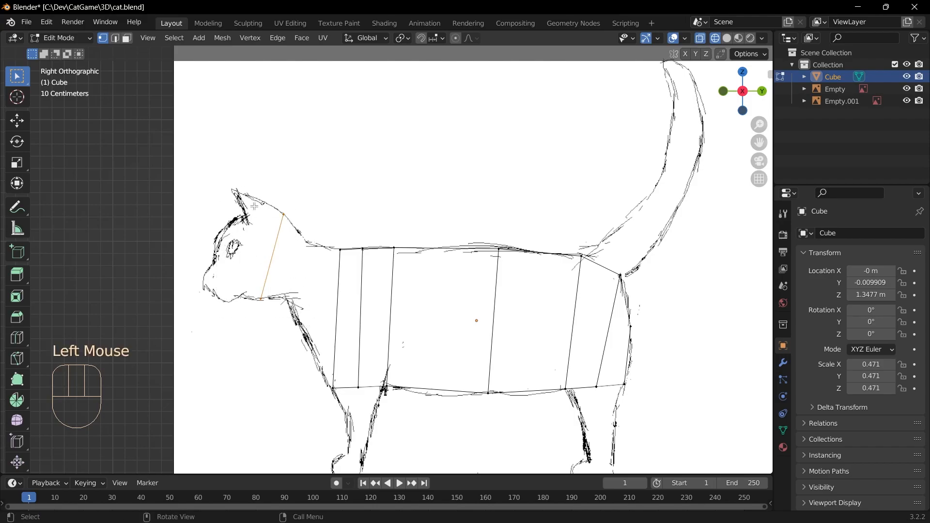
key(e)
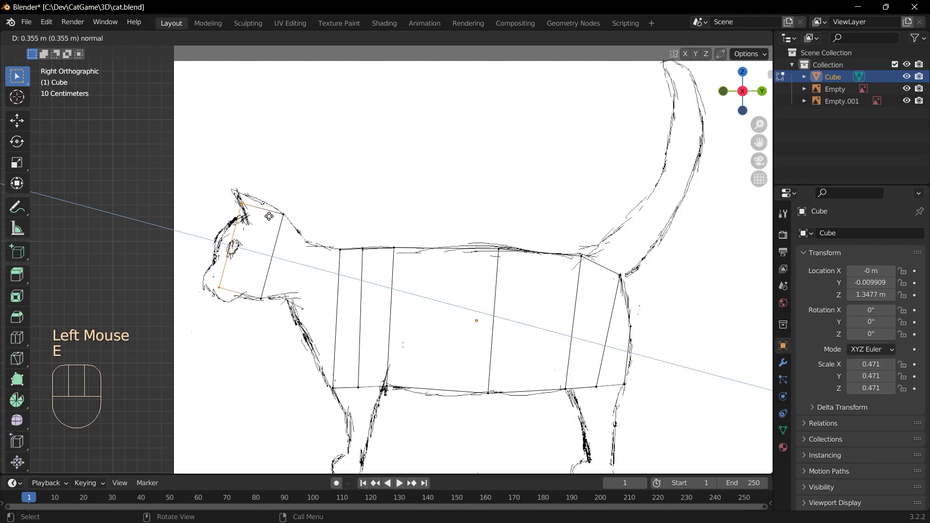
click(269, 216)
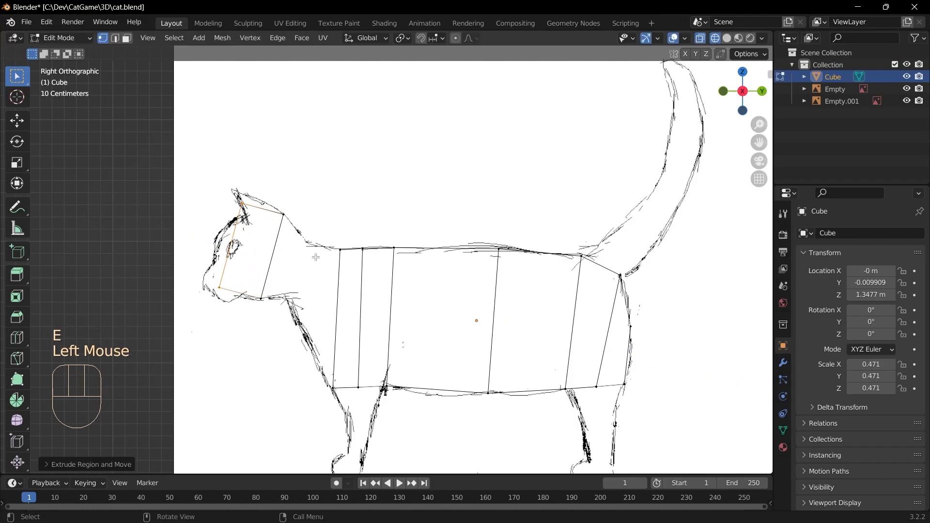
key(alt+h)
- Move the new head loop's upper vertices to the base of the ear and its lower vertices onto the jaw line
click(235, 200)
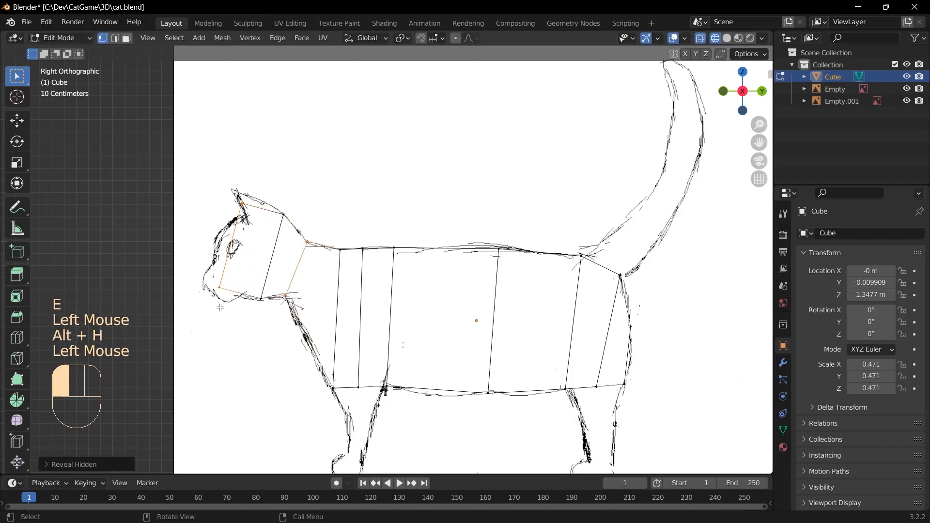
click(234, 200)
click(234, 200)
click(234, 200)
key(g)
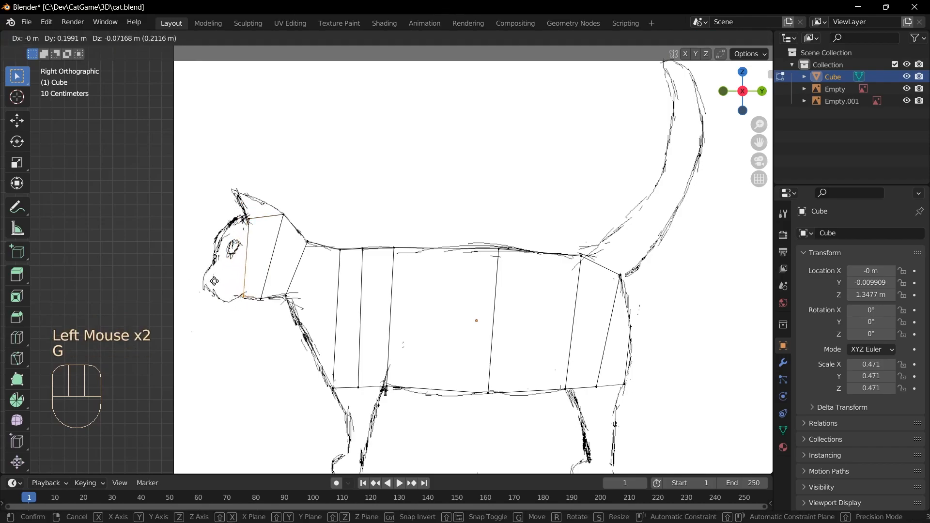
click(234, 277)
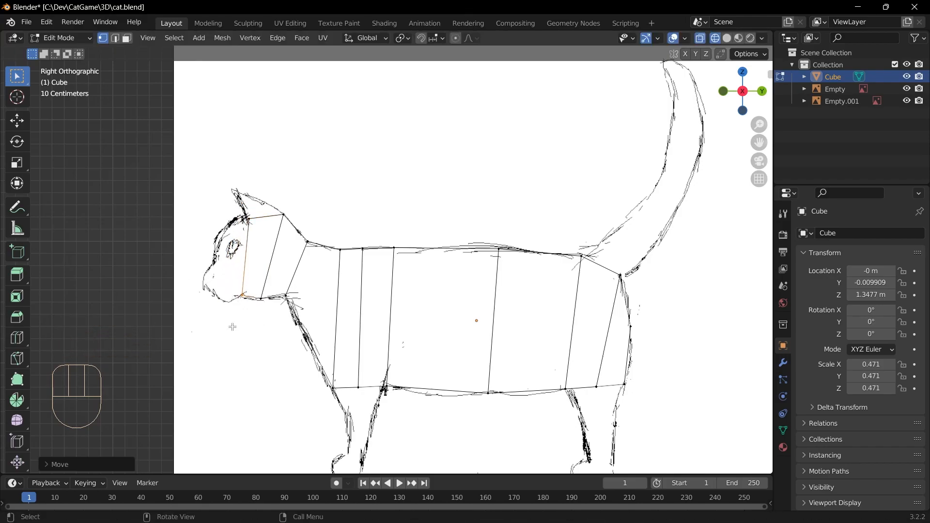
click(251, 222)
- Extrude the head forward to the face, moving its upper vertices onto the forehead and its lower vertices under the chin
drag(253, 307, 217, 196)
key(e)
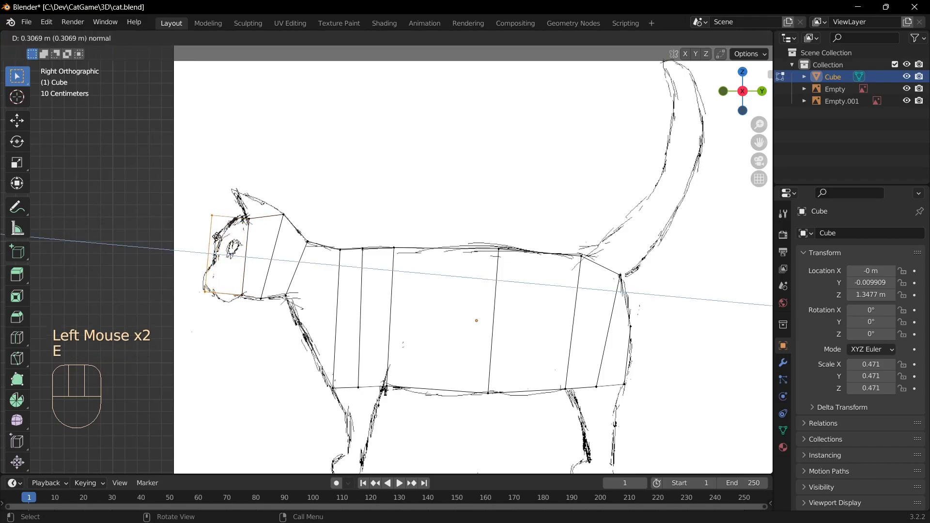
click(203, 203)
key(g)
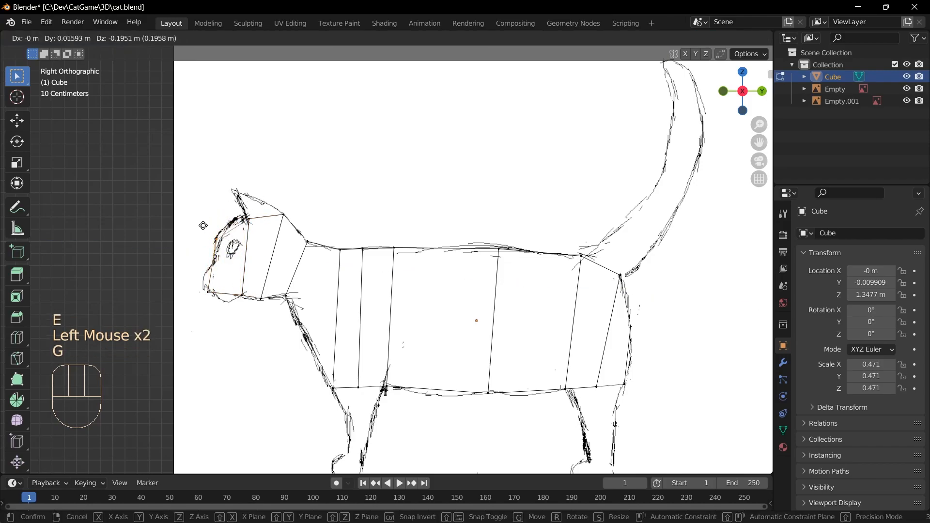
click(204, 225)
click(207, 291)
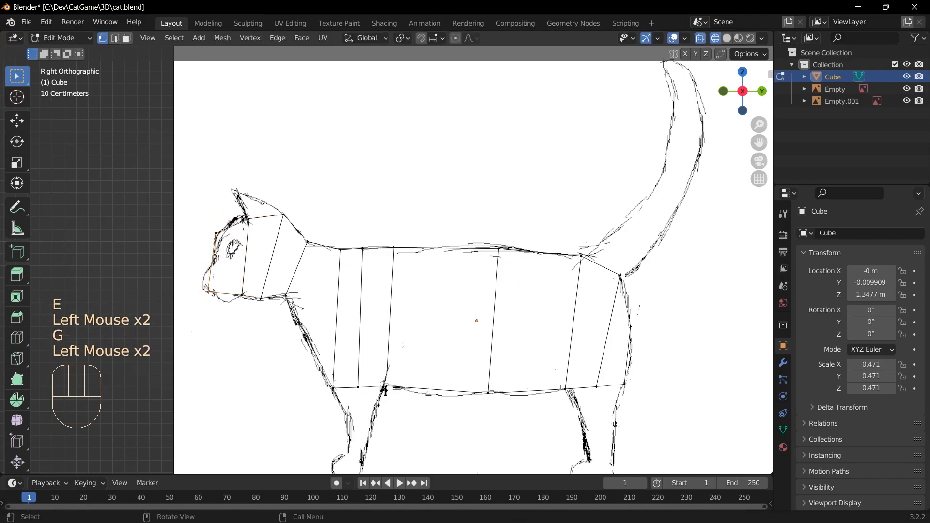
key(g)
click(231, 305)
- Extrude the face forward again, fitting its upper vertices to the nose bridge and its lower vertices to the chin
drag(239, 319, 179, 218)
key(e)
click(189, 232)
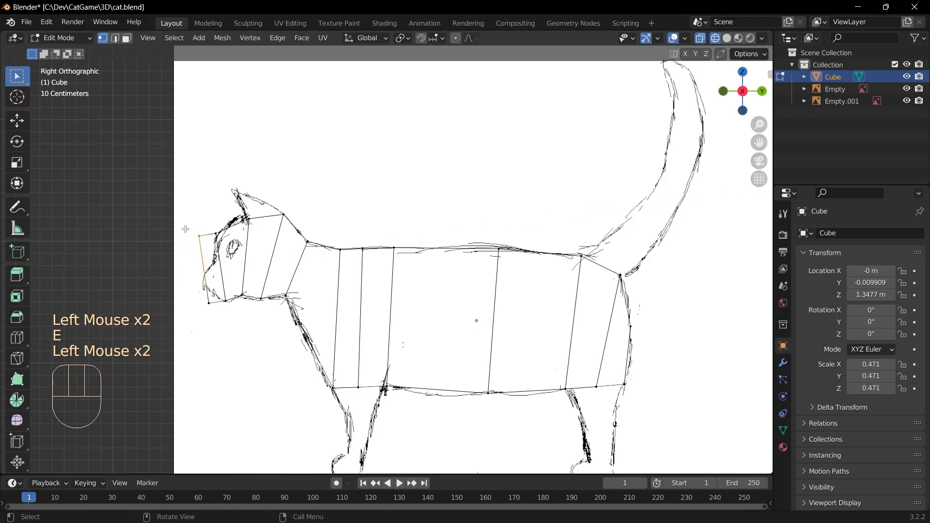
key(g)
click(201, 266)
drag(214, 312, 200, 295)
key(g)
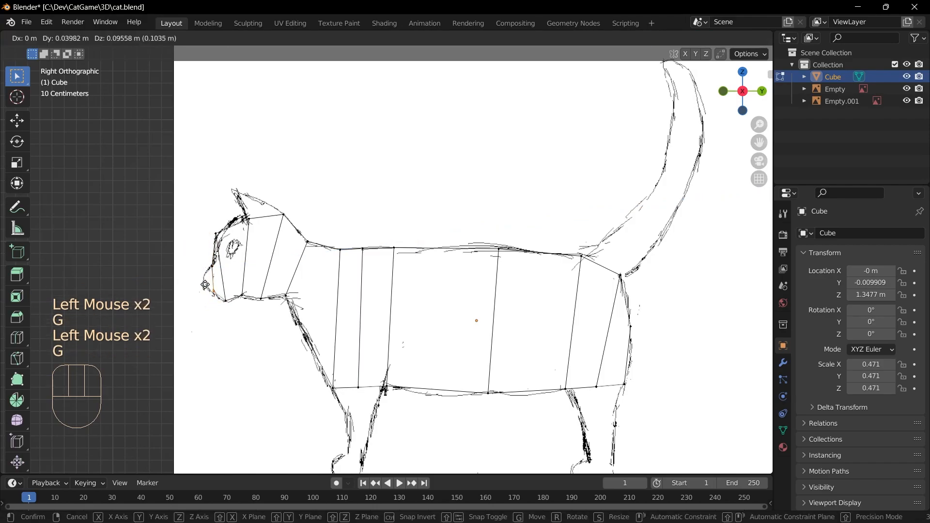
click(222, 305)
- Extrude the muzzle forward and move its upper and lower vertices onto the outline of the cat's nose and mouth
drag(221, 306, 189, 255)
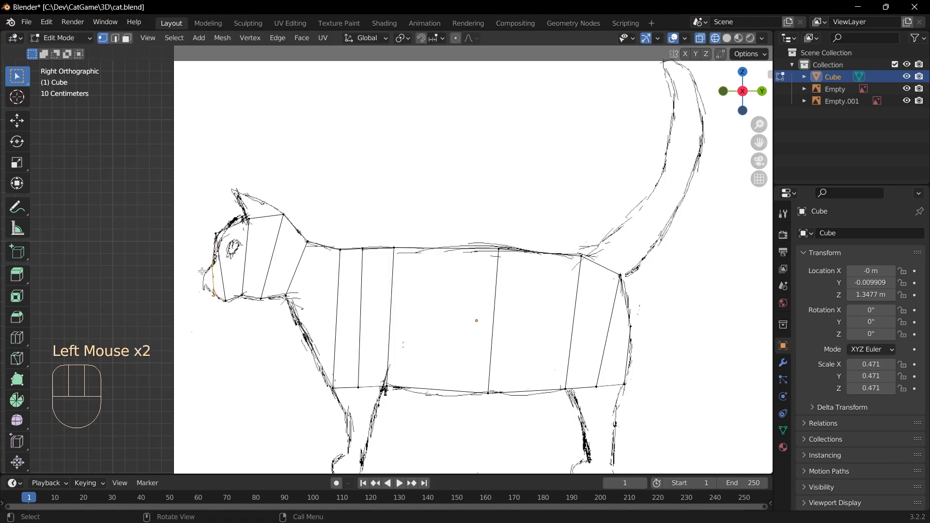
key(e)
click(193, 275)
click(191, 276)
key(g)
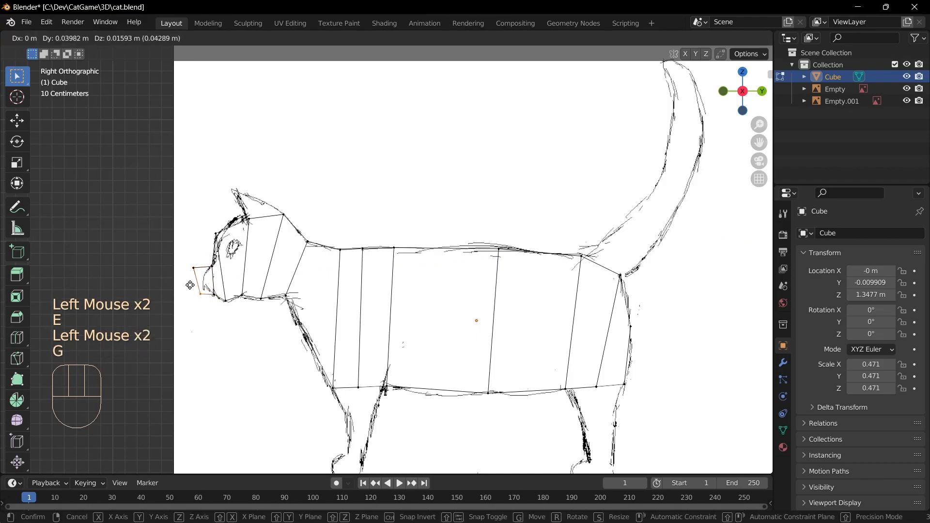
click(194, 282)
click(194, 266)
key(g)
click(203, 277)
click(204, 276)
- Adjust the head's upper vertices at the forehead, ear base and back of the head to round its top outline
click(219, 239)
key(g)
drag(219, 239, 244, 215)
click(215, 217)
key(g)
click(243, 213)
drag(296, 226, 292, 223)
key(g)
click(281, 219)
- Select all of the cat mesh's geometry
scroll(461, 376, down, 1)
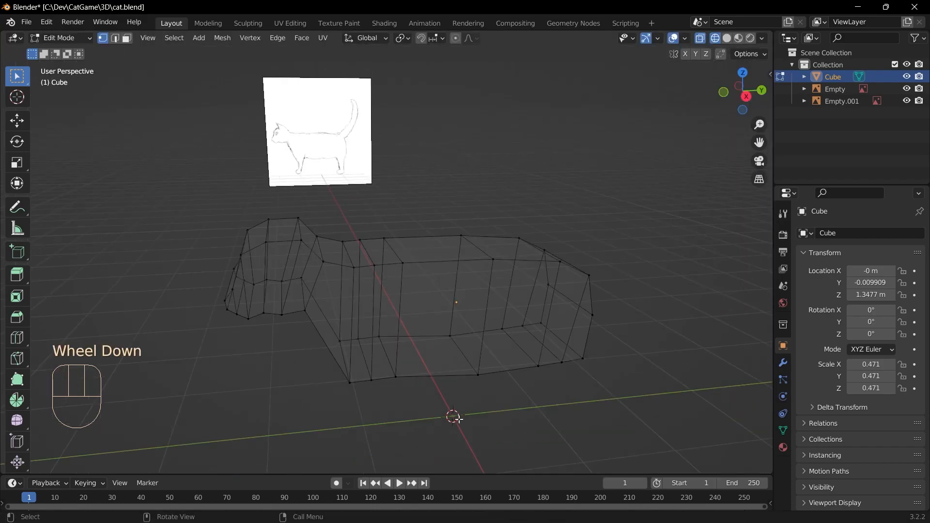
click(515, 403)
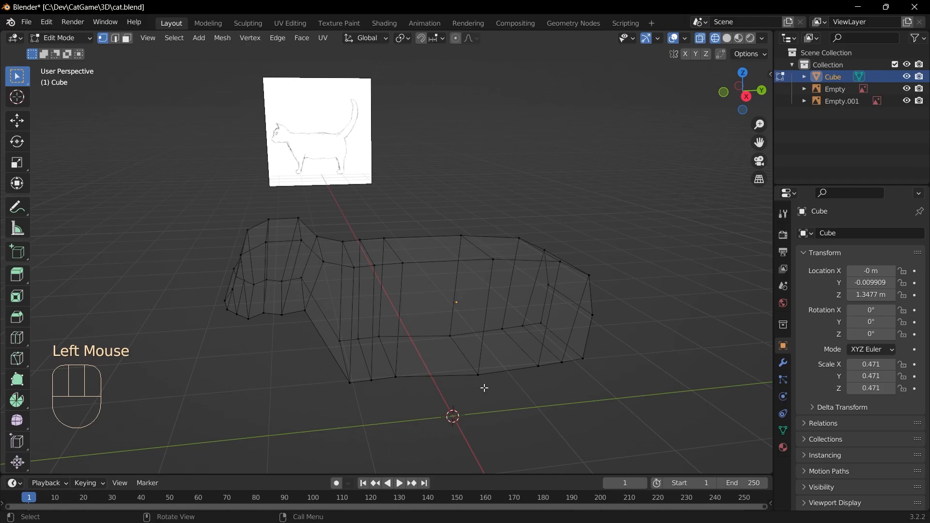
key(a)
middle_drag(467, 397, 567, 409)
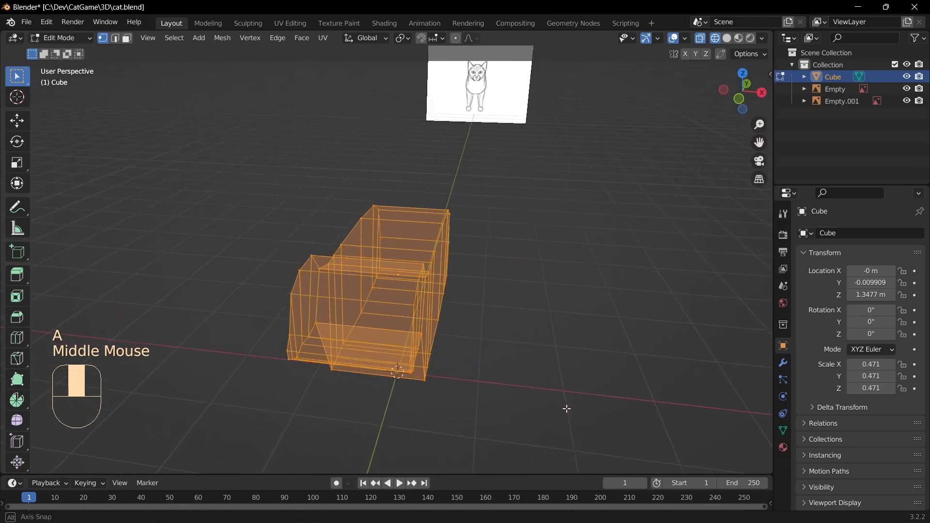
- Look up the Auto Mirror add-on in the add-on preferences by searching for "au" and check that it is enabled
click(50, 24)
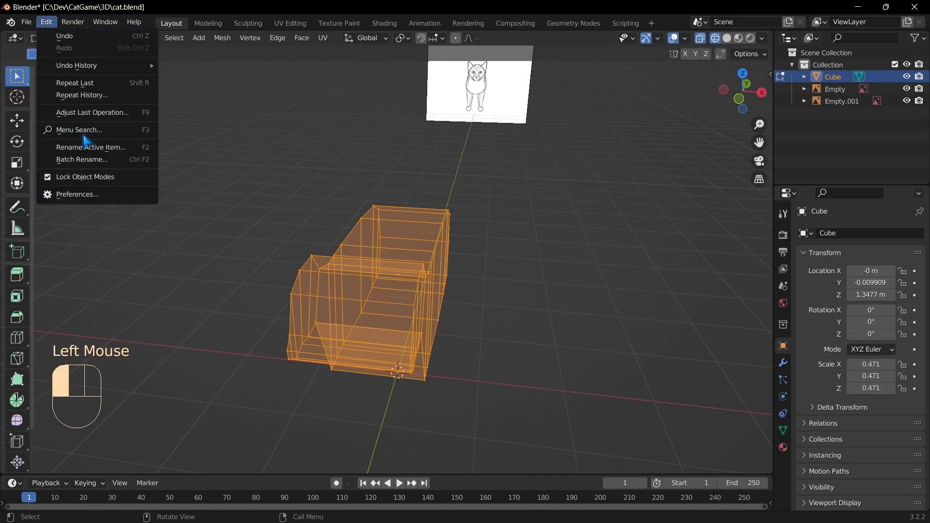
click(99, 196)
click(334, 61)
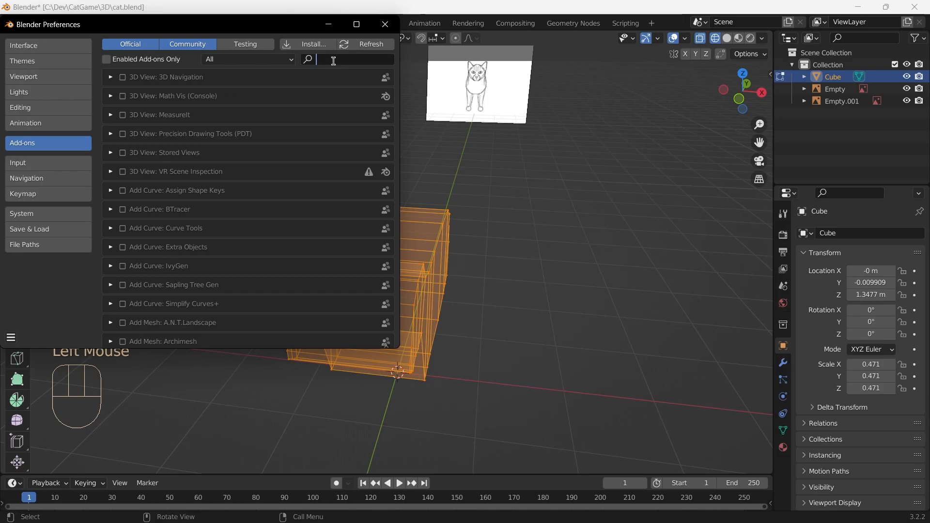
text(au)
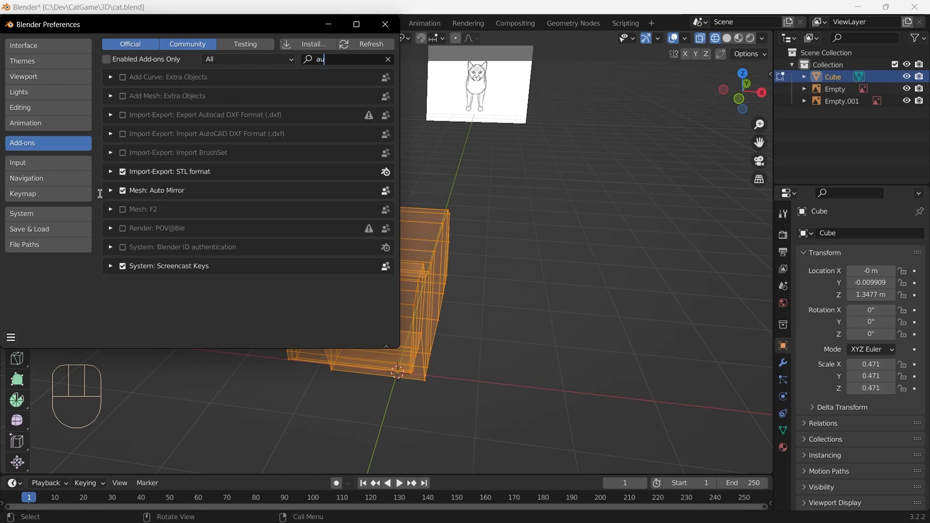
click(386, 24)
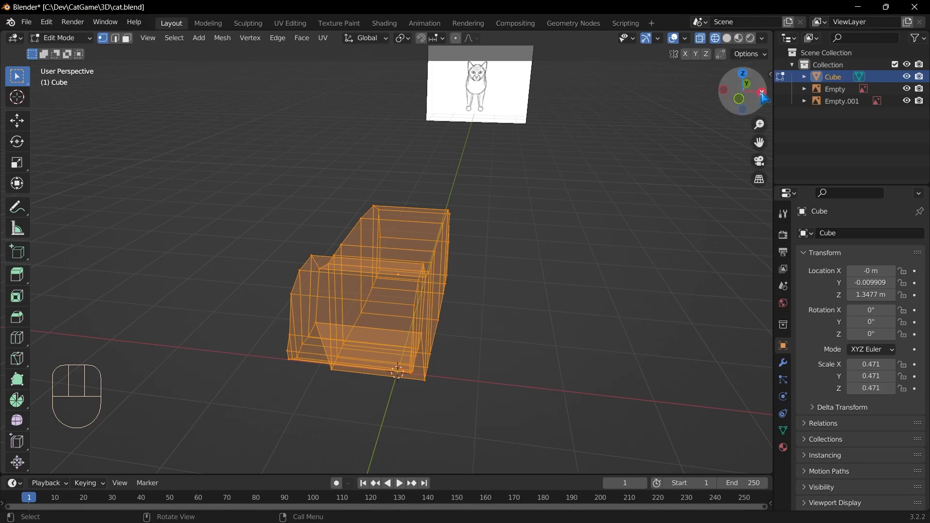
- Apply AutoMirror to the cat mesh across the X axis with positive orientation, Cut and Mirror and Use Clip enabled
click(774, 74)
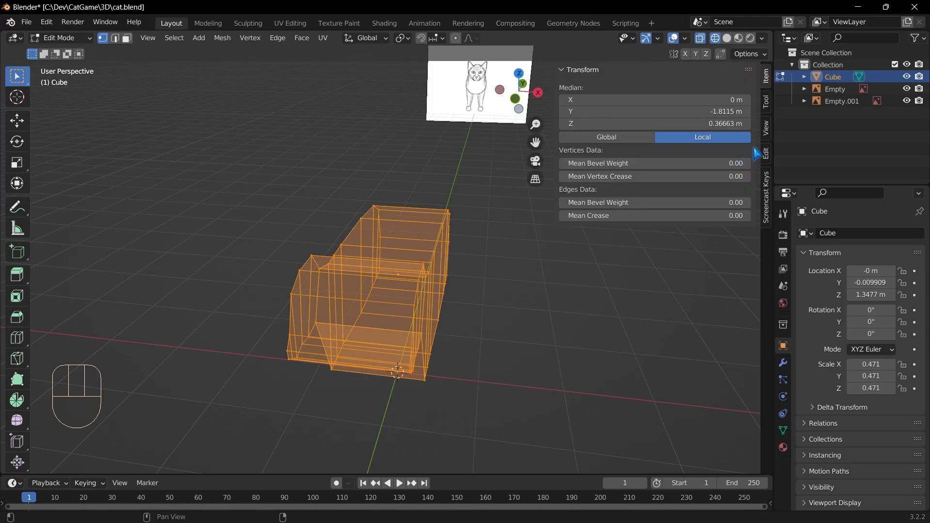
click(766, 152)
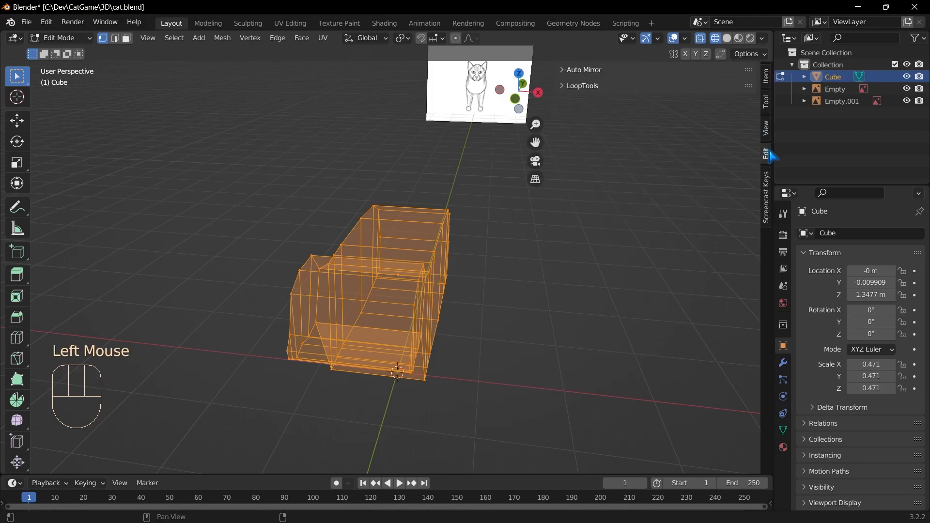
click(563, 71)
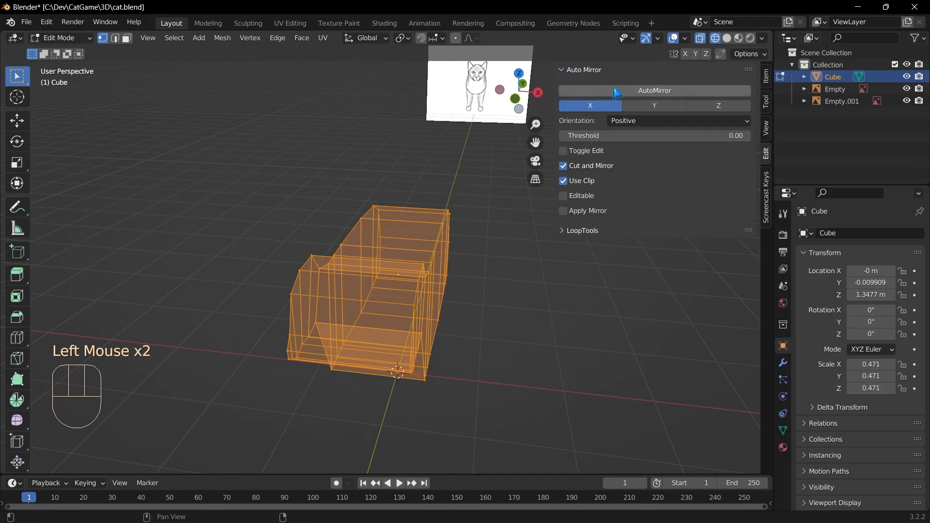
click(626, 90)
middle_drag(521, 290, 456, 345)
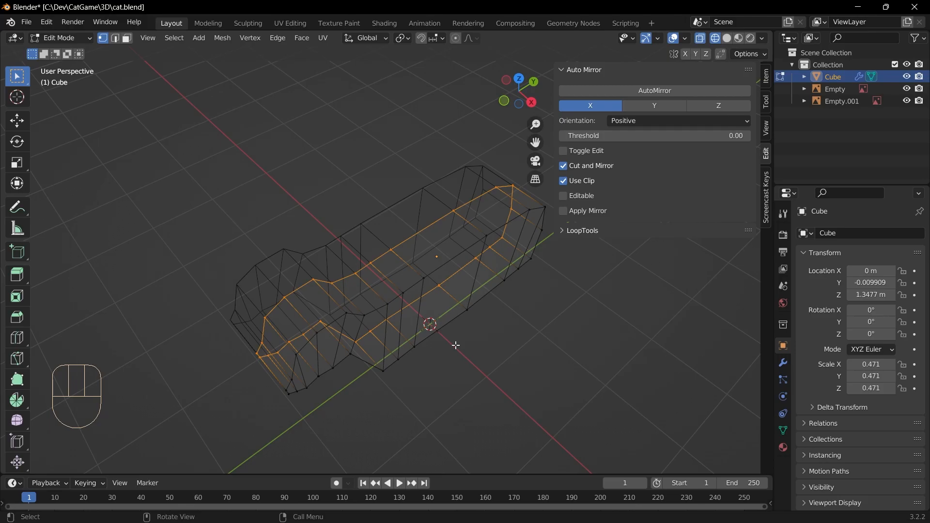
click(495, 327)
middle_drag(494, 328, 572, 333)
- Save the file and apply the cat object's rotation and scale in Object Mode
key(ctrl+s)
key(Tab)
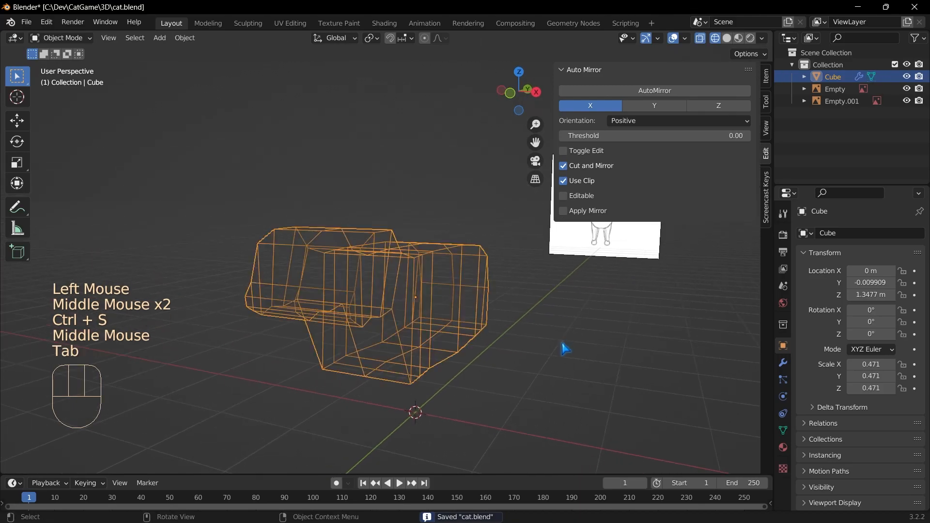
key(ctrl+a)
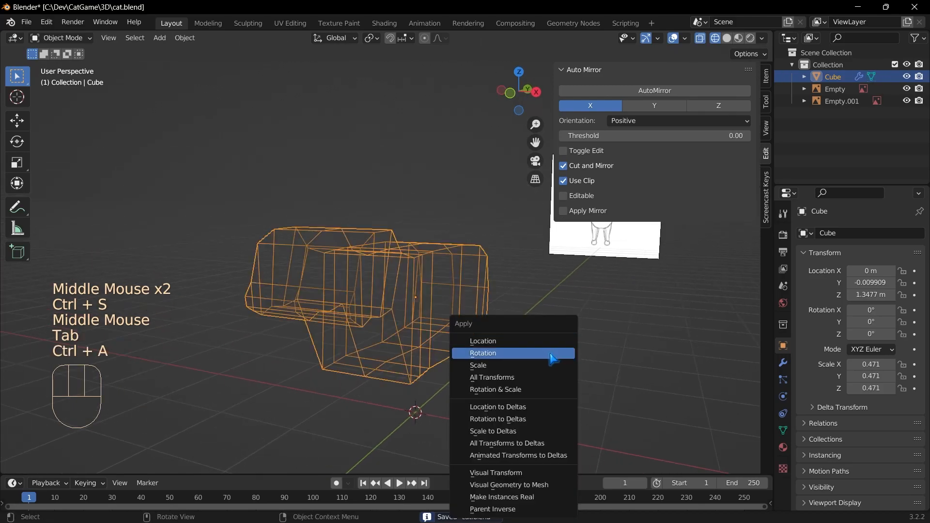
click(551, 391)
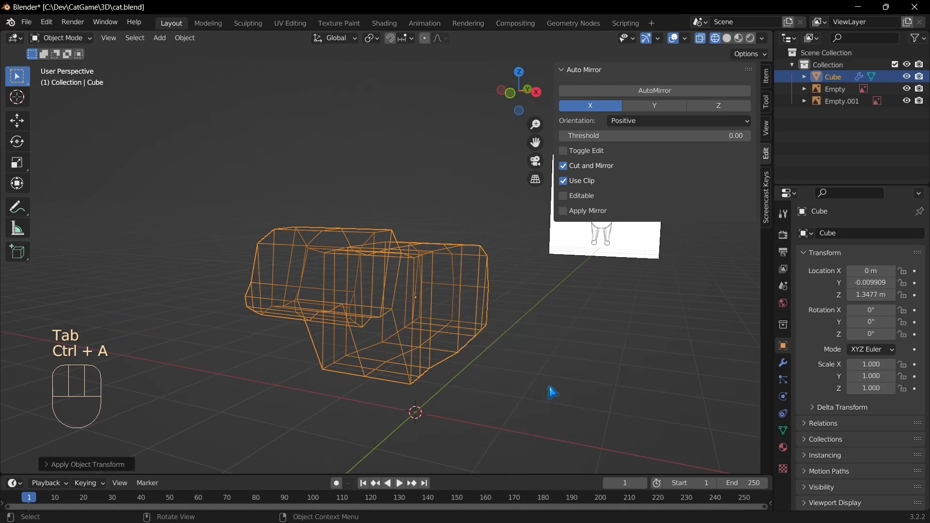
- Return the cat mesh to Edit Mode and hide the viewport's sidebar
click(75, 38)
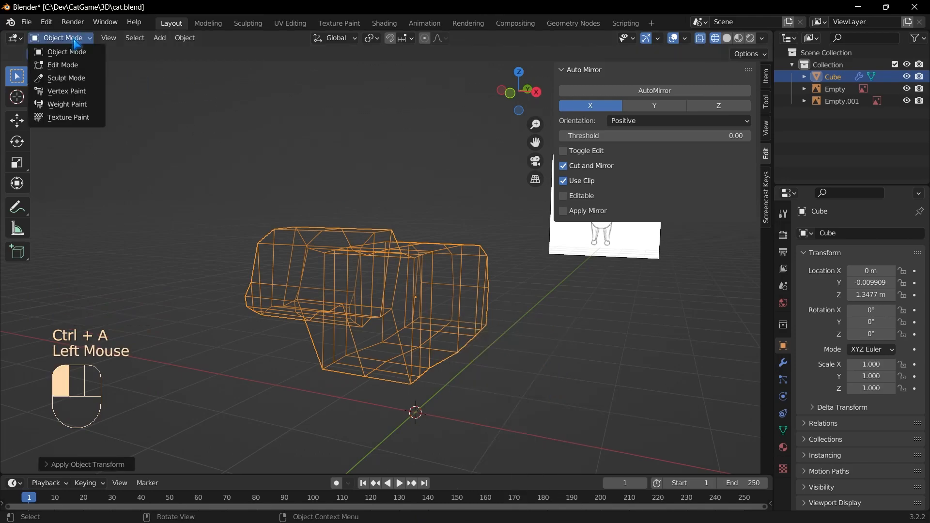
click(63, 65)
middle_drag(566, 355, 541, 360)
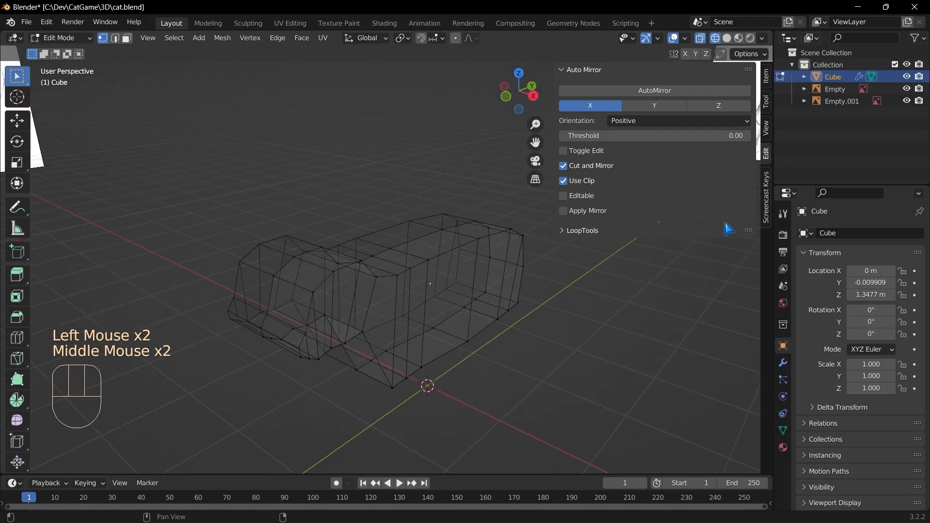
click(678, 283)
key(n)
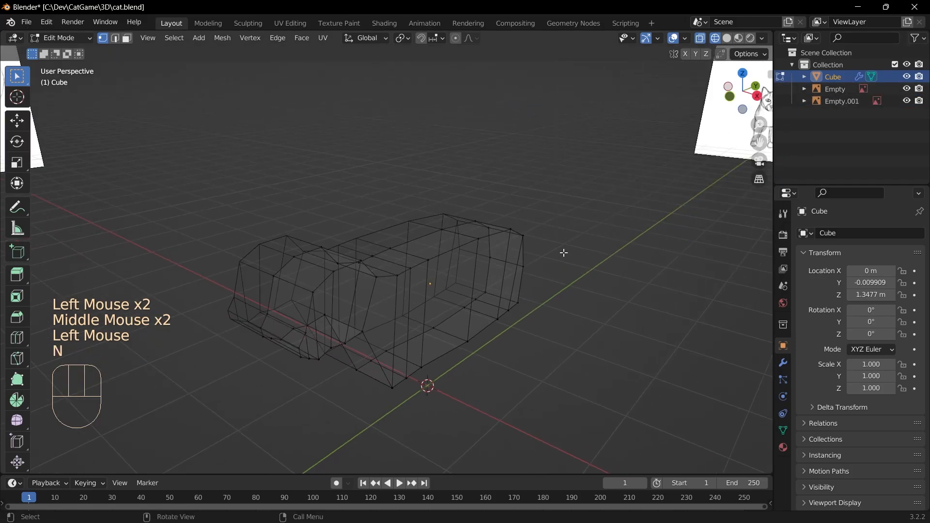
- Select the three adjacent side faces of the muzzle, cheek and head and move them inward along the X axis to narrow the head
scroll(187, 176, down, 1)
middle_drag(558, 331, 204, 200)
click(126, 38)
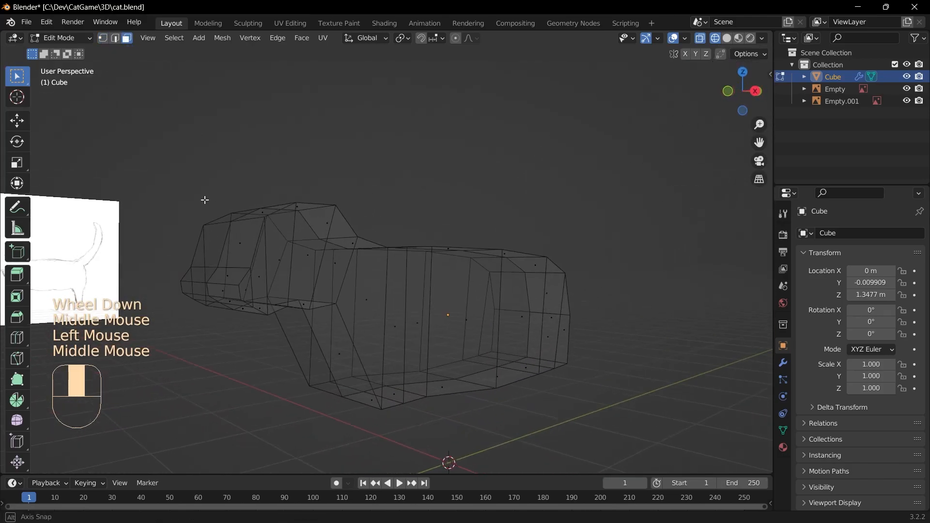
click(246, 286)
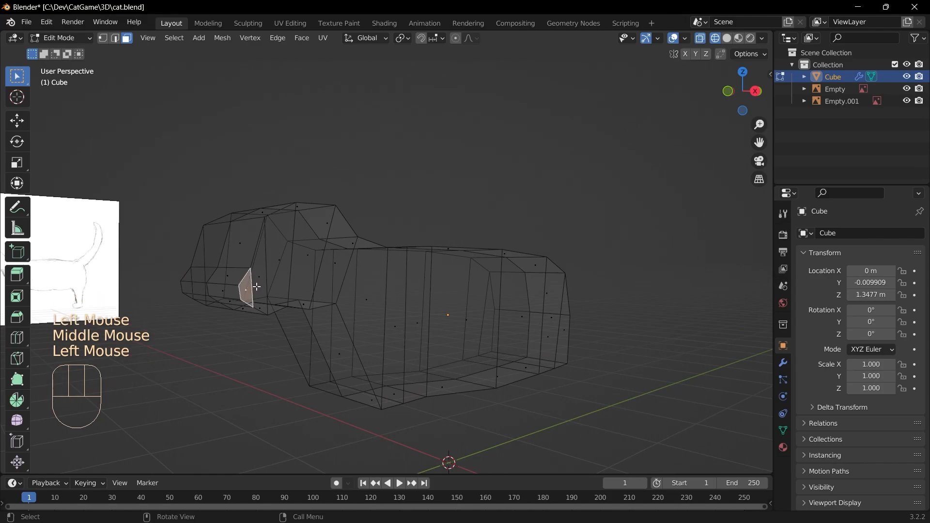
shift+click(277, 285)
shift+click(279, 286)
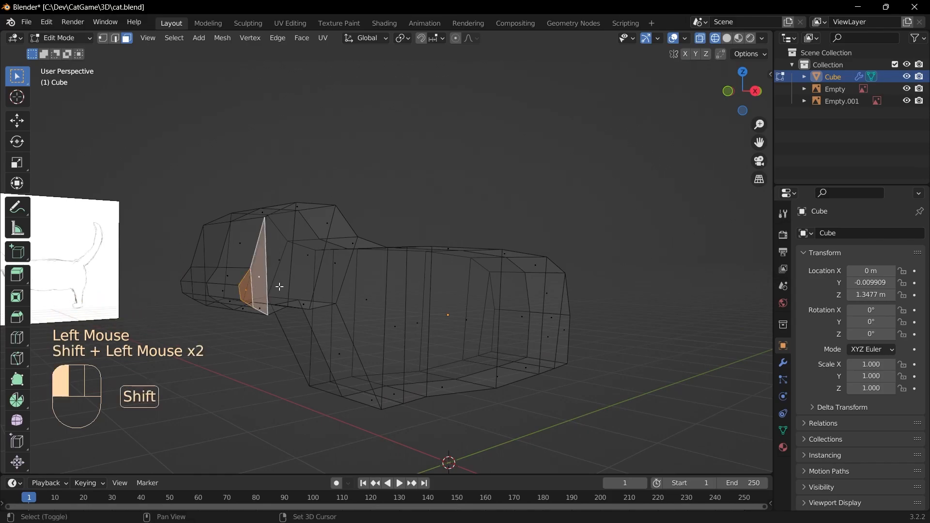
click(279, 274)
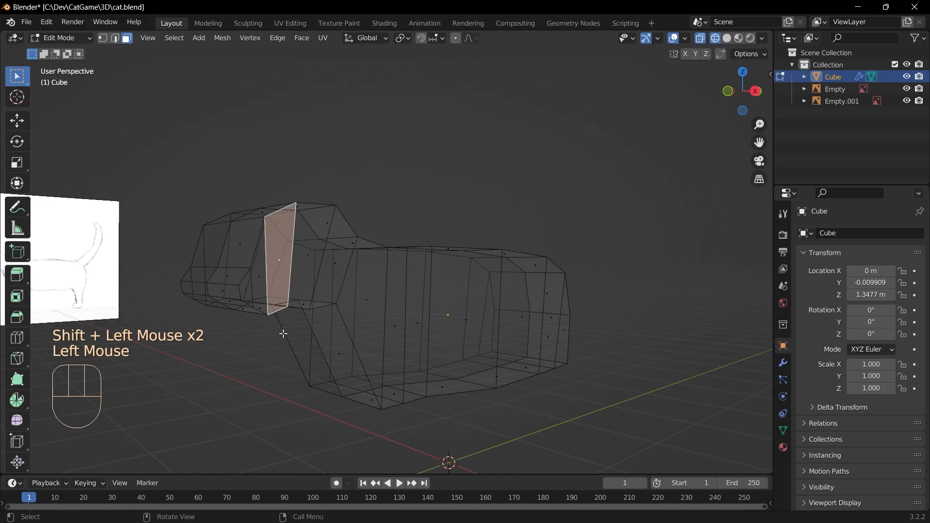
shift+click(259, 288)
shift+click(282, 324)
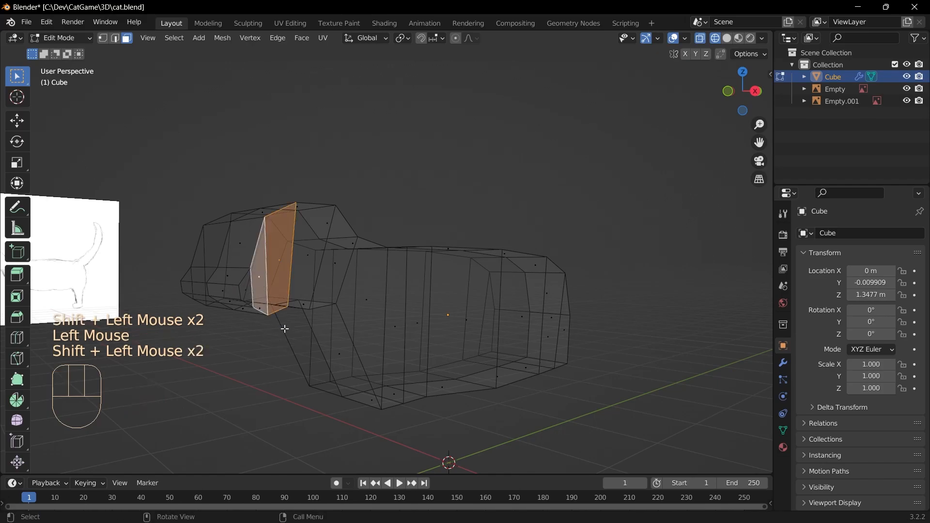
shift+click(244, 291)
middle_drag(285, 323, 543, 342)
key(g)
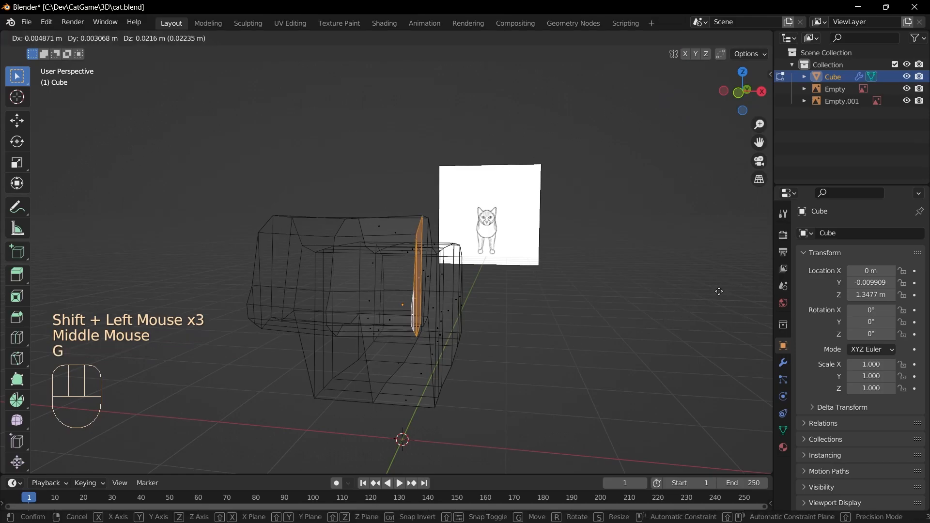
key(x)
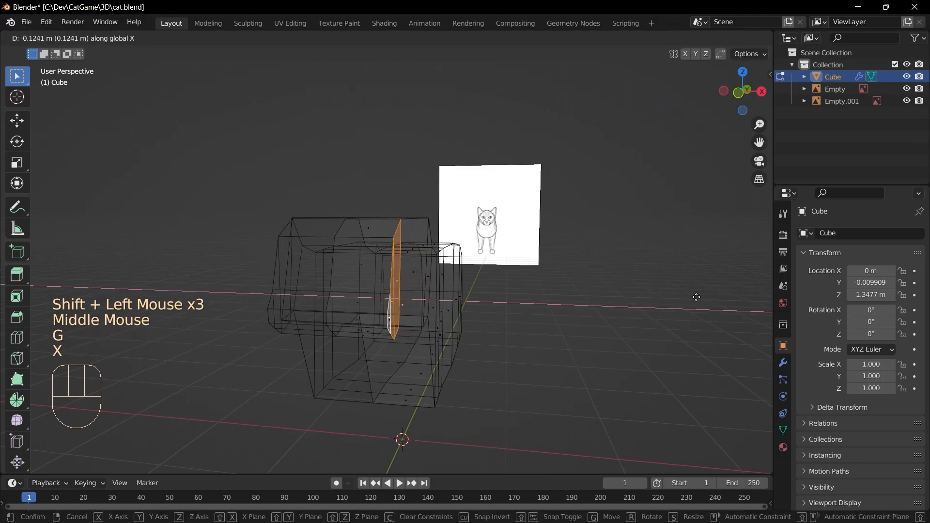
click(671, 300)
click(665, 310)
- Move a vertical edge on the side of the head outward about 0.1 m along the X axis
middle_drag(659, 312, 192, 144)
scroll(192, 144, up, 3)
click(115, 38)
click(262, 231)
middle_drag(365, 315, 588, 364)
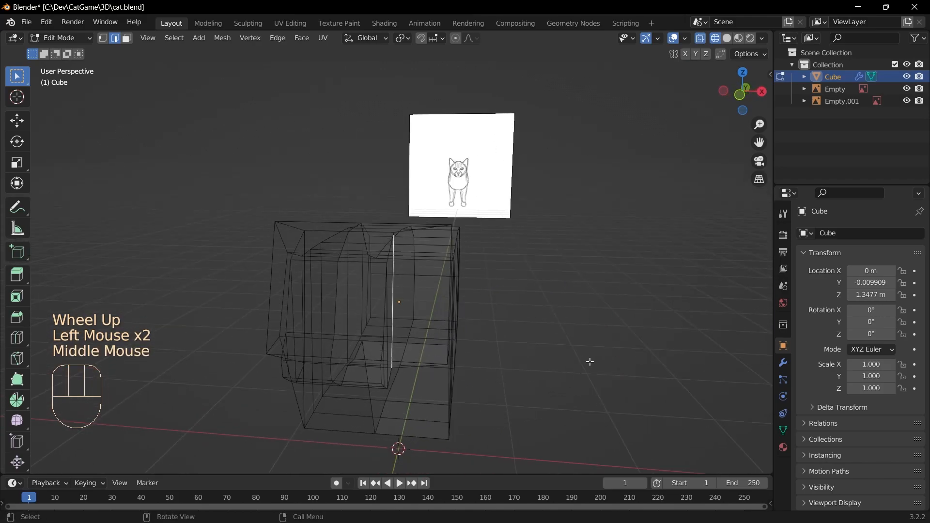
key(g)
key(x)
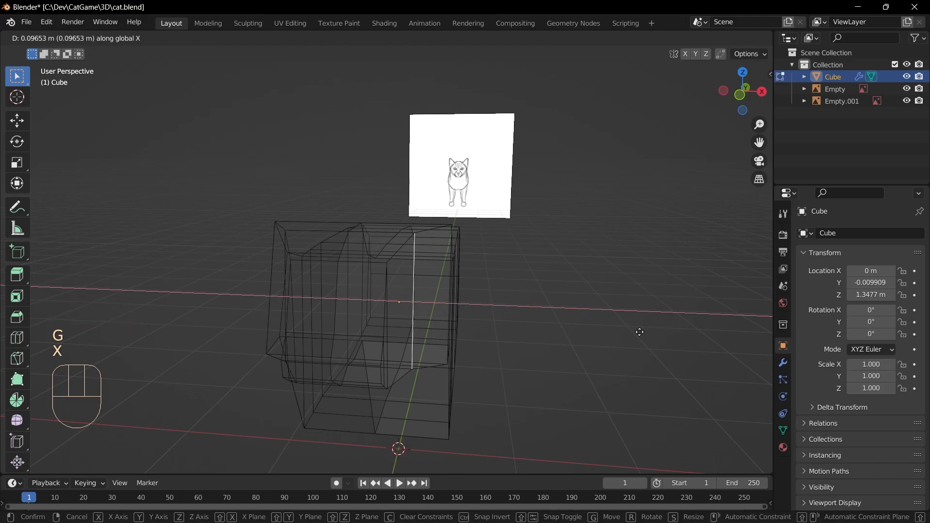
double_click(640, 337)
- Hide the rear half of the body and the leftover edges behind the chest, keeping only the head and chest displayed
middle_drag(639, 338, 645, 395)
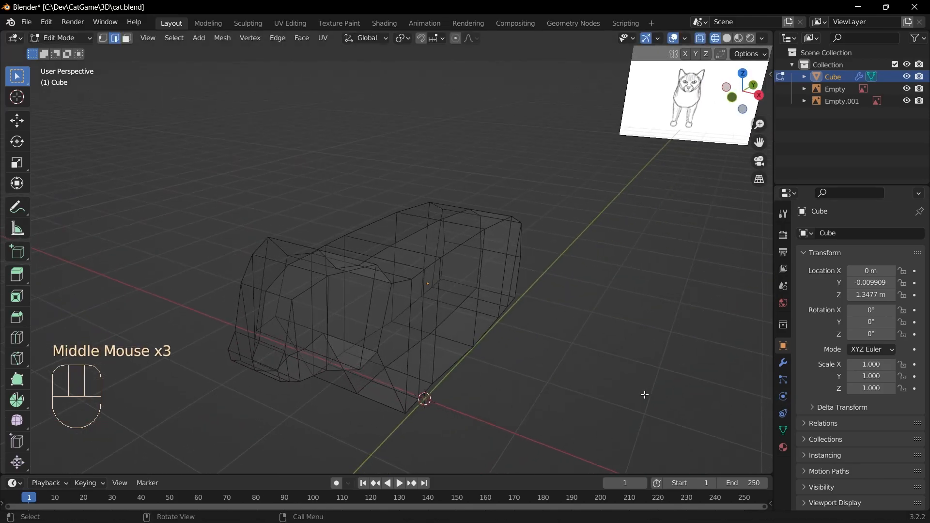
middle_drag(497, 375, 500, 396)
scroll(545, 410, down, 1)
middle_drag(597, 403, 599, 383)
drag(544, 349, 438, 195)
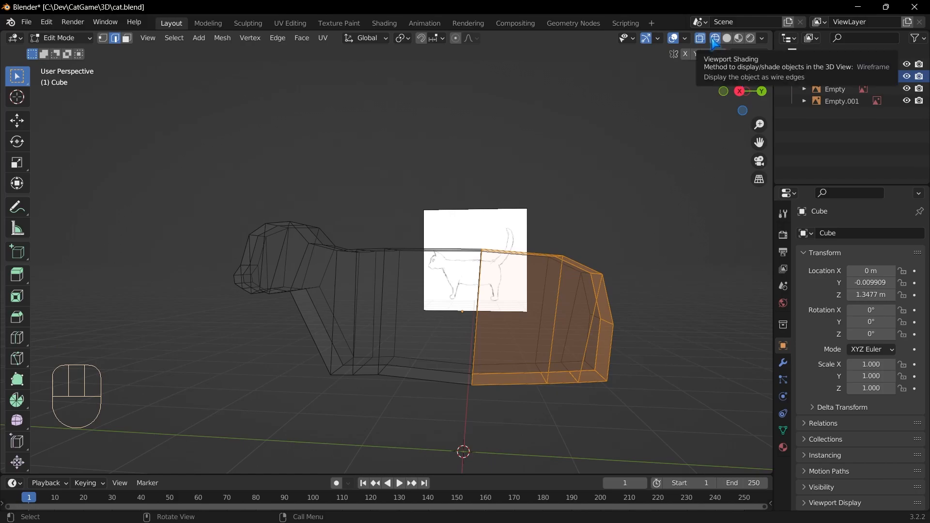
drag(631, 416, 448, 254)
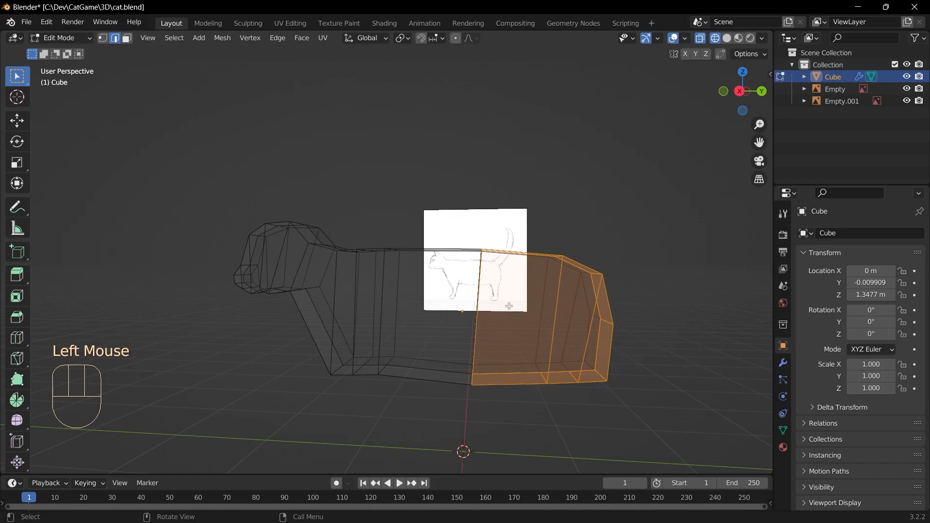
key(h)
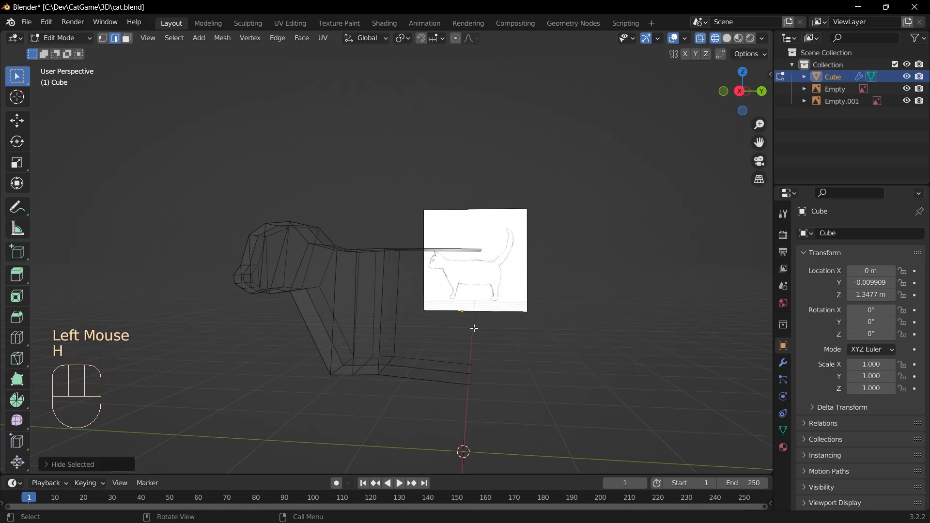
drag(531, 422, 418, 207)
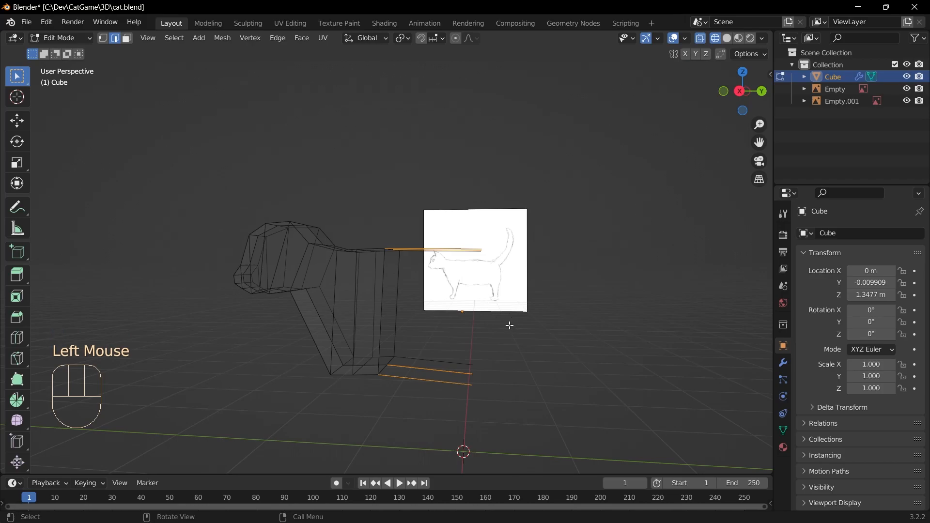
key(h)
- Add a lengthwise loop cut along the head and chest between the centre line and the side, sliding it into place
middle_drag(515, 388, 381, 324)
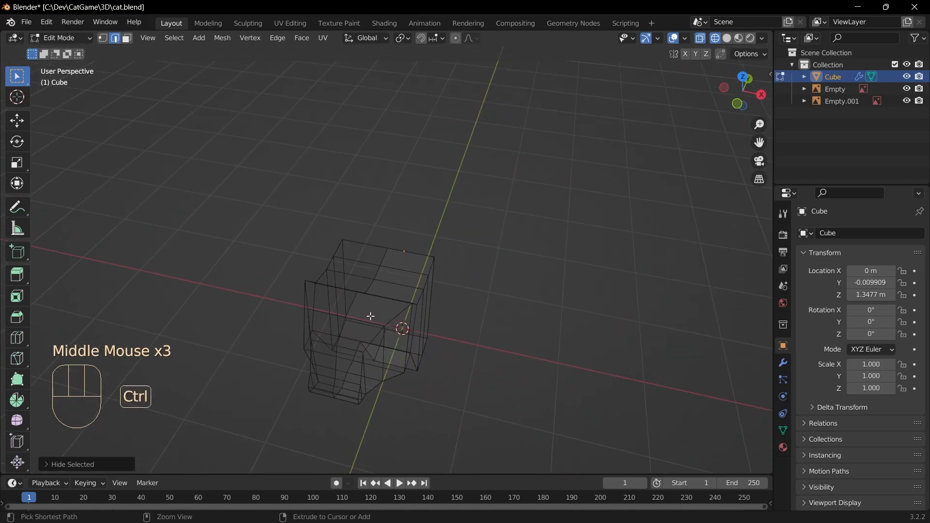
key(ctrl+r)
click(374, 308)
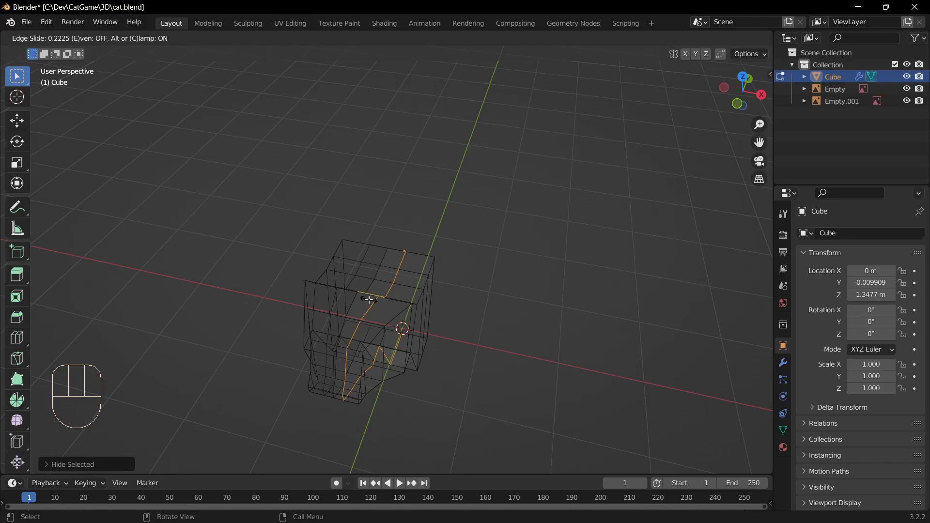
click(389, 300)
click(512, 387)
middle_drag(512, 387, 381, 266)
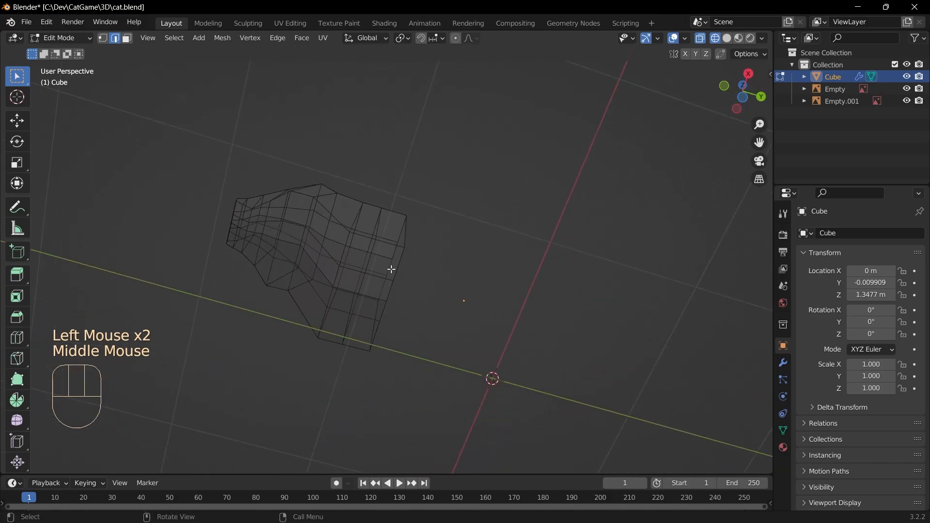
middle_drag(466, 356, 429, 410)
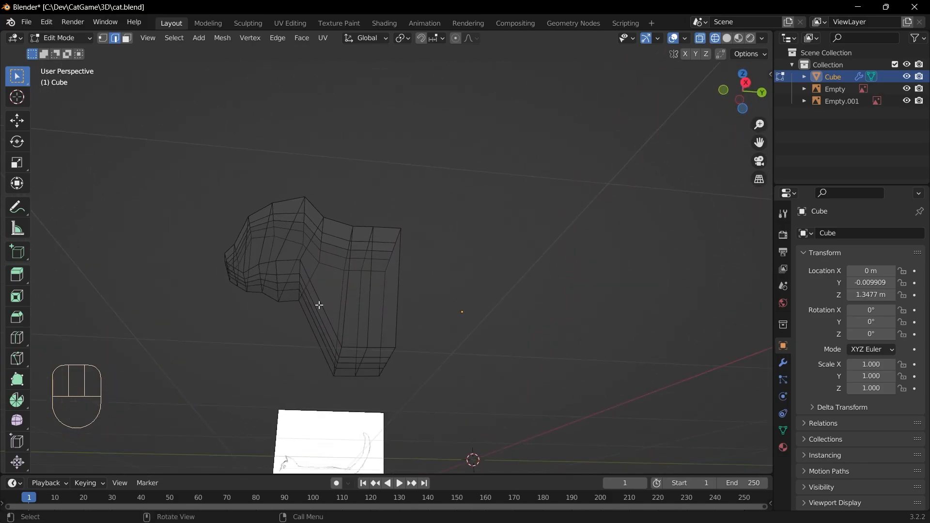
- Extrude the two underside faces of the chest down by about 0.2 m to start the front leg
click(126, 38)
middle_drag(487, 257, 494, 204)
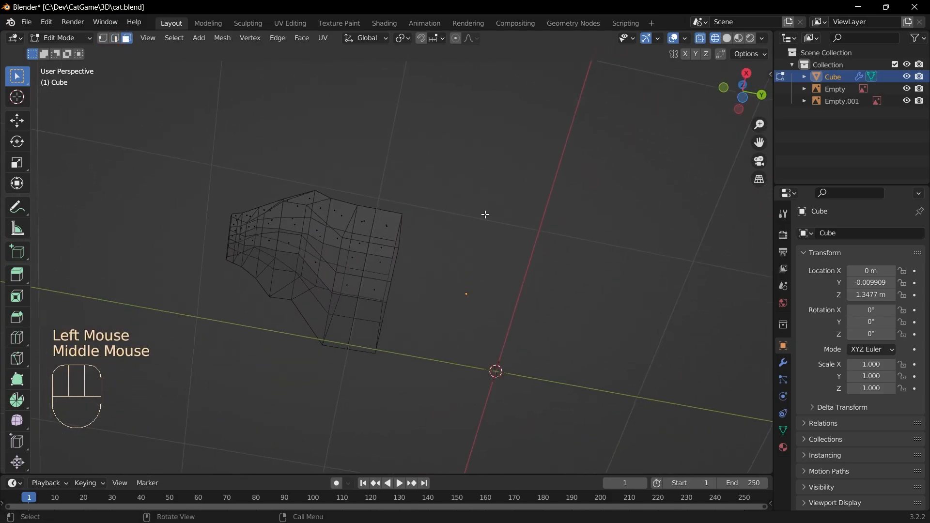
shift+click(356, 254)
shift+click(385, 260)
middle_drag(469, 270, 502, 378)
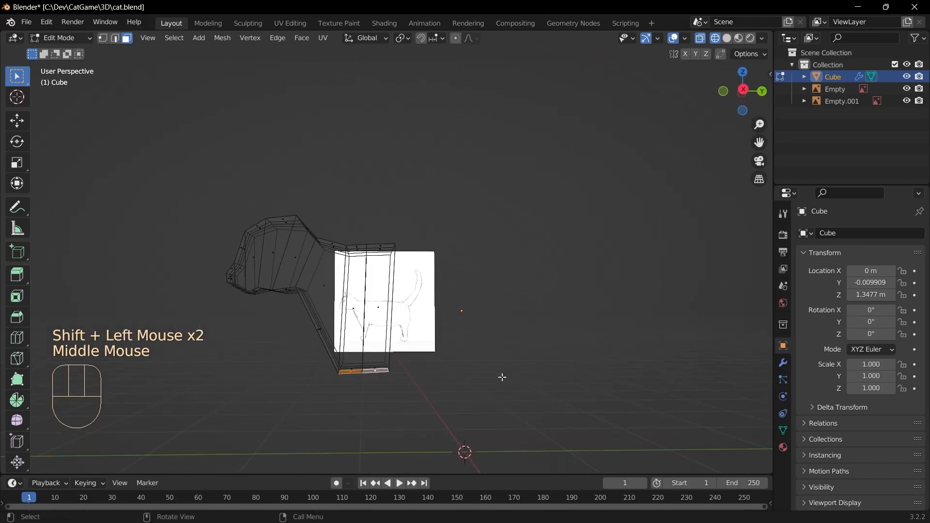
key(KP_3)
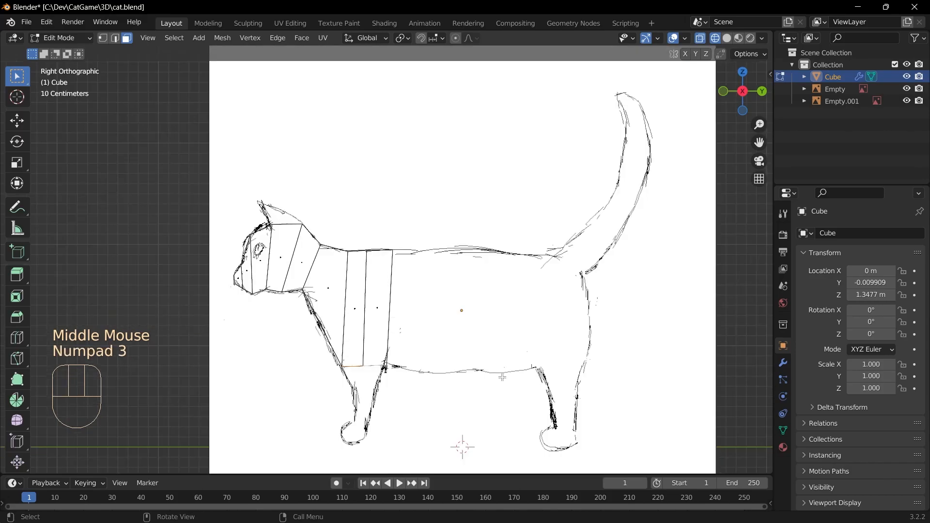
key(e)
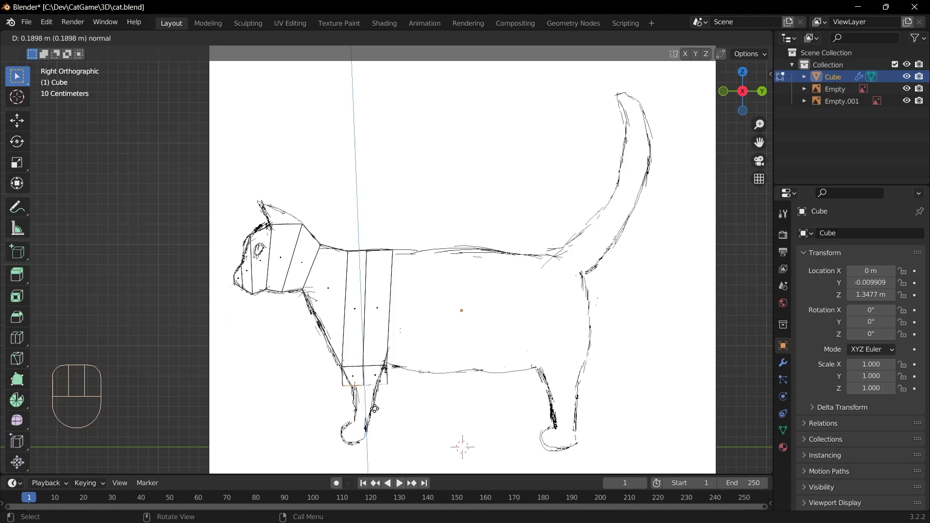
click(374, 411)
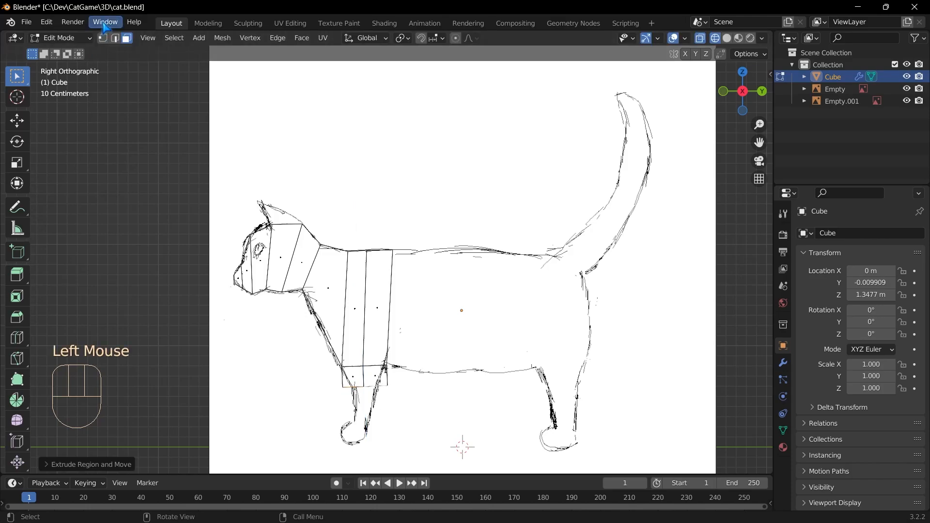
- Move the rear and front vertices of the extruded leg's lower end inward onto the side-view leg outline
click(103, 38)
scroll(409, 434, up, 1)
shift+middle_drag(410, 434, 418, 301)
scroll(418, 301, up, 1)
drag(419, 300, 394, 272)
key(g)
click(380, 286)
click(337, 306)
drag(338, 305, 323, 274)
key(g)
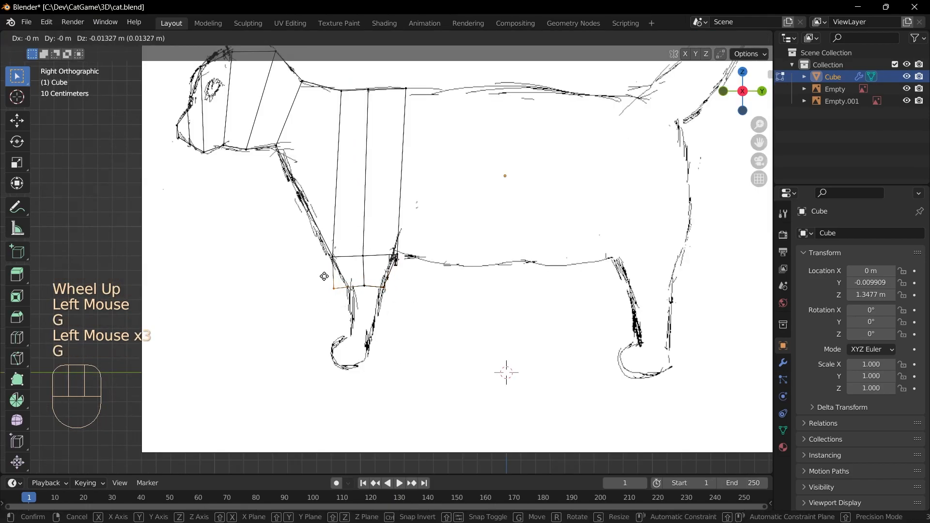
click(339, 275)
- Extrude the lower end of the front leg a short way down and fit the new vertices to the side sketch
drag(382, 303, 340, 285)
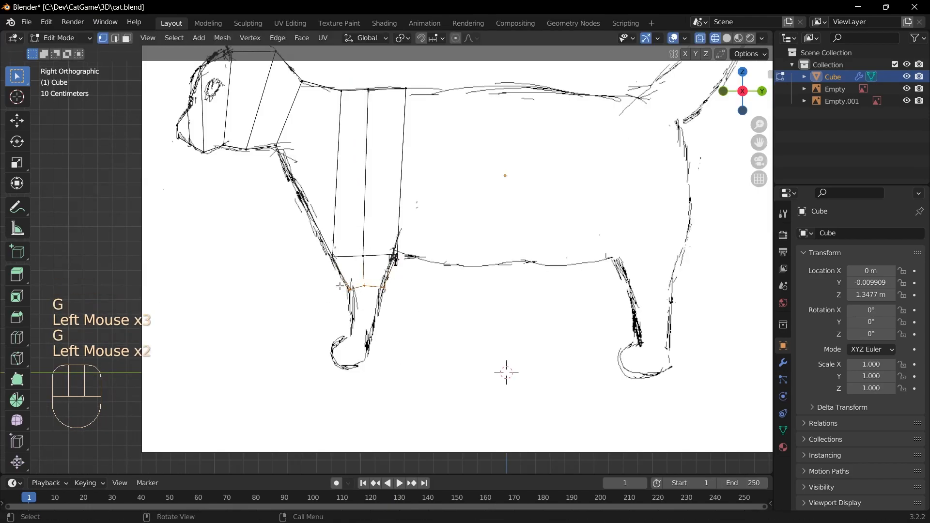
key(e)
click(396, 314)
key(g)
click(380, 297)
key(g)
click(376, 298)
- Extrude a second short leg segment downward and align its front and rear vertices with the sketched leg
key(e)
click(378, 313)
key(g)
click(377, 309)
key(g)
click(394, 318)
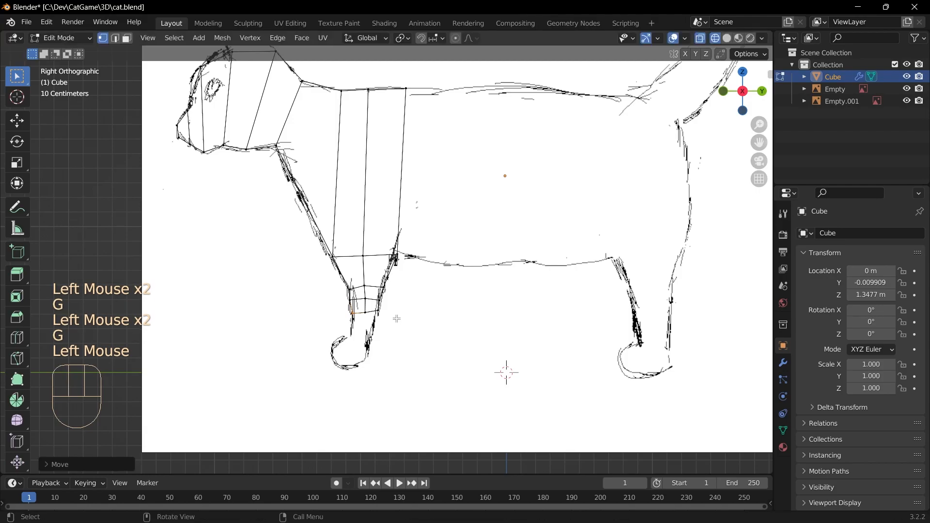
click(362, 321)
key(g)
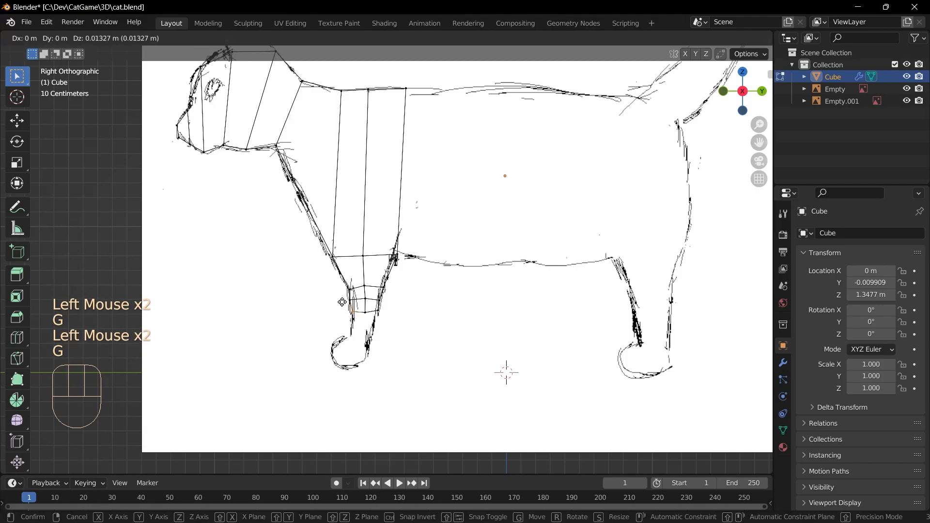
click(349, 306)
- Extrude the leg's lower end down to the top of the paw and fit its front and rear vertices to the ankle outline
click(349, 315)
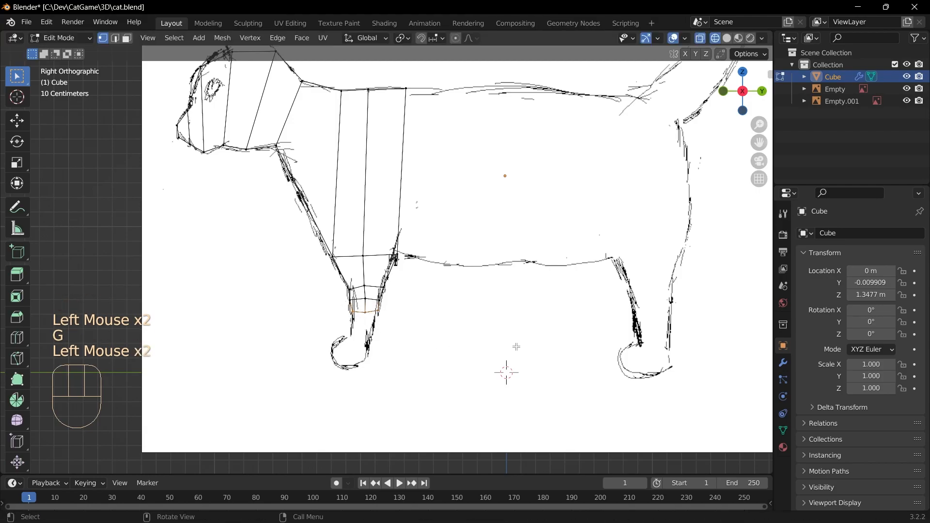
key(e)
click(370, 359)
click(346, 336)
key(g)
click(342, 333)
click(368, 339)
key(g)
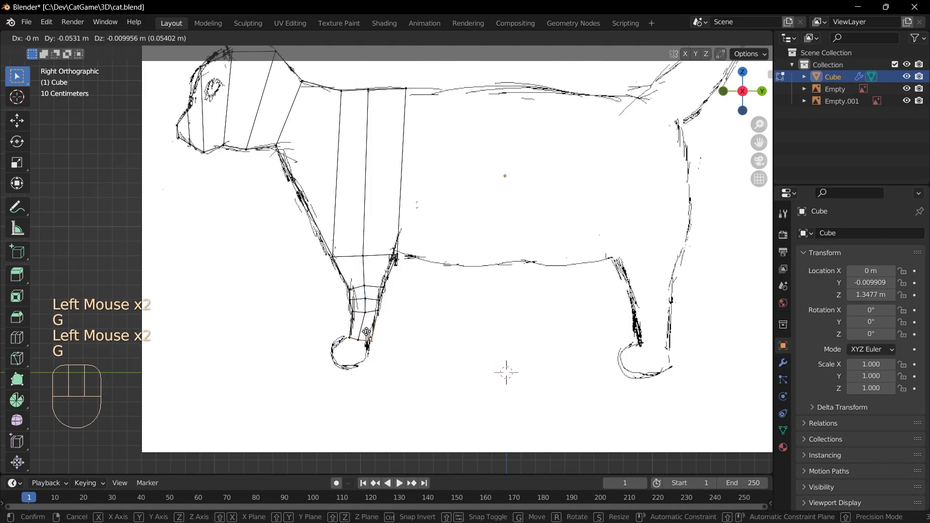
click(365, 331)
- Extrude the ankle into the paw and move the new vertices so the section slants from toe to heel
drag(381, 364, 322, 333)
key(e)
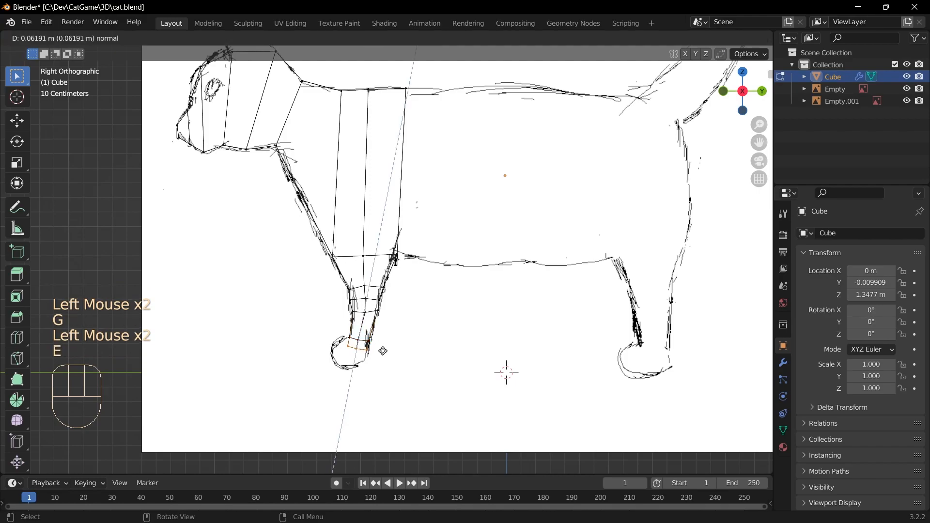
click(373, 363)
click(343, 366)
drag(349, 367, 312, 339)
key(g)
click(310, 334)
key(g)
click(342, 348)
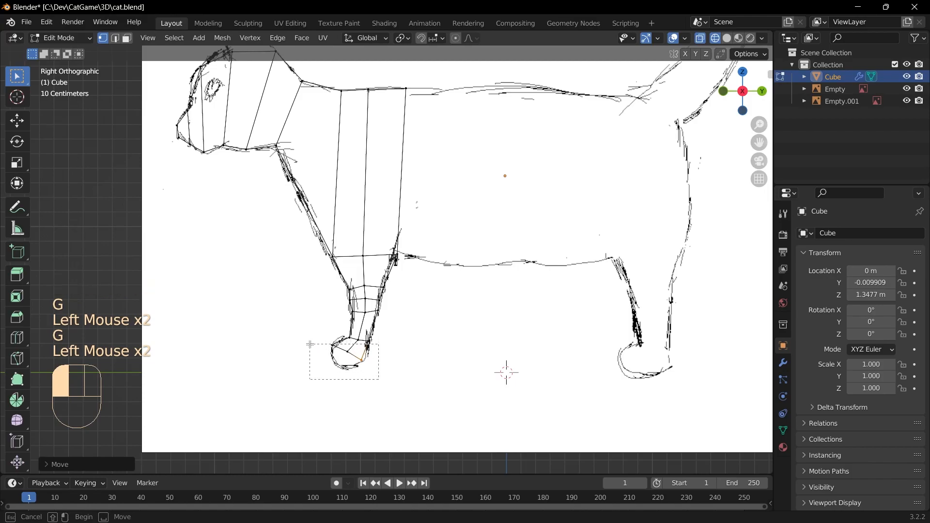
- Extrude the paw's lower part and shape its vertices around the sketched toe and sole in side view
key(e)
click(359, 379)
key(g)
click(360, 379)
key(g)
click(351, 361)
drag(359, 378, 318, 354)
key(g)
click(325, 351)
click(432, 373)
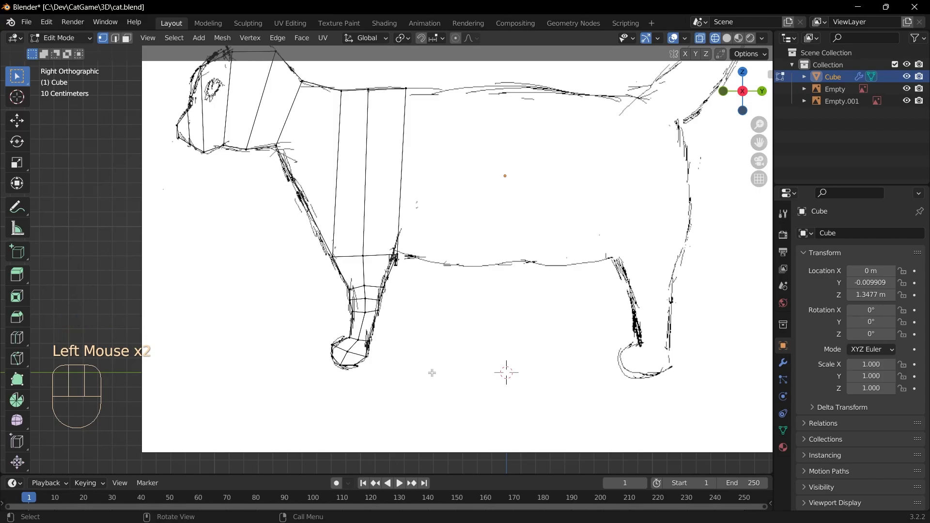
- In front view, move the front reference image down about 0.06 m along Z to line its paws up with the model
key(KP_1)
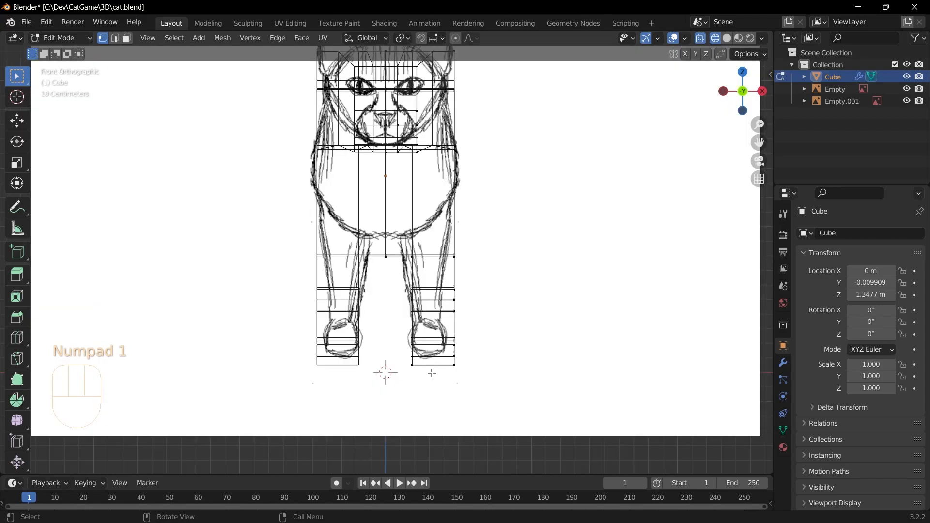
scroll(549, 243, down, 2)
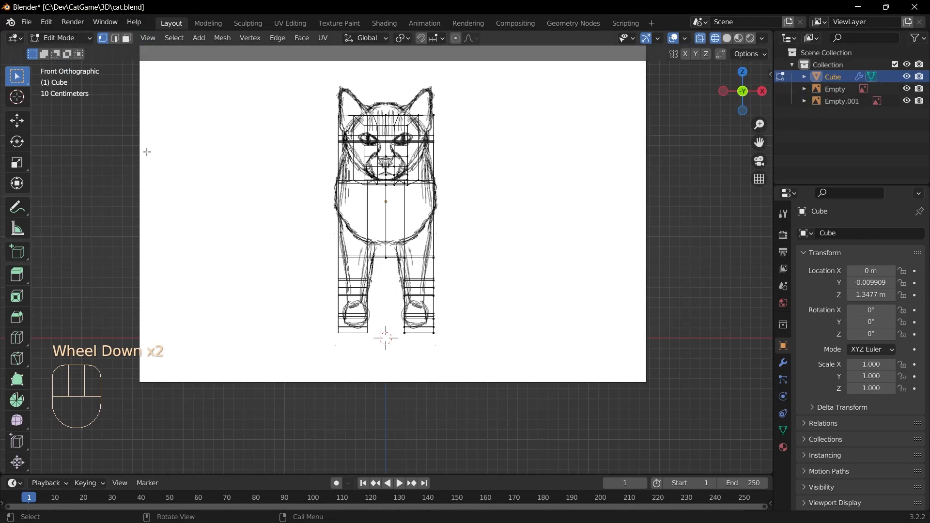
key(Tab)
click(523, 212)
scroll(570, 238, up, 1)
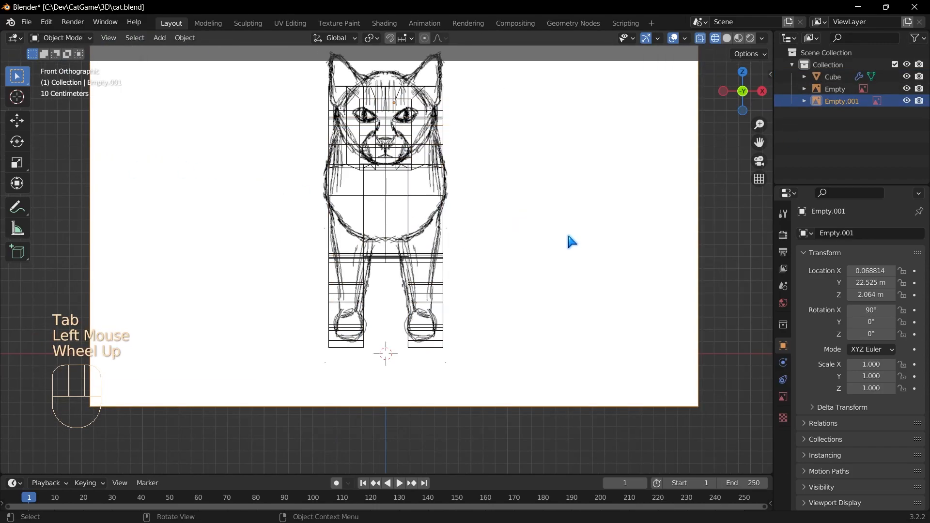
scroll(572, 241, up, 1)
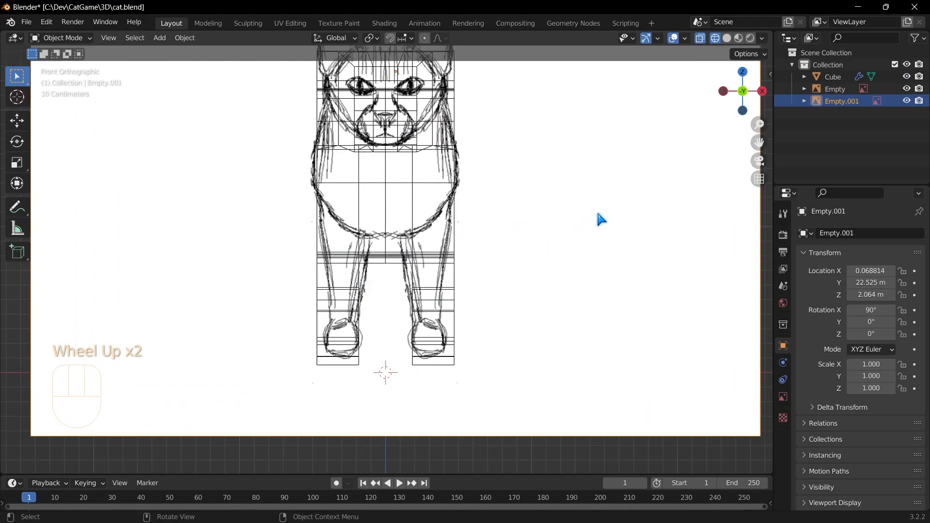
key(g)
key(z)
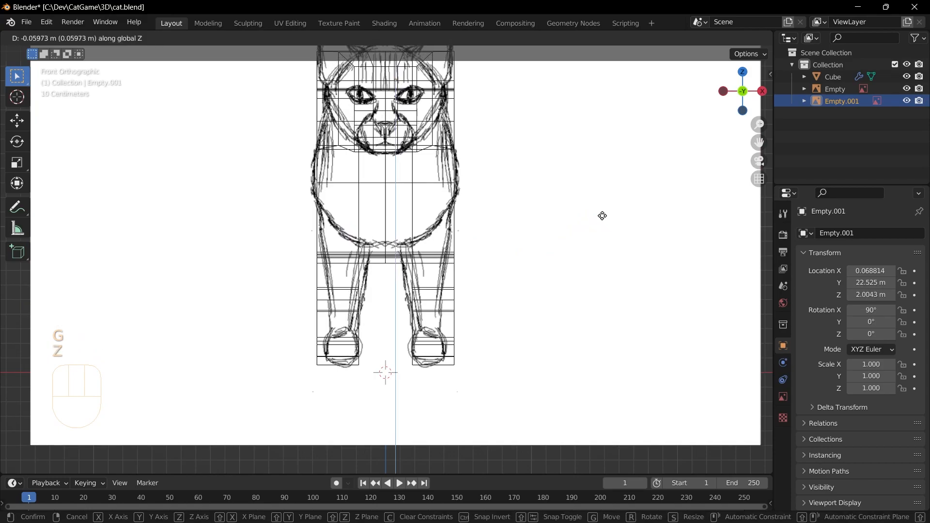
click(602, 216)
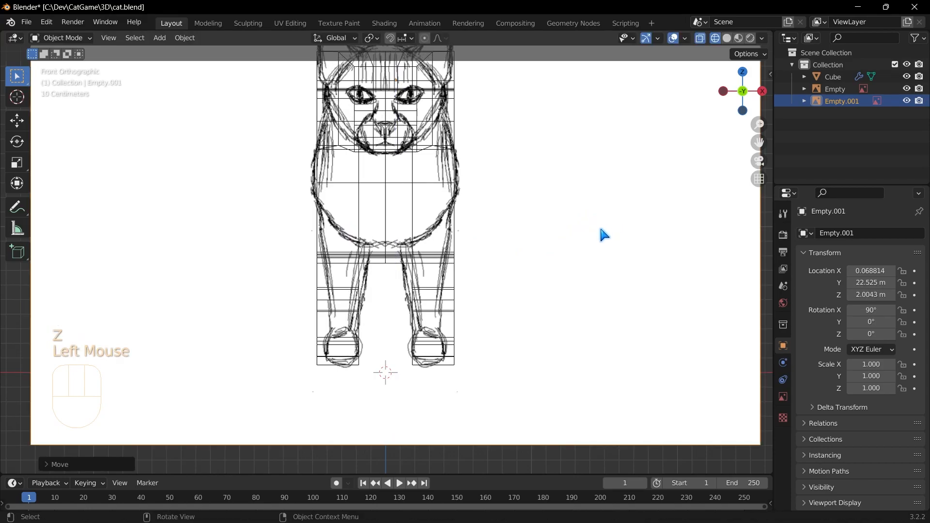
scroll(604, 236, down, 1)
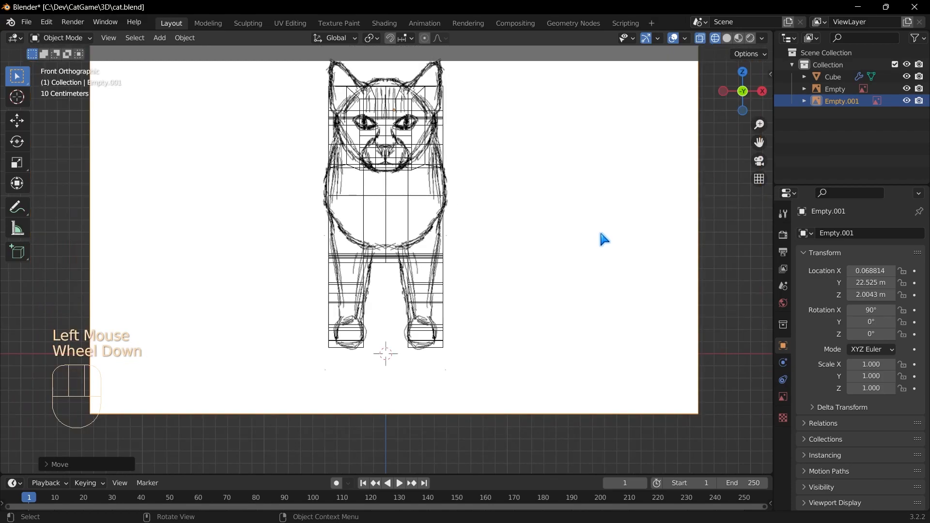
scroll(600, 237, up, 1)
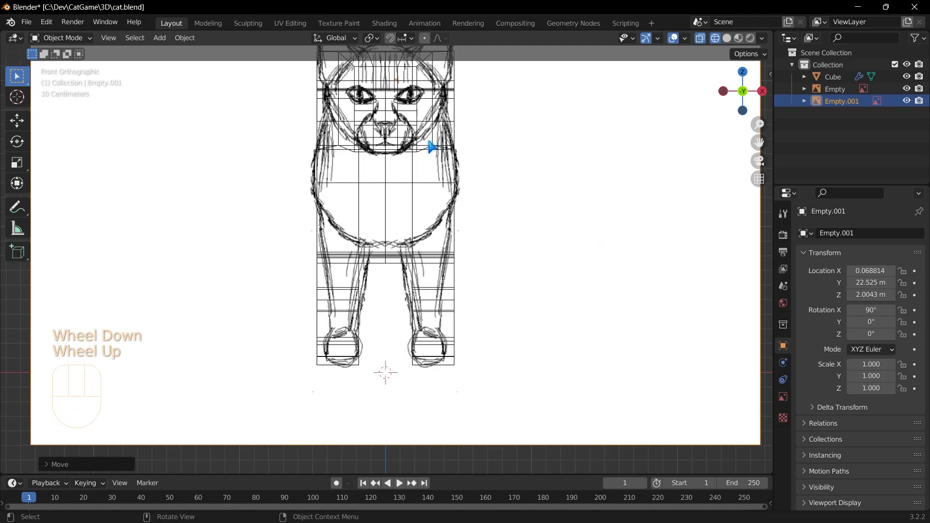
- Return to editing the cat mesh and move the inner leg-top vertices about 0.07 m inward and 0.06 m up
click(833, 77)
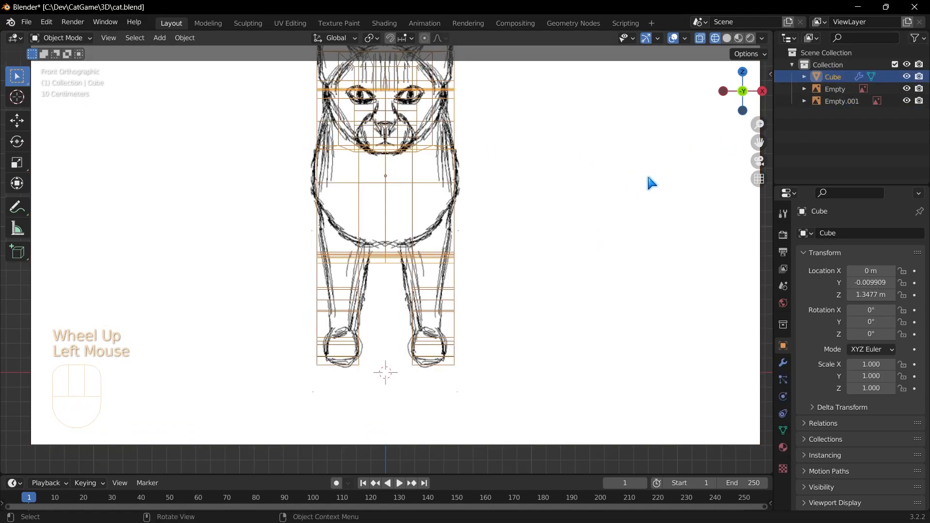
key(Tab)
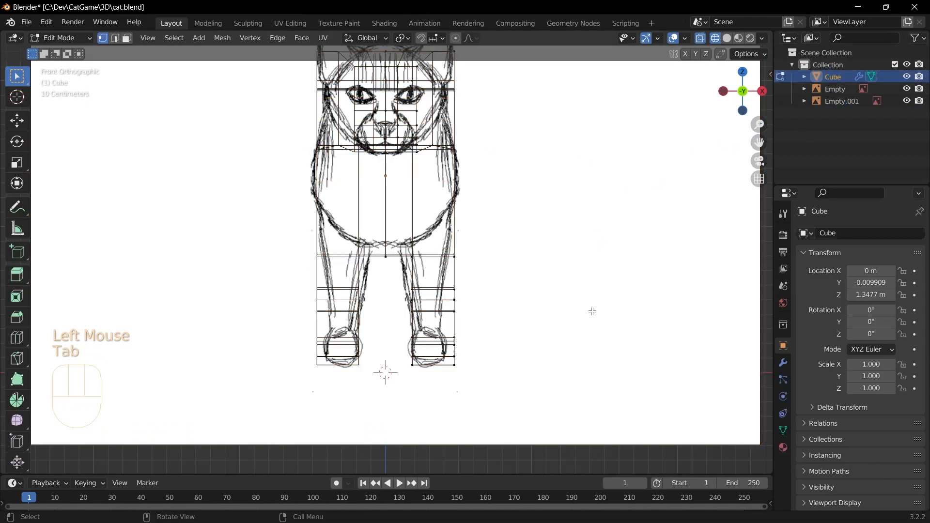
scroll(575, 322, up, 4)
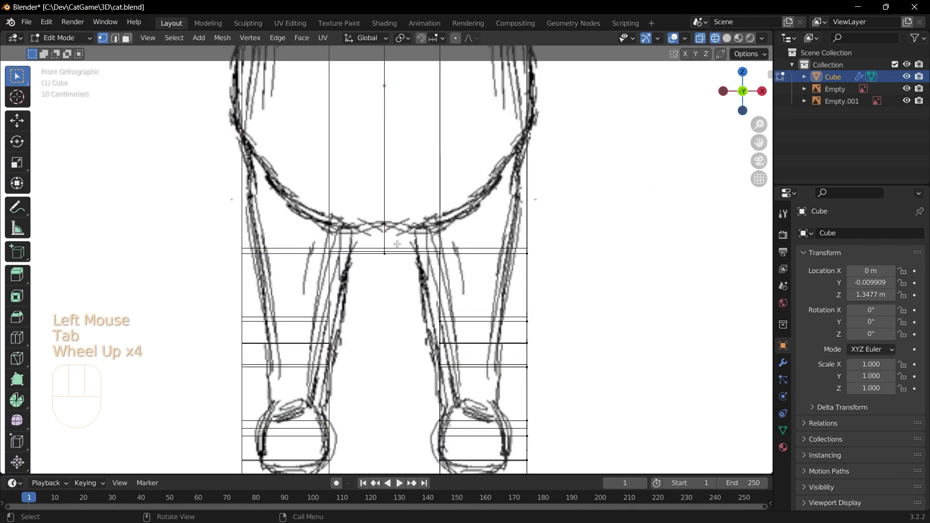
click(388, 254)
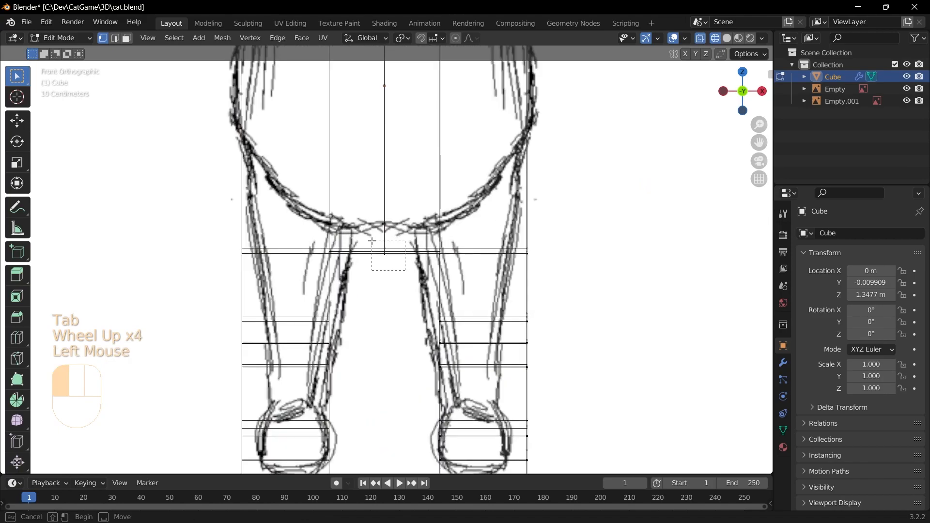
click(434, 235)
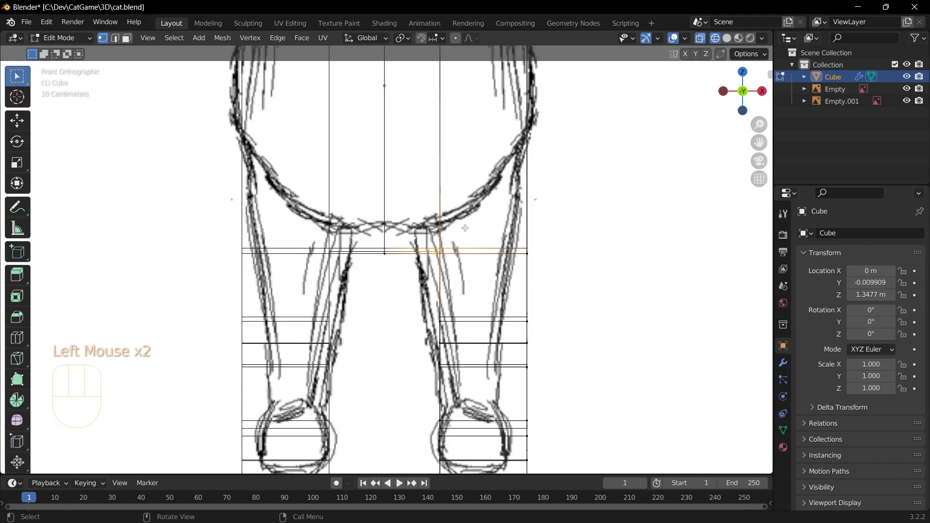
key(g)
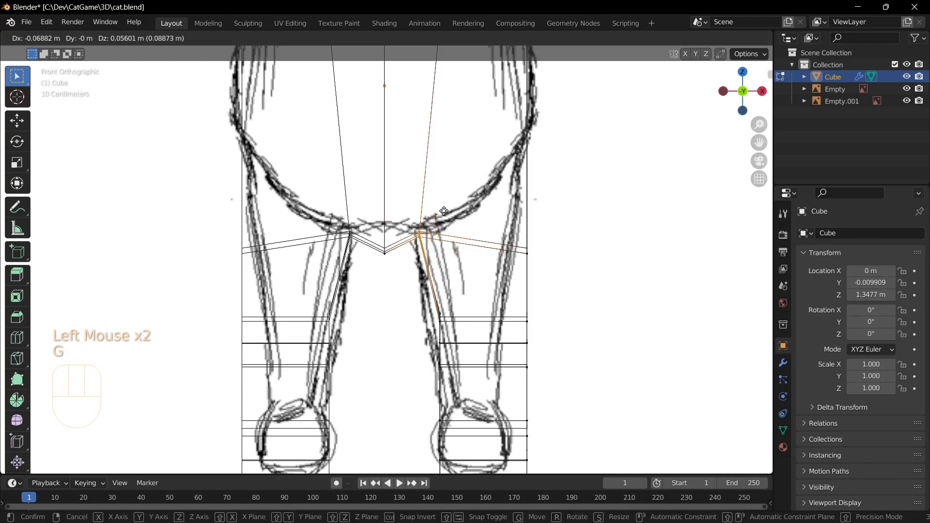
click(442, 211)
- Raise the centre vertices of the chest's underside to the sketched chest line
click(379, 249)
key(g)
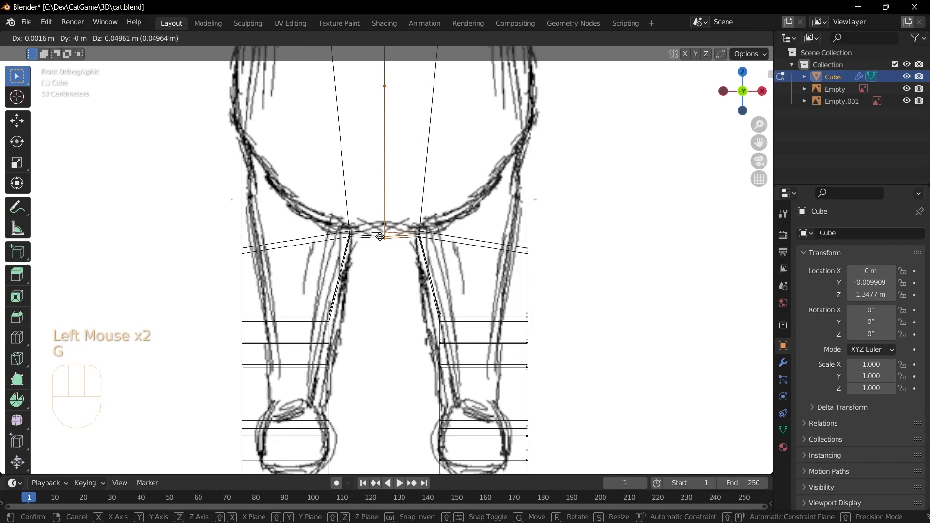
click(379, 227)
click(391, 269)
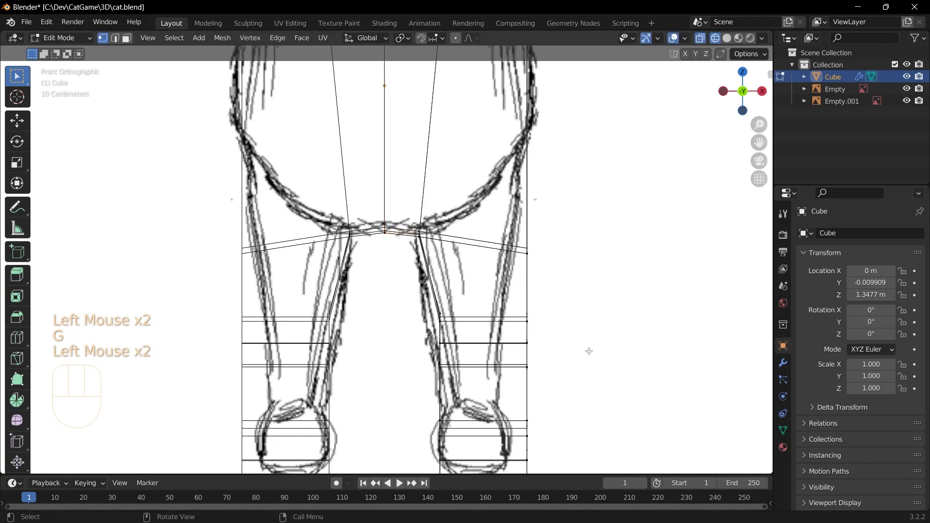
- Move the outer vertices at the top of the front leg inward to the sketched leg edge
scroll(562, 343, down, 1)
click(504, 255)
key(g)
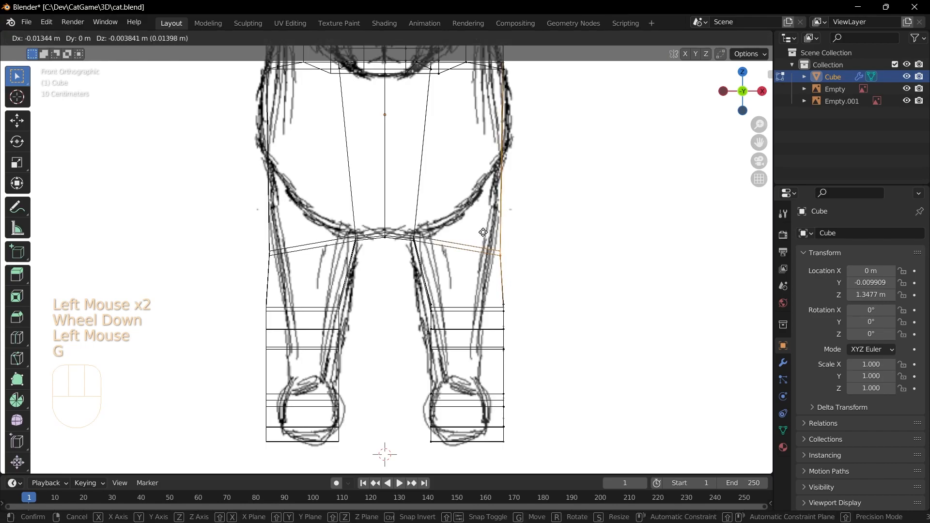
click(465, 268)
- Move the outer vertices of the three leg rows above the ankle inward to the front sketch's outer leg line
click(519, 321)
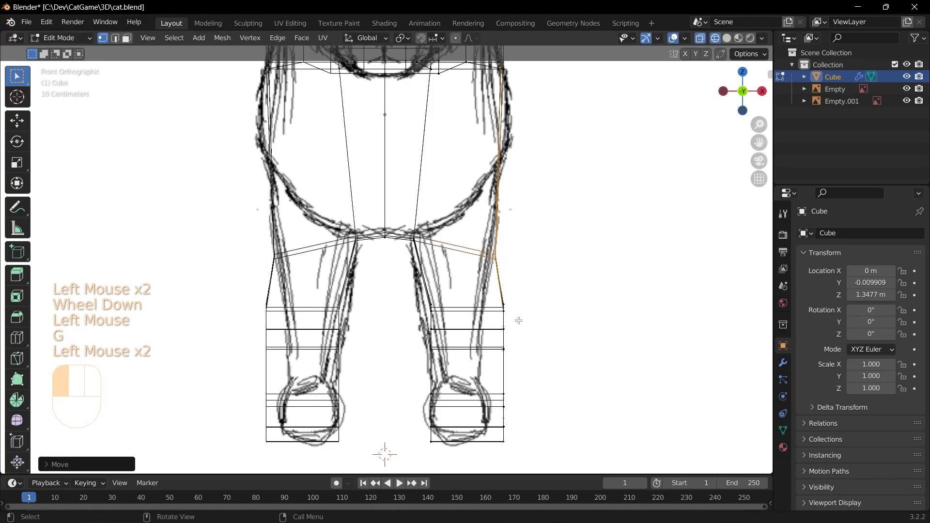
drag(519, 323, 493, 292)
key(g)
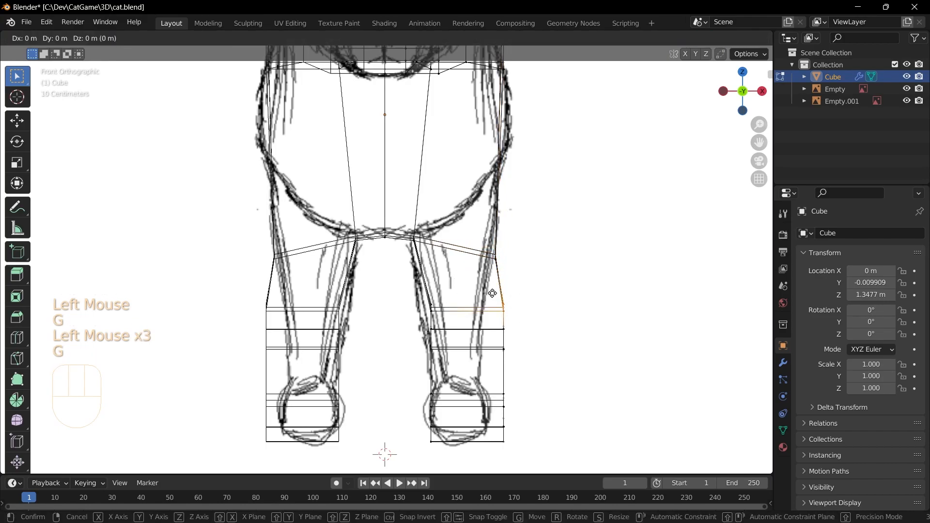
click(524, 337)
click(499, 316)
key(g)
click(479, 319)
click(504, 348)
key(g)
click(505, 393)
- Move the outer ankle and paw vertices inward to match the front sketch
key(g)
key(Escape)
click(509, 389)
key(g)
click(487, 383)
click(504, 426)
key(g)
click(489, 422)
- Fit the inner ankle and paw vertices to the paw outline in the front sketch
drag(438, 410, 414, 389)
key(g)
click(416, 377)
key(g)
drag(438, 449, 420, 396)
click(433, 432)
key(g)
click(420, 399)
- Adjust the outer paw vertices and pull the outer sole corner inward to round off the paw
click(488, 427)
key(g)
key(g)
key(Escape)
key(g)
click(509, 424)
click(493, 445)
key(g)
click(485, 443)
- Nudge the outer vertices of the middle leg row onto the sketched outer leg line
click(478, 330)
click(476, 330)
key(g)
click(476, 326)
- Move the inner vertices of the leg rows above the ankle toward the sketched inner leg line
click(429, 353)
key(g)
click(422, 353)
click(422, 353)
key(g)
click(422, 351)
click(429, 310)
click(429, 310)
key(g)
click(422, 307)
- Raise the outer leg-top vertices about 0.34 m so the leg's upper edge follows the sketched chest curve
click(497, 260)
key(g)
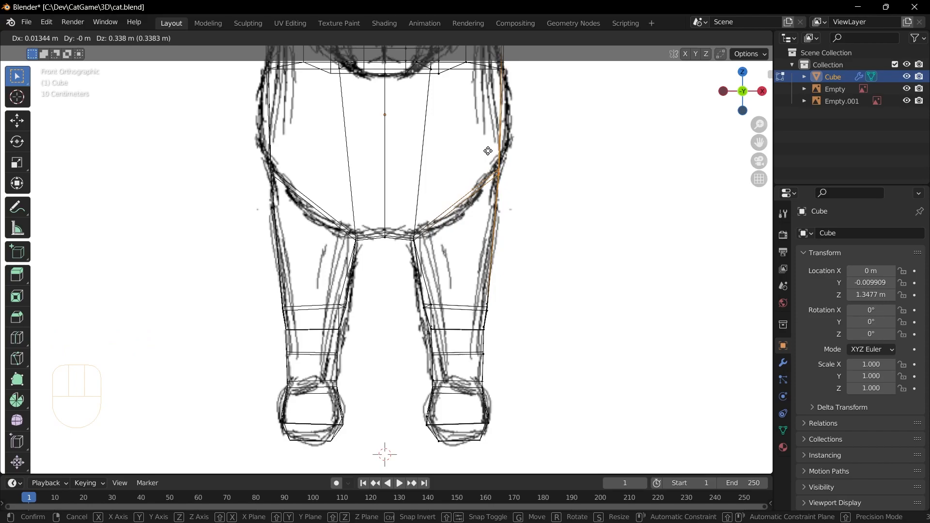
click(489, 151)
click(543, 264)
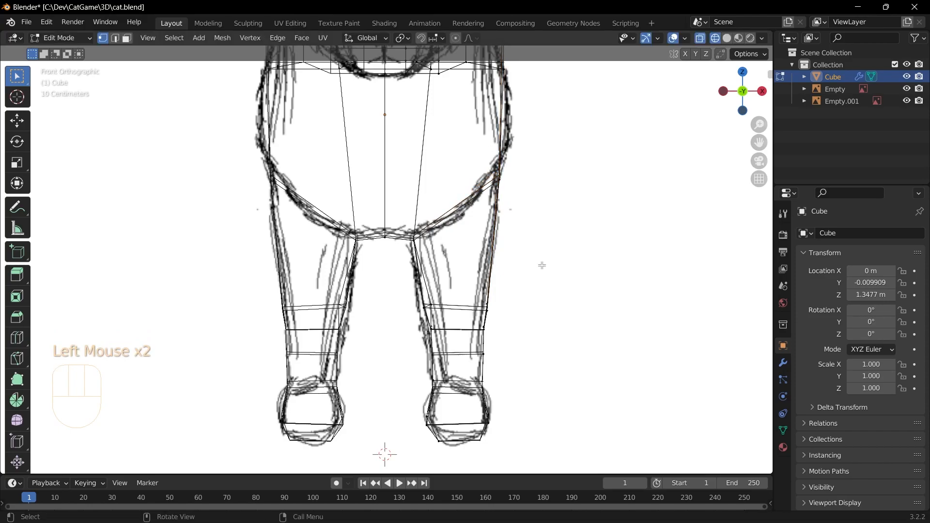
- Move the inner vertices of the leg's topmost ring below the chest onto the sketched inner leg line
click(423, 309)
key(g)
click(396, 297)
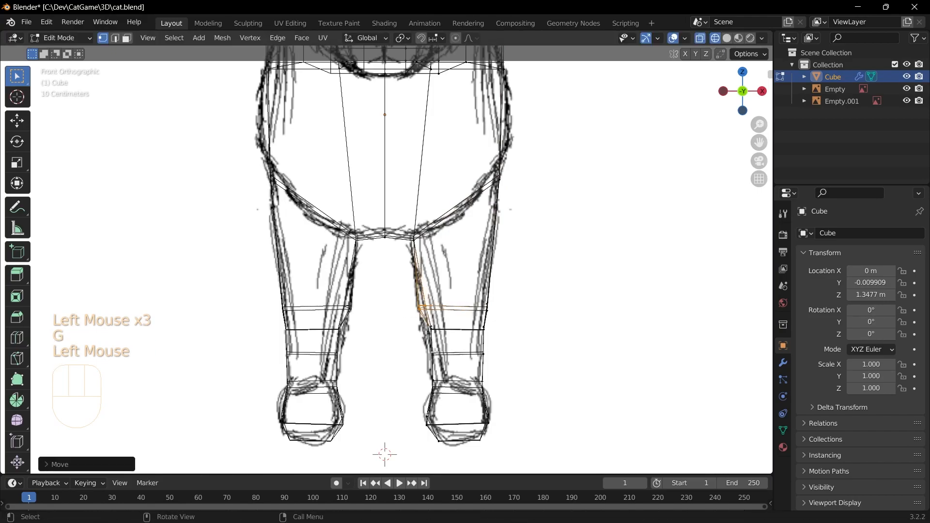
click(533, 366)
- Switch the viewport to solid shading with X-ray off for the front legs
middle_drag(544, 360, 571, 176)
click(727, 39)
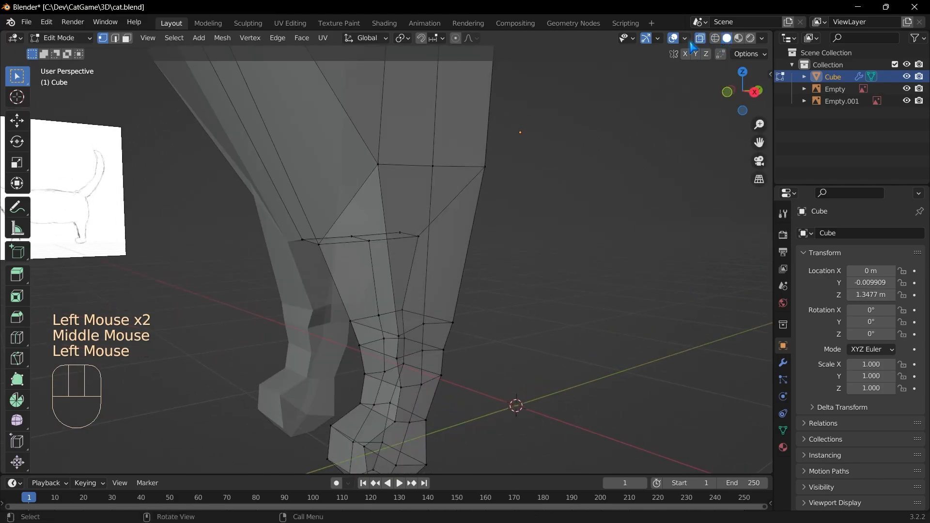
click(700, 39)
click(597, 270)
- Move the front inner vertex of the upper leg ring outward along X to straighten the leg's inner edge
middle_drag(598, 270, 733, 233)
scroll(656, 295, up, 3)
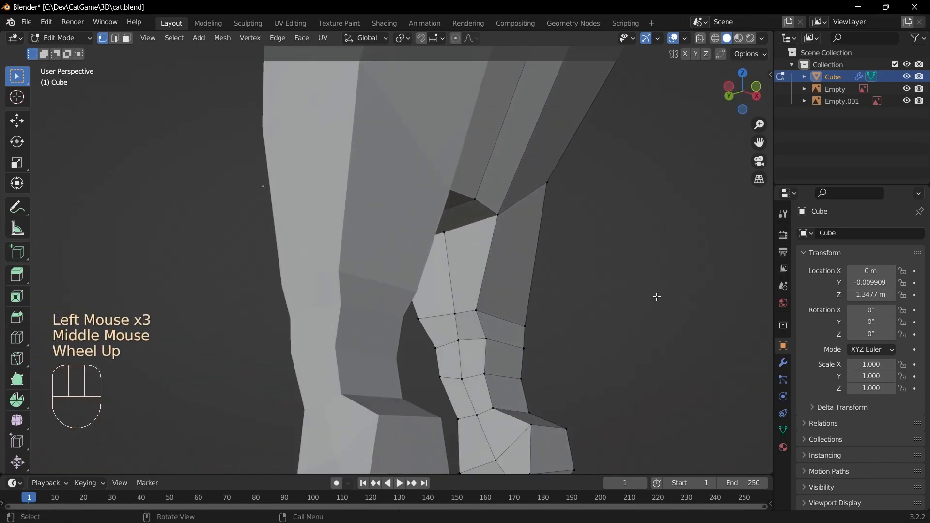
middle_drag(636, 310, 553, 361)
click(538, 359)
key(g)
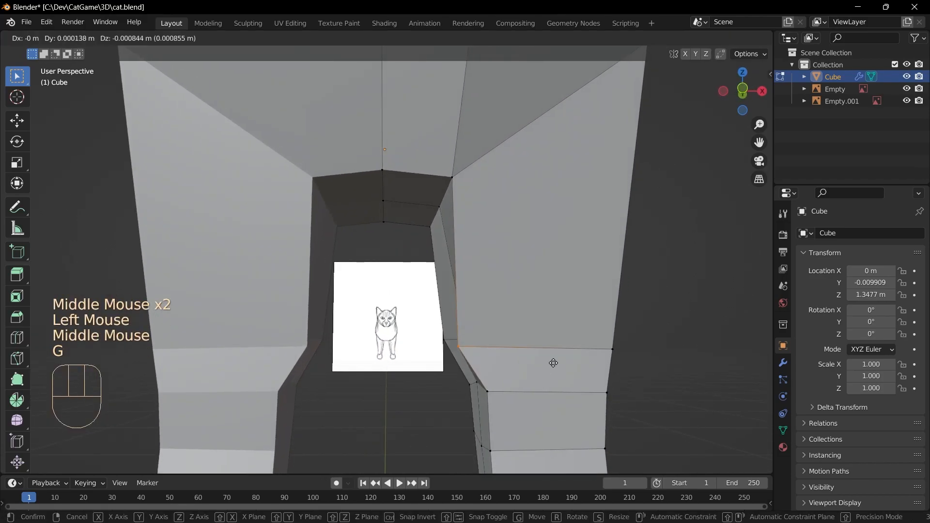
key(x)
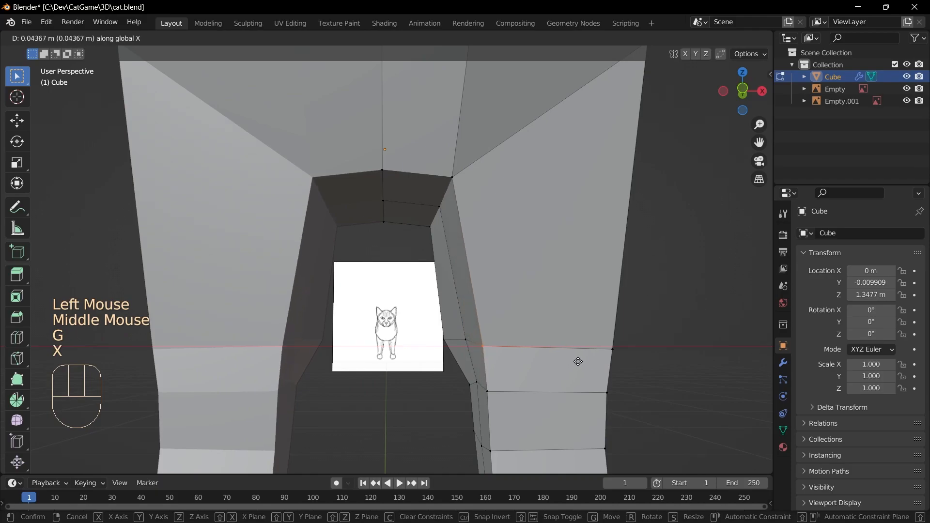
click(585, 364)
- Move the rear inner vertex of the same leg ring outward about 0.04 m along X
middle_drag(584, 365, 342, 355)
click(342, 345)
key(g)
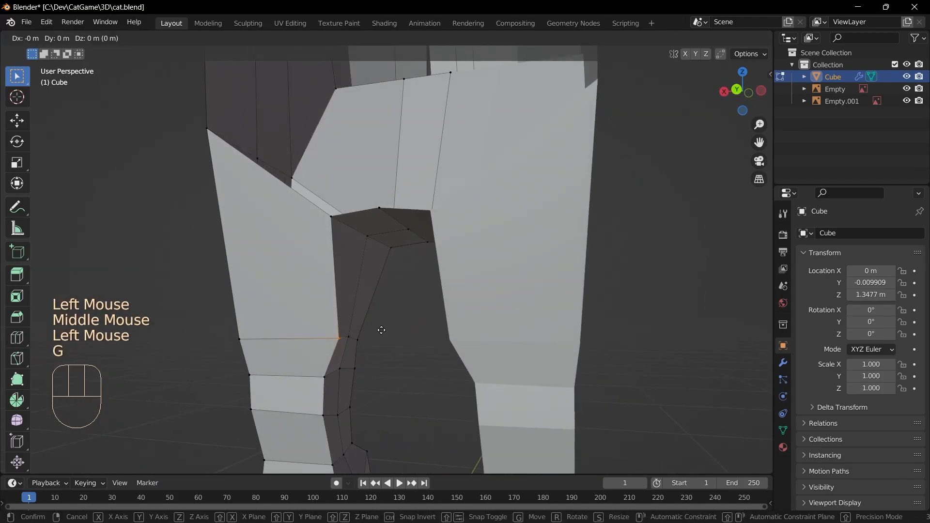
key(x)
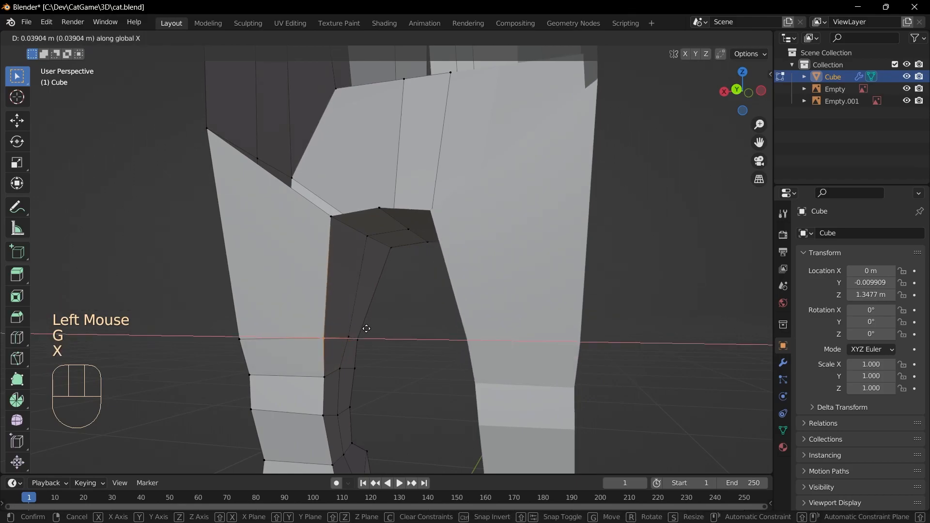
click(364, 329)
- Move the lower inner vertex on the front of the paw outward along X to taper the paw's front face
middle_drag(399, 376, 436, 368)
scroll(436, 368, down, 3)
middle_drag(349, 388, 129, 413)
shift+middle_drag(515, 449, 578, 200)
scroll(609, 235, up, 3)
click(574, 197)
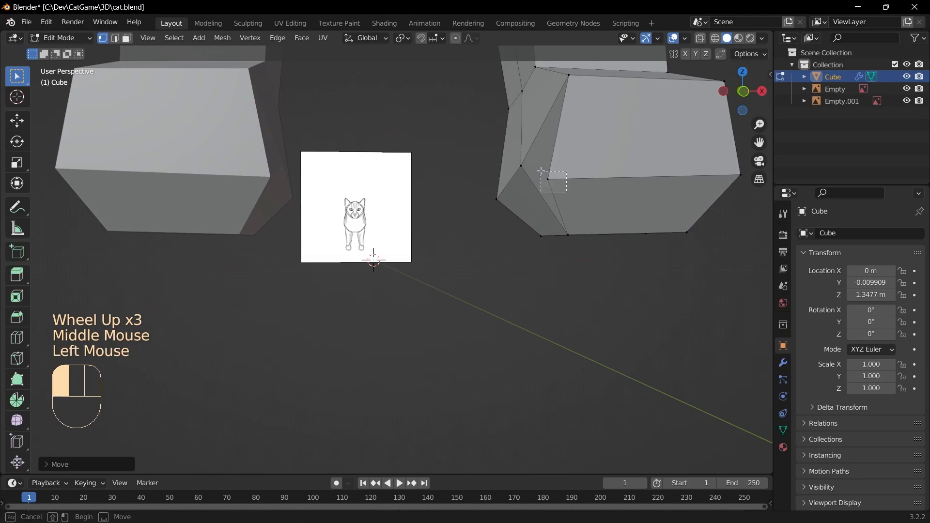
key(g)
key(x)
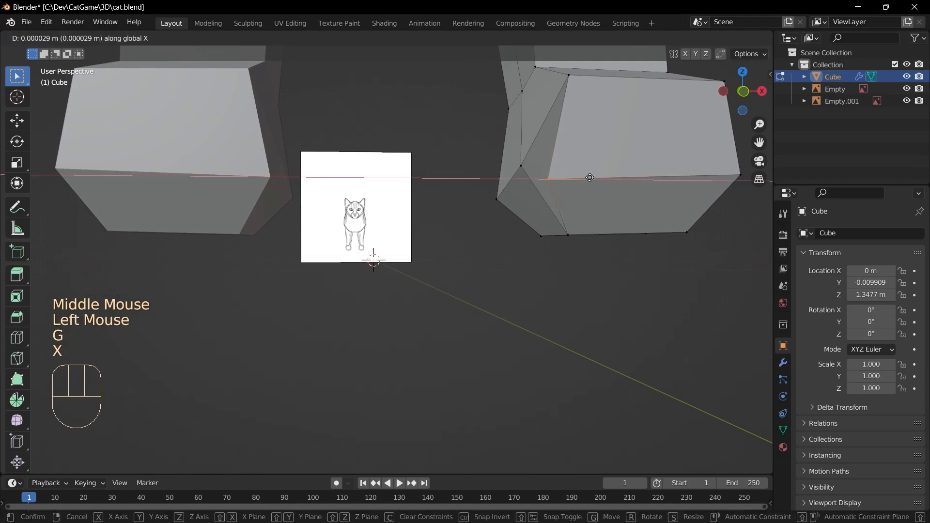
click(648, 169)
- Move the lower outer vertex on the front of the paw inward along X to taper the opposite edge
middle_drag(630, 204, 553, 254)
drag(606, 257, 550, 215)
key(g)
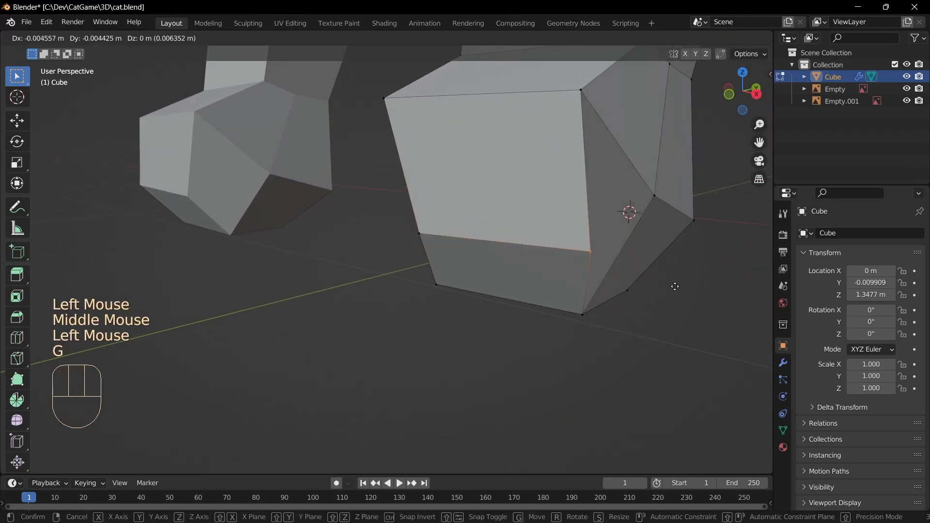
key(x)
click(619, 269)
- Raise the two lower front paw vertices slightly so the edge between them is level
middle_drag(481, 335, 523, 322)
scroll(530, 317, down, 1)
drag(548, 218, 507, 186)
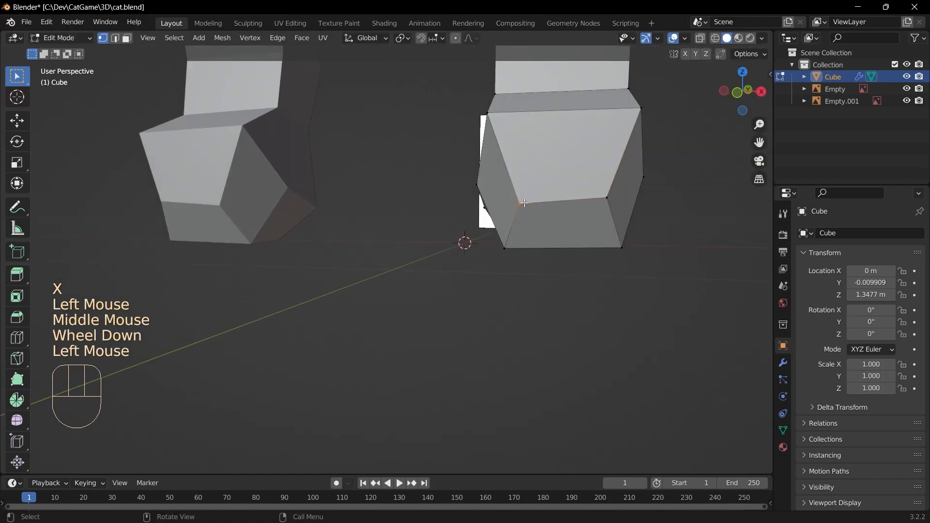
key(g)
click(522, 193)
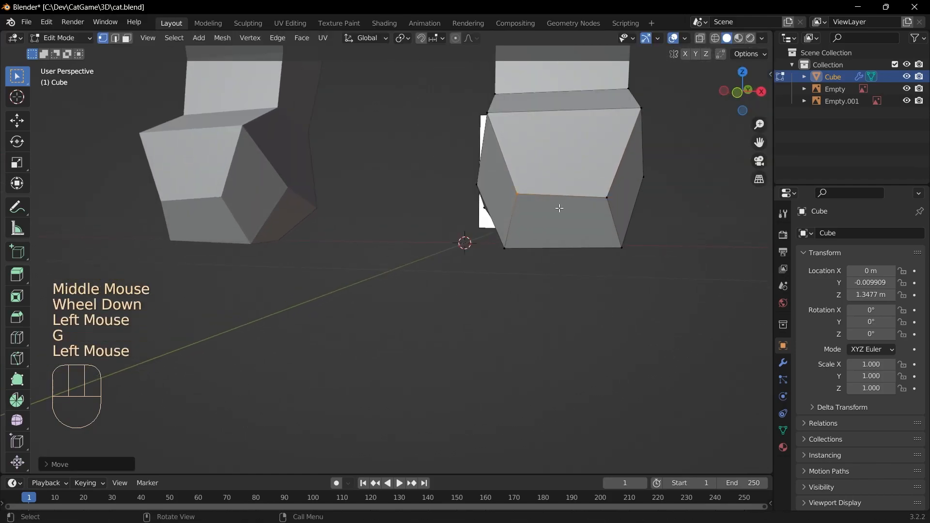
click(608, 198)
key(g)
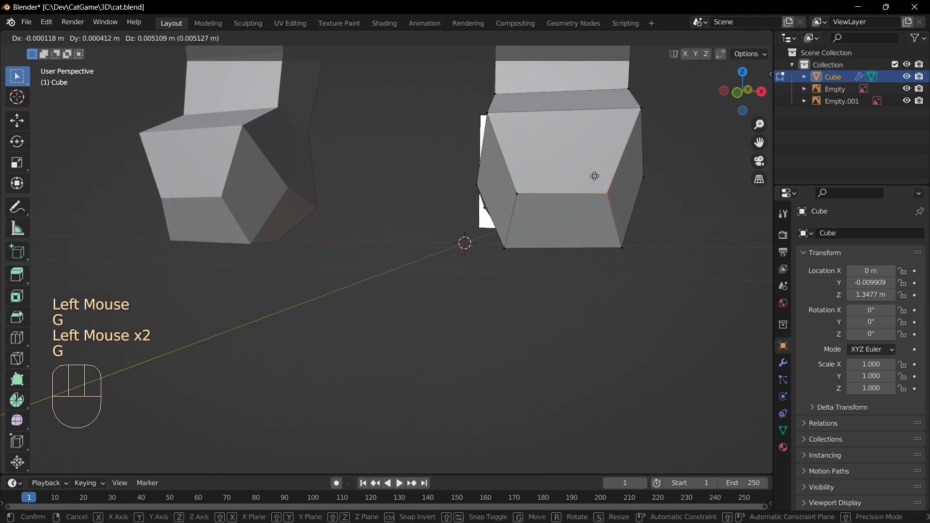
click(595, 176)
click(613, 277)
- Reveal the hidden rear half of the cat's body and clear the selection
middle_drag(613, 286, 304, 202)
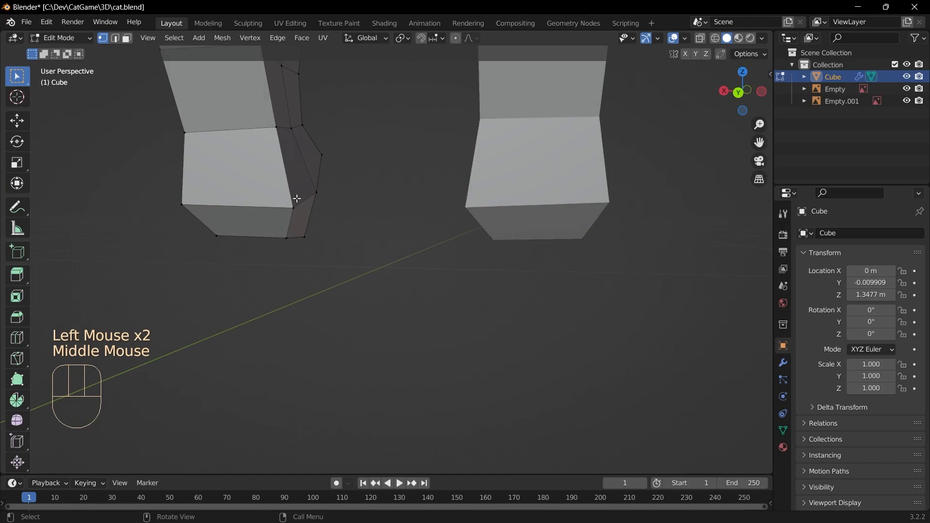
middle_drag(361, 280, 528, 289)
scroll(608, 304, down, 2)
shift+middle_drag(619, 180, 405, 276)
scroll(474, 293, down, 4)
click(465, 265)
mouse_move(465, 265)
middle_down()
mouse_move(557, 262)
mouse_move(483, 259)
middle_up()
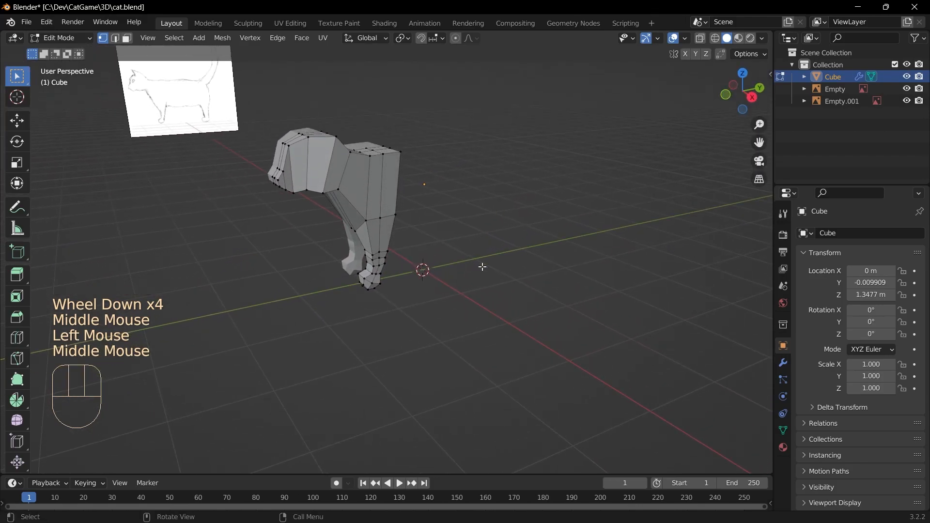
key(alt+h)
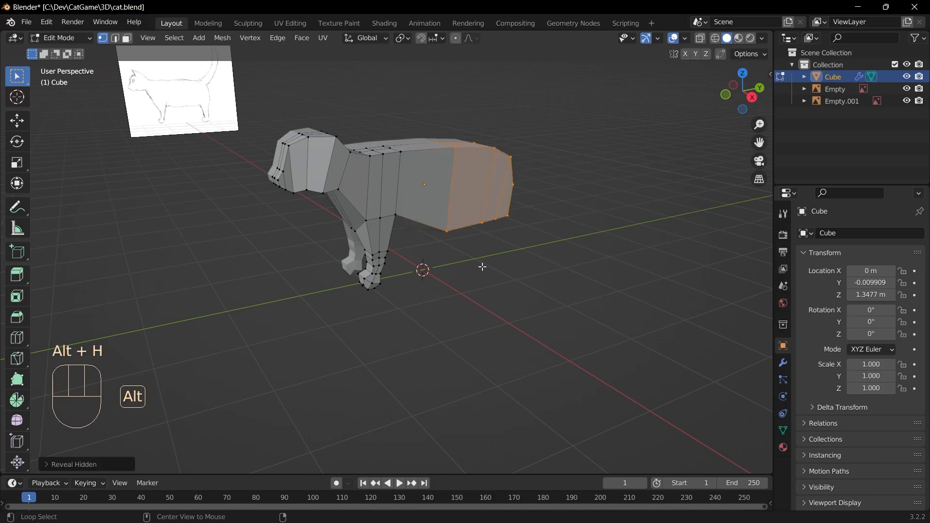
click(487, 252)
middle_drag(499, 259, 567, 265)
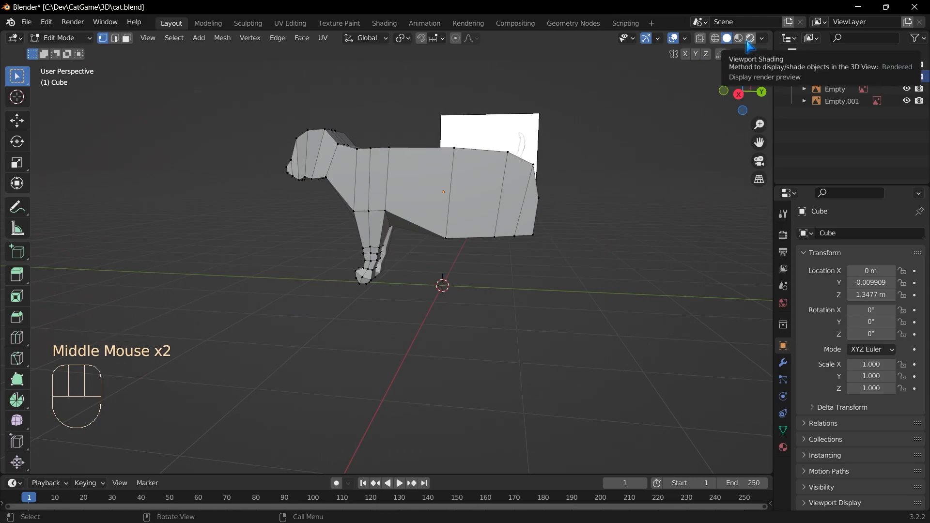
- Show the mesh in wireframe with X-ray and hide the head, front legs and front body geometry
click(700, 40)
click(717, 39)
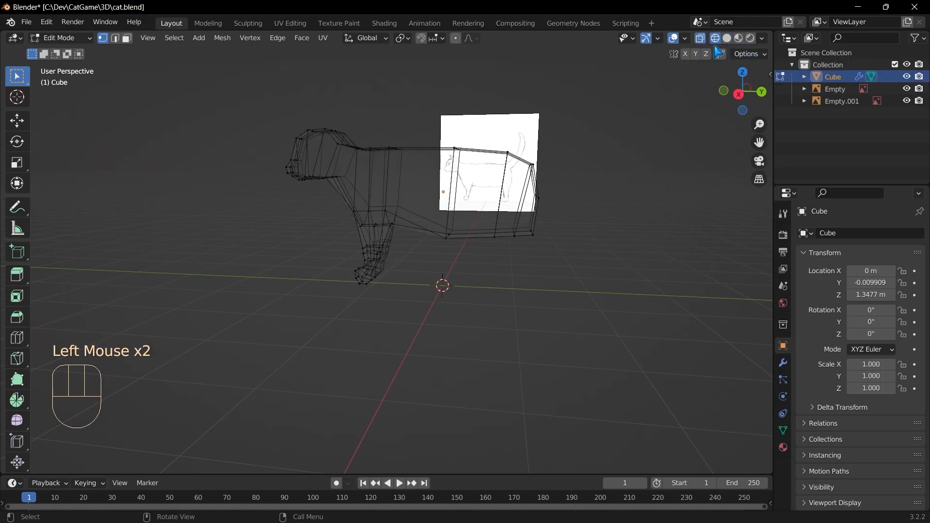
drag(481, 274, 285, 93)
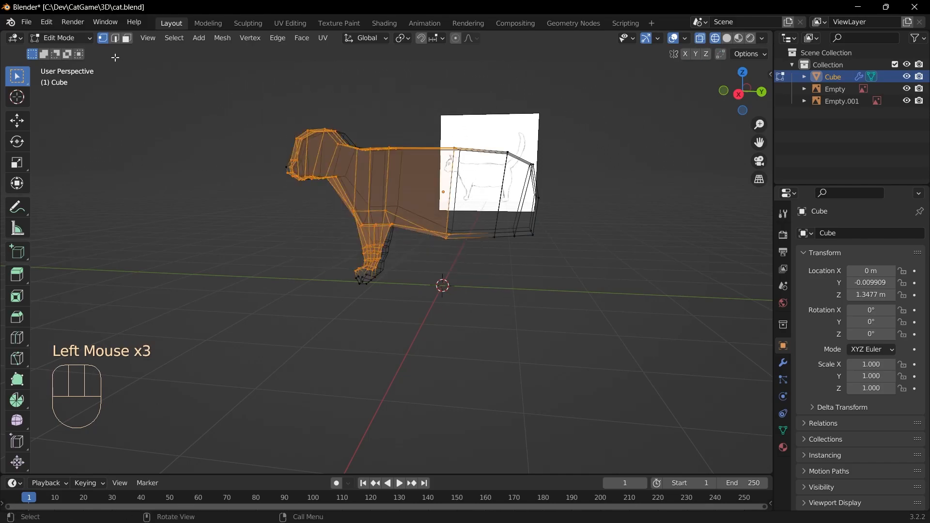
click(479, 313)
drag(482, 301, 247, 121)
key(h)
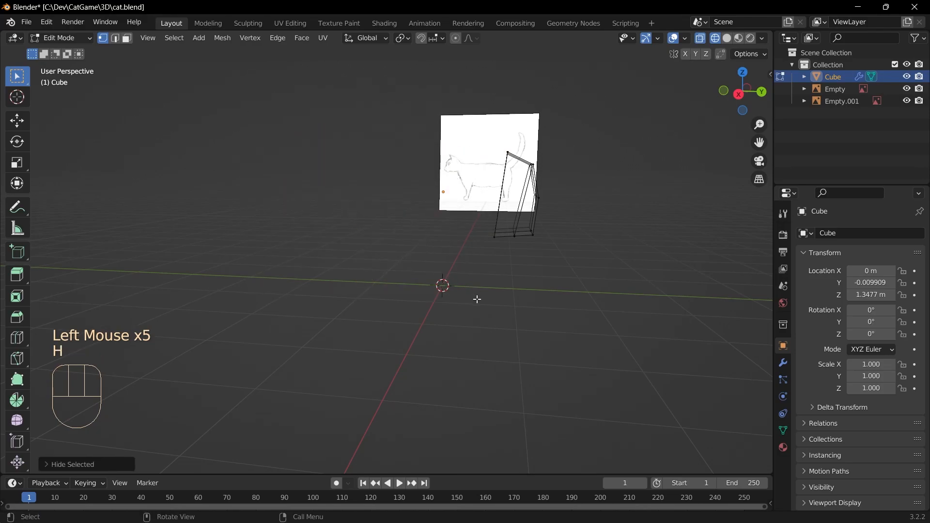
- Add a loop cut along the underside of the hindquarters and slide it by about 0.27 toward the body's centerline
scroll(554, 274, up, 3)
middle_drag(554, 275, 510, 266)
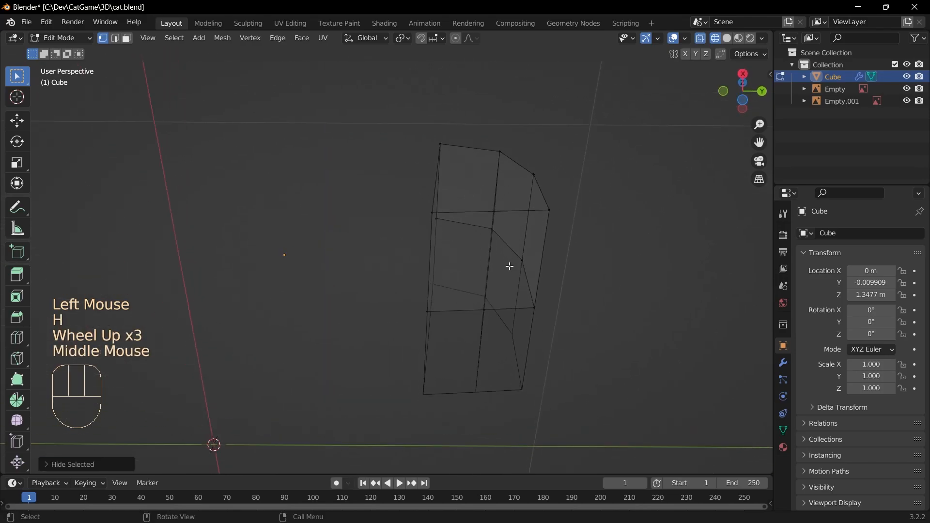
key(ctrl+r)
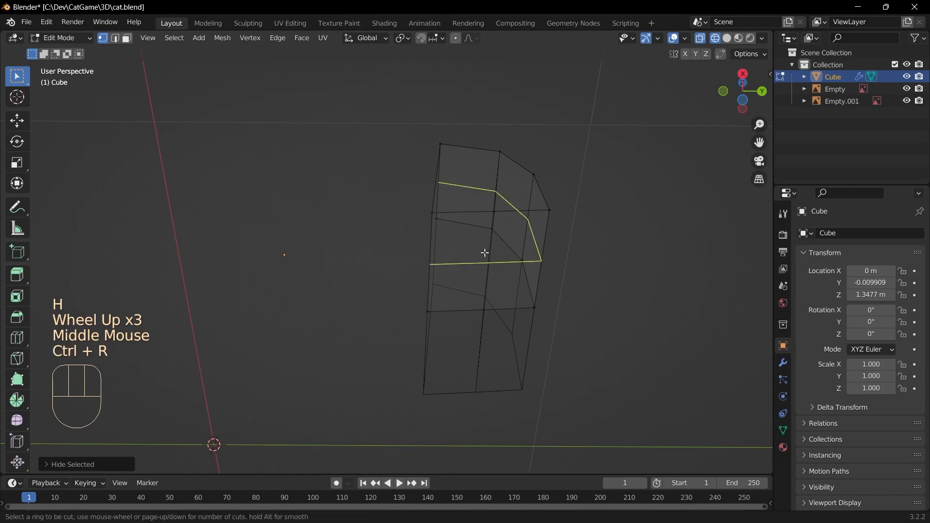
click(485, 250)
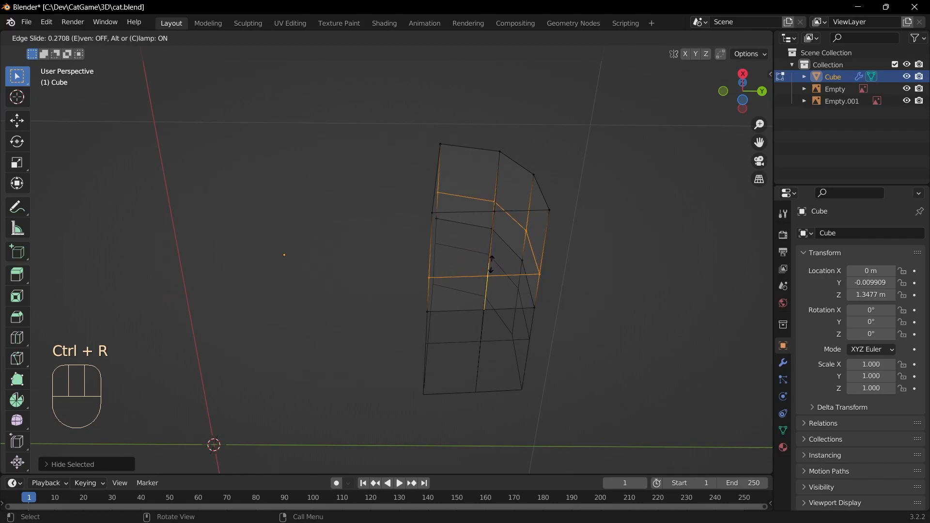
click(492, 264)
- Extrude the two outer bottom faces of the hindquarters downward in the right side view to start the hind leg
click(588, 326)
middle_drag(588, 326, 548, 321)
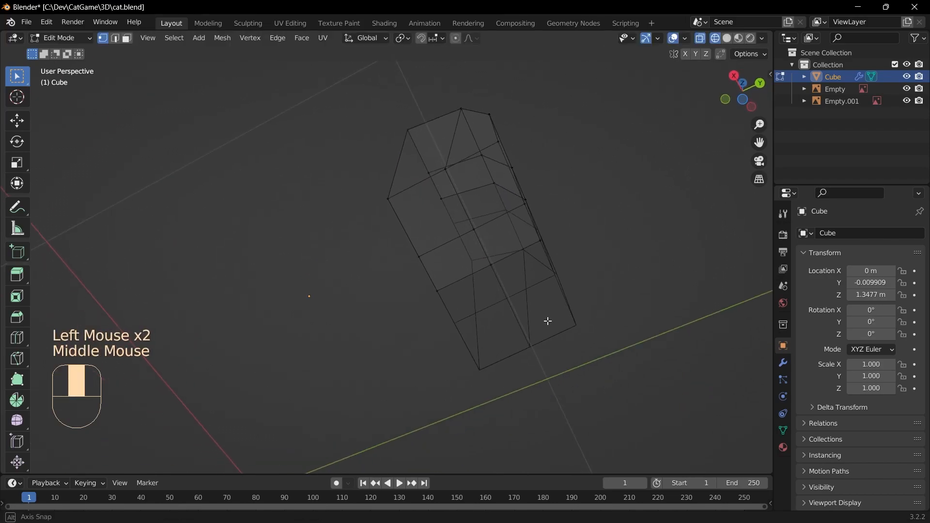
click(127, 38)
click(459, 211)
middle_drag(653, 346, 599, 287)
shift+click(540, 251)
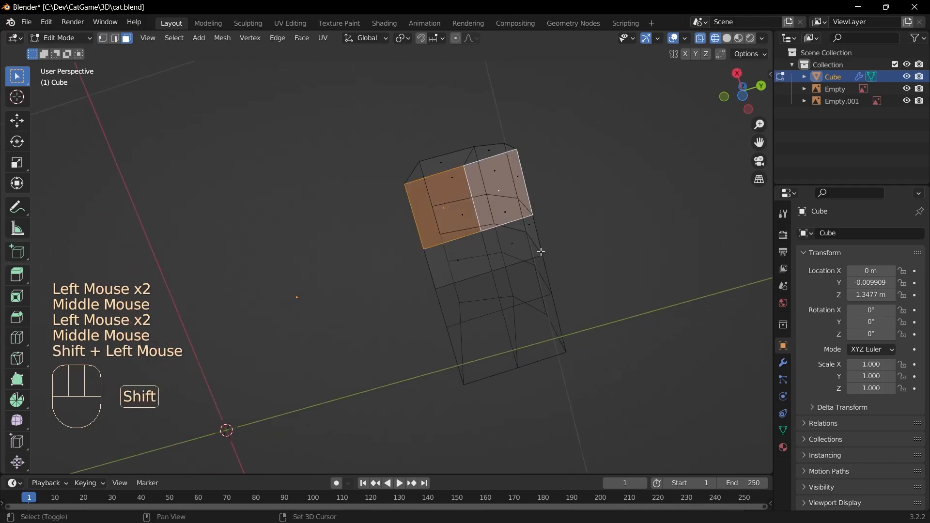
middle_drag(540, 252, 582, 381)
key(KP_3)
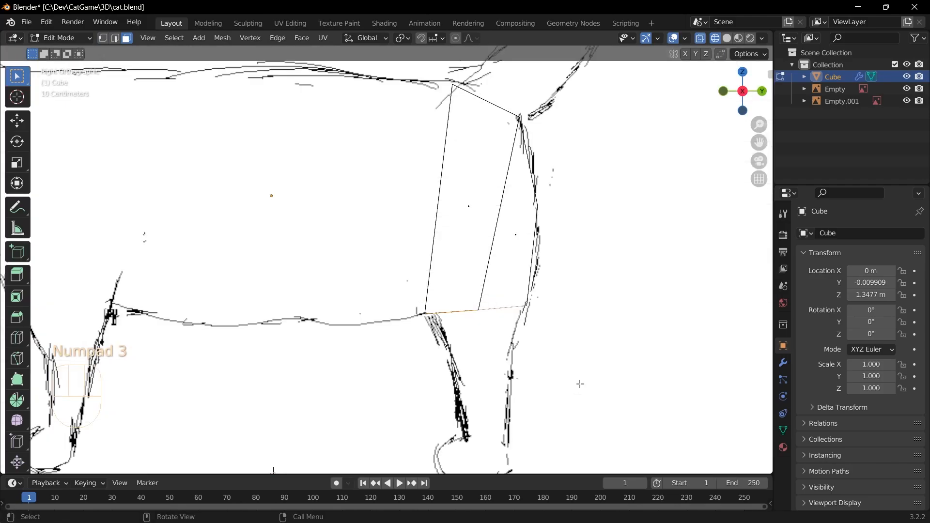
key(e)
click(572, 394)
- Move the rear and front vertices of the extruded leg end onto the sketched hind leg lines
click(104, 39)
drag(554, 398, 512, 360)
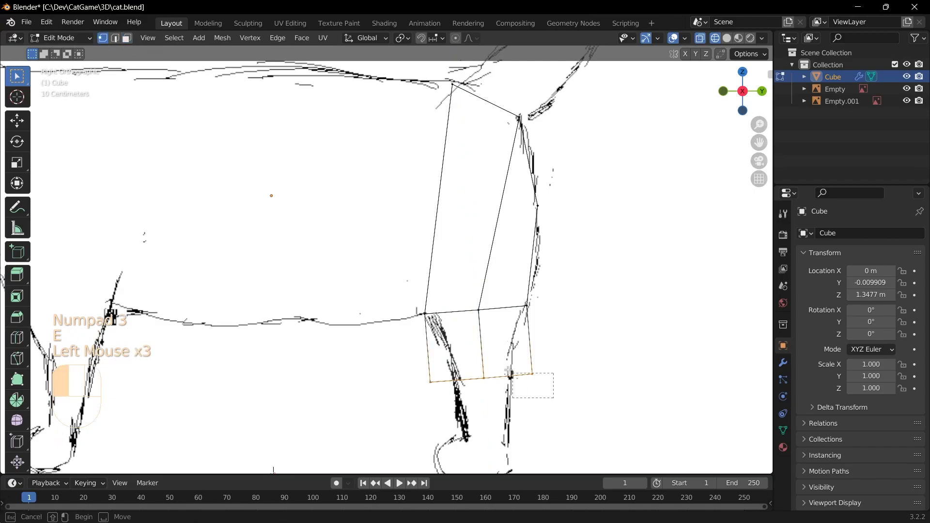
key(g)
click(572, 349)
key(g)
drag(451, 405, 436, 370)
click(420, 362)
- Extrude another section of the hind leg downward and fit its vertices to the side sketch
key(e)
click(524, 409)
key(g)
click(431, 365)
drag(500, 405, 471, 372)
key(g)
click(466, 371)
drag(531, 401, 504, 368)
click(500, 377)
- Extrude the hind leg down to the ankle and align the new front and rear vertices with the sketch
drag(436, 367, 465, 377)
key(e)
click(529, 406)
key(g)
click(463, 370)
drag(526, 394, 502, 371)
key(g)
click(502, 362)
- Extrude the ankle vertices downward to form the upper hind paw and fit its front and rear vertices to the sketched outline
drag(438, 389, 519, 417)
scroll(501, 420, down, 1)
key(e)
click(504, 445)
drag(454, 418, 433, 395)
key(g)
click(440, 399)
drag(499, 411, 474, 393)
key(g)
click(472, 398)
- Extrude the sole of the hind paw and move its vertices onto the sketched paw bottom
mouse_move(435, 399)
mouse_down()
mouse_move(499, 426)
mouse_move(427, 412)
mouse_up()
key(e)
key(g)
click(413, 405)
key(g)
mouse_move(471, 433)
mouse_down()
mouse_move(458, 420)
mouse_move(476, 420)
mouse_up()
click(460, 417)
click(428, 435)
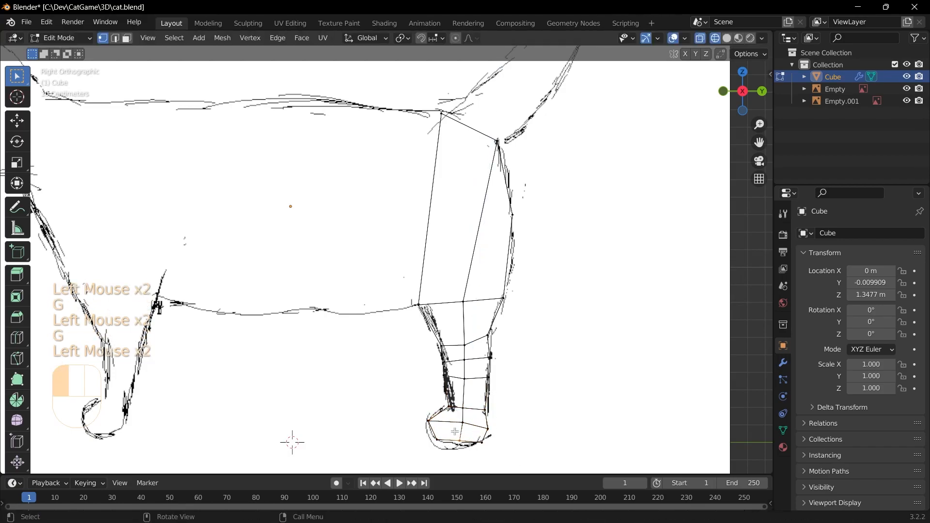
- In the front view, move the inner hind leg-top and belly vertices up and inward to the sketched belly line
scroll(515, 333, down, 2)
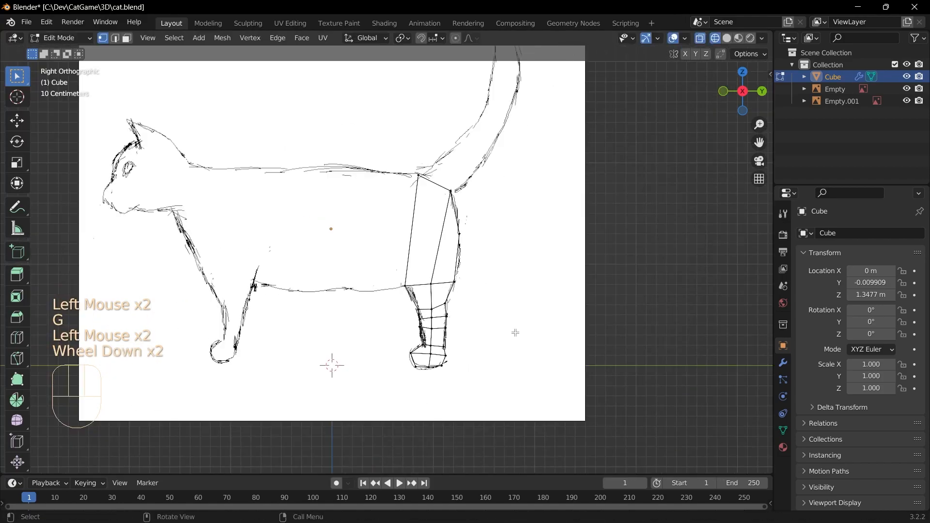
key(KP_1)
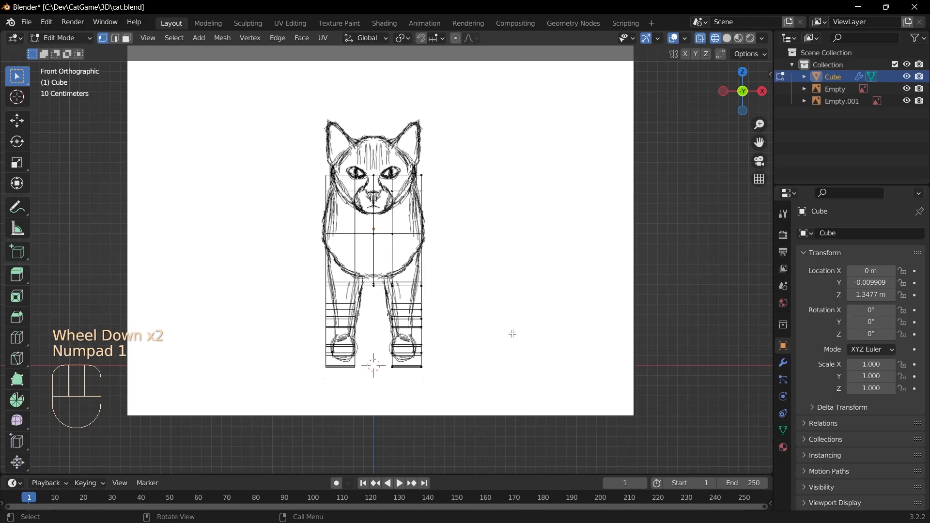
scroll(515, 333, up, 4)
shift+middle_drag(546, 364, 576, 224)
scroll(404, 199, up, 1)
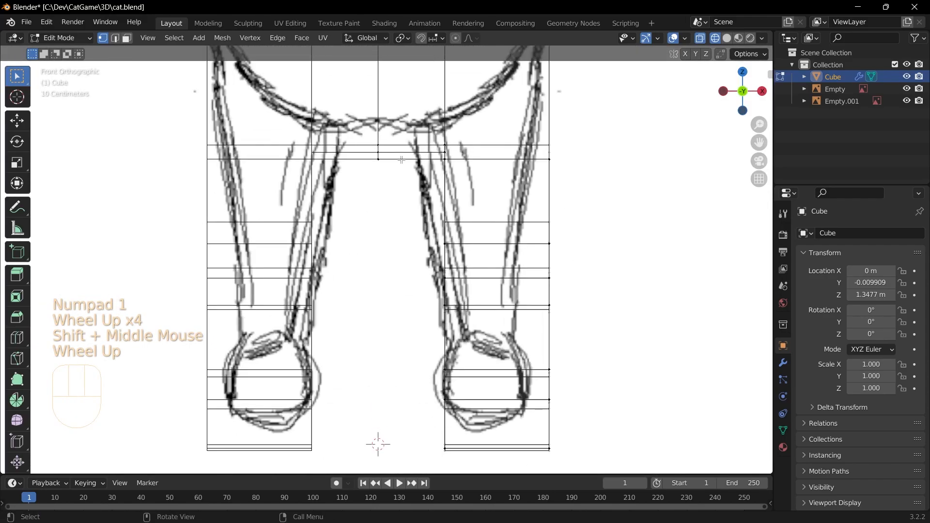
drag(465, 180, 358, 118)
key(g)
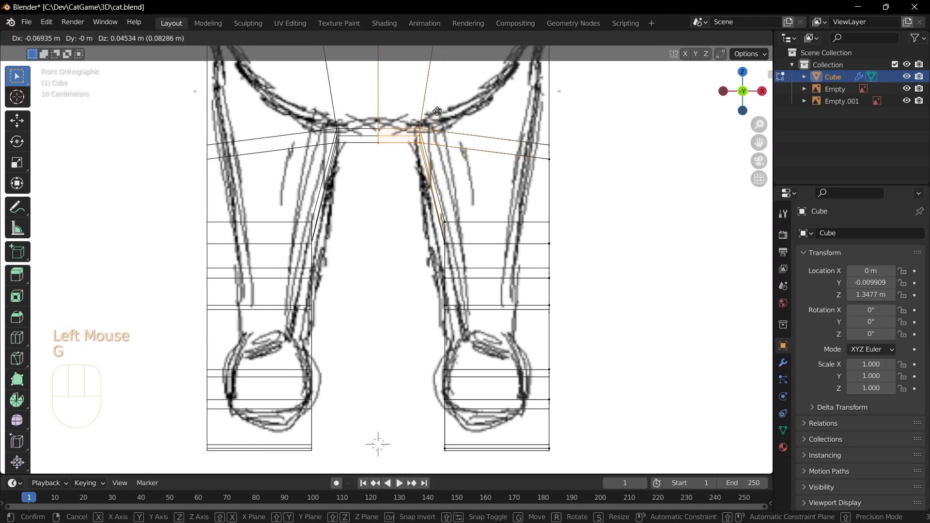
click(431, 108)
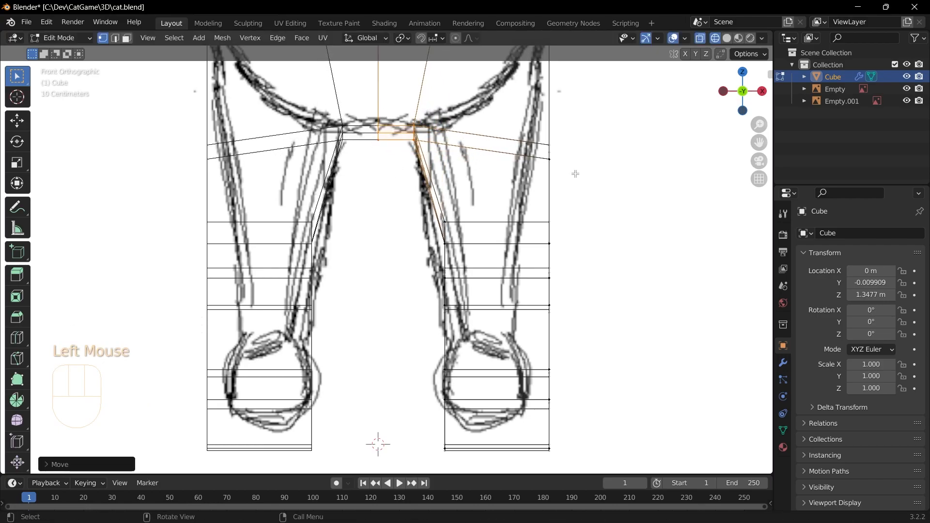
- Raise the outer hind leg-top vertices and bring them in to the sketched body outline
click(576, 170)
scroll(569, 160, down, 1)
key(g)
click(563, 62)
- Move the outer and inner vertices of the hind leg's first row inward and up onto the sketched leg lines
drag(539, 256, 503, 200)
key(g)
click(479, 191)
drag(452, 256, 405, 217)
key(g)
click(393, 208)
- Move the outer vertices of the hind leg's second and third rows inward onto the sketched outer leg line
drag(555, 295, 506, 254)
key(g)
click(484, 254)
drag(536, 316, 494, 291)
key(g)
click(467, 302)
- Raise the outer and inner vertices of the hind ankle row to the top of the sketched paw and narrow the ankle
drag(536, 367, 502, 341)
key(g)
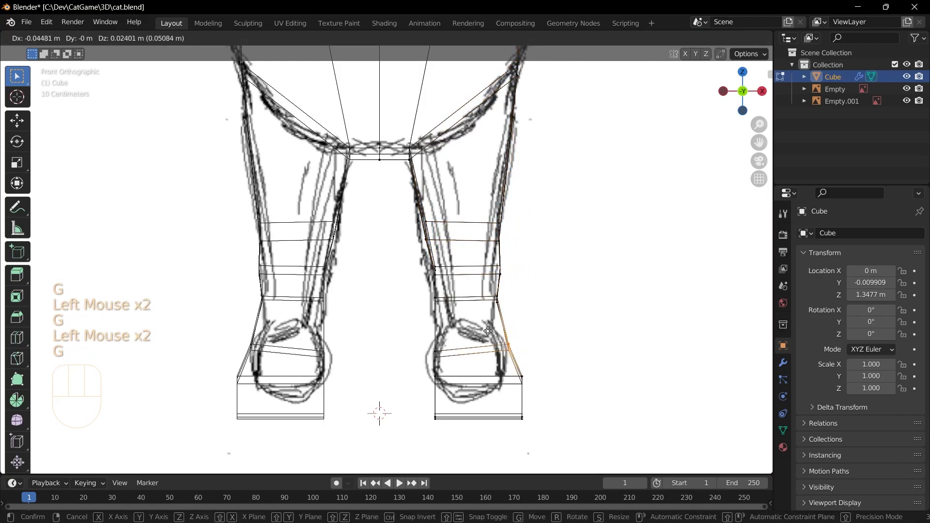
click(473, 311)
drag(453, 363, 418, 341)
key(g)
click(423, 309)
- Move the outer and inner vertices of the hind paw's middle and bottom rows onto the sketched paw outline
drag(536, 397, 497, 371)
key(g)
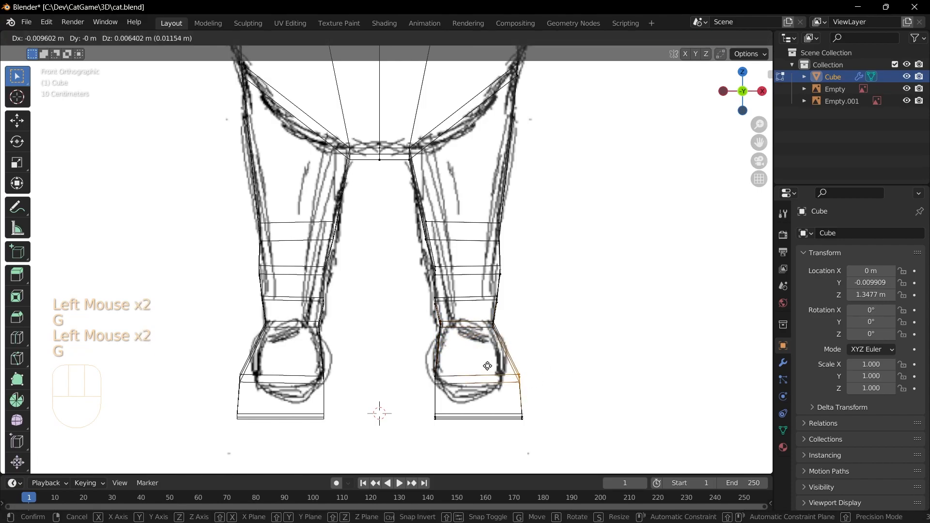
click(476, 354)
drag(451, 395, 418, 368)
key(g)
click(412, 349)
drag(536, 428, 494, 394)
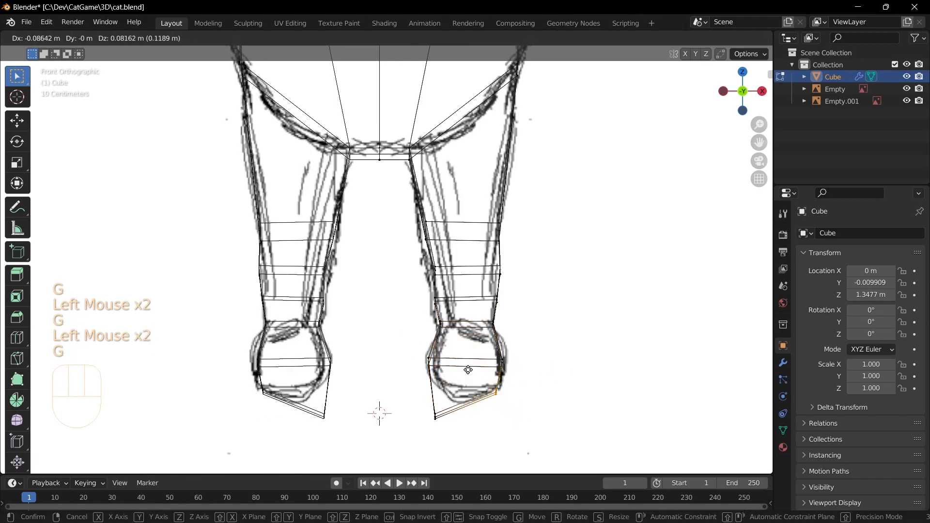
click(421, 374)
click(555, 394)
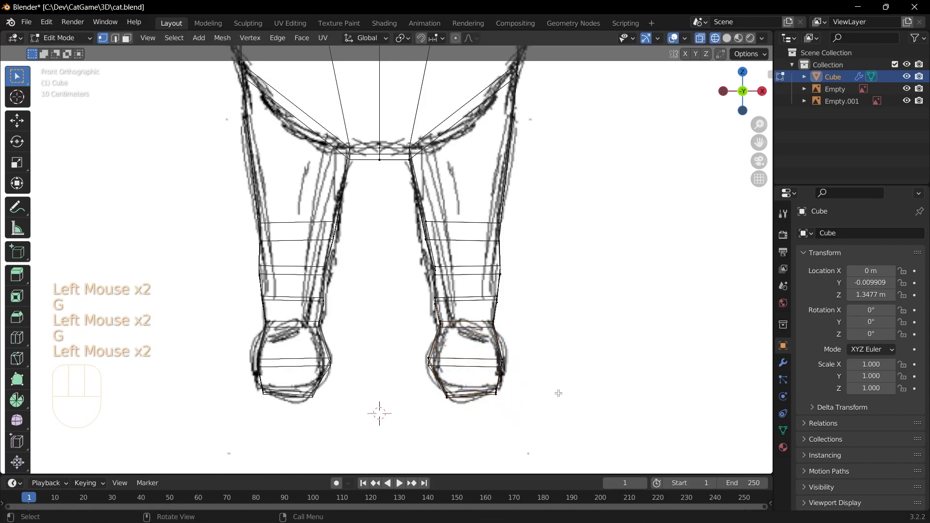
- Return to opaque solid shading and reposition the outer middle vertex and both bottom vertices at the back of the hind paw
click(727, 40)
click(701, 38)
middle_drag(557, 203, 294, 212)
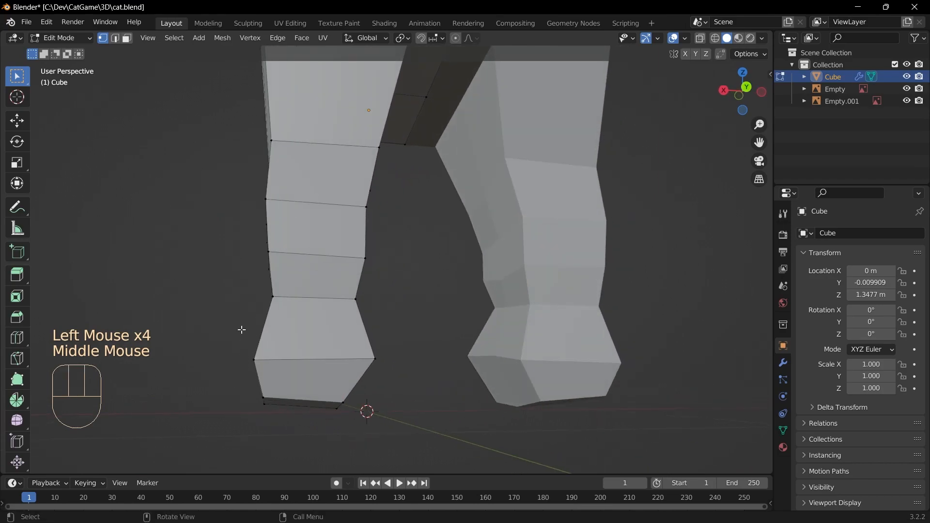
click(261, 370)
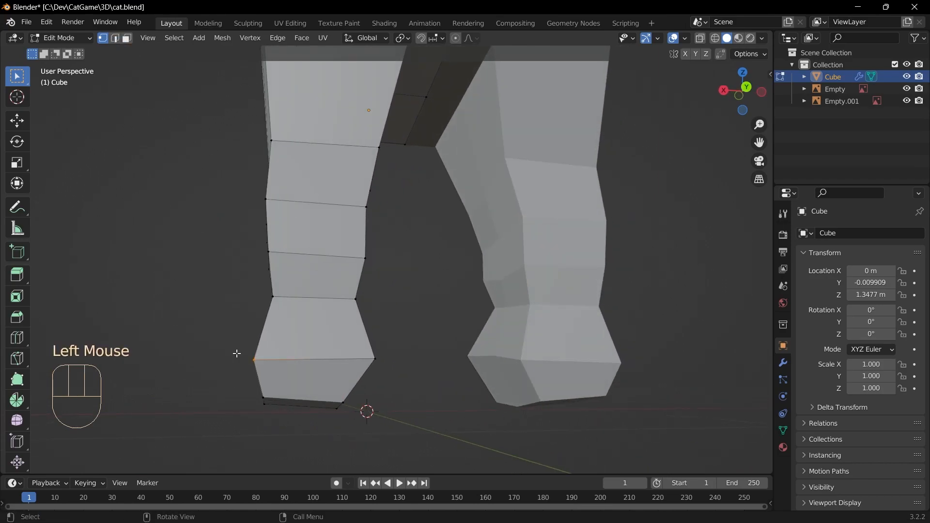
key(g)
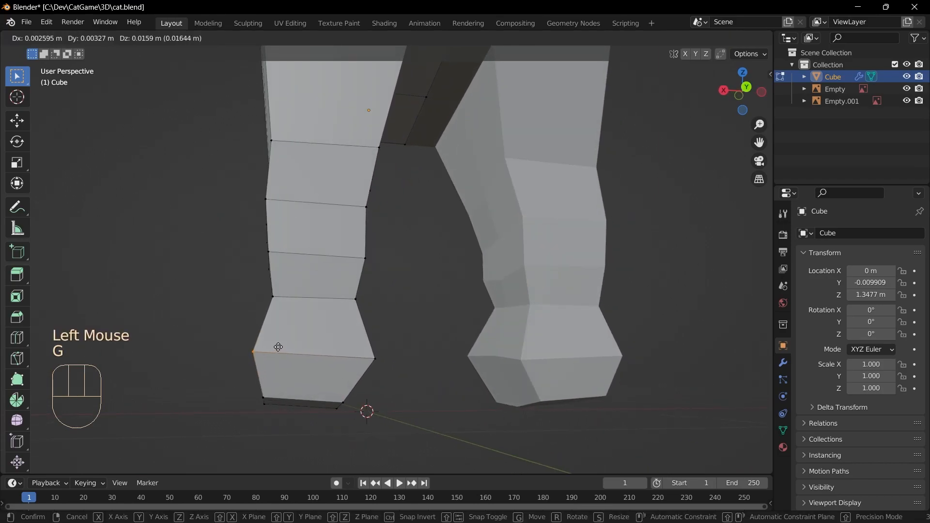
click(278, 347)
drag(275, 400, 257, 390)
key(g)
click(257, 389)
drag(352, 421, 339, 398)
key(g)
click(342, 399)
- Reposition one more vertex of the hind paw to refine its shape
middle_drag(336, 421, 496, 307)
click(508, 278)
click(510, 271)
key(g)
click(506, 268)
click(461, 339)
- Raise the low outer mid-belly vertex along the Z axis toward the height of the leg tops
scroll(486, 382, down, 4)
middle_drag(451, 346, 378, 213)
key(alt+h)
click(430, 353)
scroll(439, 329, up, 3)
scroll(378, 212, up, 1)
middle_drag(378, 212, 387, 218)
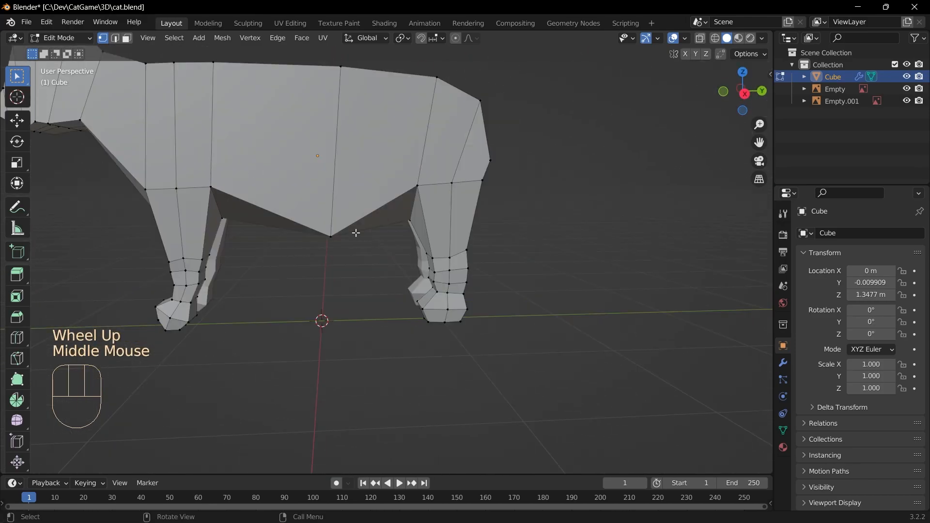
scroll(223, 173, down, 1)
key(x)
key(z)
key(Escape)
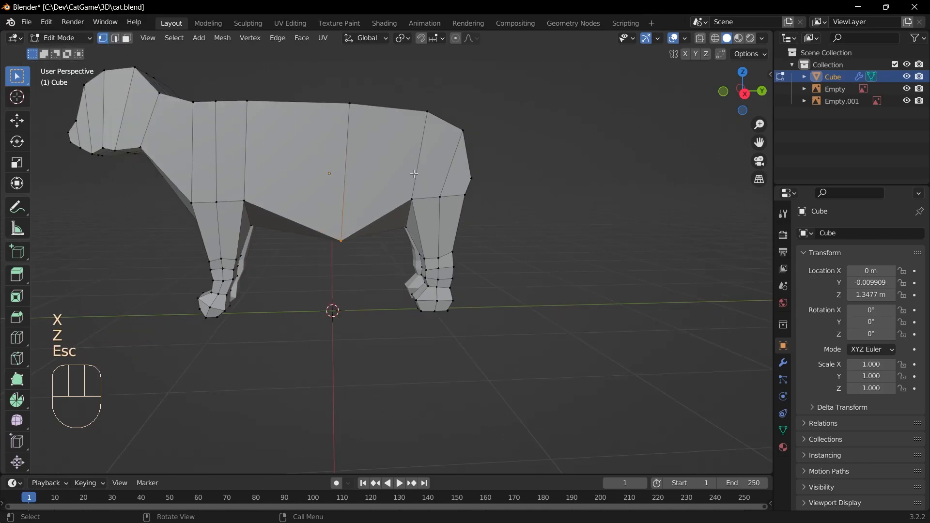
key(g)
key(z)
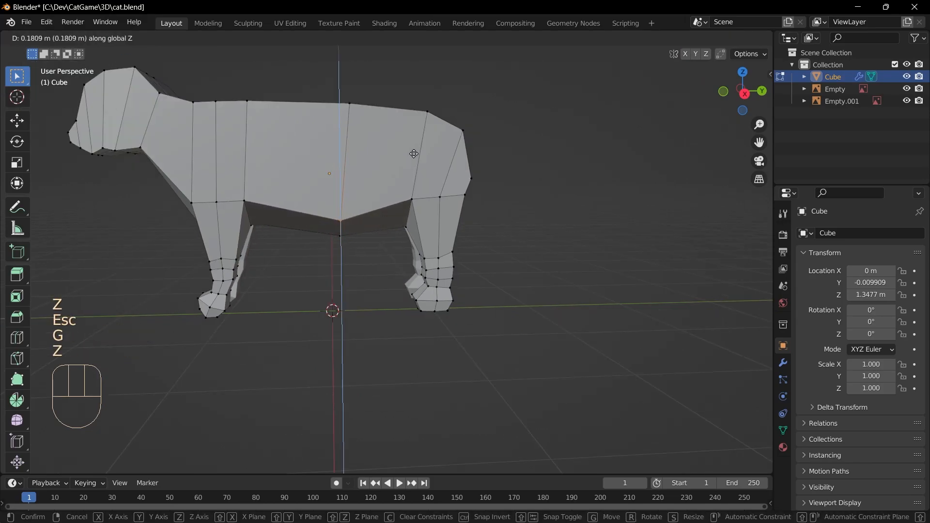
click(413, 140)
click(391, 266)
- Edge-slide the upper side edges running from shoulder to rump slightly down the body and fine-tune their position
middle_drag(391, 266, 391, 286)
scroll(391, 286, up, 1)
middle_drag(390, 286, 390, 301)
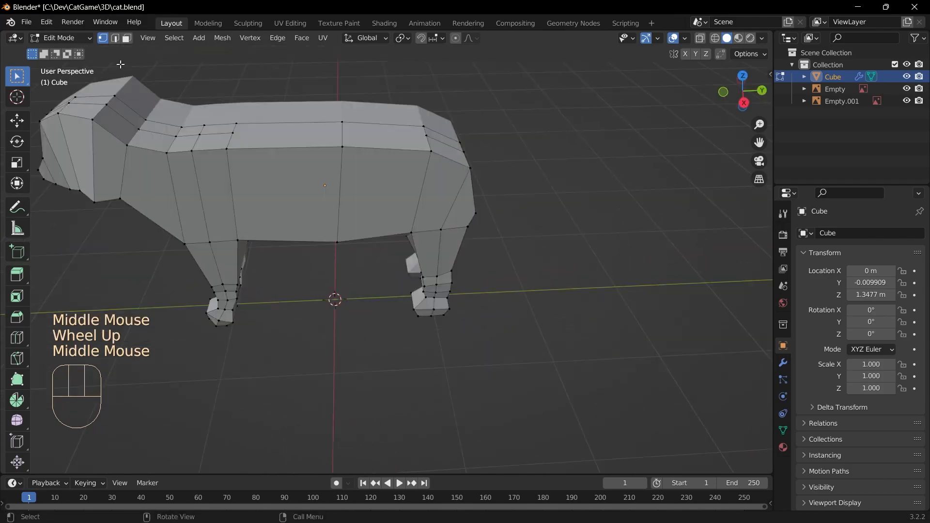
click(116, 40)
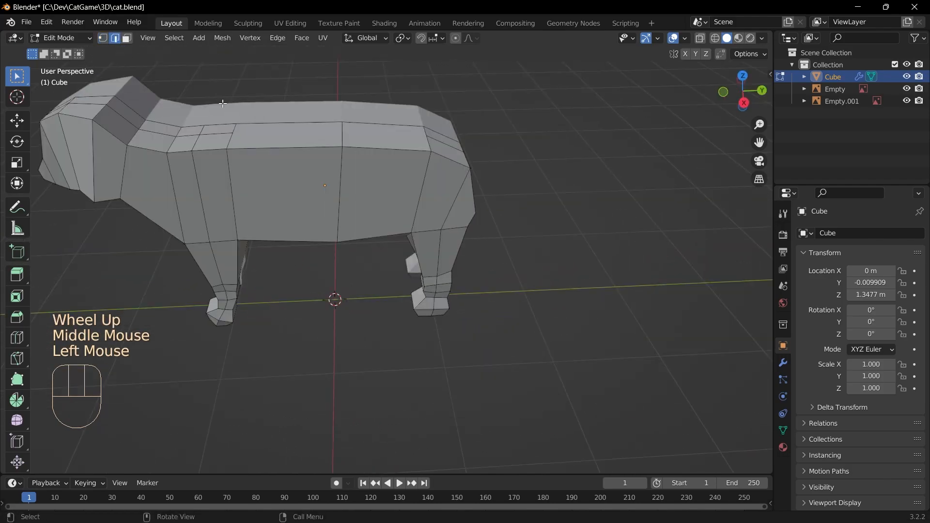
shift+click(286, 150)
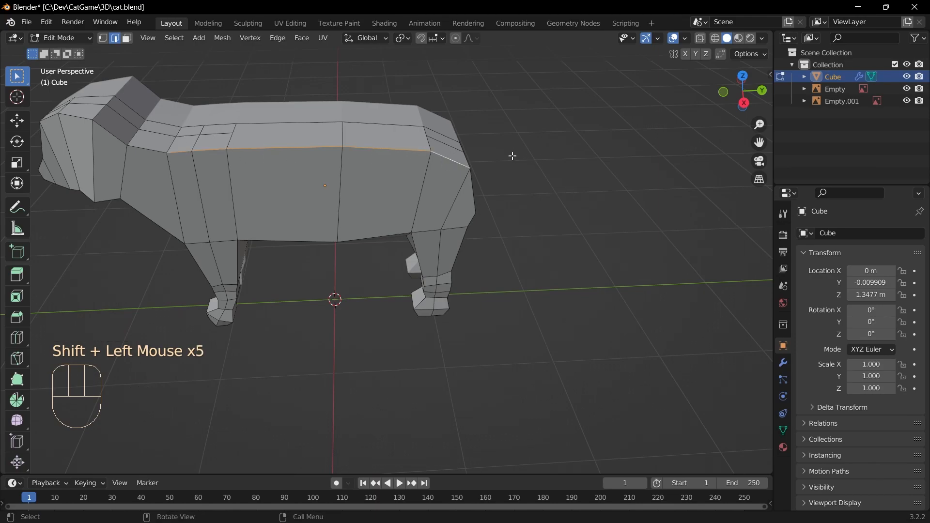
key(g)
key(g)
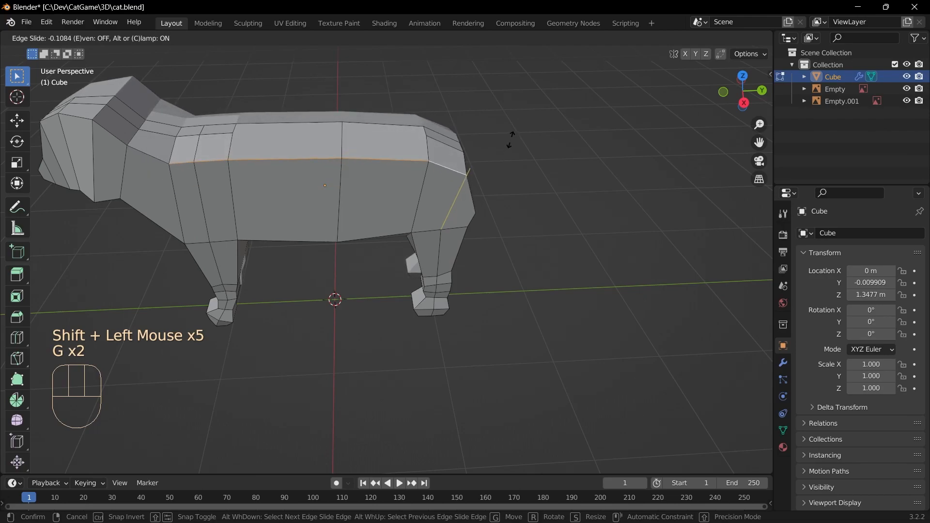
click(511, 139)
key(g)
key(g)
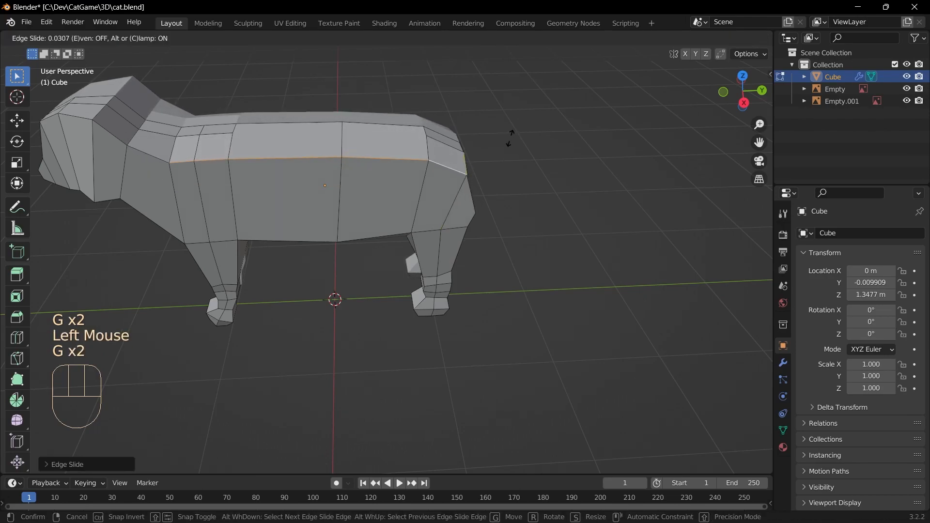
click(507, 129)
click(545, 179)
- Extrude the upper rump face along the sketched tail base, working in the side view with wireframe shading
mouse_move(548, 184)
middle_down()
mouse_move(511, 170)
mouse_move(447, 198)
mouse_move(630, 150)
mouse_move(551, 180)
middle_up()
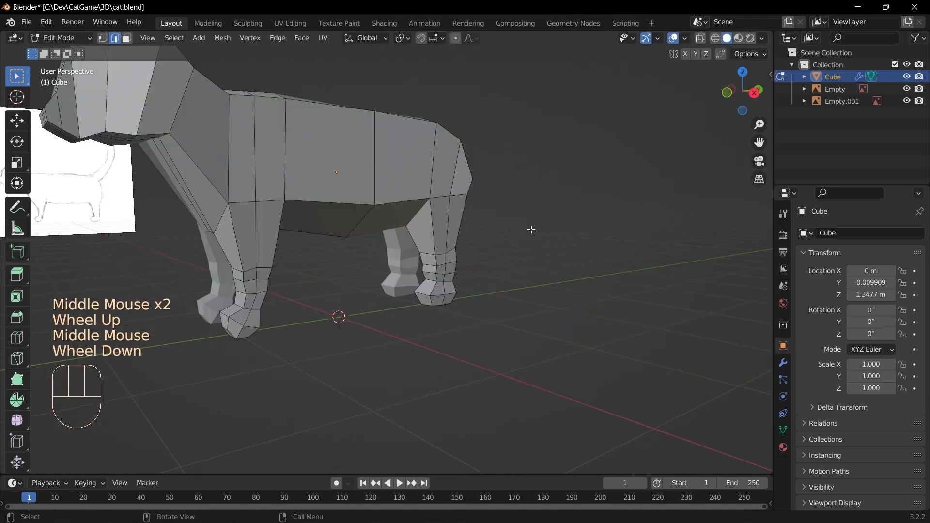
middle_drag(531, 230, 486, 245)
scroll(479, 276, down, 1)
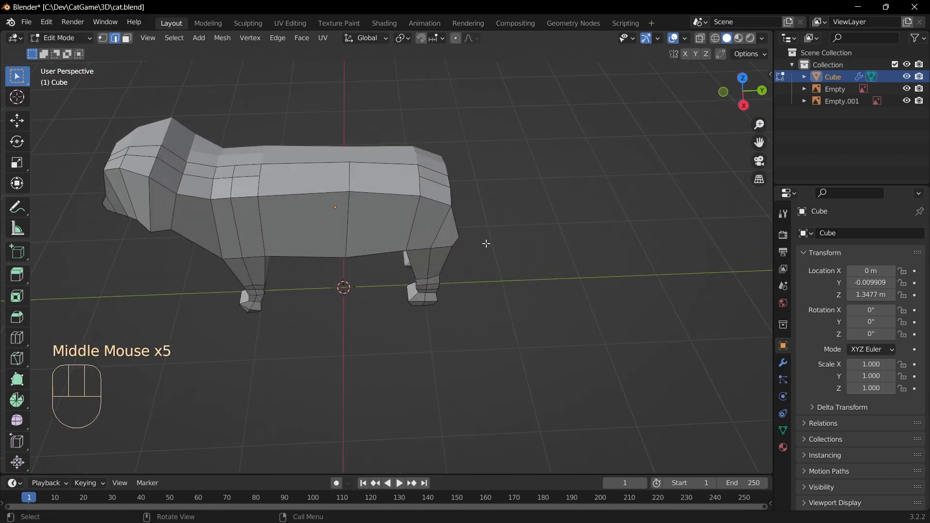
click(132, 45)
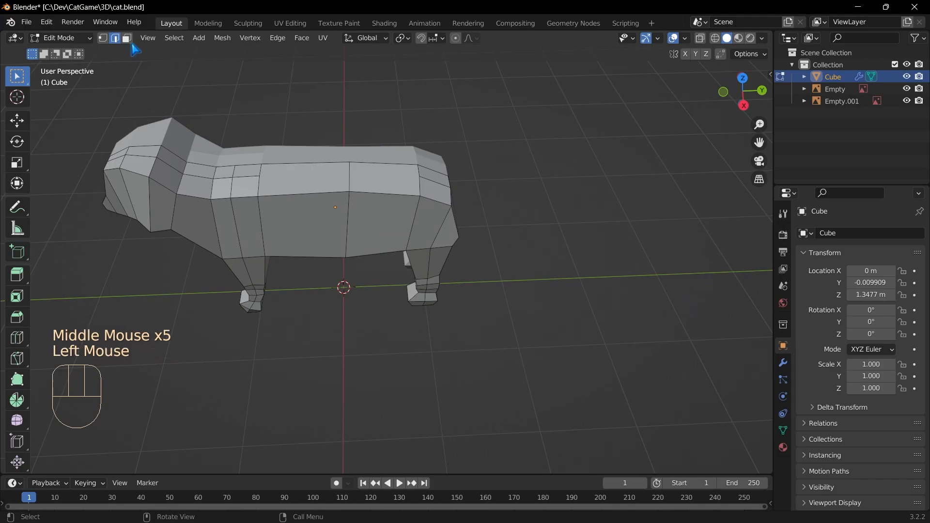
click(441, 179)
middle_drag(440, 178, 581, 204)
key(KP_1)
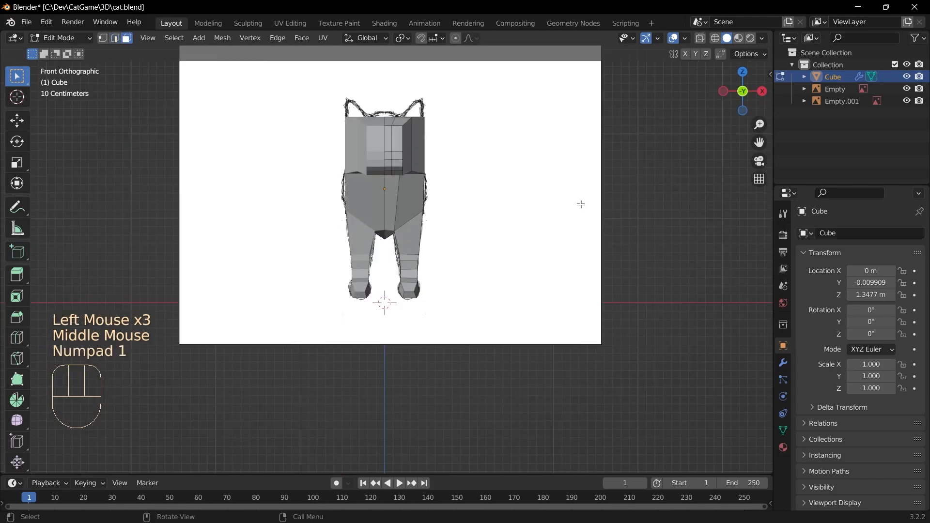
key(KP_3)
scroll(580, 204, down, 2)
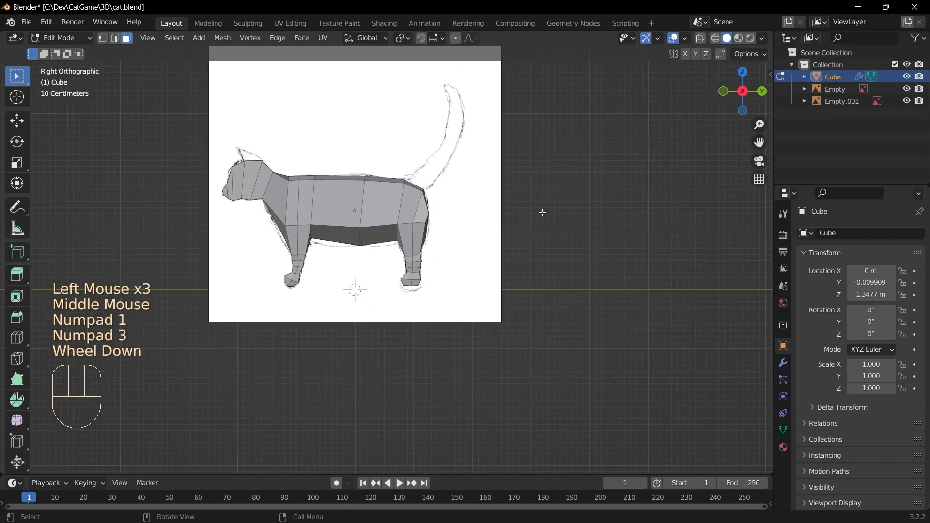
click(701, 41)
click(716, 39)
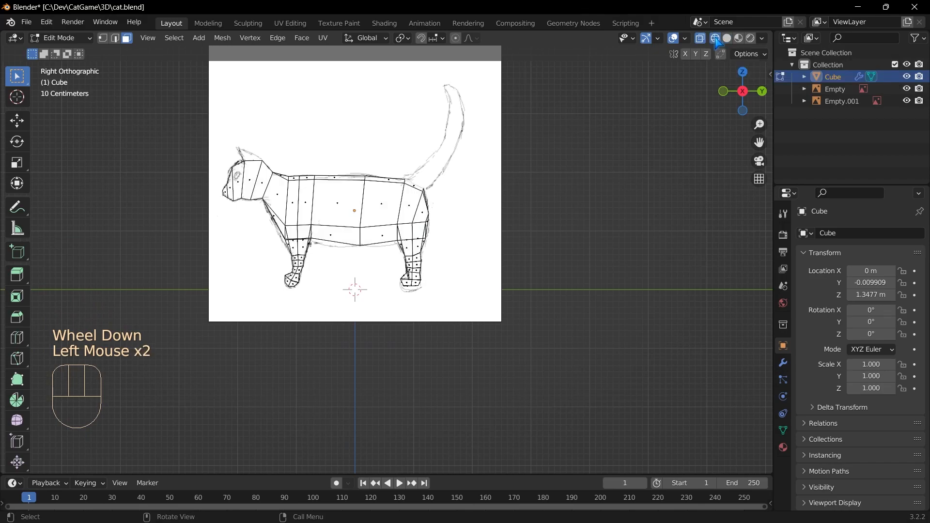
key(e)
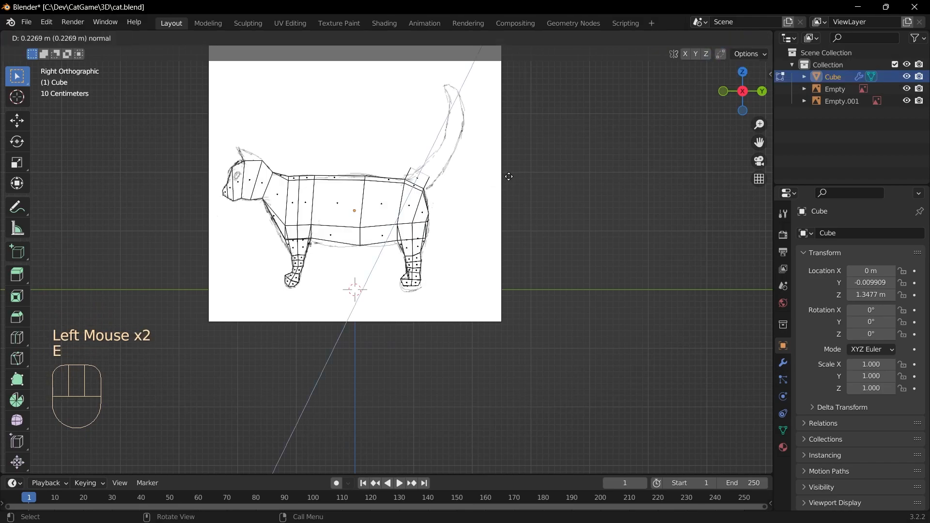
click(527, 164)
- Move the front and rear end vertices of the first tail segment toward the sketched tail outline
scroll(484, 160, up, 1)
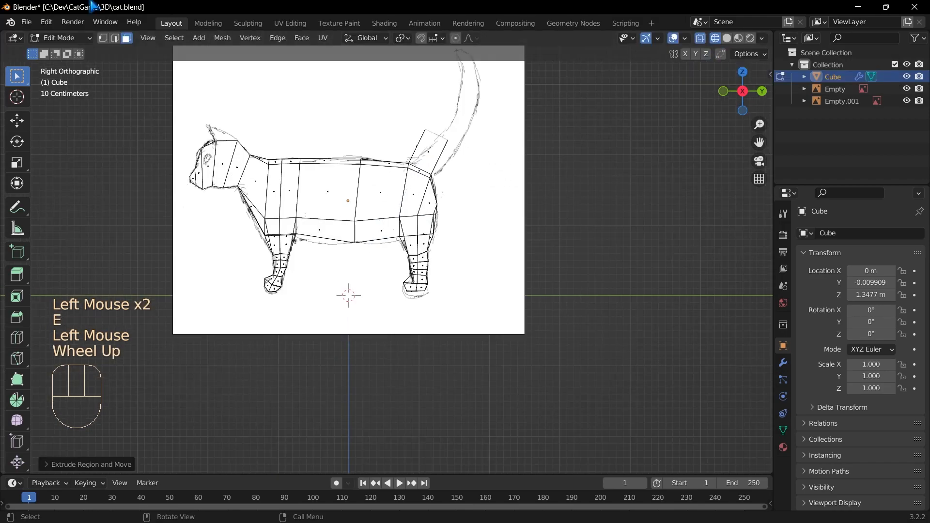
click(103, 39)
key(g)
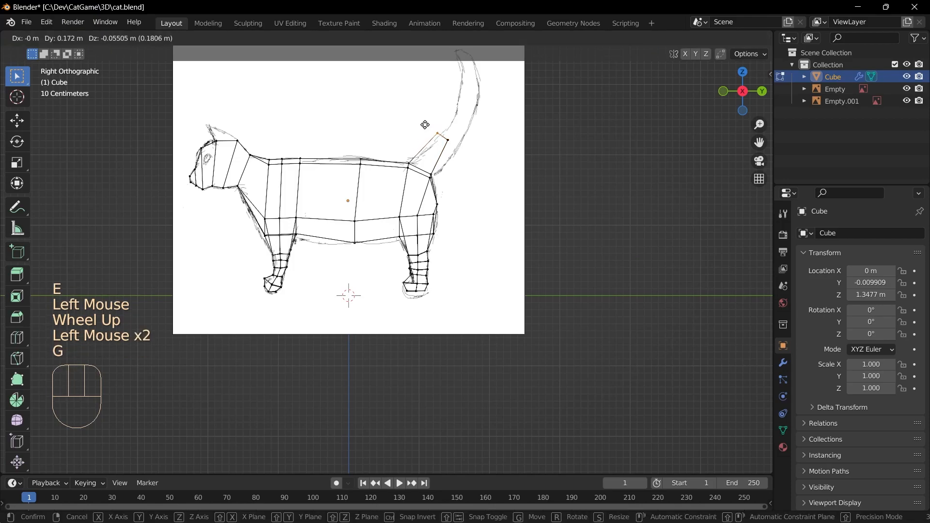
click(429, 130)
click(448, 140)
key(g)
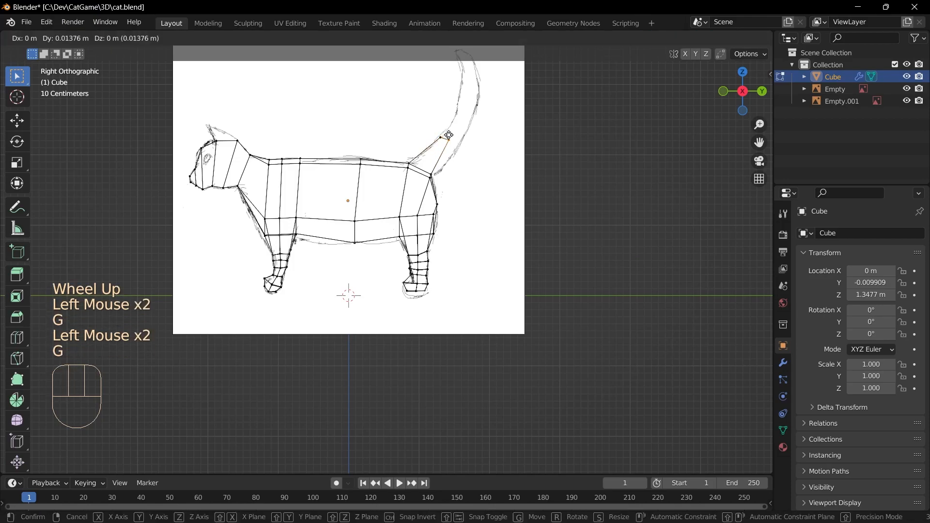
click(460, 144)
- Extrude a second tail segment upward along the sketch and fit its rear vertices to the outline
drag(473, 156, 434, 121)
key(e)
click(468, 98)
drag(491, 115, 470, 99)
key(g)
click(473, 103)
- Extrude a third tail segment, then move and rotate its end to follow the bend of the sketched tail
drag(487, 117, 445, 67)
key(e)
click(468, 63)
key(g)
click(445, 68)
key(g)
drag(491, 92, 438, 84)
scroll(481, 83, down, 1)
key(r)
click(480, 115)
- Extrude the last tail segment up to the sketched tip and fit its end vertices to the outline
key(e)
click(446, 73)
key(g)
click(441, 79)
click(459, 89)
key(g)
click(450, 84)
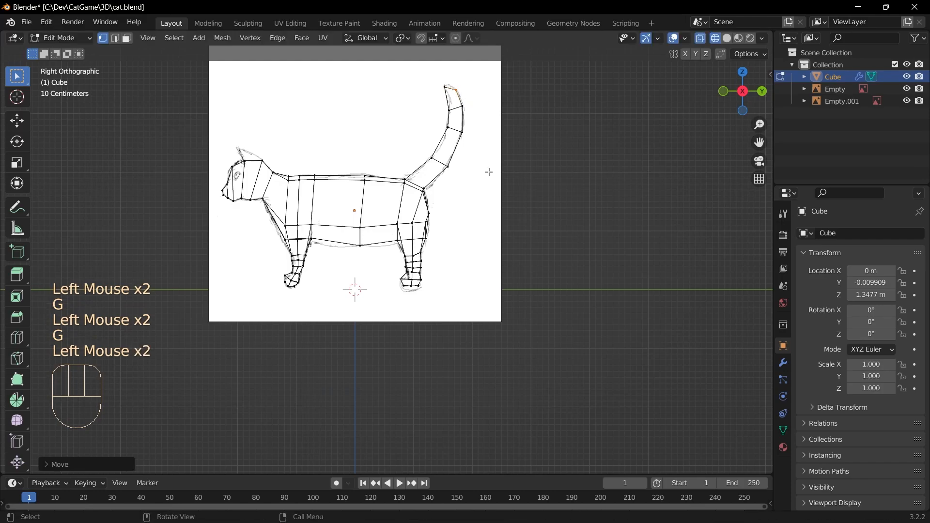
- Return to opaque solid shading and inspect the cat with its tail from several angles
scroll(497, 242, down, 2)
middle_drag(502, 257, 574, 280)
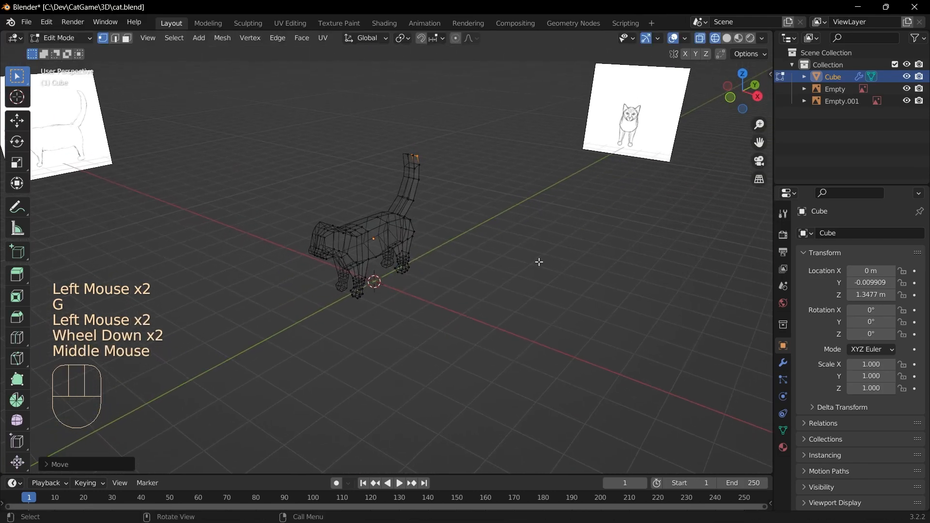
click(493, 228)
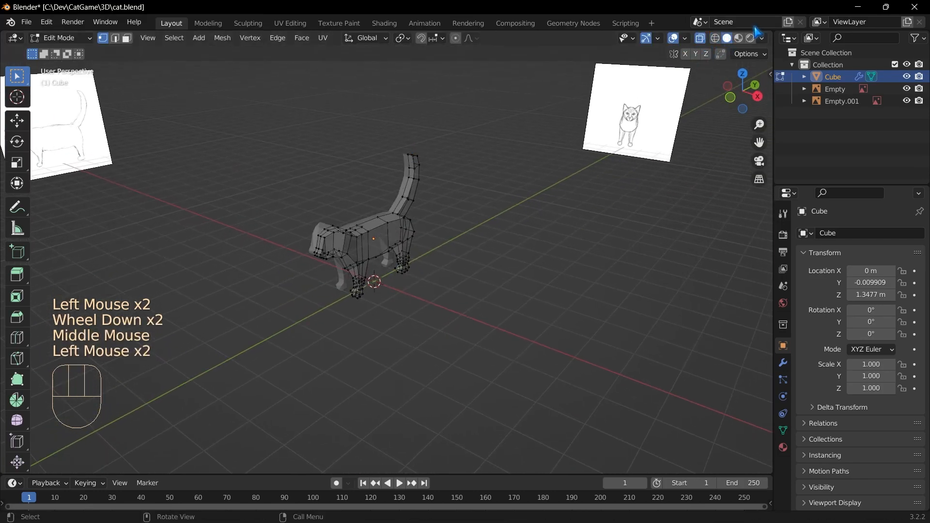
click(437, 260)
scroll(406, 231, up, 2)
middle_drag(437, 260, 452, 300)
scroll(407, 230, up, 2)
scroll(399, 291, down, 2)
scroll(529, 317, up, 1)
scroll(535, 327, up, 1)
- Extrude the two adjoining faces at the upper back of the head outward to start the ear
click(127, 38)
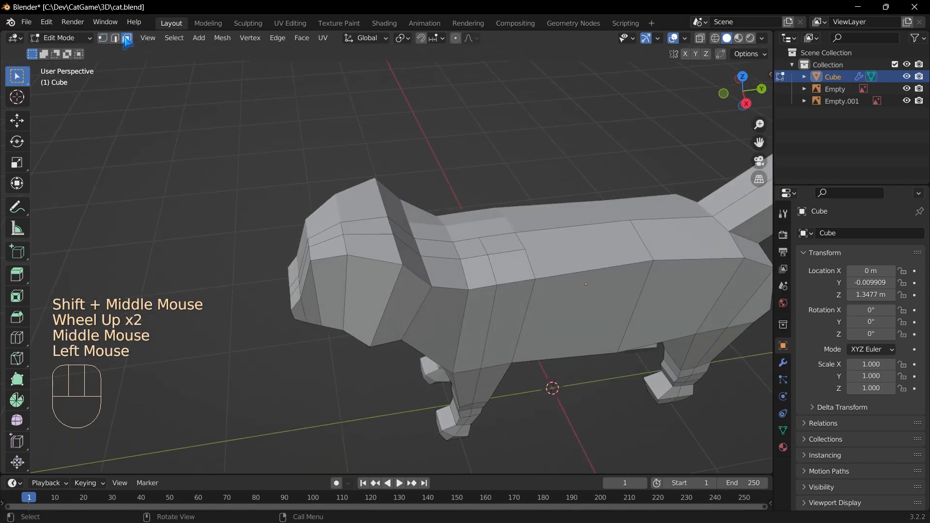
click(368, 245)
middle_drag(436, 276, 415, 164)
shift+click(344, 152)
key(e)
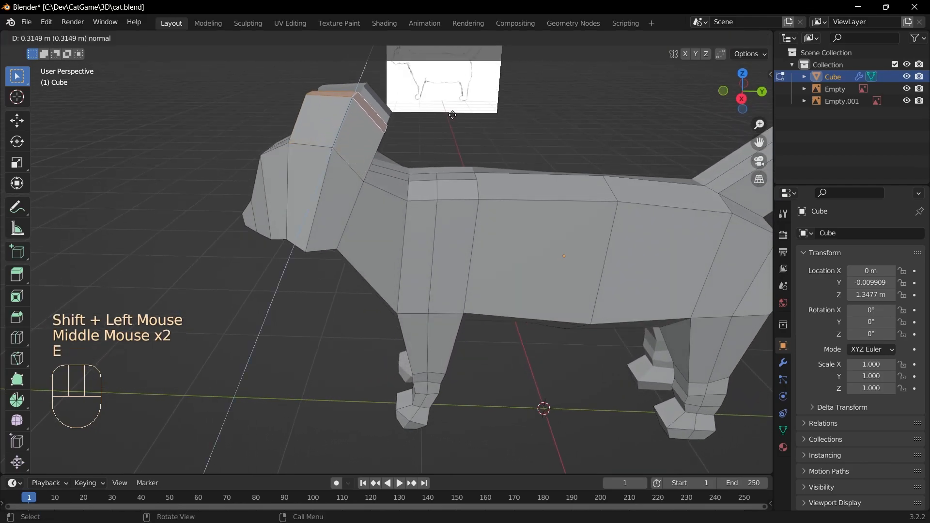
click(437, 125)
- Set the transform orientation to Normal and move the front edge of the ear block along its normal Z axis
middle_drag(436, 125, 158, 177)
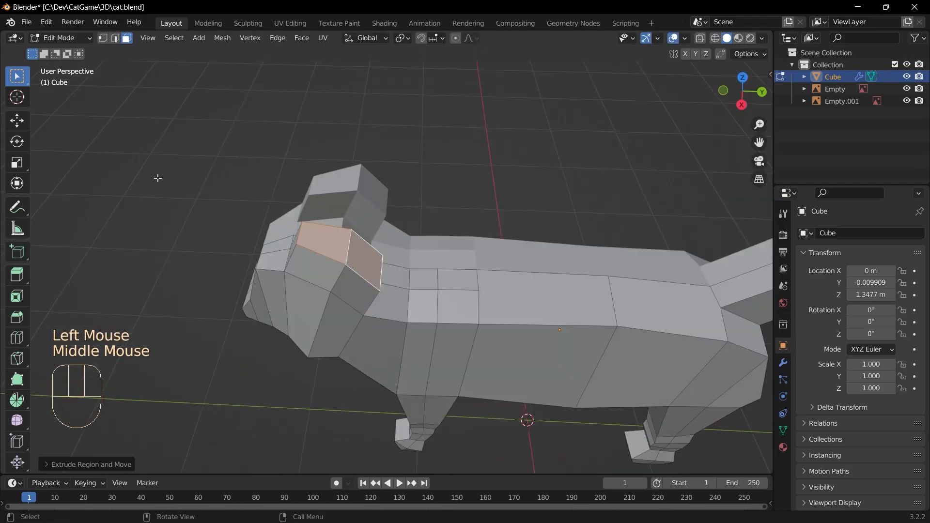
click(115, 39)
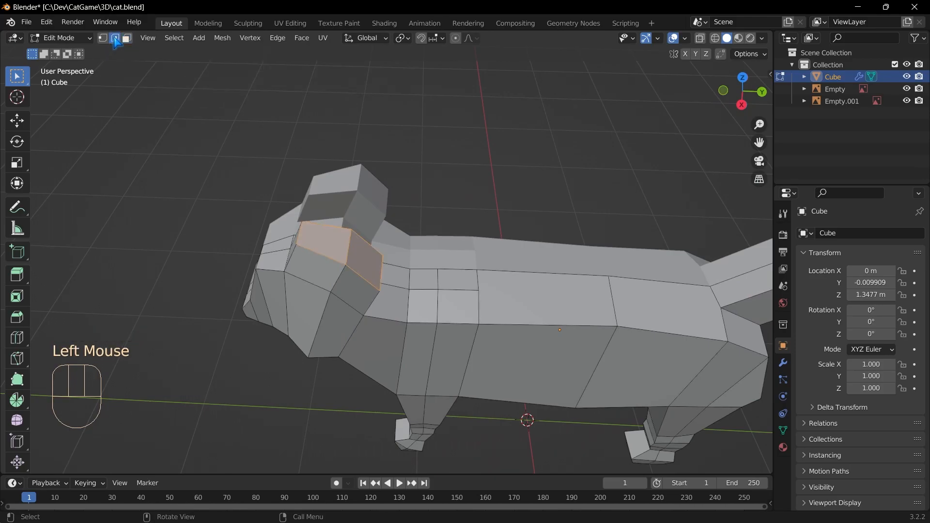
click(373, 39)
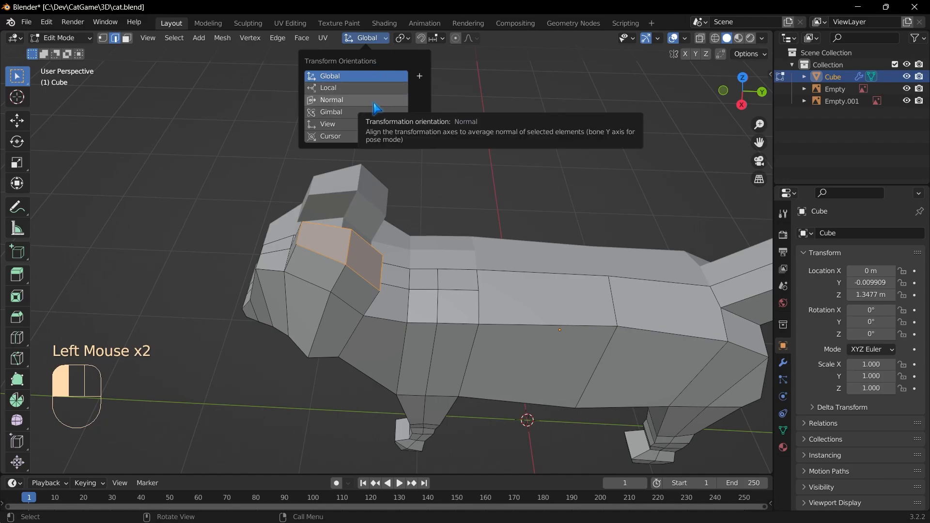
click(376, 100)
click(469, 177)
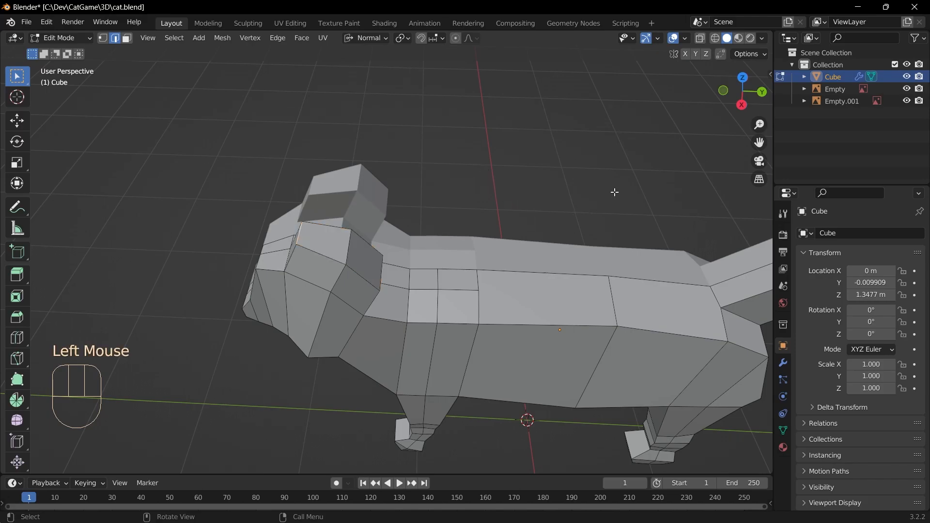
key(g)
key(z)
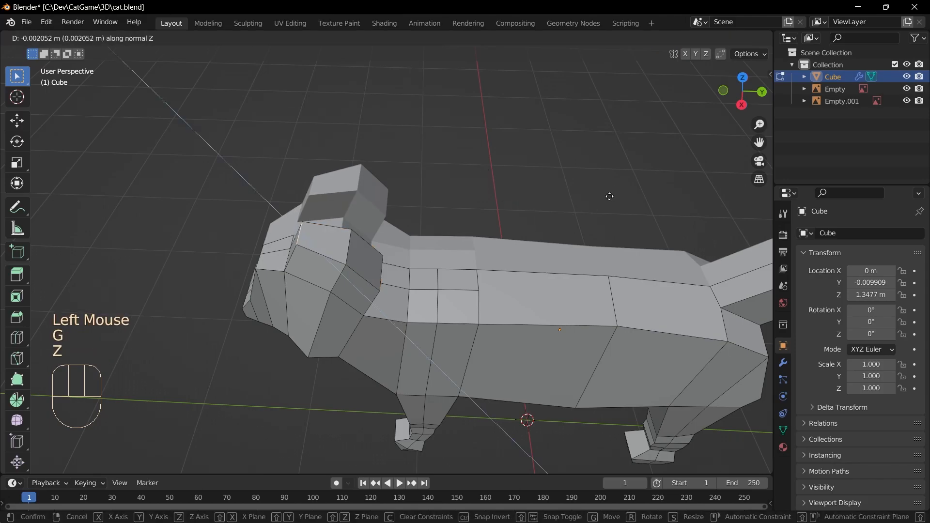
click(577, 184)
- Move the lower rear edge of the ear block inward along its normal Z axis to flatten the ear's back
middle_drag(575, 181, 421, 179)
click(310, 213)
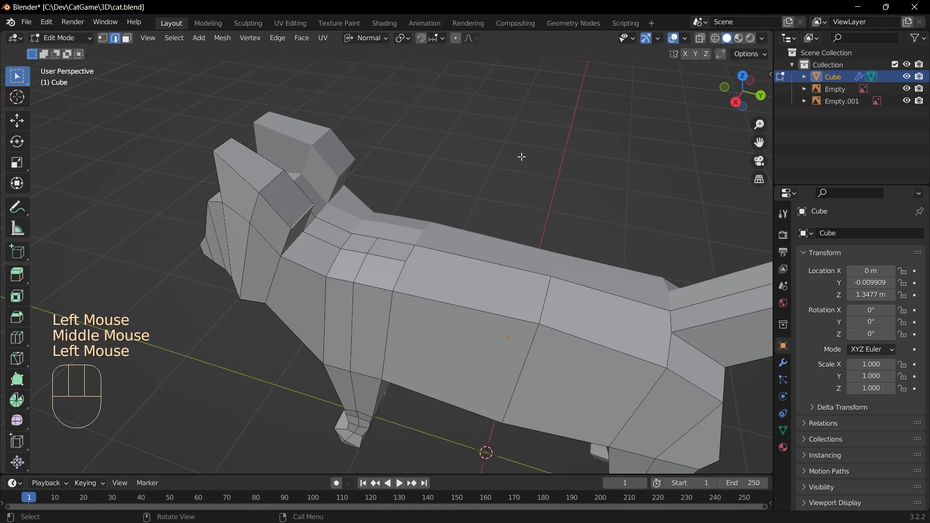
key(g)
key(z)
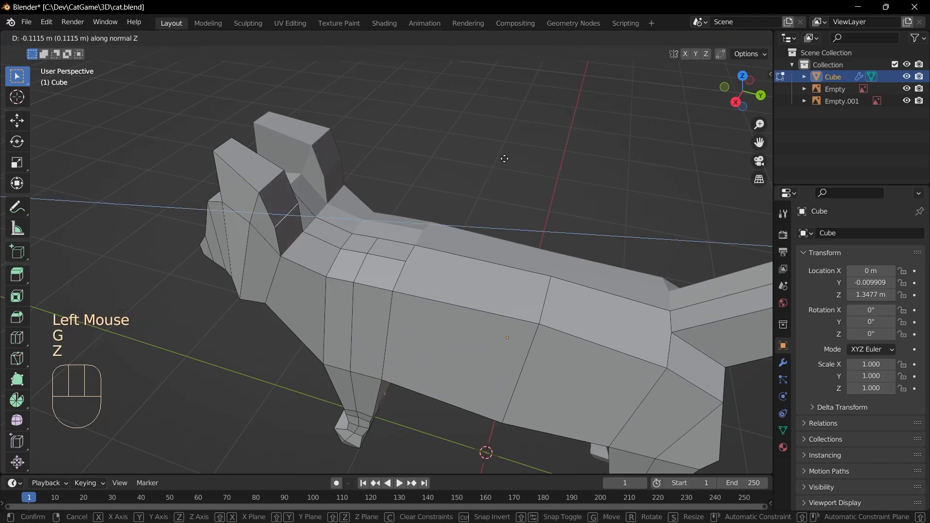
click(497, 154)
- Move the upper rear edge of the ear block freely to reshape the back of the ear
click(464, 192)
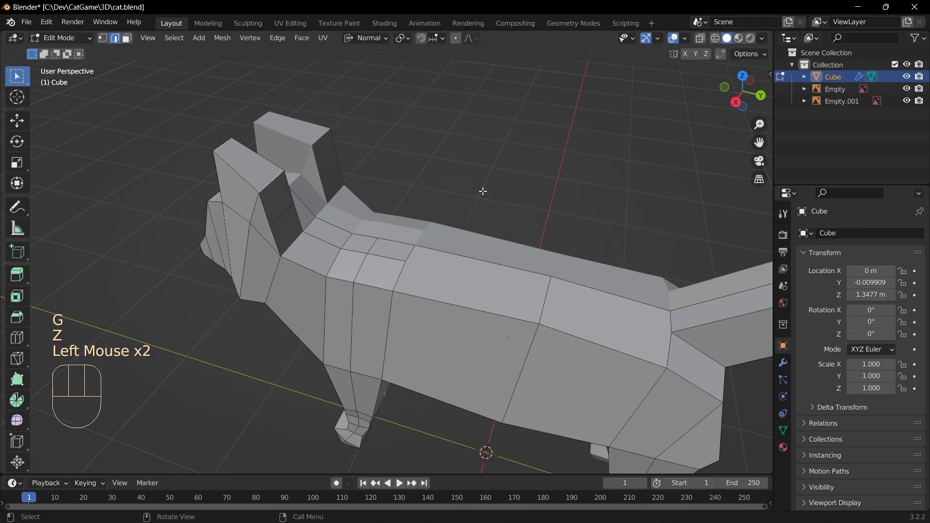
key(g)
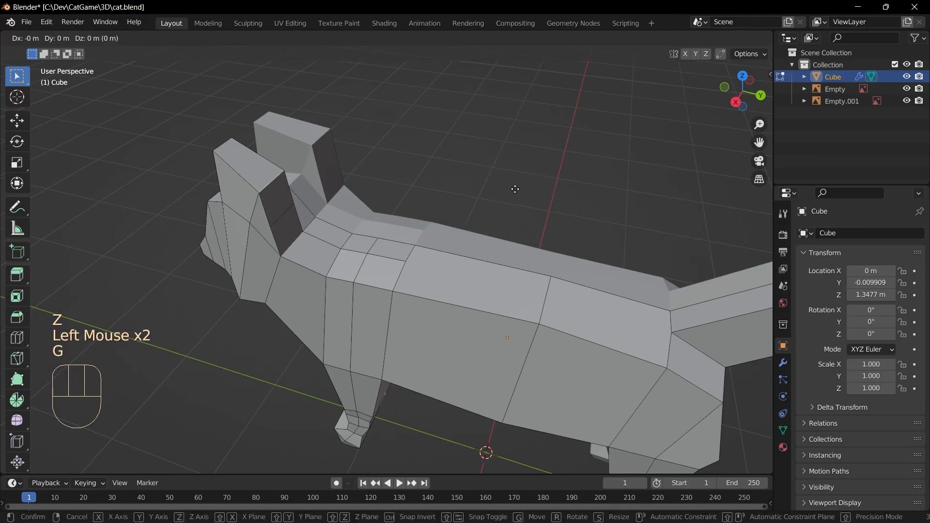
click(393, 174)
click(270, 180)
key(g)
key(z)
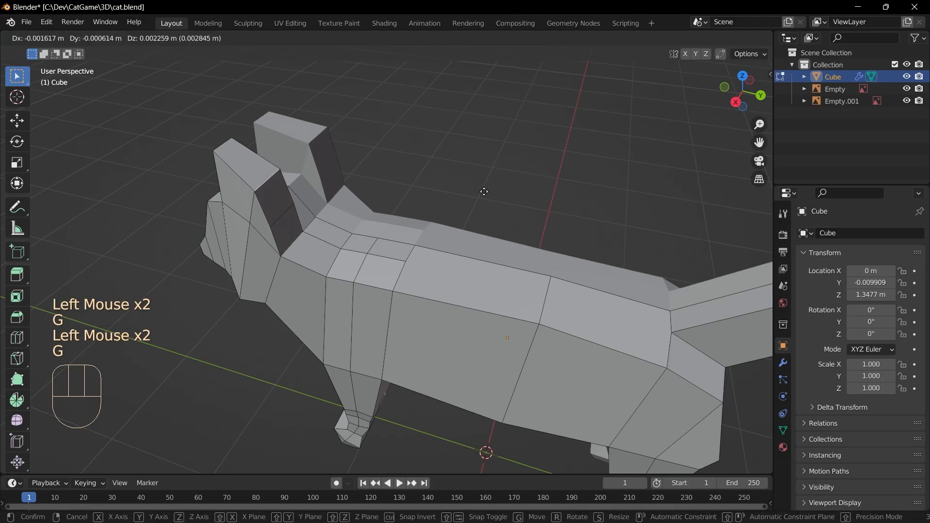
click(452, 178)
- Add a horizontal loop cut around the middle of the ear block
middle_drag(452, 177, 116, 167)
click(550, 137)
middle_drag(509, 291, 484, 295)
scroll(484, 295, up, 1)
middle_drag(533, 276, 504, 271)
middle_drag(698, 238, 674, 223)
key(ctrl+r)
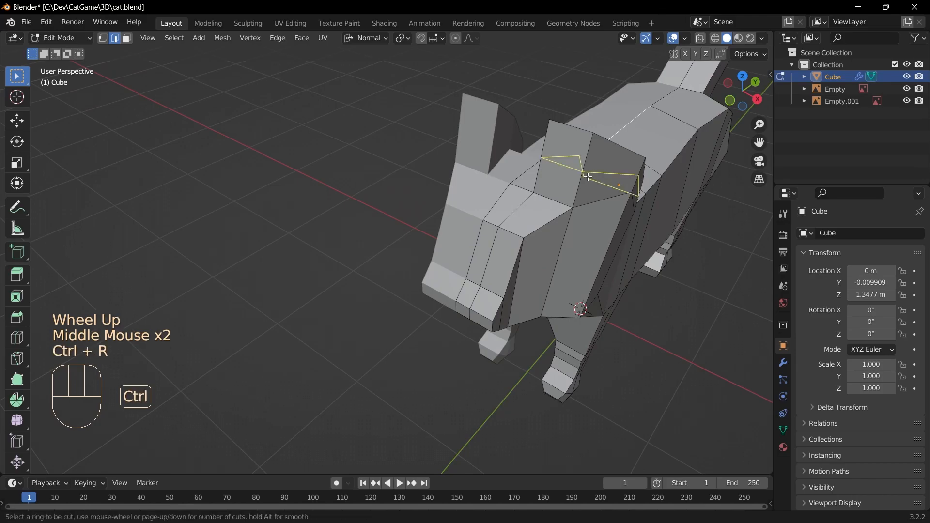
click(586, 175)
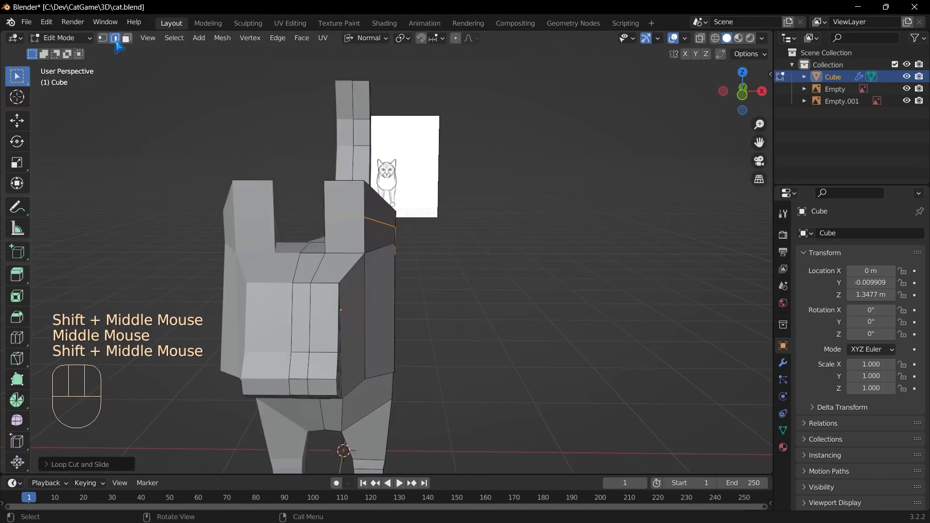
- Switch to vertex selection and select the outer top vertex on the ear's front face
click(103, 38)
click(367, 181)
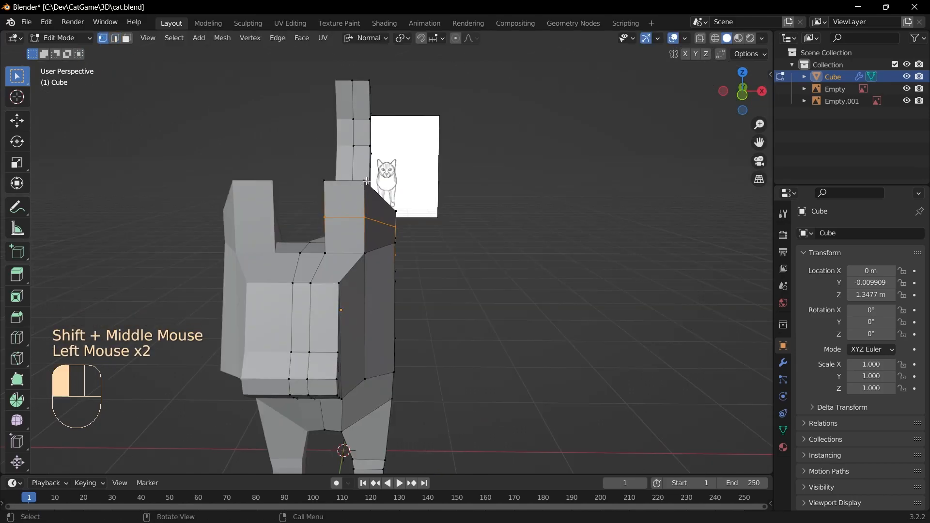
key(g)
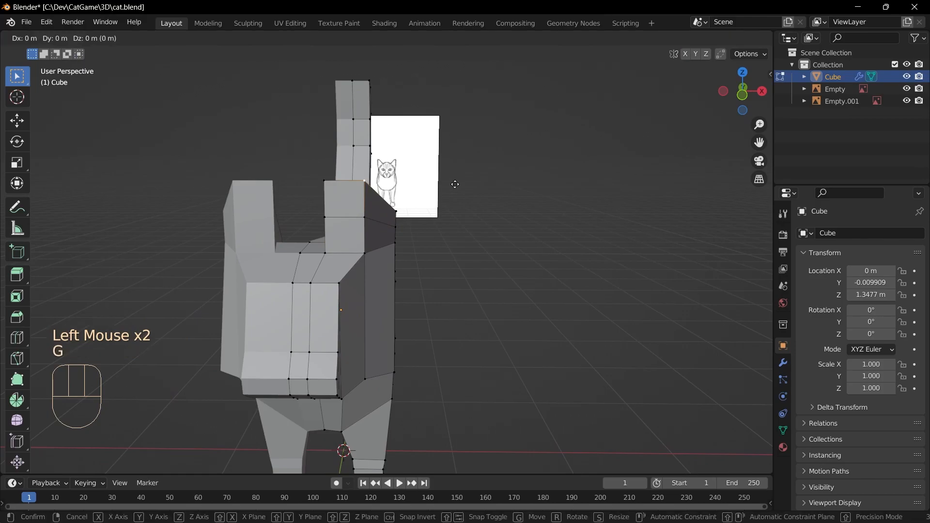
key(z)
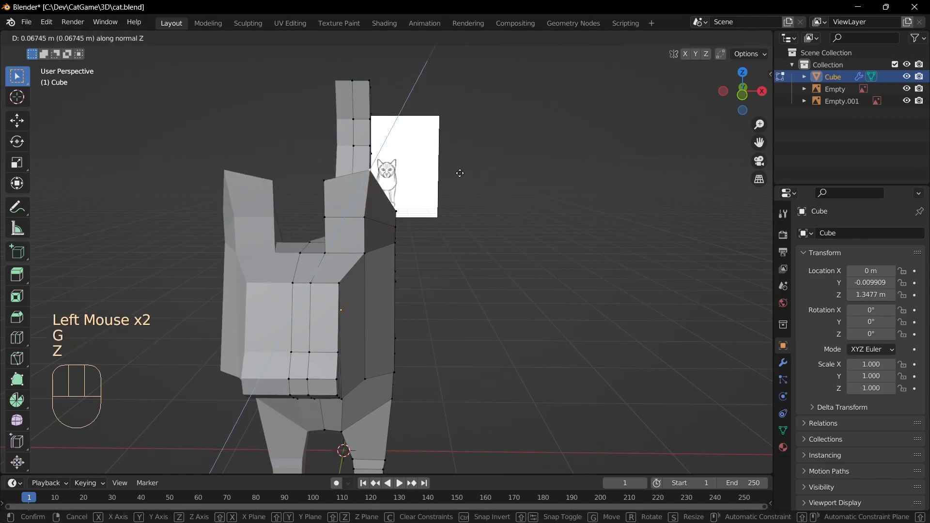
key(Escape)
- Set the transform orientation to Global and raise the ear's outer top front vertex along Z to form the tip
click(371, 39)
click(371, 39)
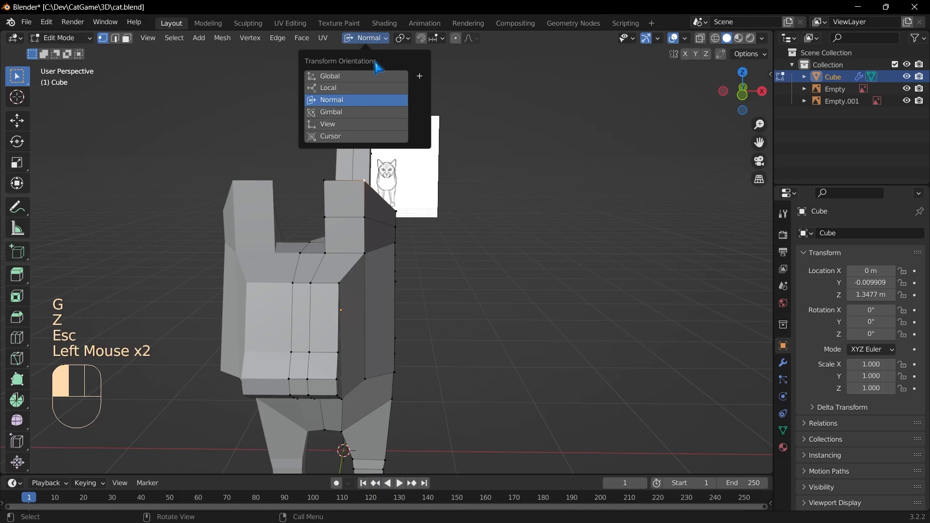
click(372, 76)
click(537, 189)
click(370, 186)
key(g)
key(z)
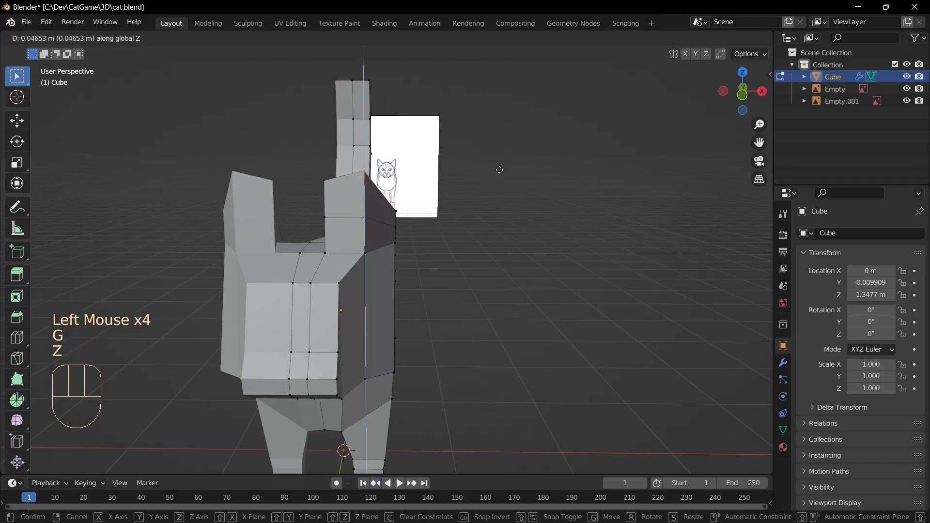
click(373, 172)
- Move the ear's inner top front vertex down and outward so the inner edge tapers toward the tip
click(313, 167)
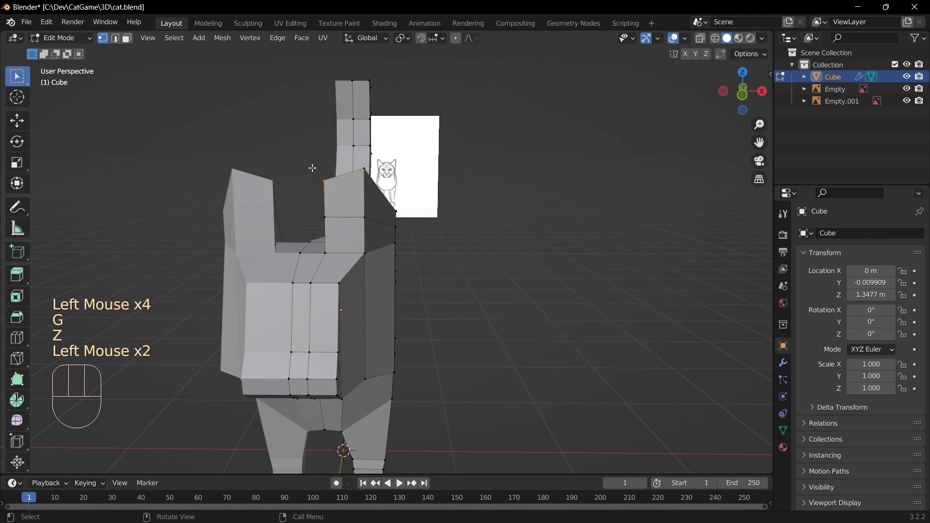
key(g)
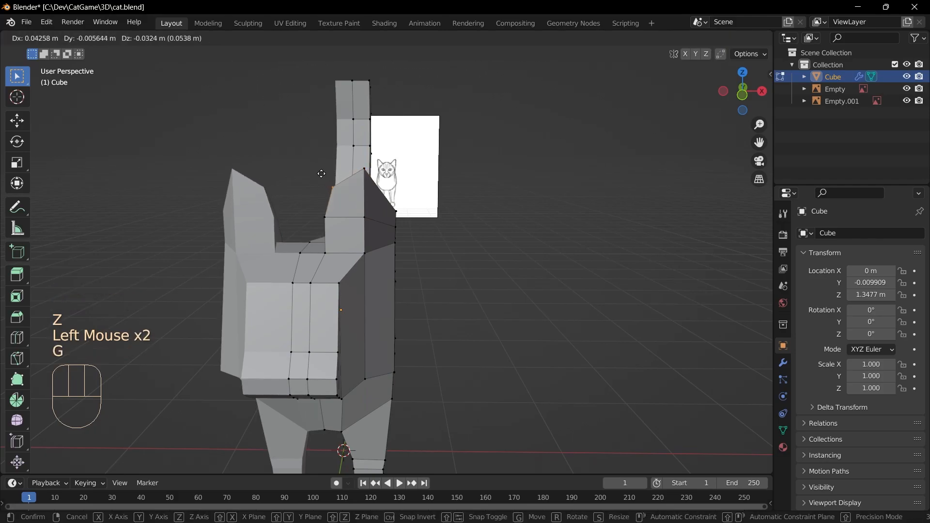
click(326, 178)
- Move the loop-cut vertex at the middle of the ear's front corner along the Y axis
middle_drag(501, 294, 454, 293)
click(345, 235)
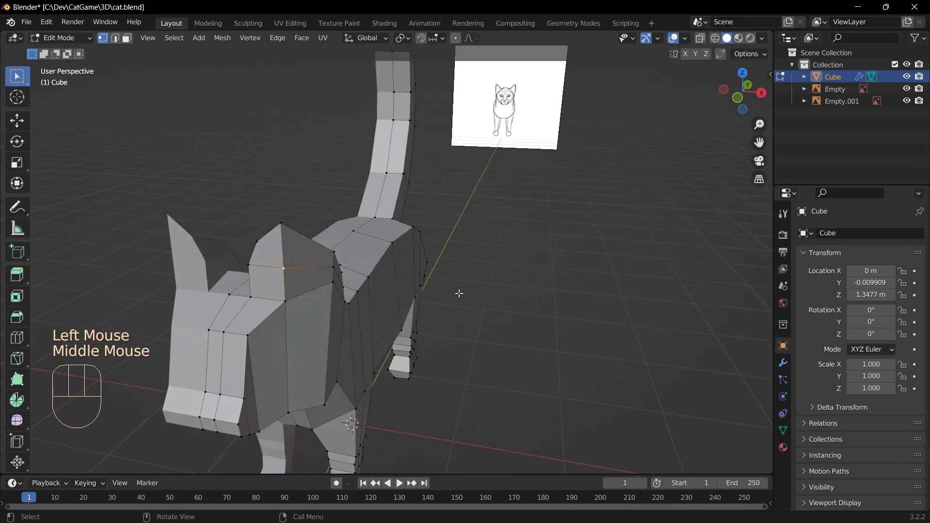
key(g)
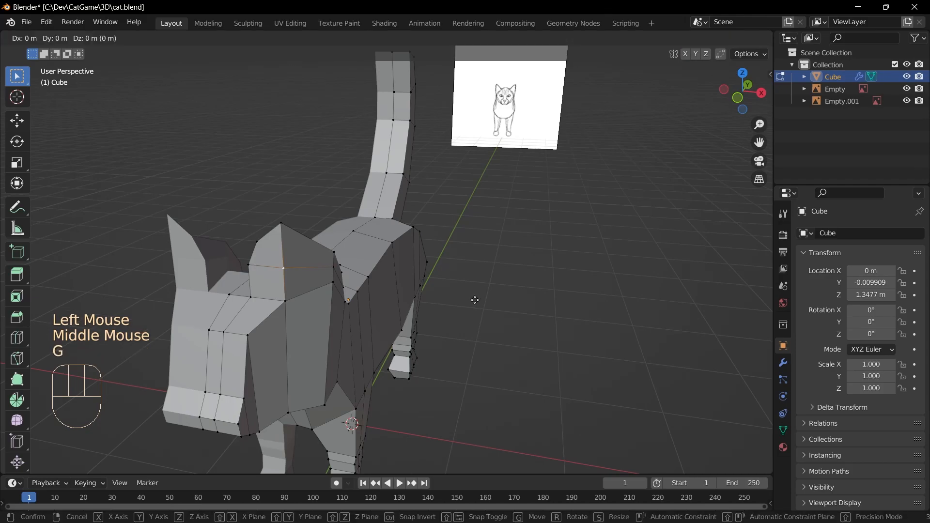
key(u)
key(u)
key(y)
click(480, 305)
middle_drag(480, 305, 194, 188)
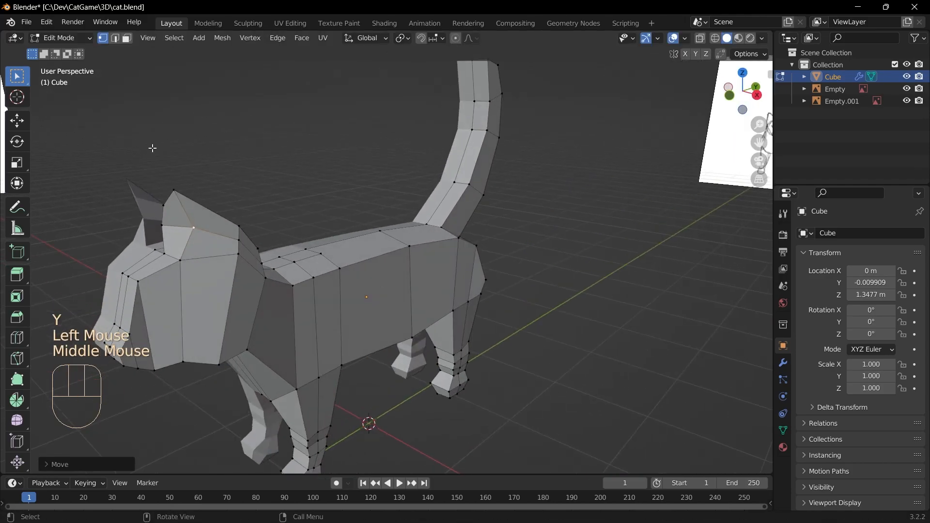
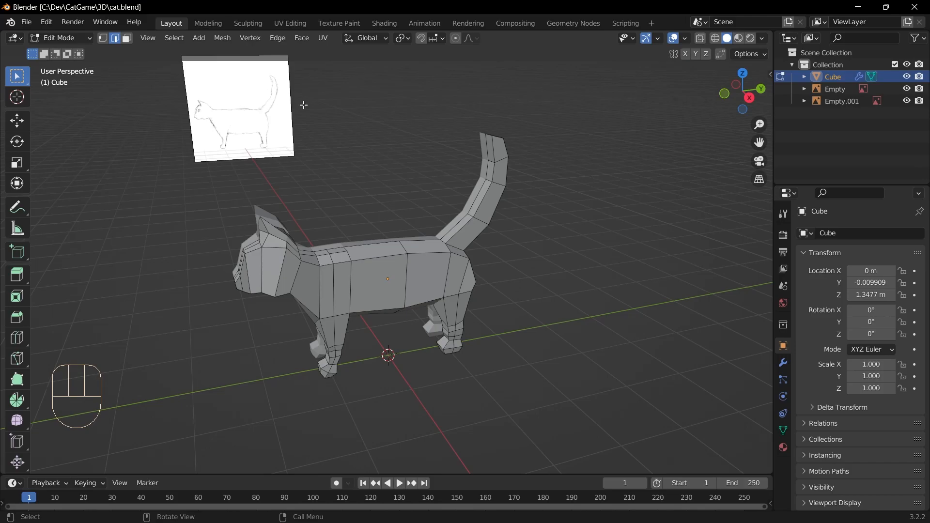
- Create a new material for the cat and rename it CatMaterial
click(784, 448)
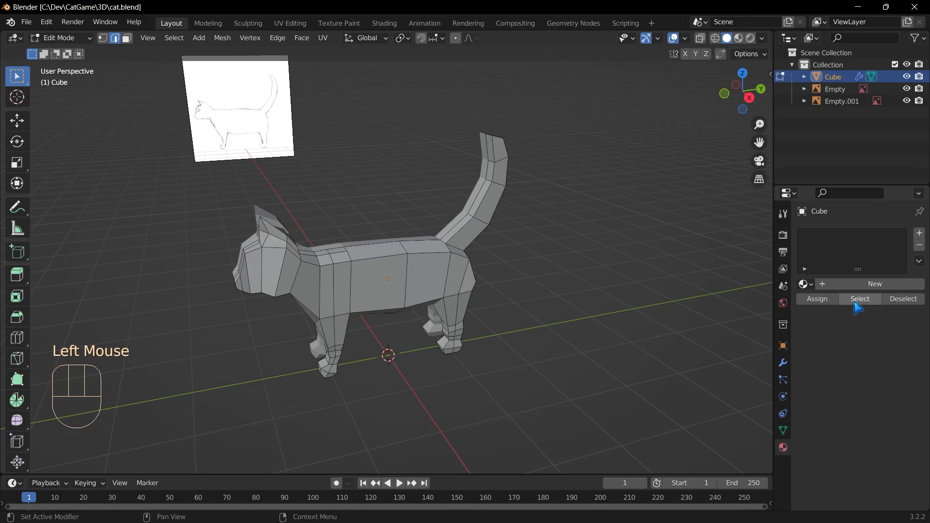
click(858, 285)
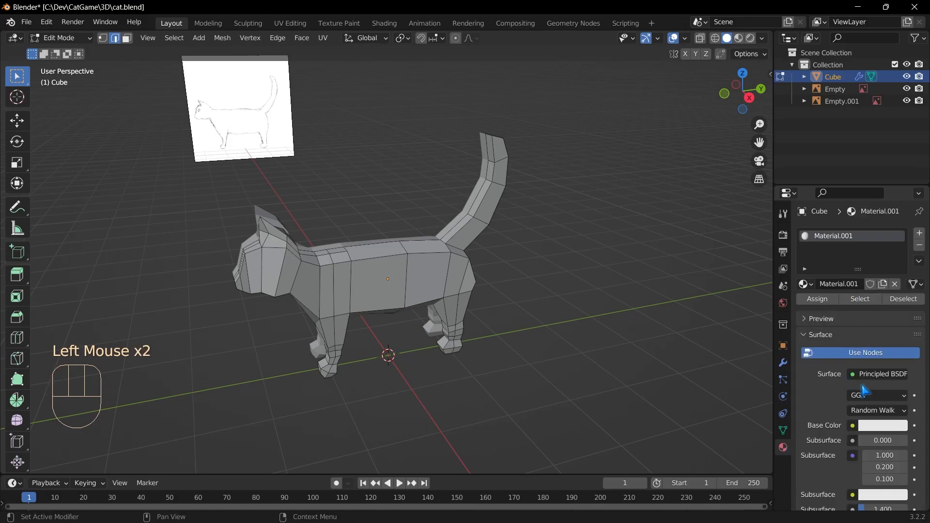
click(858, 244)
click(851, 235)
double_click(852, 236)
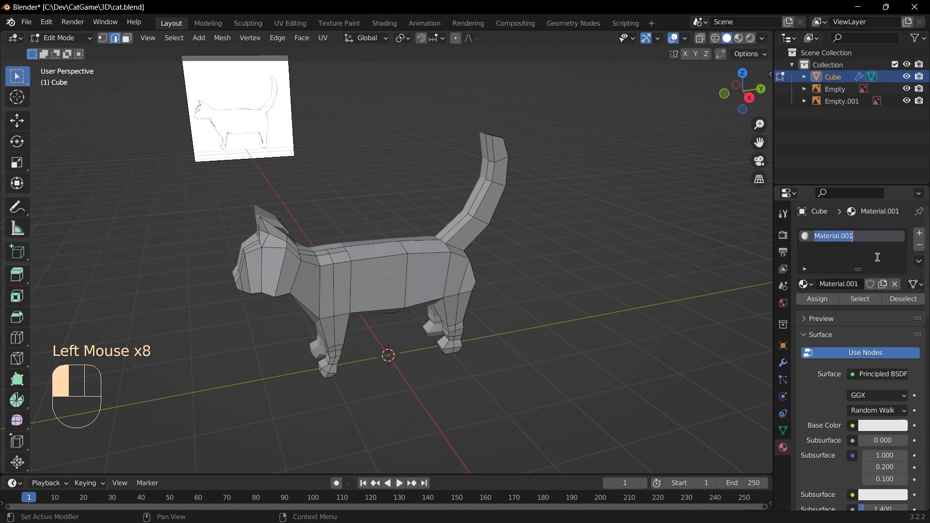
text(CatMat)
click(827, 406)
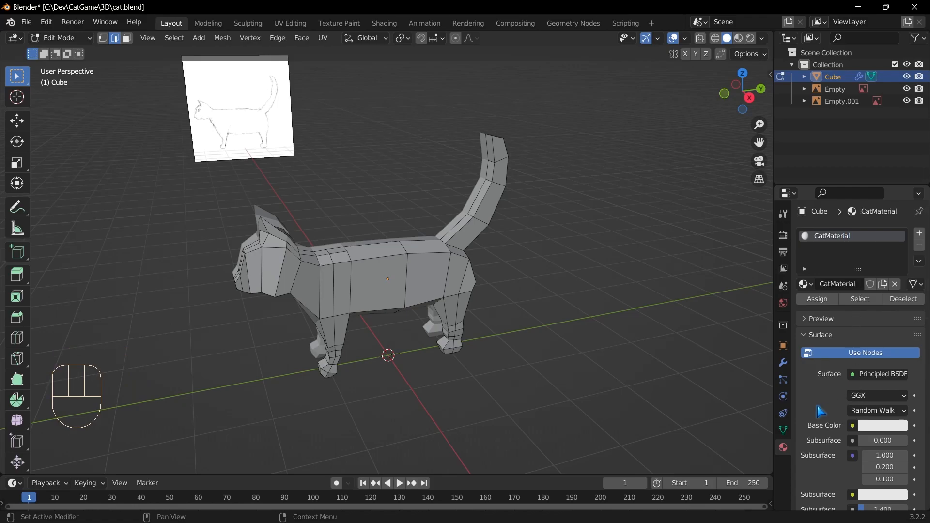
- Assign an Image Texture to the material's base color using a new blank 1024 x 1024 px image named CatTexture
scroll(865, 416, down, 2)
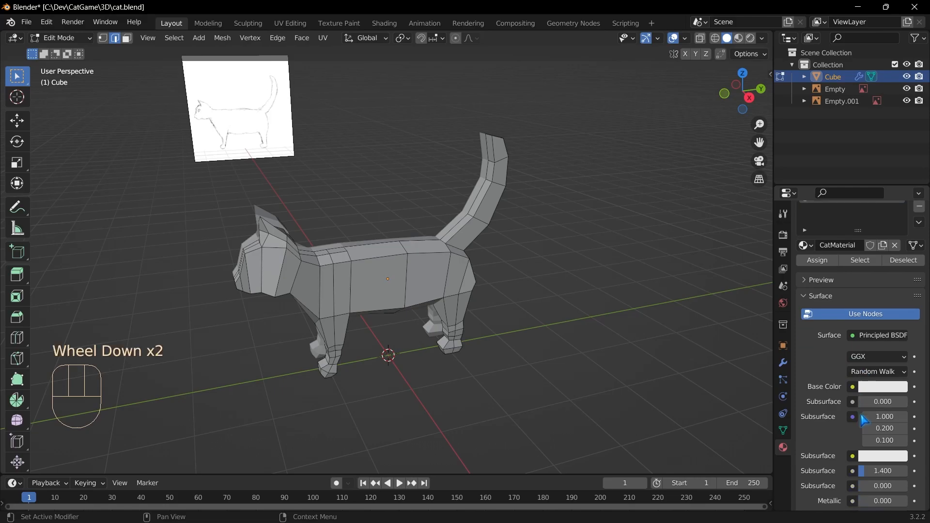
click(854, 388)
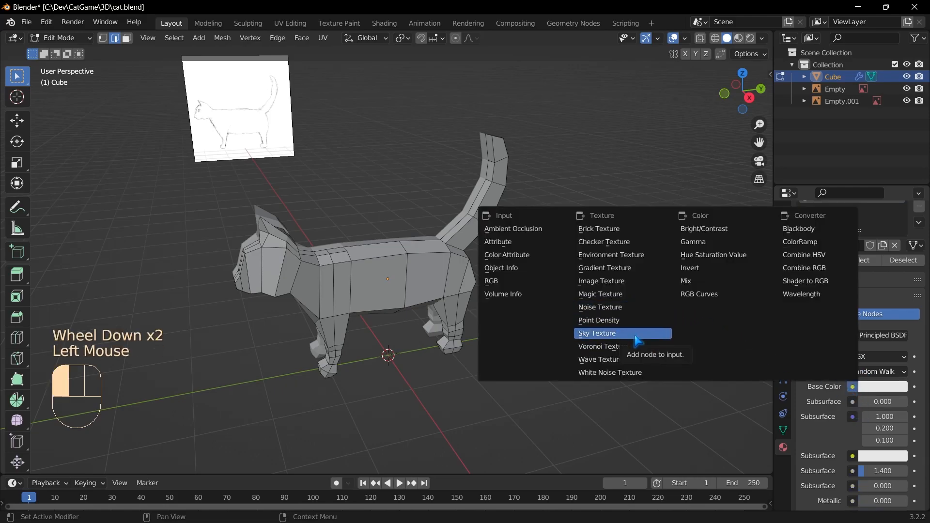
click(621, 282)
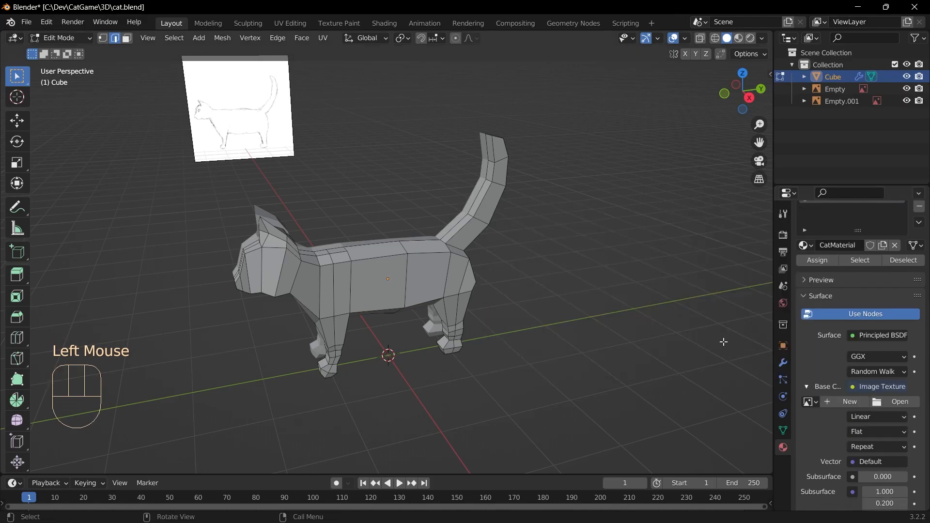
click(847, 404)
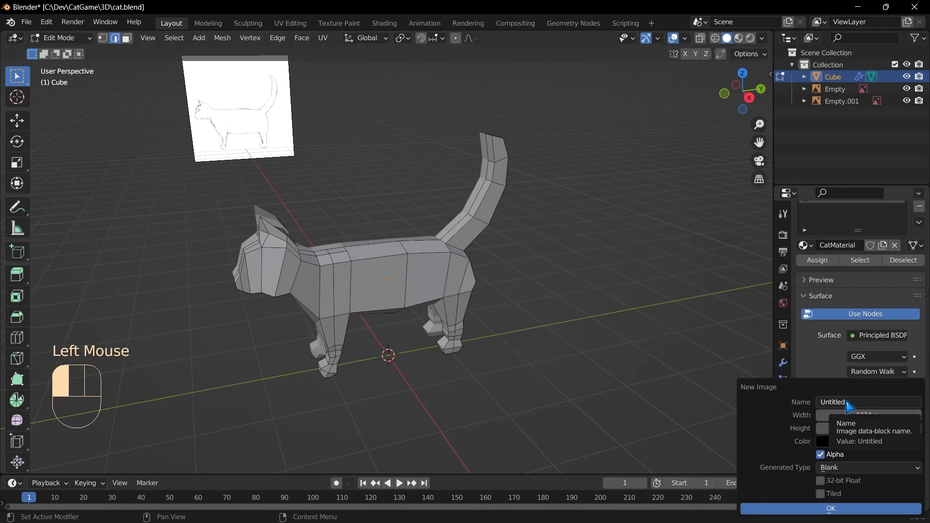
click(846, 403)
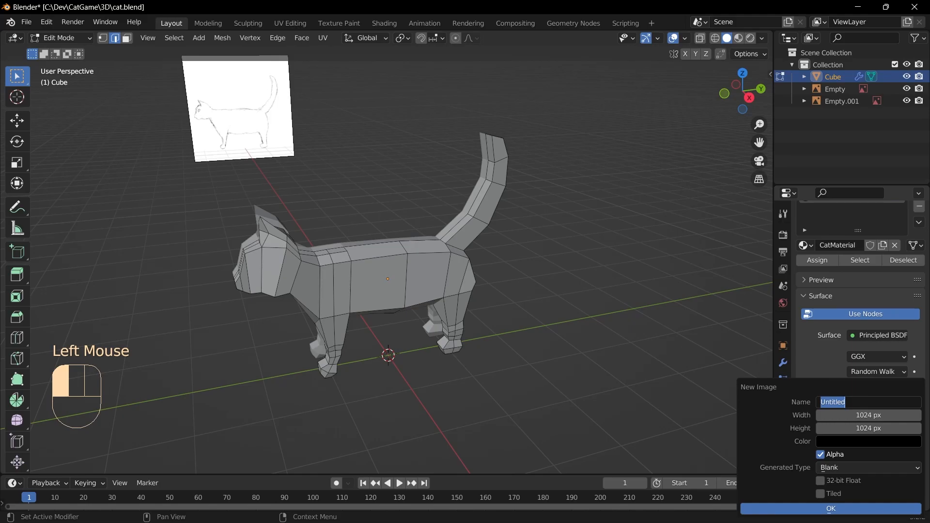
text(CatTextur)
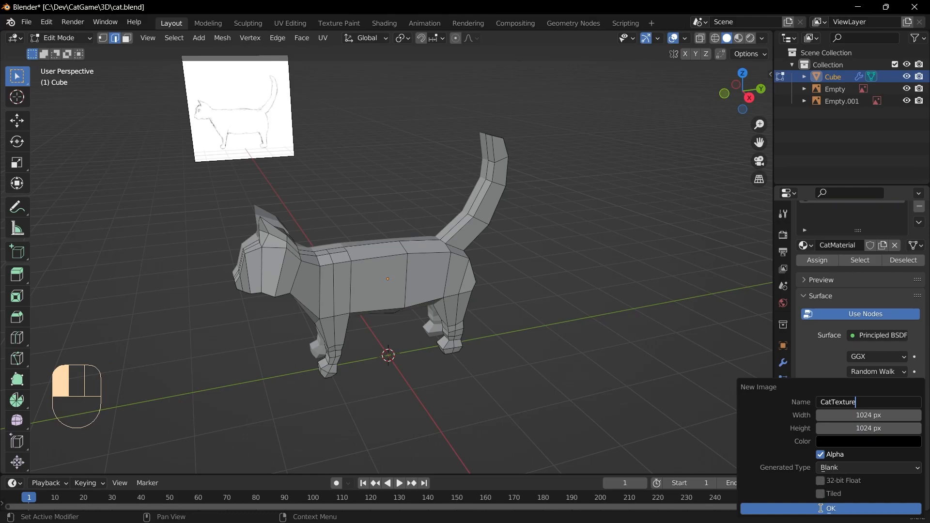
text(e)
click(815, 509)
scroll(842, 487, down, 1)
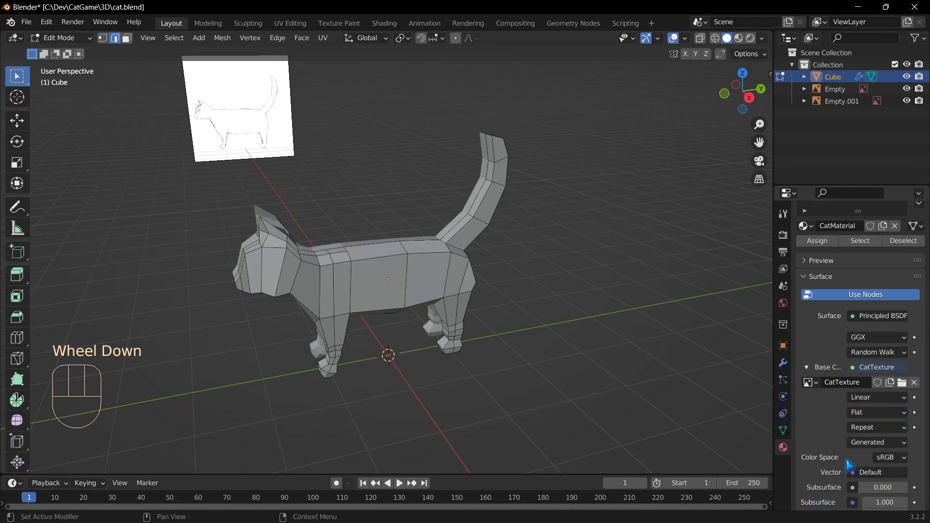
scroll(853, 457, down, 1)
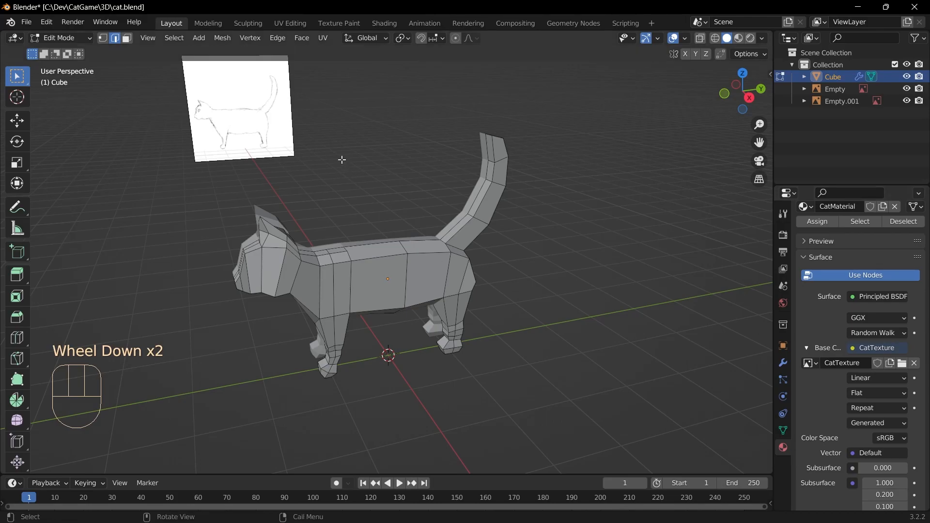
- Open the UV Editing workspace and mark the edges on the side of the tail's base as a seam
click(306, 28)
scroll(706, 266, up, 3)
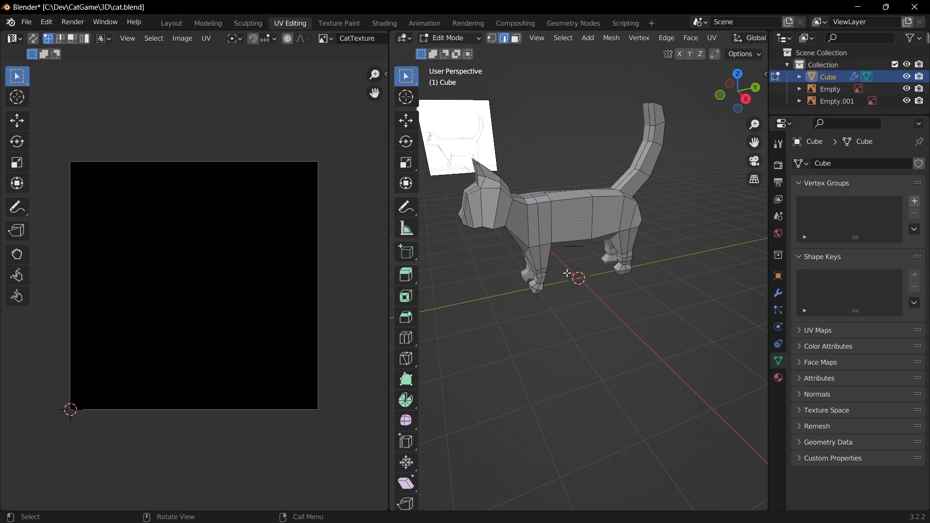
shift+middle_drag(665, 227, 655, 269)
middle_drag(609, 332, 585, 347)
scroll(588, 341, up, 2)
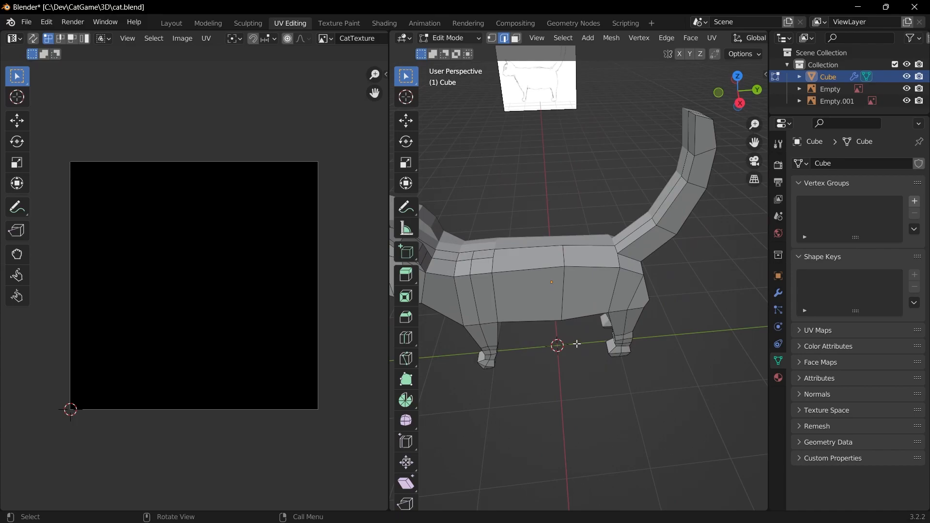
middle_drag(652, 246, 631, 281)
scroll(631, 282, up, 2)
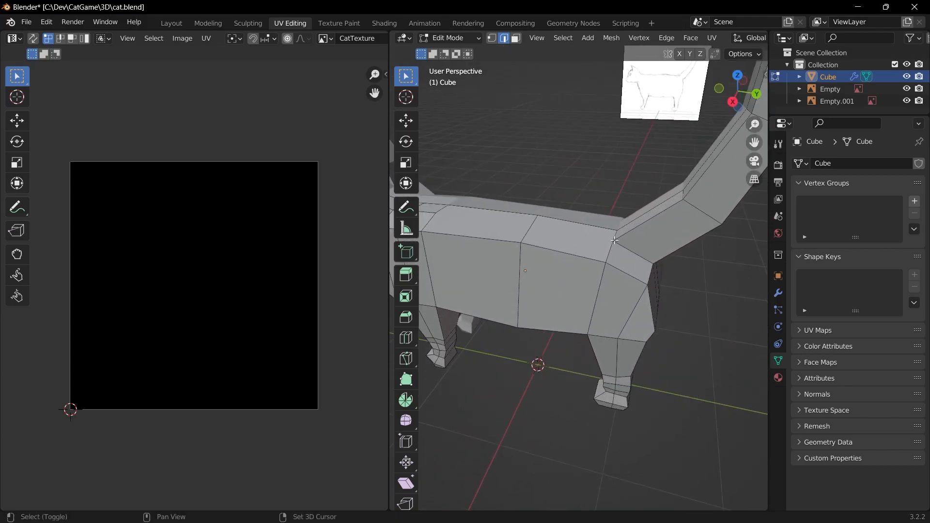
middle_drag(651, 280, 699, 319)
key(u)
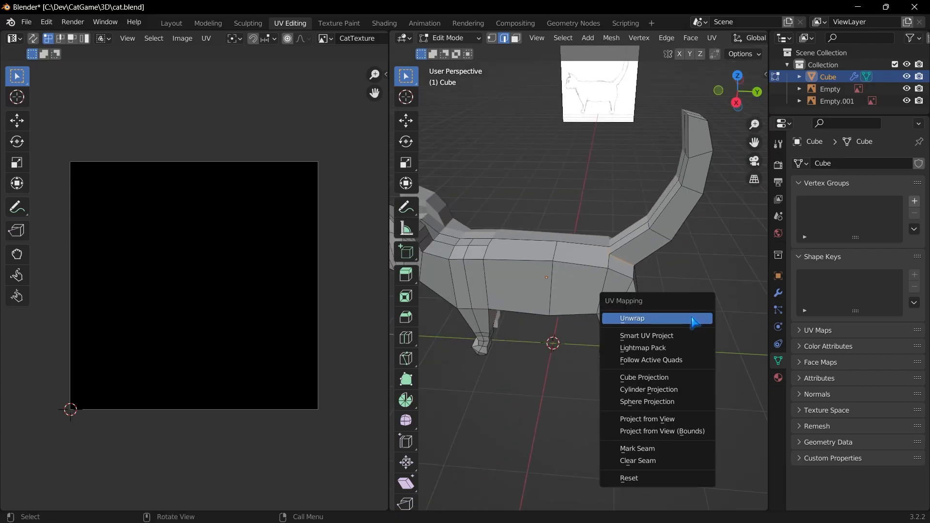
click(657, 449)
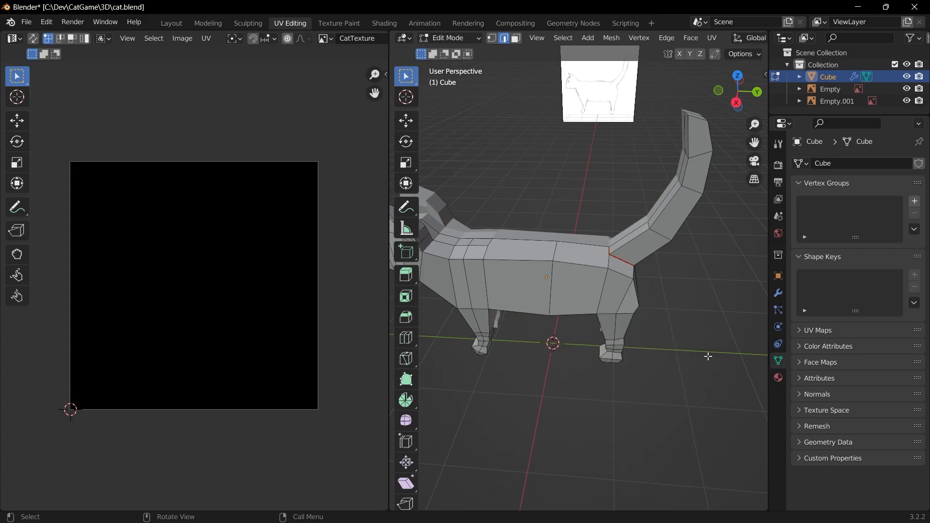
- Mark the edges around the top of the hind leg as a seam
middle_drag(688, 317, 666, 279)
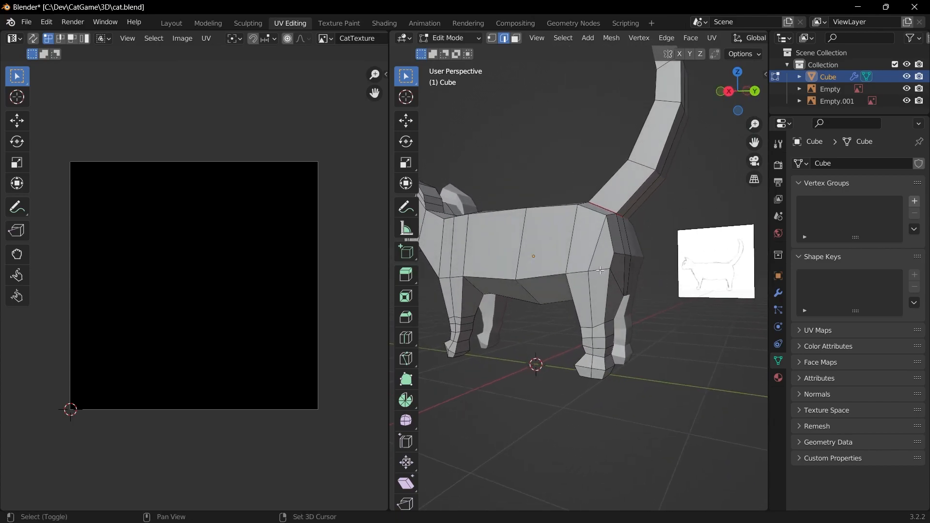
middle_drag(580, 275, 510, 225)
scroll(484, 203, up, 3)
scroll(466, 183, down, 1)
middle_drag(480, 198, 516, 252)
shift+click(498, 107)
middle_drag(597, 206, 657, 281)
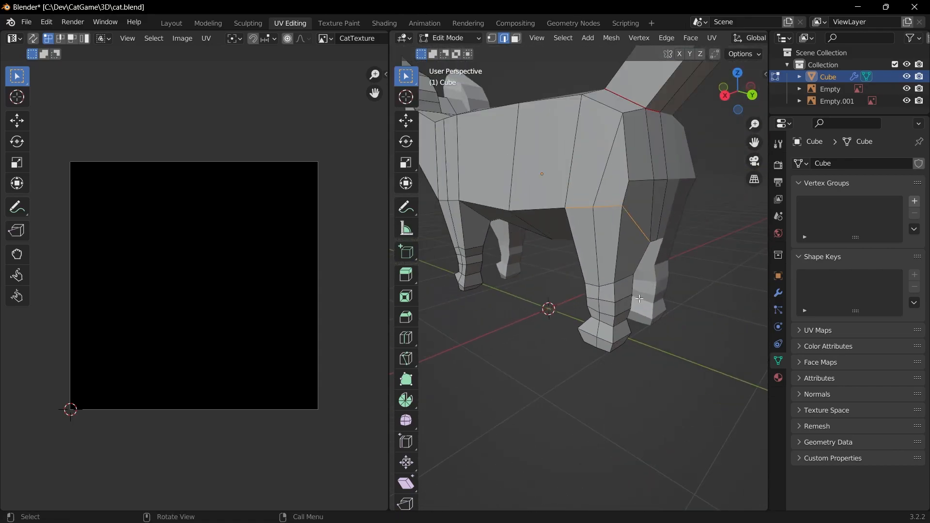
key(u)
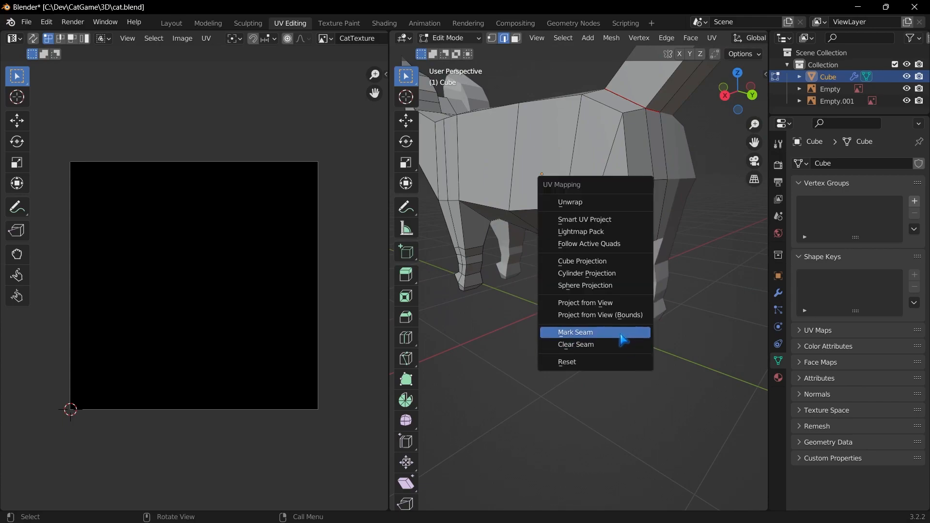
click(623, 339)
middle_drag(623, 340, 655, 317)
- Mark the edges around the top of the front leg as a seam
middle_drag(555, 262, 490, 141)
shift+click(569, 180)
shift+click(562, 267)
middle_drag(570, 281, 678, 426)
key(u)
click(654, 414)
- Mark seams along the centre line of the cat's back and around its neck
scroll(659, 373, down, 7)
mouse_move(658, 374)
middle_down()
mouse_move(638, 337)
mouse_move(647, 370)
middle_up()
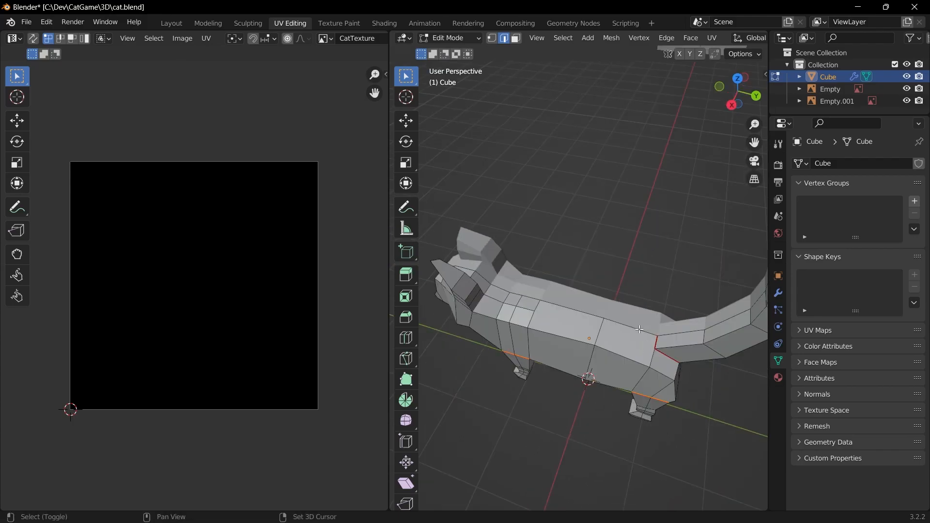
key(u)
click(579, 335)
middle_drag(579, 334, 494, 346)
middle_drag(484, 311, 536, 411)
key(u)
click(518, 302)
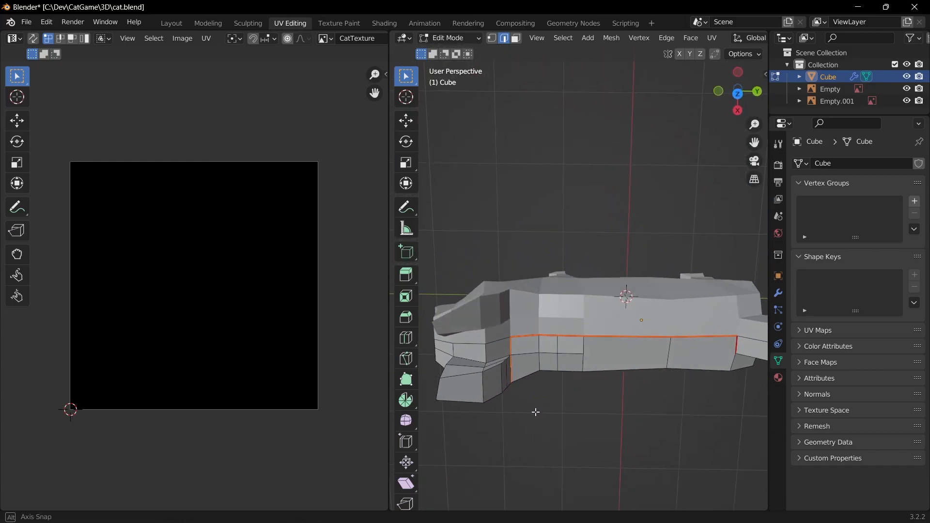
- Mark the edges around the base of the ear as a seam
middle_drag(493, 465, 533, 187)
middle_drag(493, 224, 603, 322)
key(u)
click(599, 315)
middle_drag(684, 355, 580, 341)
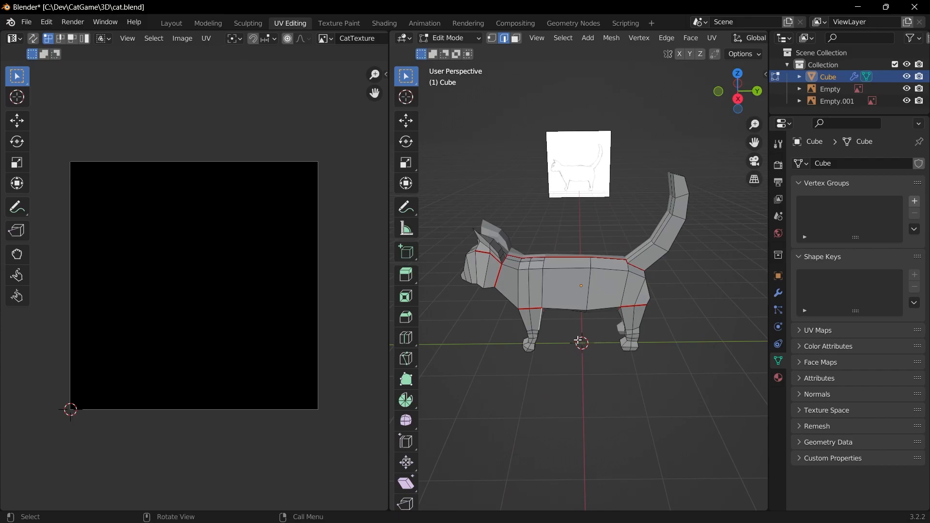
- Merge all of the cat's vertices by distance and recalculate the mesh normals
key(a)
click(612, 37)
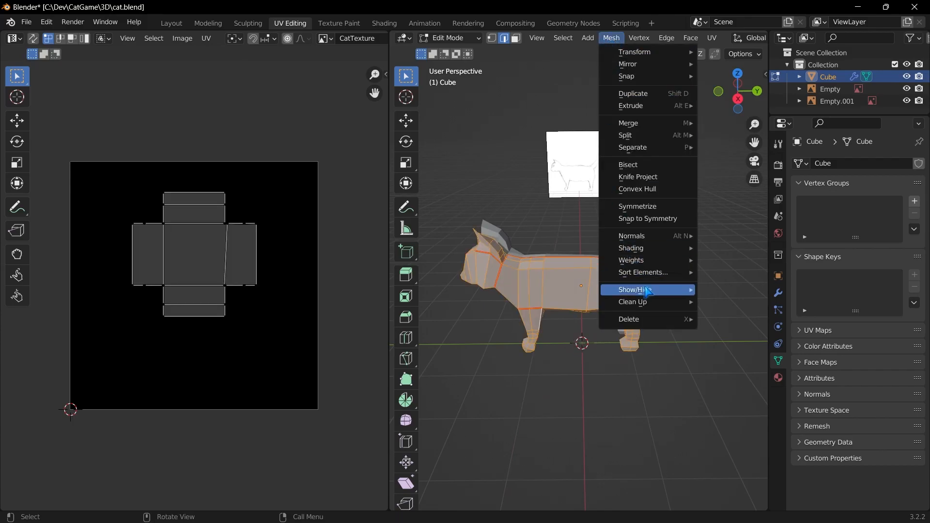
mouse_move(649, 293)
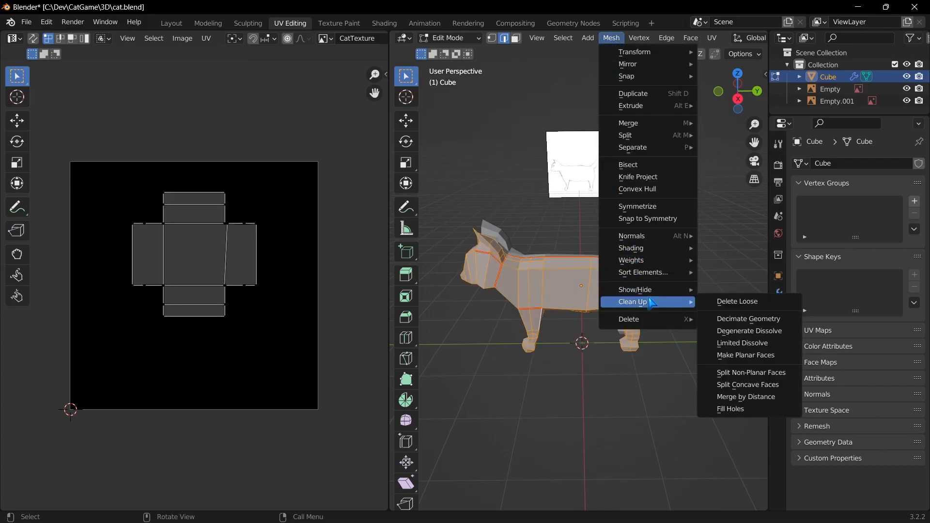
click(747, 397)
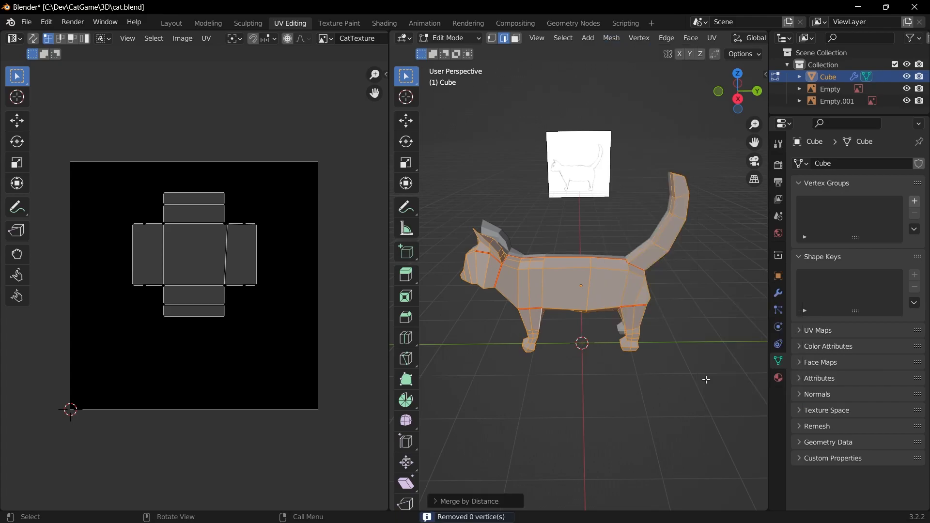
scroll(706, 380, up, 1)
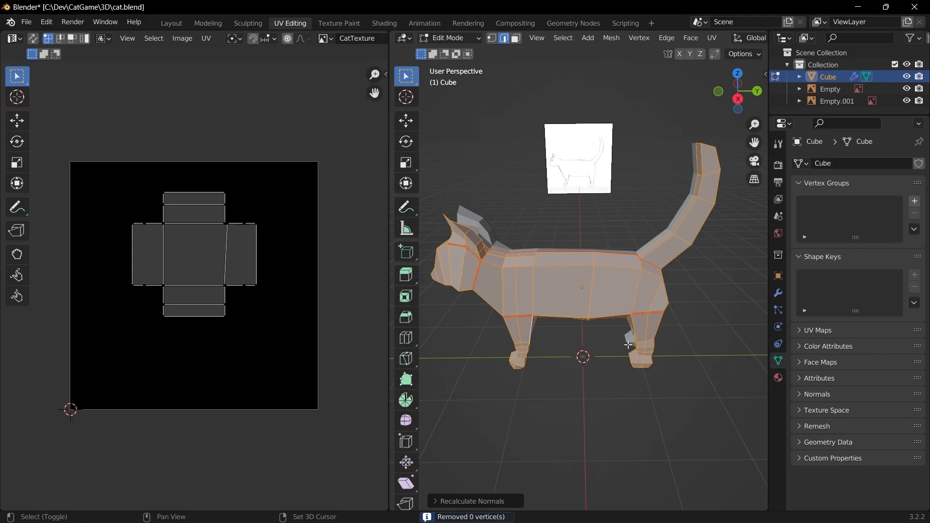
click(622, 370)
- Unwrap the whole cat mesh along its marked seams
scroll(617, 366, up, 2)
mouse_move(616, 365)
middle_down()
mouse_move(602, 368)
mouse_move(629, 356)
middle_up()
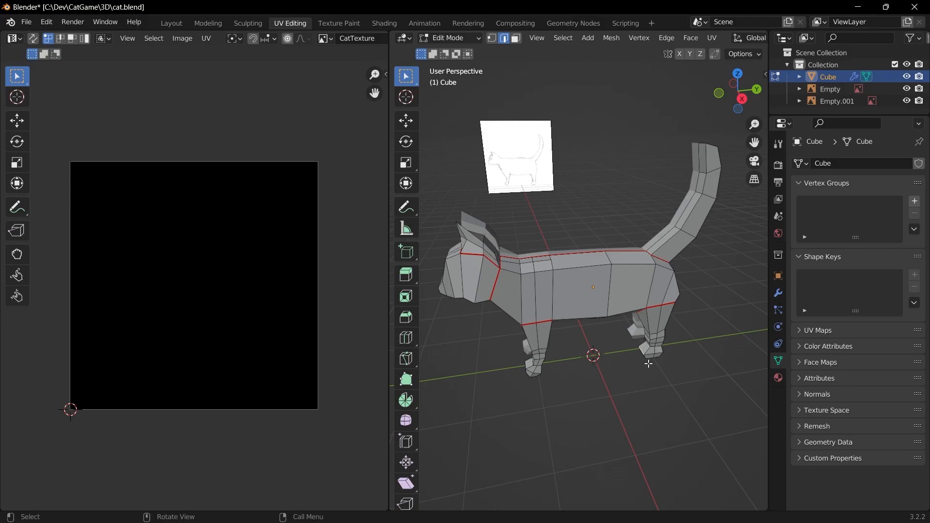
key(a)
key(u)
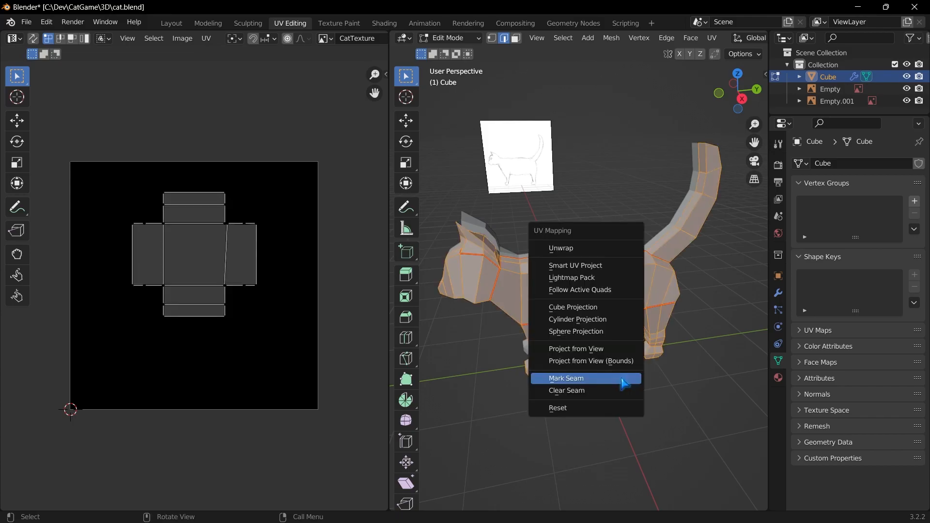
click(612, 245)
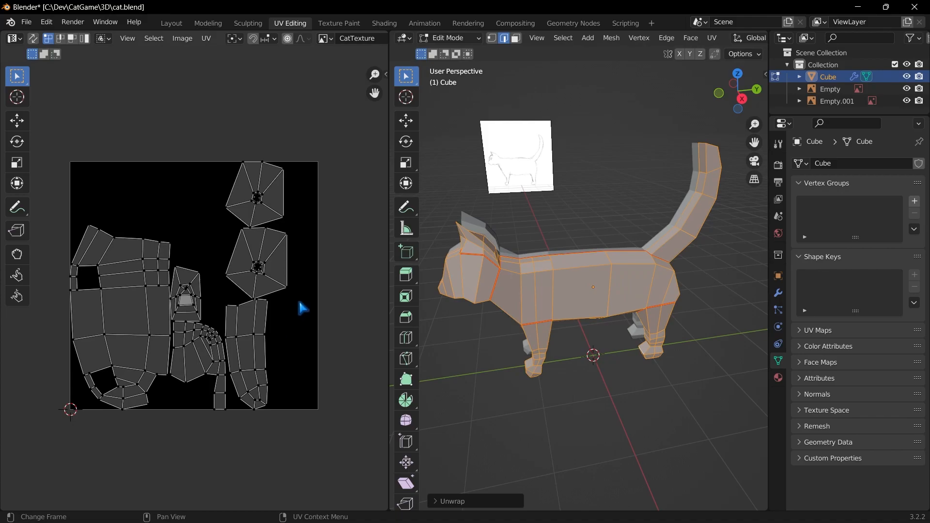
- Scale all the UV islands down together to leave free space around them on the CatTexture image
scroll(280, 293, down, 1)
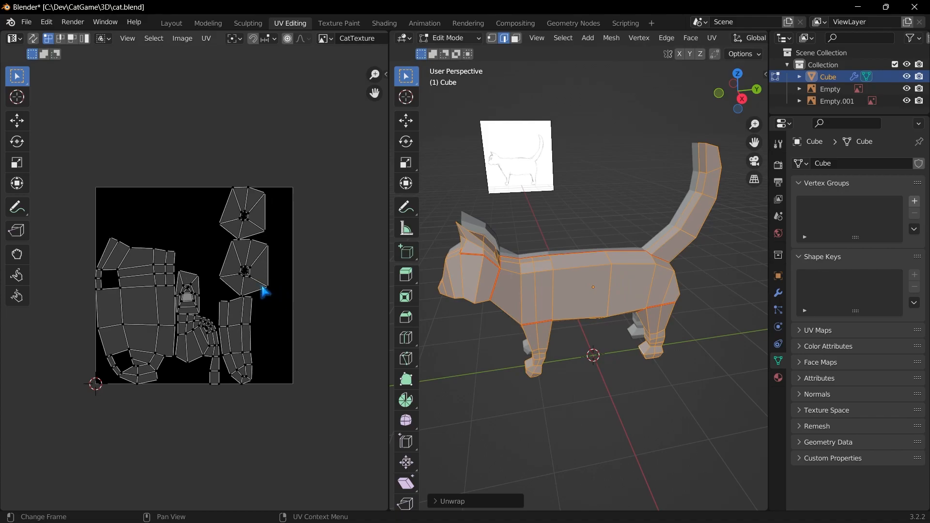
scroll(269, 241, up, 2)
scroll(272, 217, up, 3)
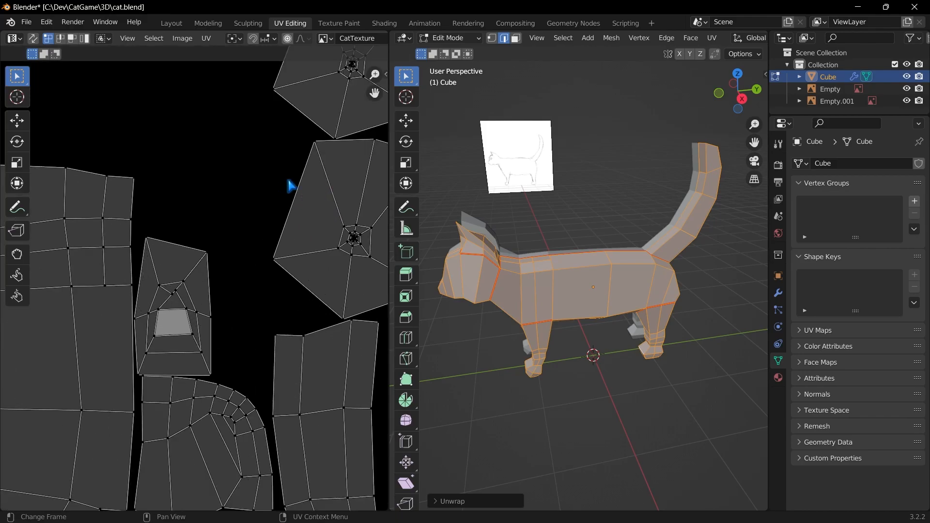
scroll(344, 149, down, 3)
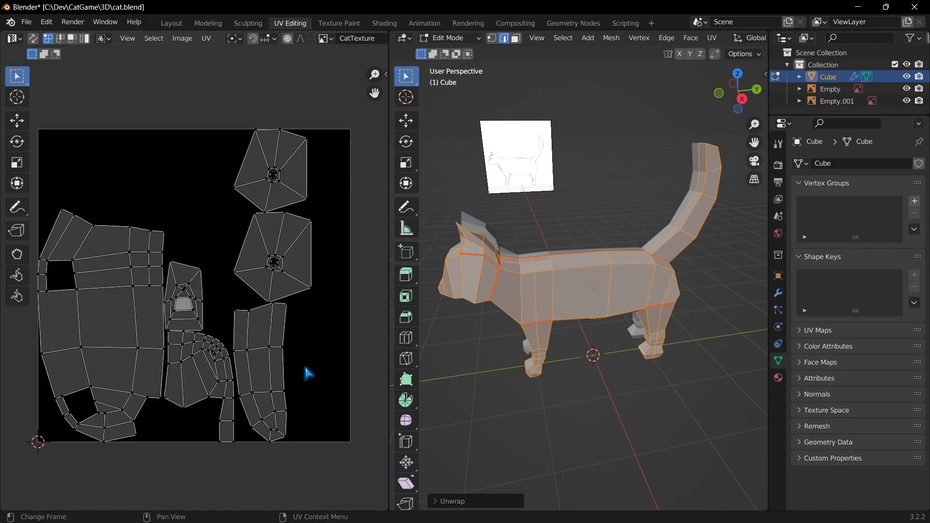
key(a)
key(s)
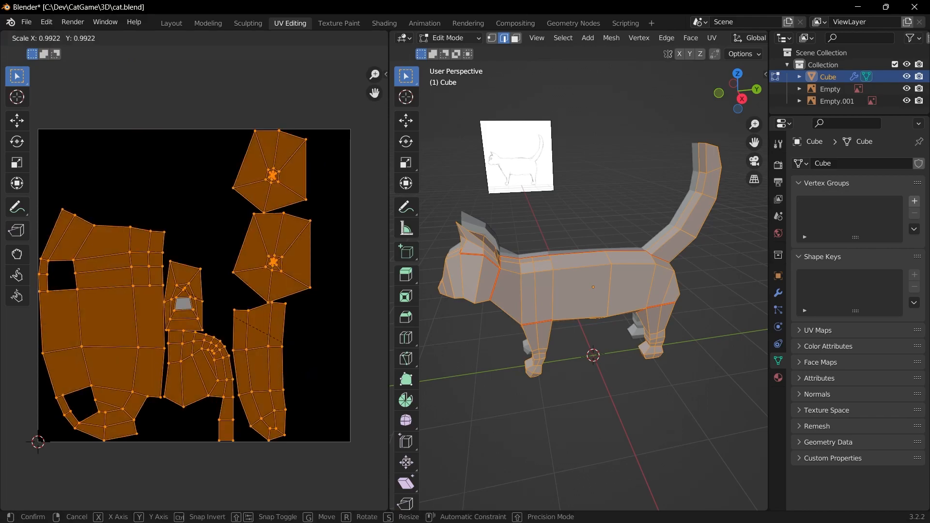
click(288, 343)
click(290, 237)
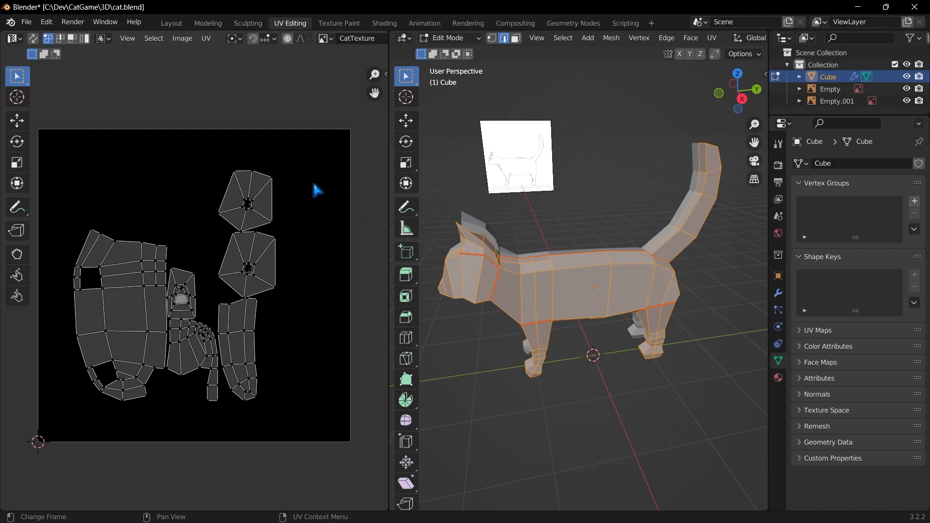
- Move the uppermost leg UV island into the upper-right corner of the texture
key(l)
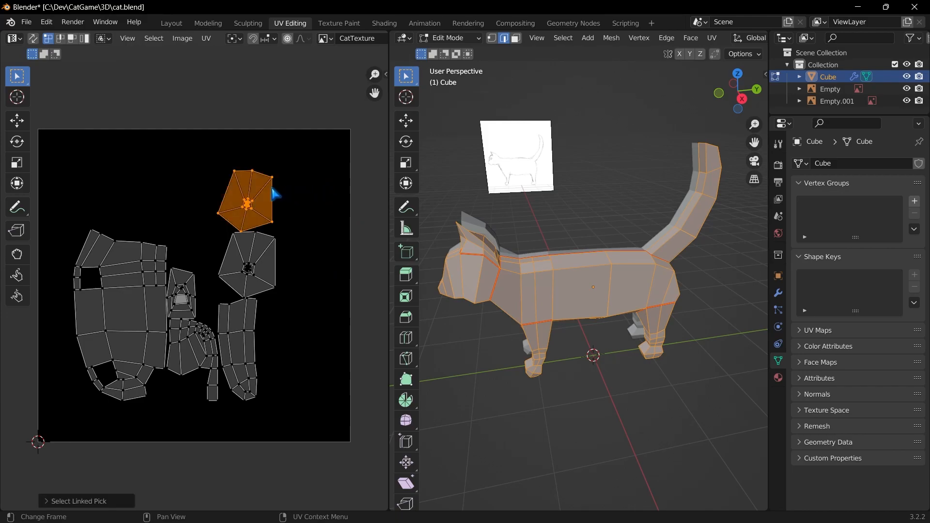
click(261, 190)
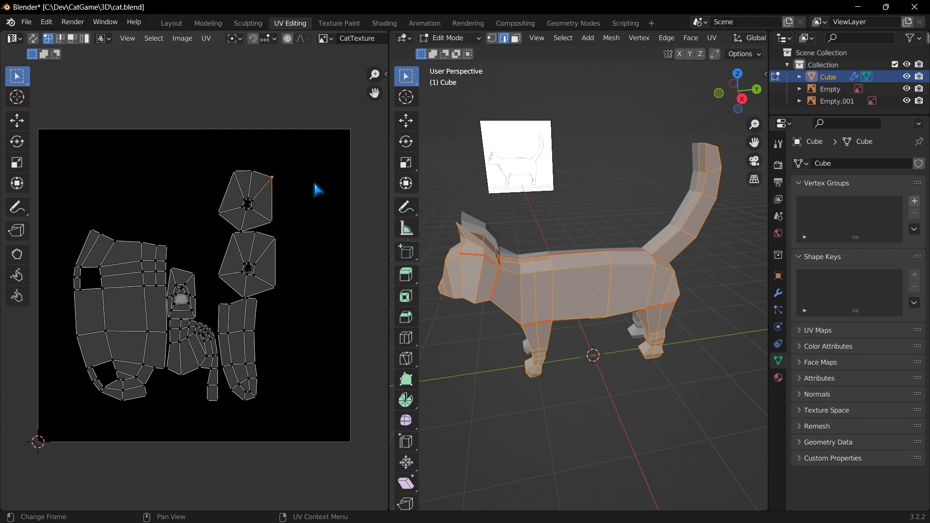
key(l)
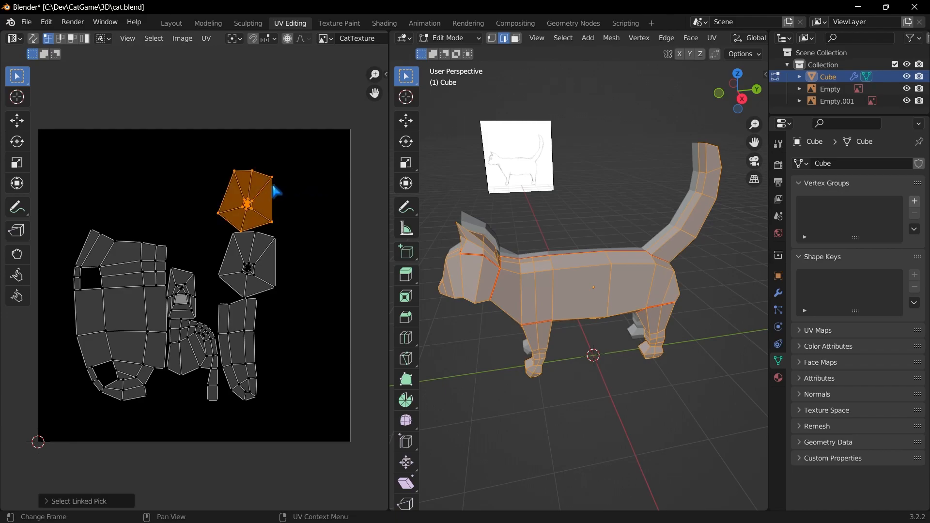
key(g)
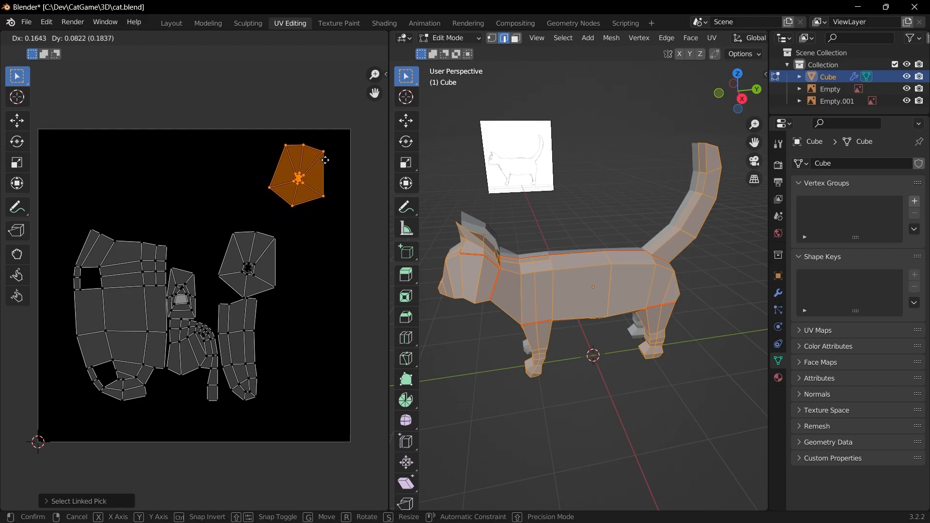
click(330, 155)
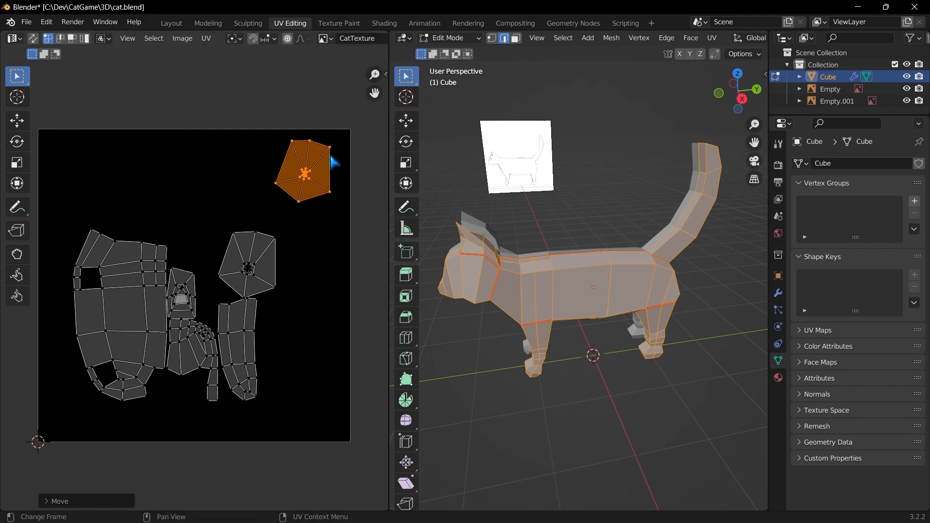
- Move the other leg's UV island directly below the first one, leaving a gap between them
click(325, 234)
key(l)
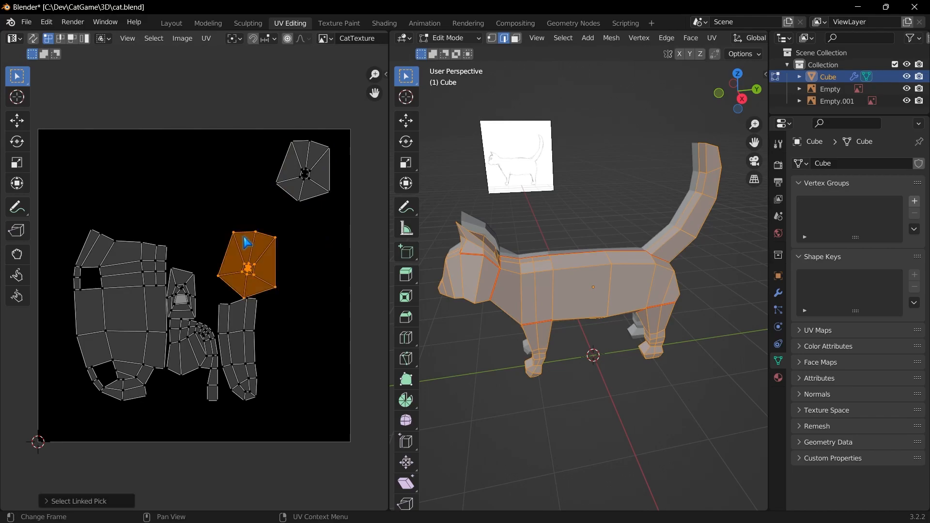
key(g)
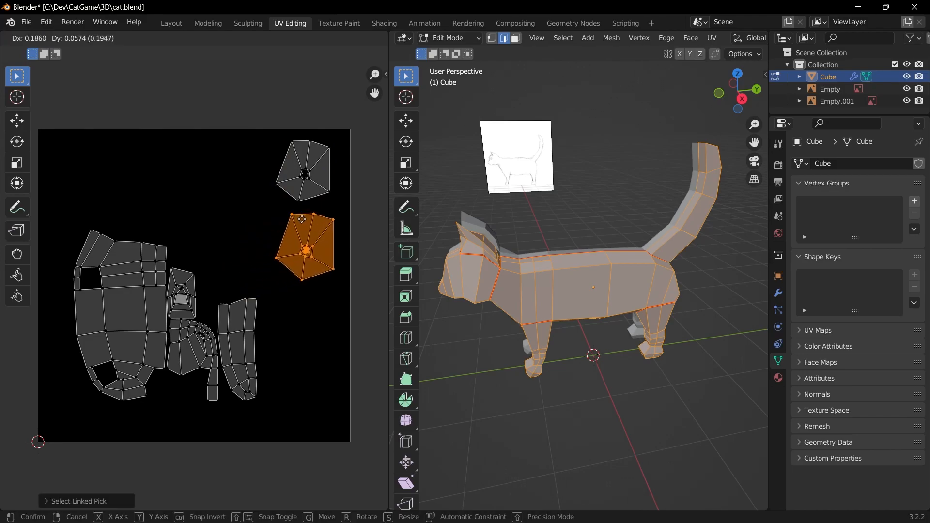
click(302, 220)
- Move the long tail UV island to the lower-right area of the texture, beneath the two leg islands
click(260, 346)
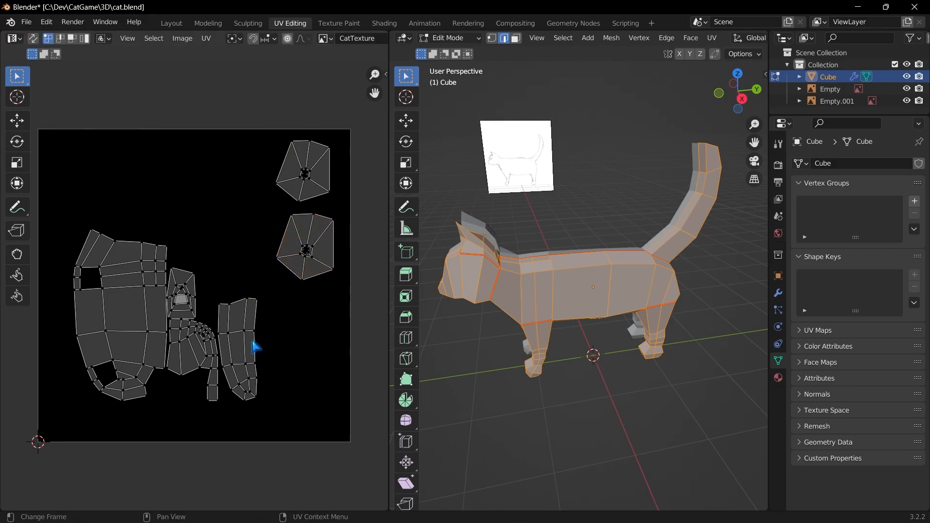
key(l)
key(g)
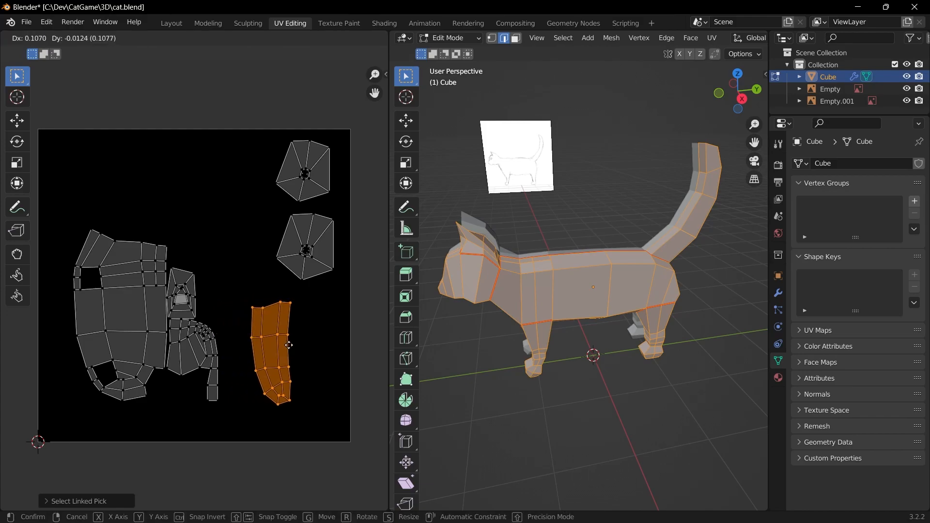
click(316, 351)
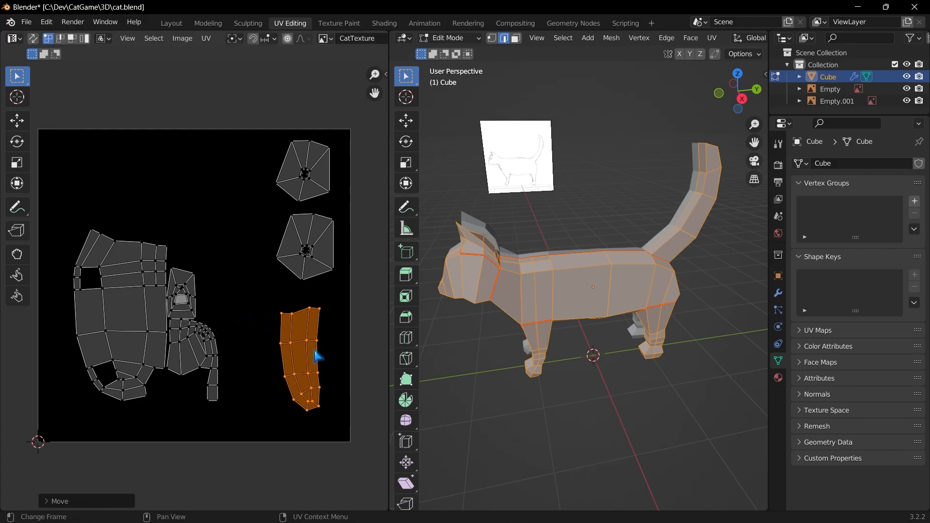
- Move the ear's UV island up into the empty space above the body island, near the texture's upper edge
click(242, 344)
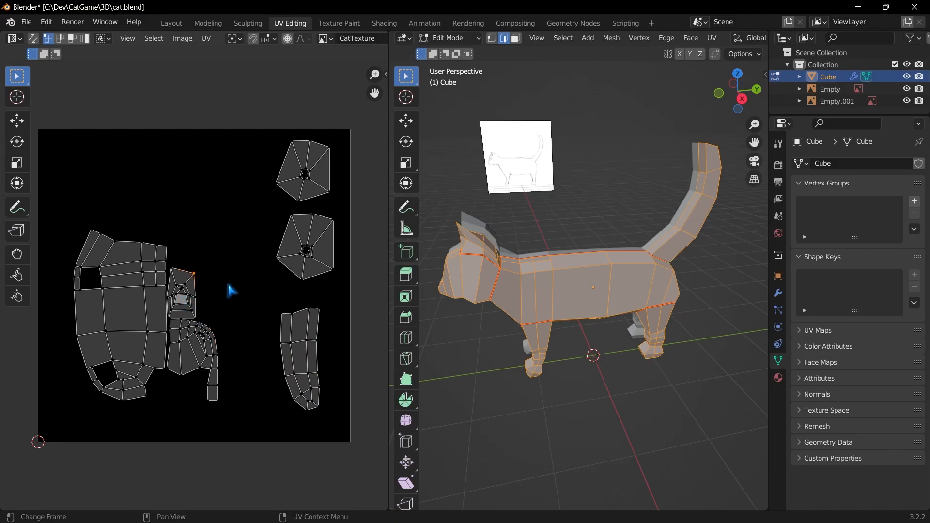
key(l)
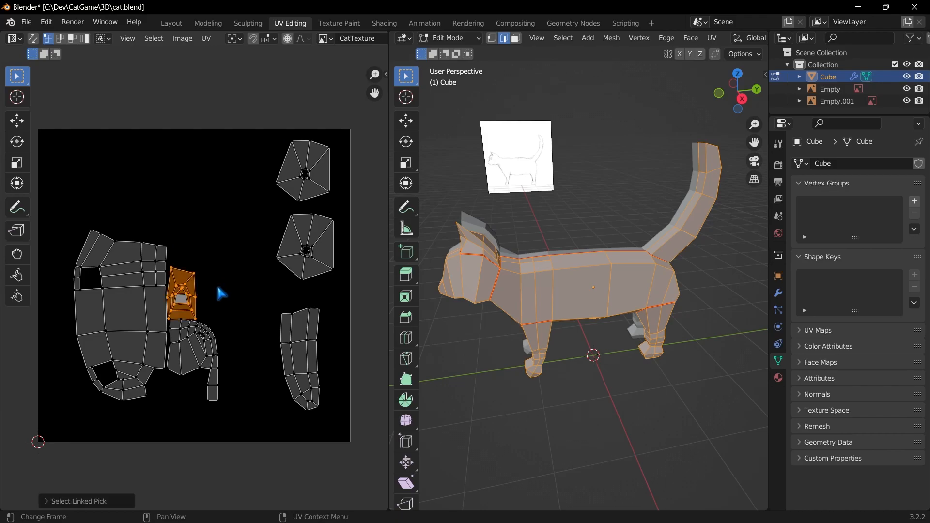
key(g)
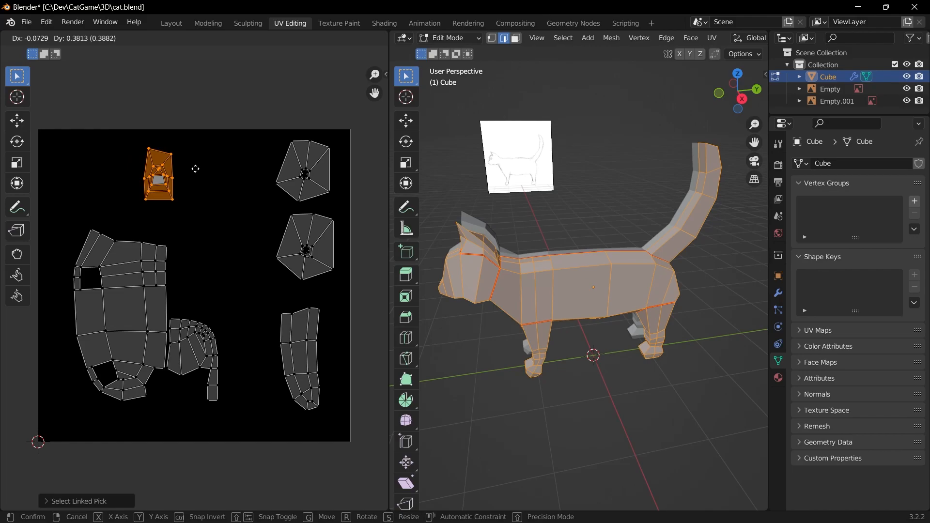
click(195, 168)
key(h)
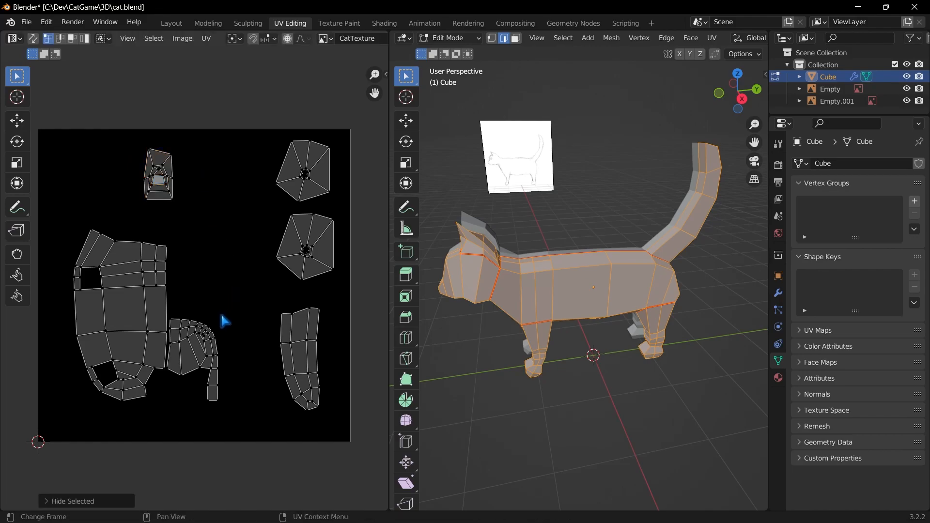
- Move the head's UV island up beside the ear island, between it and the leg islands
key(l)
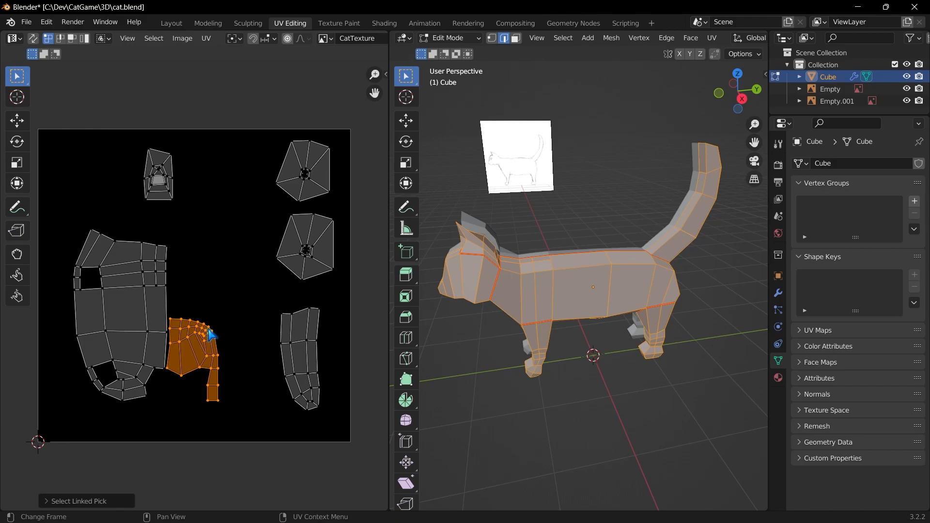
key(g)
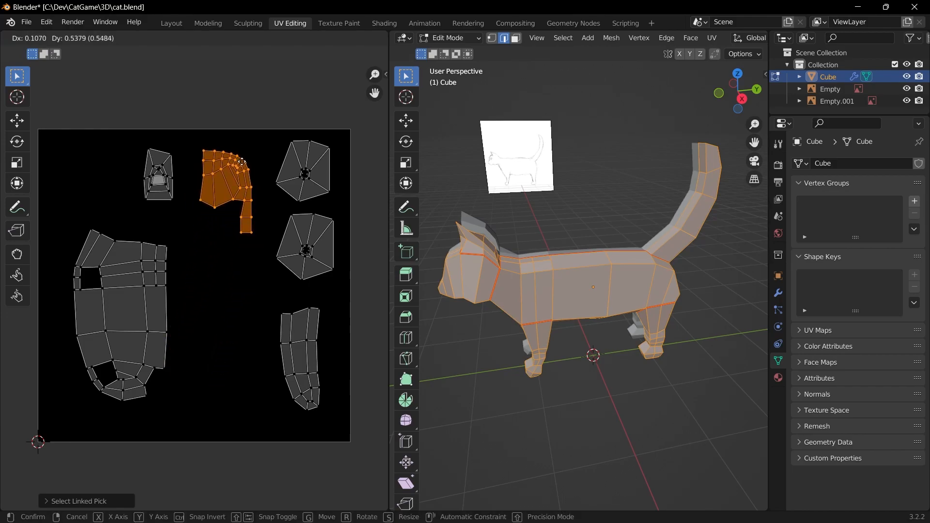
click(229, 162)
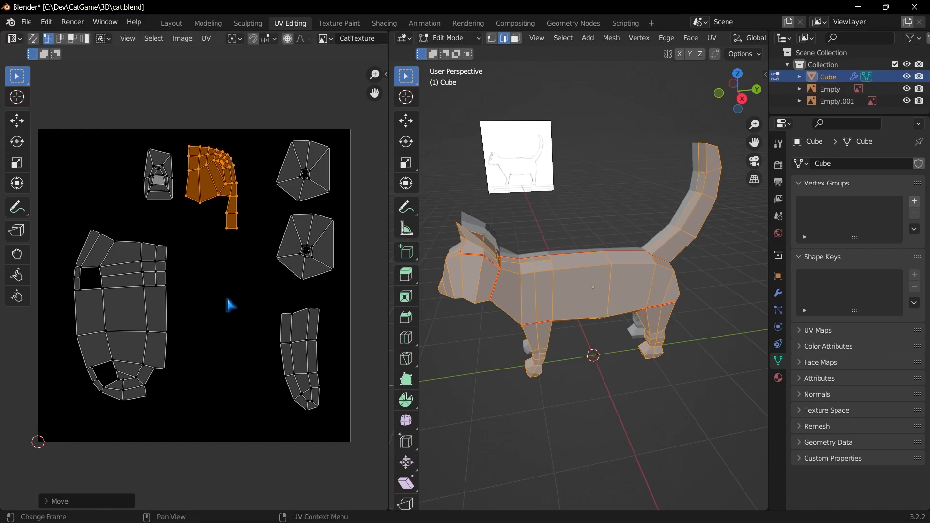
- Move the body's UV island toward the middle of the texture, slightly lower, and save the file
click(231, 305)
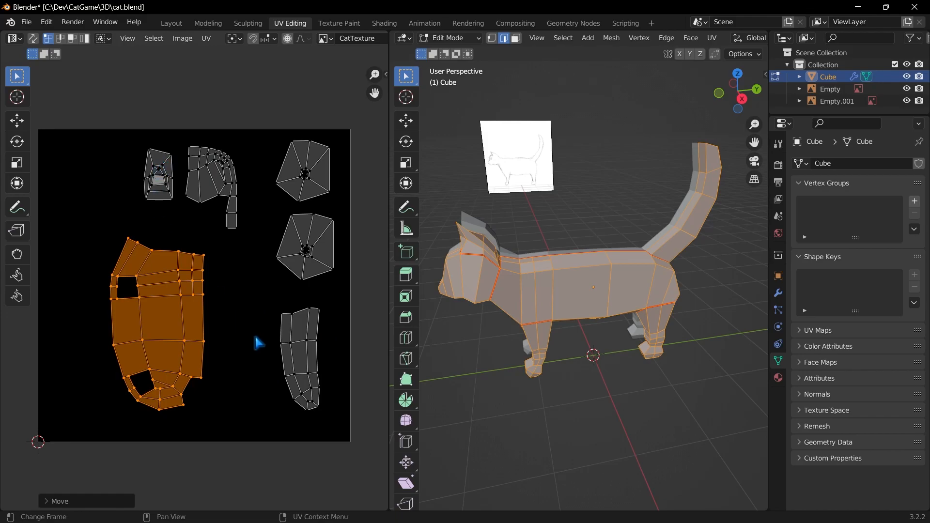
click(259, 343)
key(ctrl+s)
- Switch to the Texture Paint workspace and fit the whole CatTexture image in the image editor
click(339, 24)
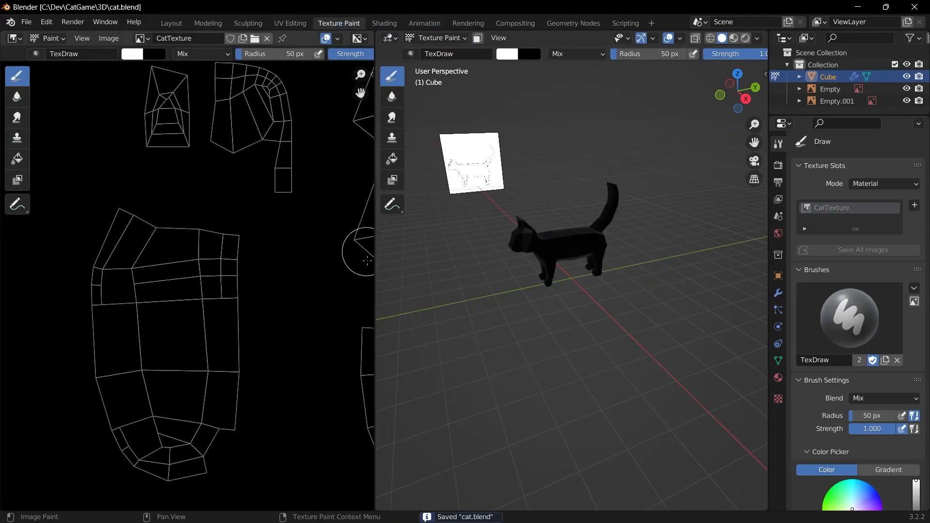
key(Home)
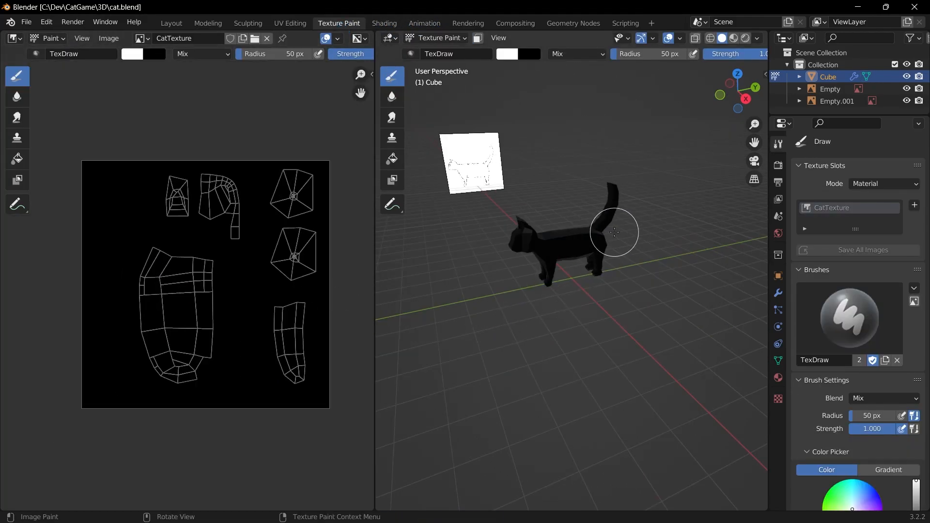
middle_drag(635, 241, 509, 353)
scroll(609, 228, up, 2)
middle_drag(577, 245, 587, 240)
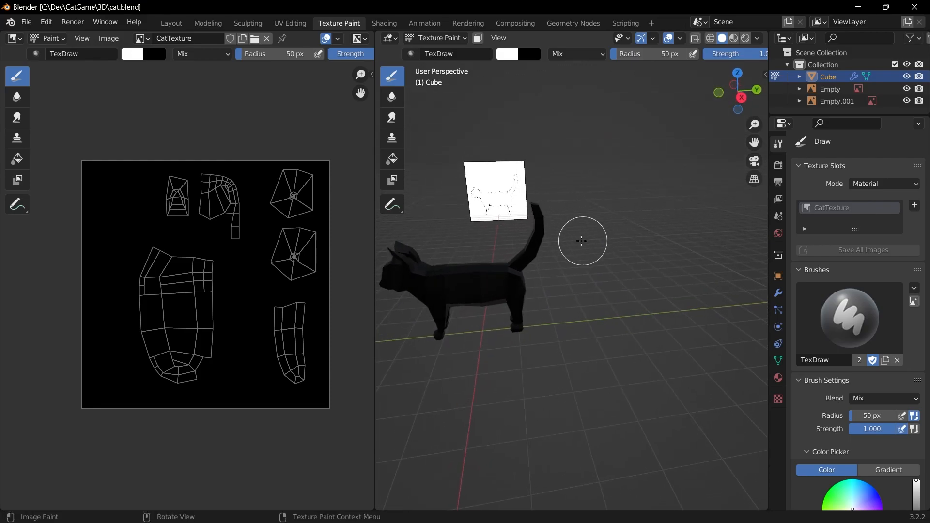
- Try a white TexDraw stroke along the cat's tail on the 3D model, and undo it
mouse_move(546, 239)
mouse_down()
mouse_move(532, 237)
mouse_move(554, 207)
mouse_up()
scroll(626, 271, up, 1)
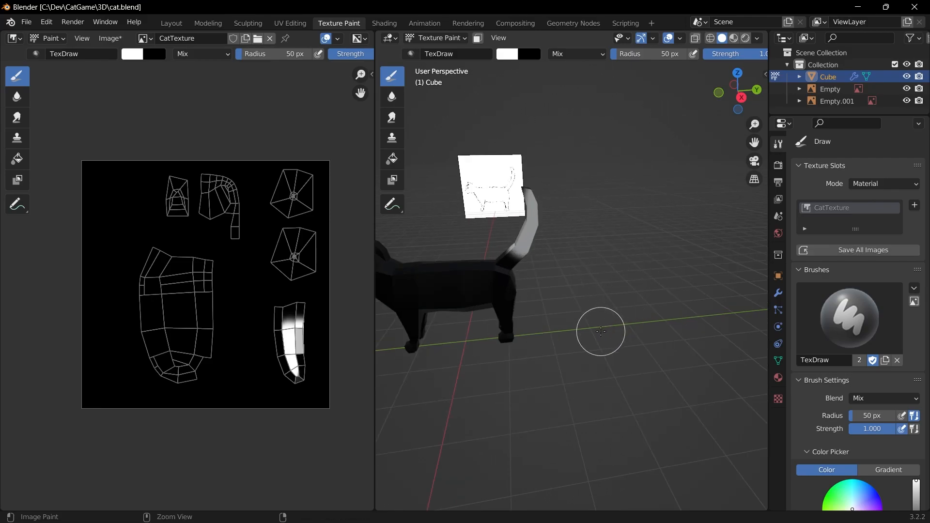
key(ctrl+z)
middle_drag(596, 318, 613, 305)
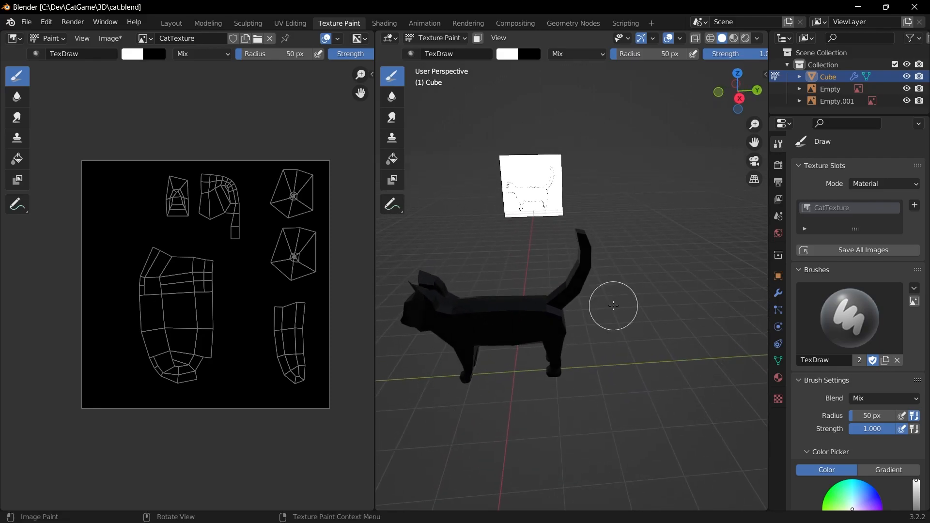
scroll(613, 305, up, 1)
shift+middle_drag(603, 340, 648, 316)
scroll(648, 315, up, 1)
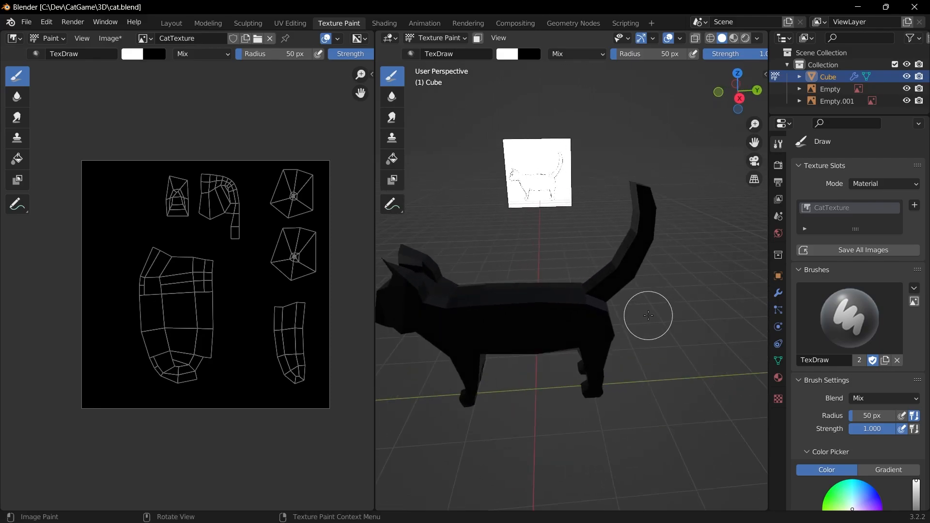
scroll(679, 330, down, 1)
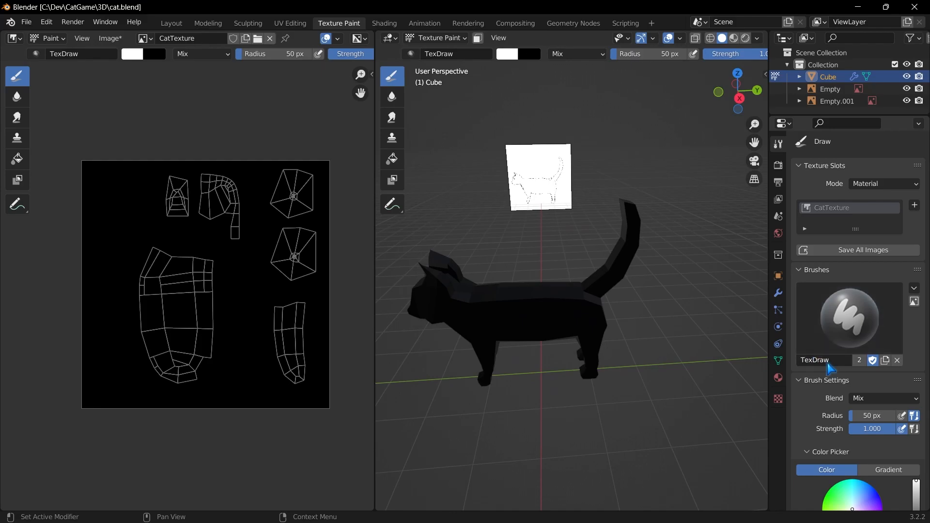
- In Edit Mode with face selection, select a face at the tail's tip and grow the selection twice
click(436, 38)
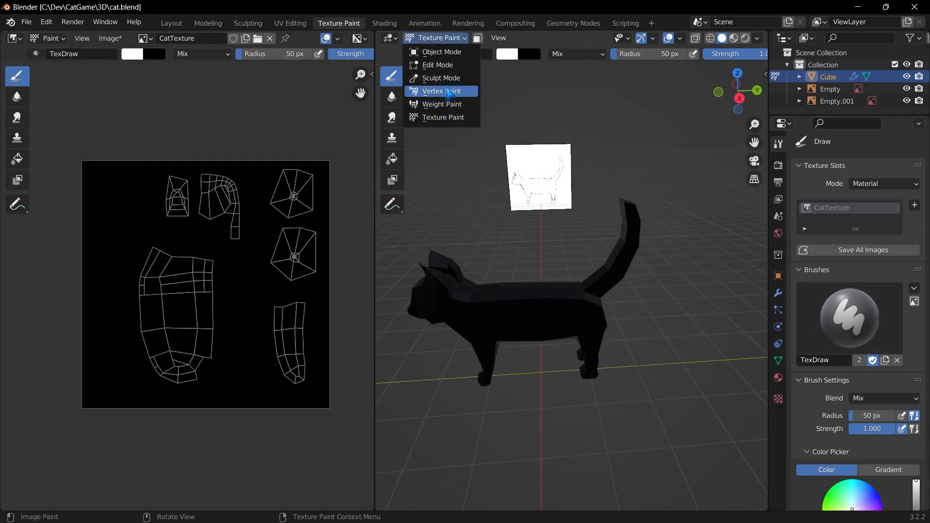
click(449, 65)
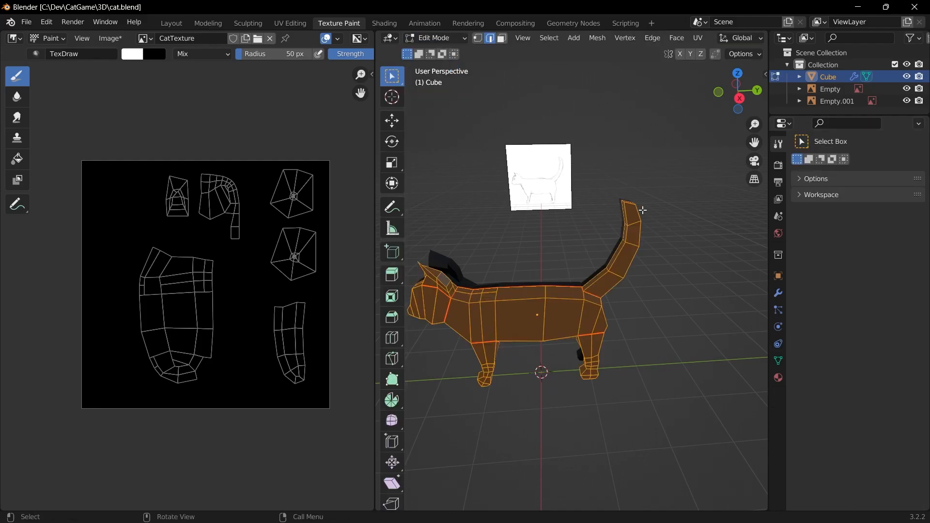
middle_drag(629, 246, 551, 139)
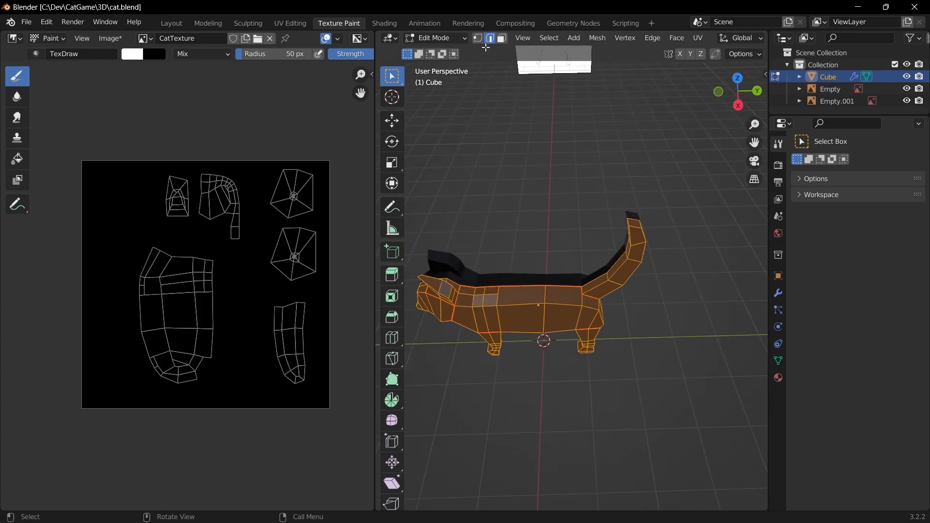
click(502, 39)
click(640, 226)
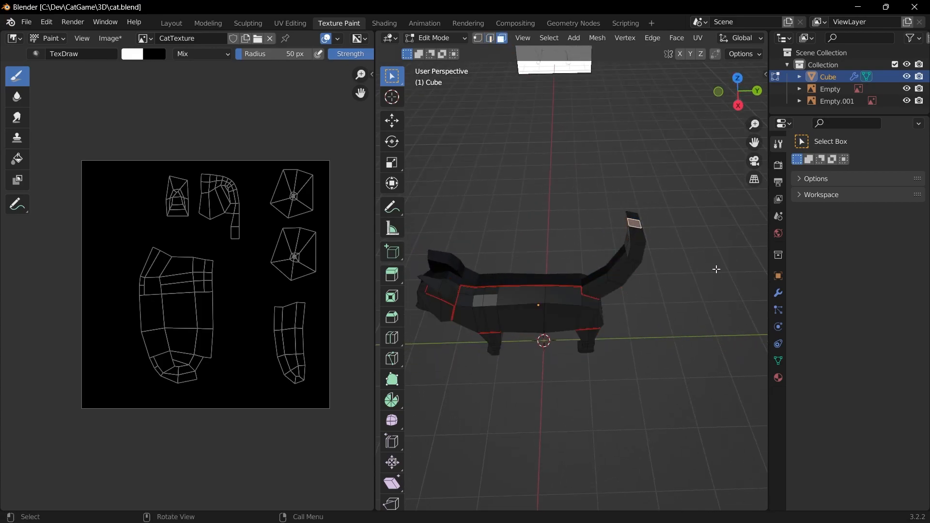
middle_drag(715, 306, 714, 264)
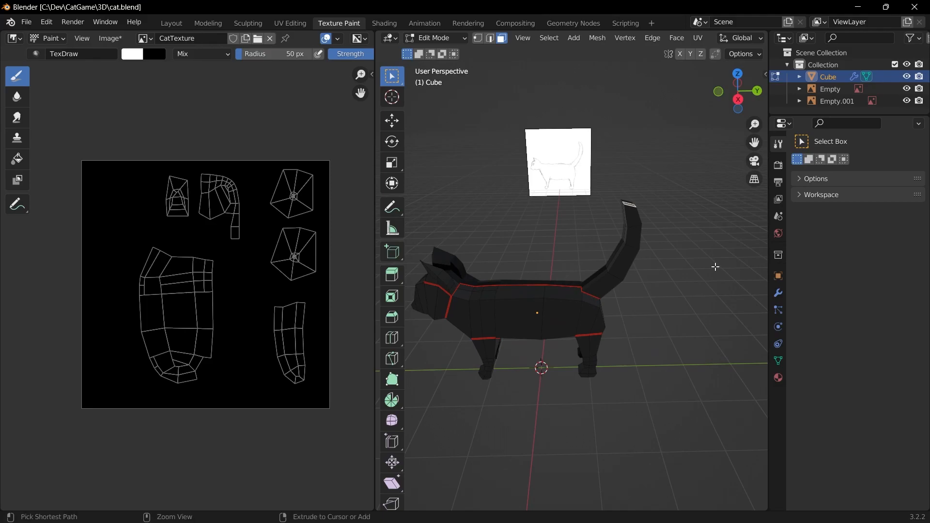
key(ctrl+KP_Add)
key(ctrl+KP_Add)
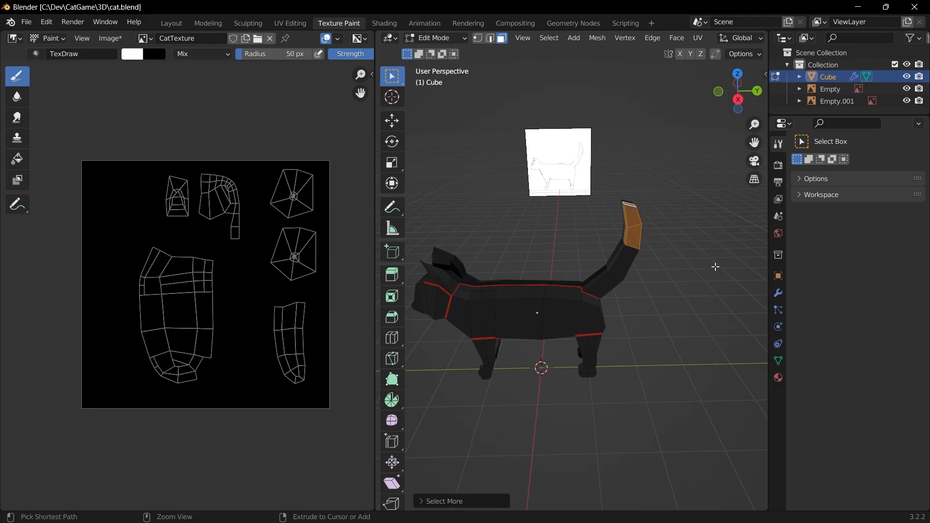
middle_drag(723, 227, 678, 272)
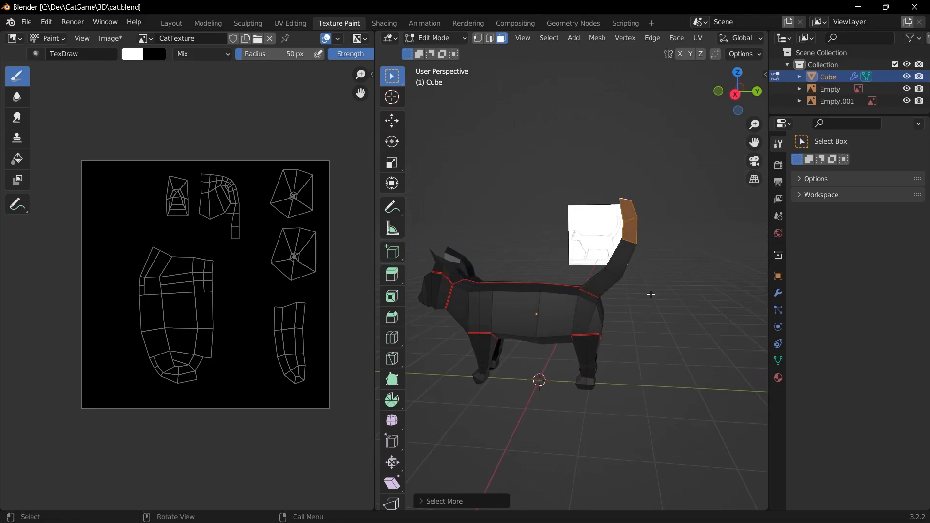
- Return to Texture Paint mode and enable the face selection mask so only the tail tip can be painted
click(459, 38)
click(456, 120)
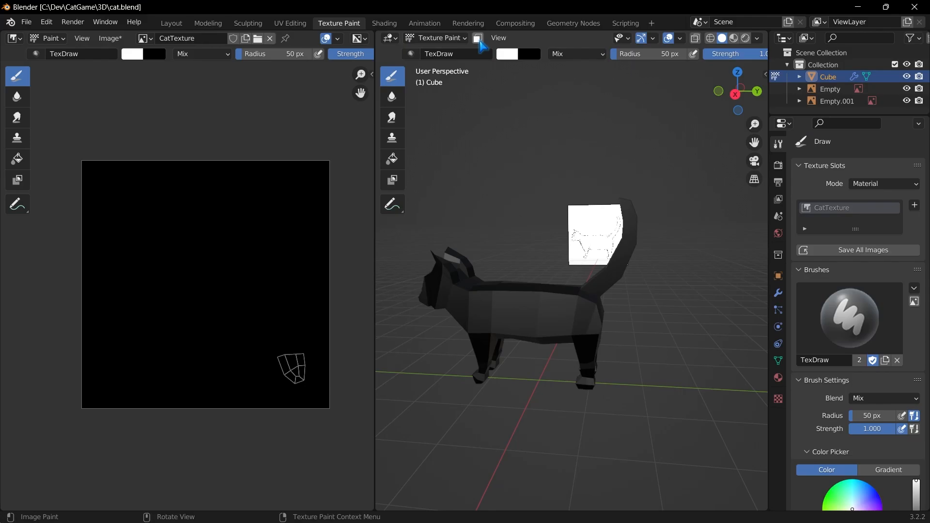
click(478, 38)
mouse_move(669, 380)
middle_down()
mouse_move(650, 388)
mouse_move(569, 277)
middle_up()
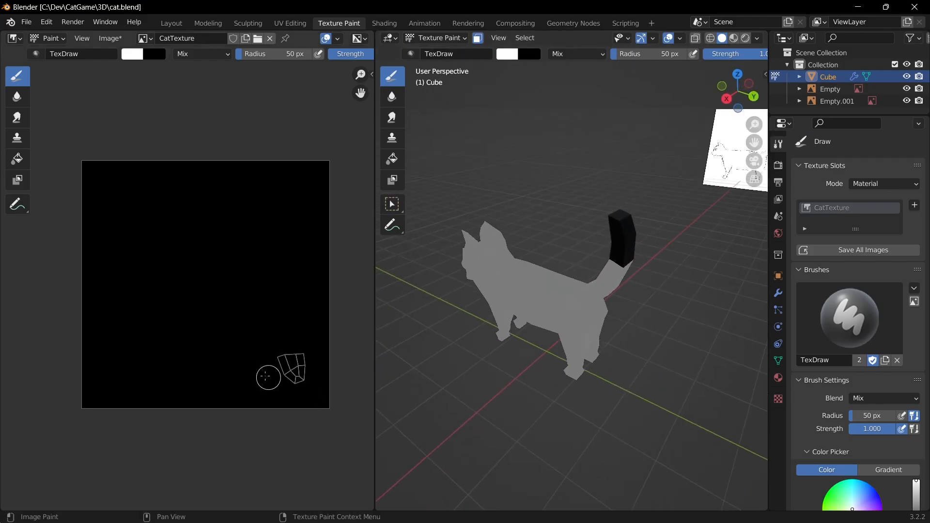
middle_drag(547, 373, 630, 388)
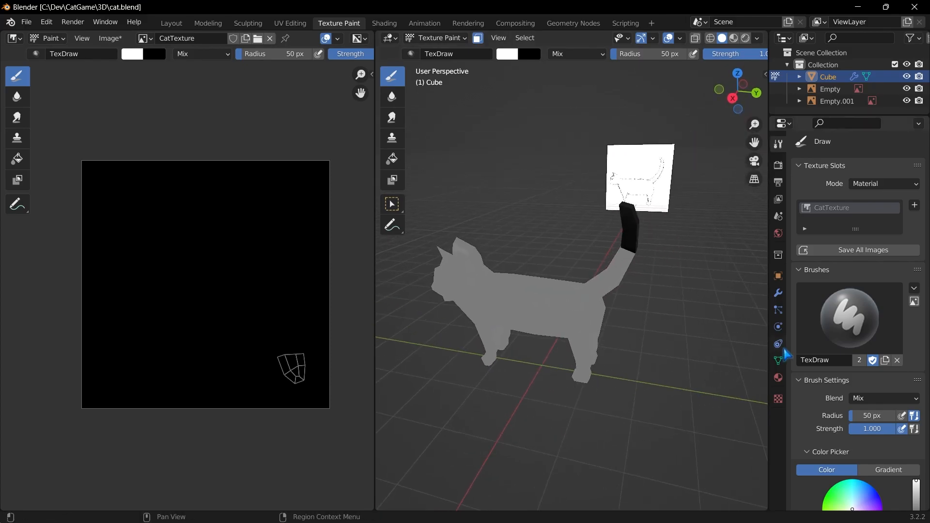
- Set the draw brush's falloff curve to the flat, constant preset
scroll(833, 372, down, 6)
scroll(833, 372, down, 4)
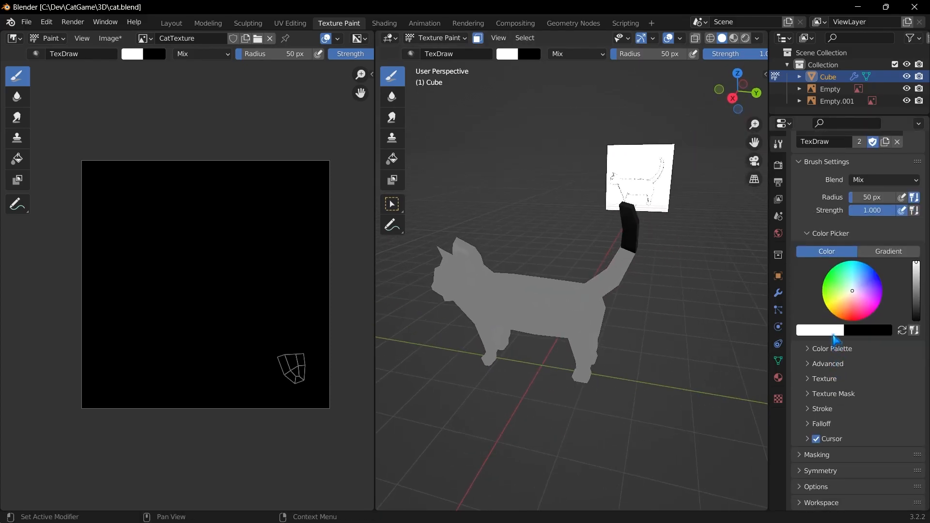
click(819, 424)
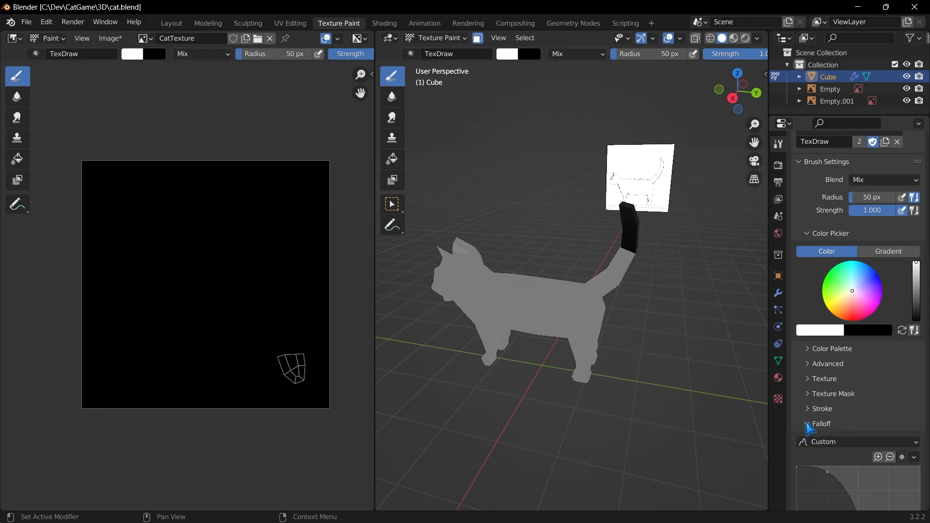
scroll(843, 425, down, 3)
scroll(846, 429, down, 5)
click(862, 407)
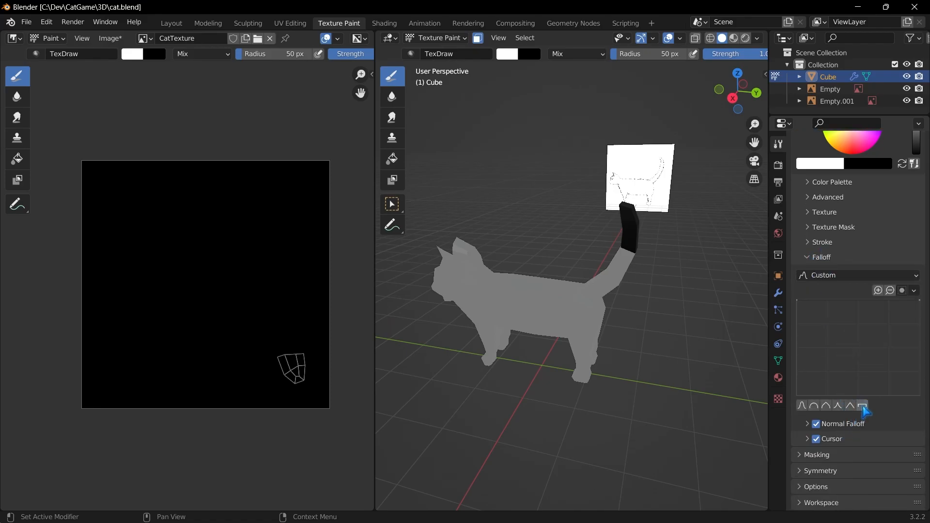
- Paint the masked tail tip white on all sides, and turn off the face selection mask
scroll(572, 328, up, 3)
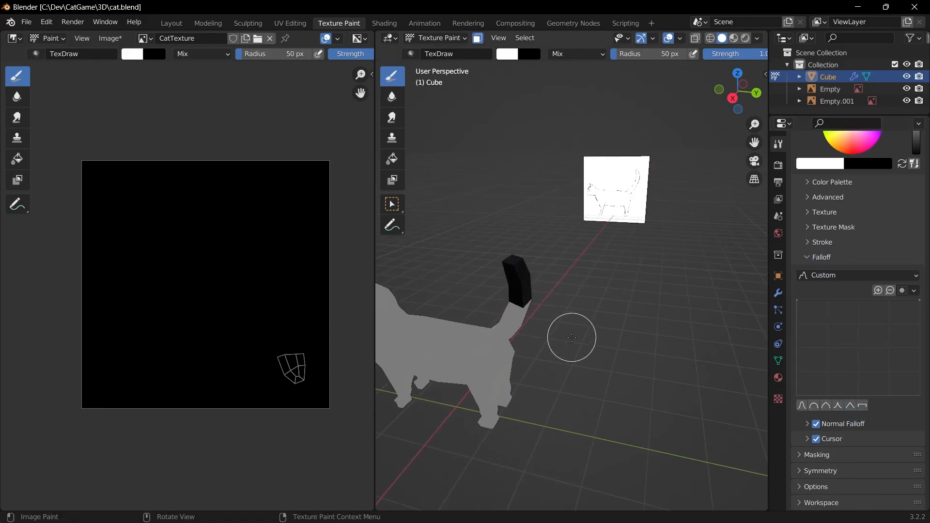
mouse_move(525, 318)
mouse_down()
mouse_move(503, 277)
mouse_move(539, 207)
mouse_up()
middle_drag(506, 327, 664, 314)
mouse_move(623, 298)
mouse_down()
mouse_move(598, 295)
mouse_move(559, 256)
mouse_up()
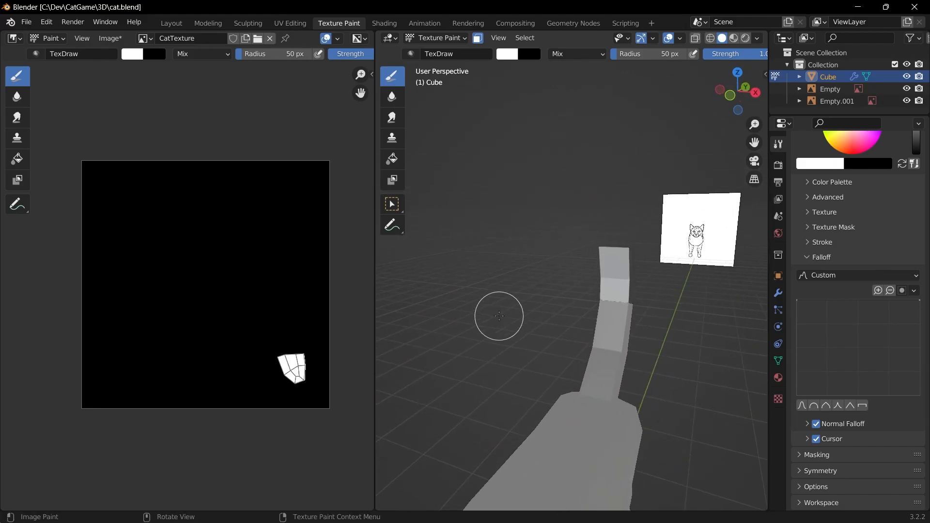
mouse_move(614, 289)
middle_down()
mouse_move(485, 355)
mouse_move(691, 322)
middle_up()
middle_drag(480, 356, 722, 334)
shift+middle_drag(427, 383, 587, 275)
click(478, 39)
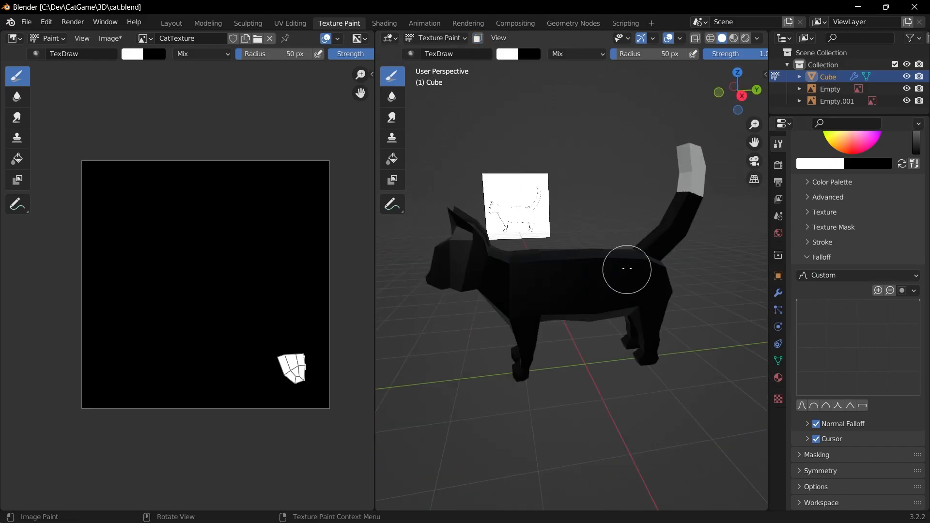
- Blend the border between the white tail tip and the black tail with the Soften brush
scroll(570, 177, up, 4)
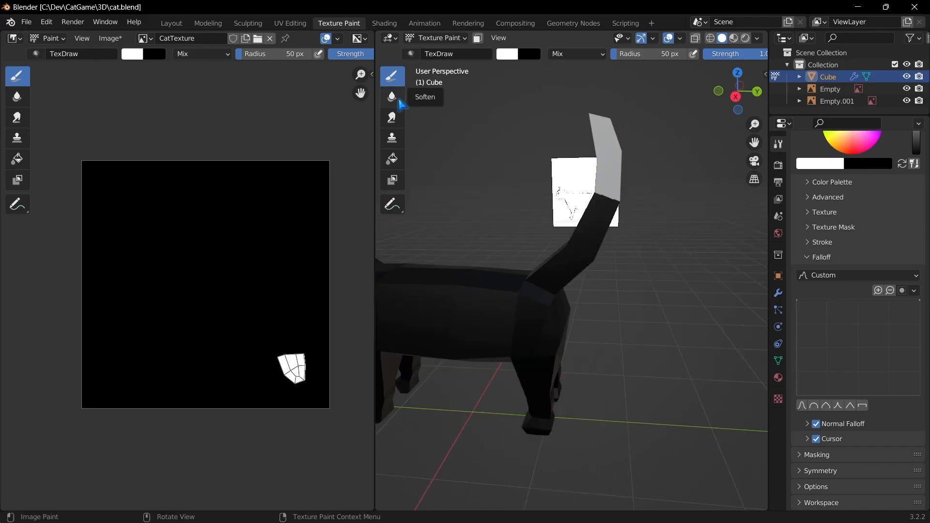
click(392, 96)
scroll(625, 220, up, 3)
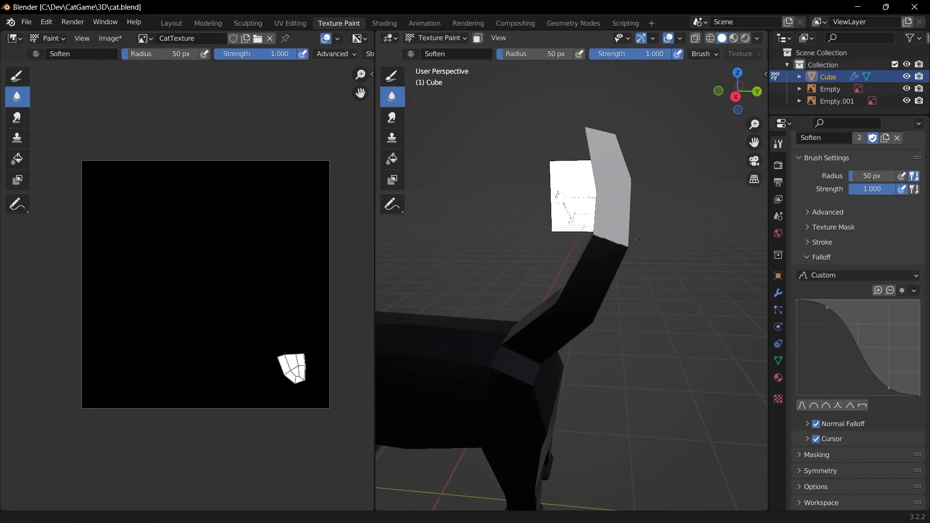
mouse_move(614, 232)
middle_down()
mouse_move(498, 237)
mouse_move(519, 246)
mouse_move(472, 270)
mouse_move(425, 235)
mouse_move(868, 246)
middle_up()
mouse_move(684, 243)
shift+middle_down()
mouse_move(629, 206)
mouse_move(667, 266)
mouse_move(671, 353)
mouse_move(617, 349)
shift+middle_up()
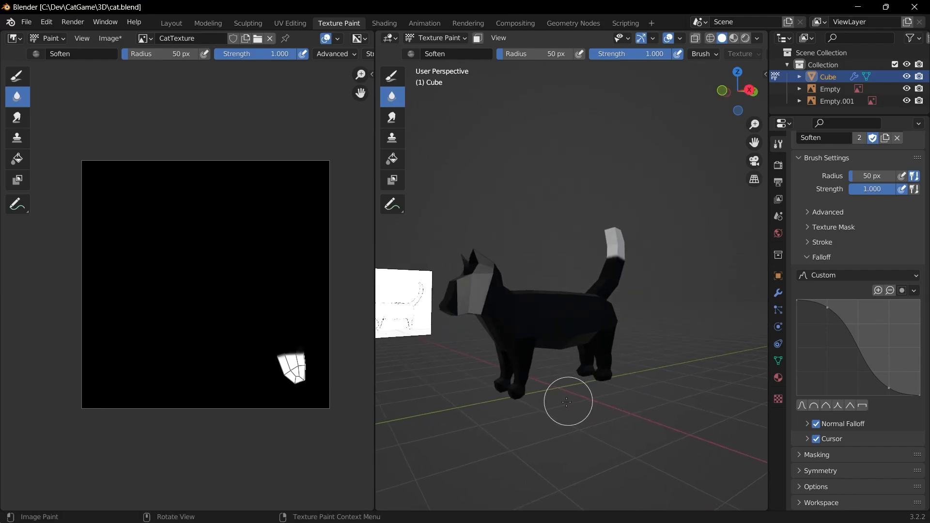
- In Edit Mode, select the underside faces of the cat's front and rear paws
key(Tab)
middle_drag(546, 426, 580, 295)
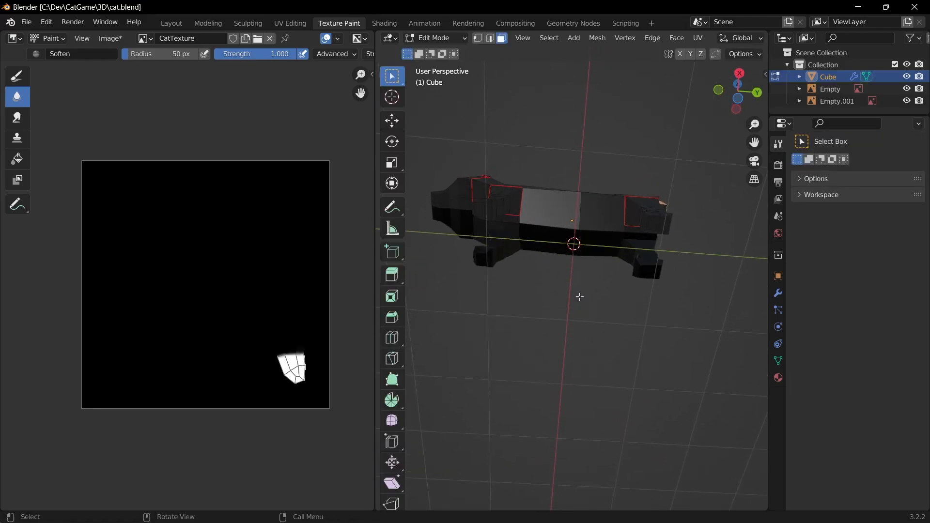
scroll(581, 293, up, 3)
scroll(561, 280, down, 2)
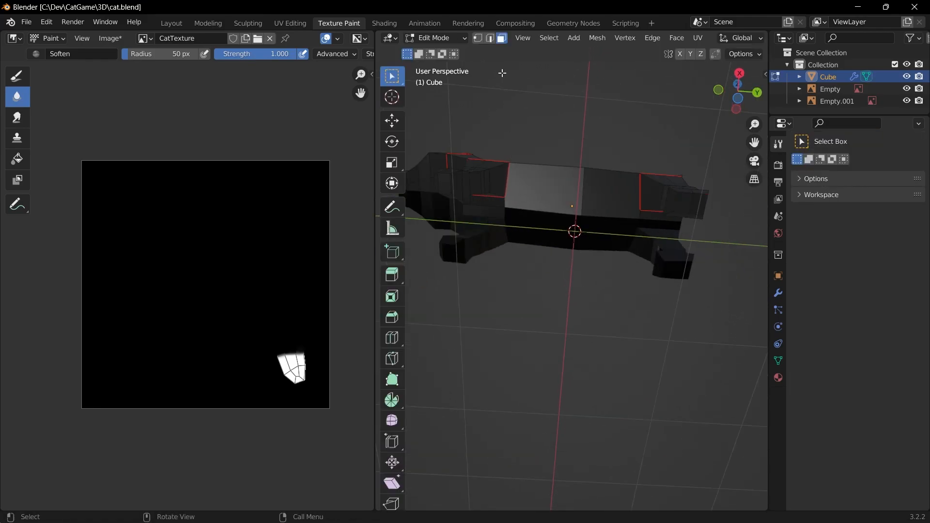
middle_drag(505, 242, 580, 416)
middle_drag(568, 418, 583, 307)
click(545, 206)
mouse_move(545, 206)
middle_down()
mouse_move(594, 370)
mouse_move(674, 322)
mouse_move(670, 376)
mouse_move(659, 318)
middle_up()
click(633, 284)
middle_drag(545, 370, 669, 350)
shift+click(471, 92)
middle_drag(565, 253, 517, 408)
scroll(517, 408, down, 2)
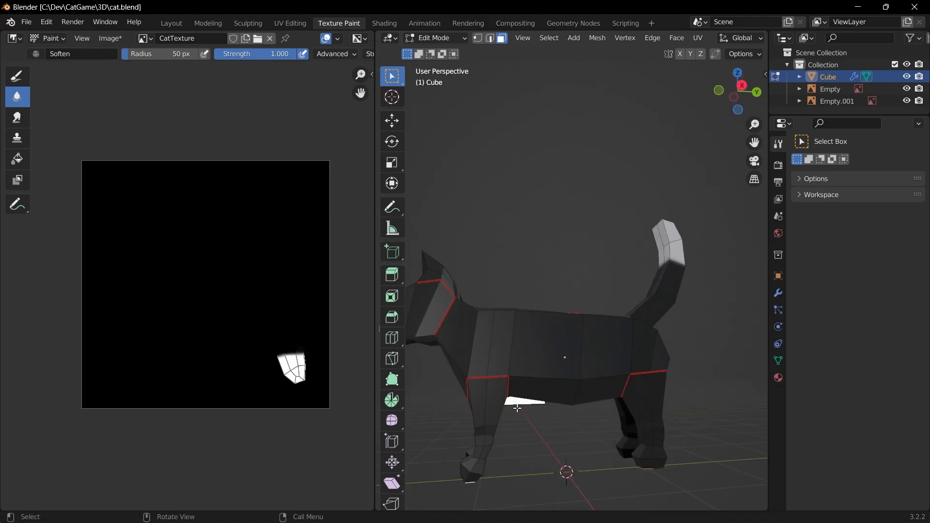
- Grow the face selection three times to cover the whole front and rear paws
key(ctrl+KP_Add)
key(ctrl+KP_Add)
key(ctrl+KP_Add)
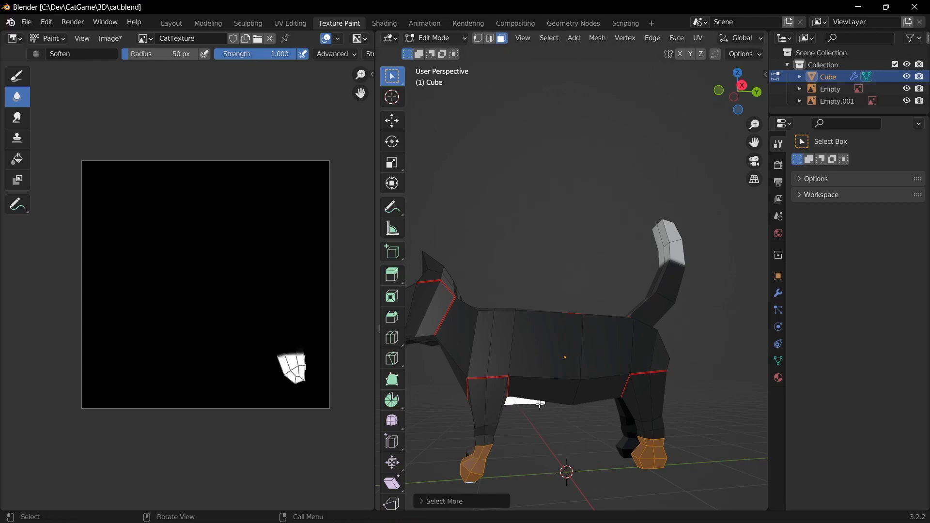
scroll(515, 452, down, 2)
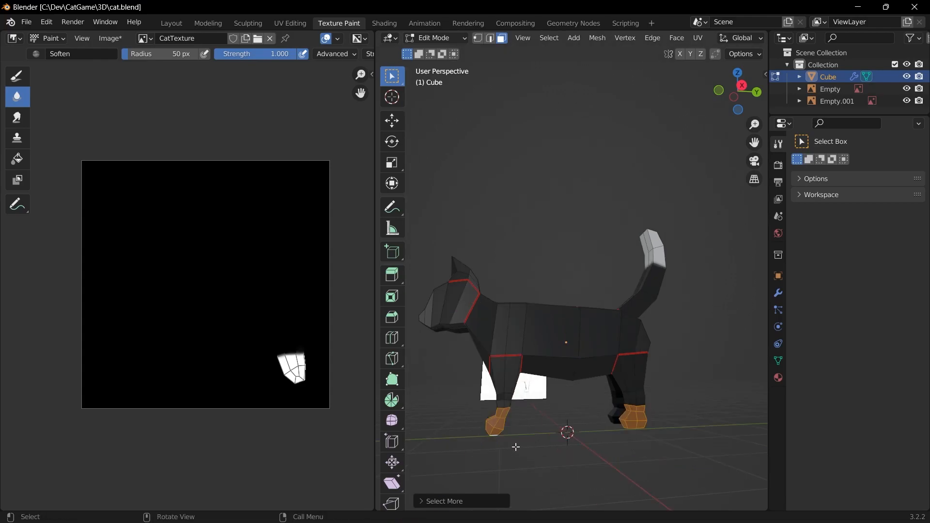
- Go back to Texture Paint mode and enable the face selection mask to limit painting to the paws
click(436, 38)
click(456, 118)
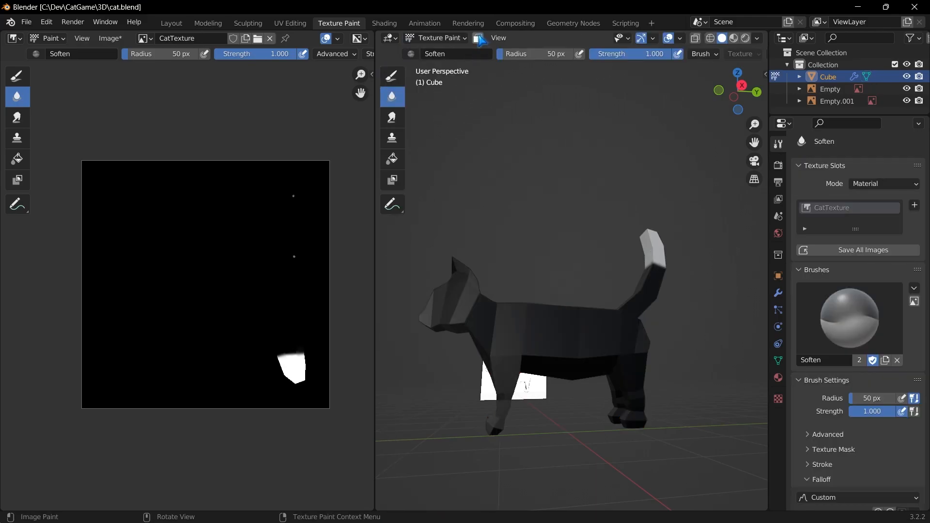
click(479, 38)
mouse_move(588, 363)
middle_down()
mouse_move(597, 341)
mouse_move(681, 368)
middle_up()
scroll(857, 290, down, 6)
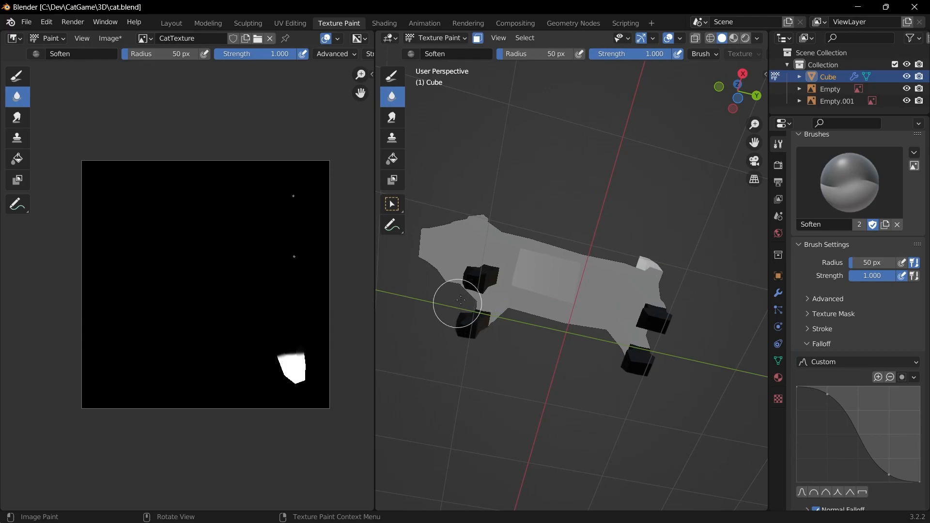
- Fill the masked paws with white using the Fill tool, and disable the face selection mask
click(393, 78)
mouse_move(540, 341)
middle_down()
mouse_move(521, 386)
mouse_move(542, 399)
middle_up()
click(393, 159)
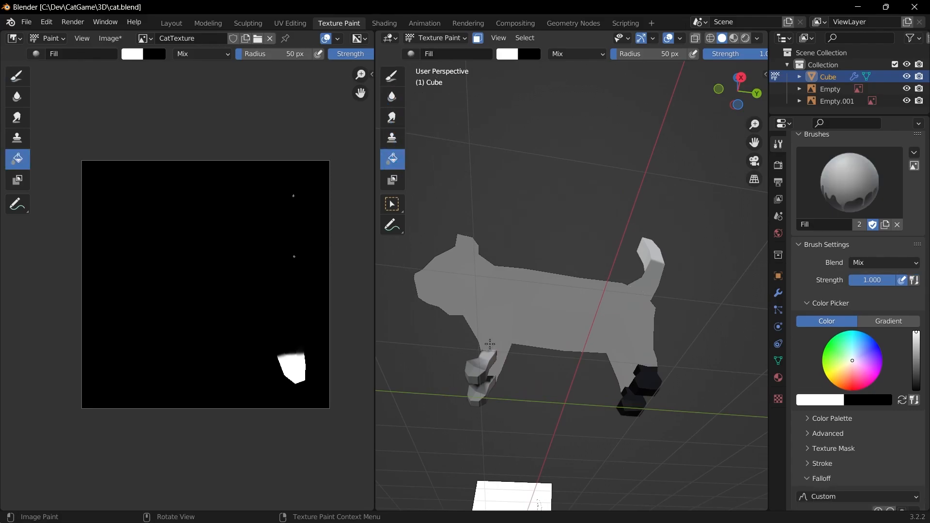
click(480, 367)
middle_drag(480, 367, 617, 440)
scroll(616, 437, up, 4)
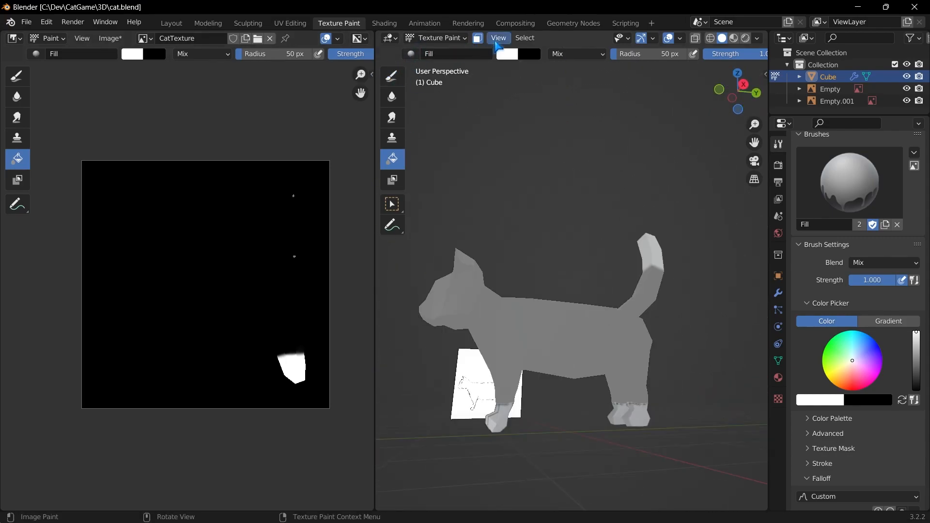
click(479, 40)
- Soften the borders between the white paws and the black legs with the Soften brush
scroll(569, 404, up, 3)
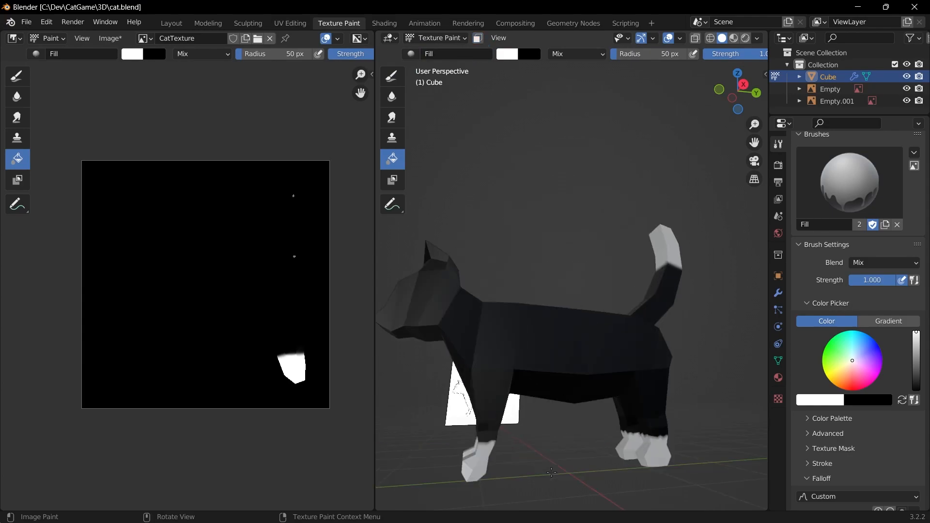
shift+middle_drag(557, 458, 438, 222)
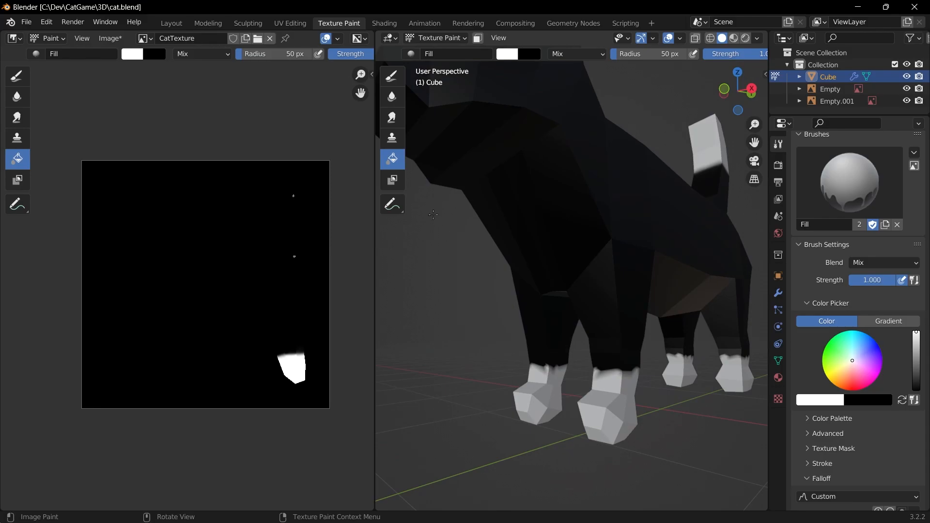
click(392, 97)
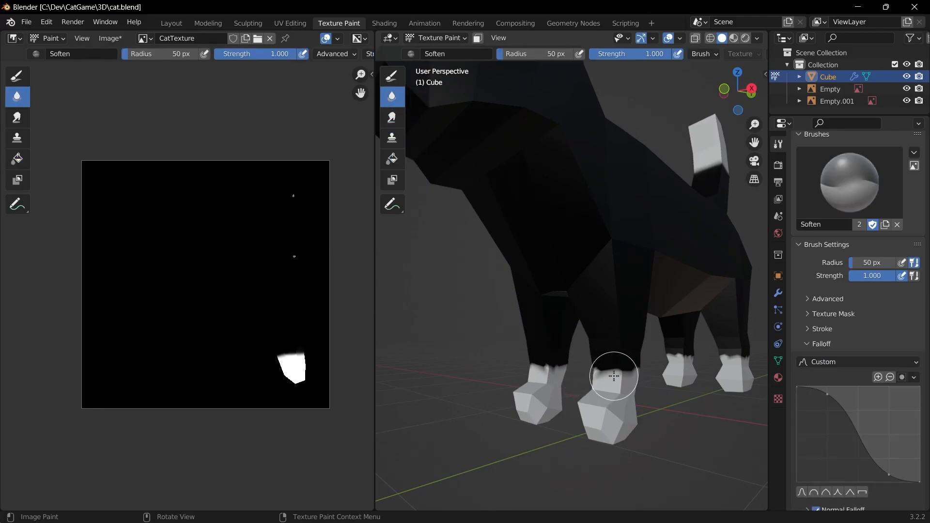
middle_drag(672, 397, 441, 353)
middle_drag(515, 353, 599, 335)
- Save the blend file and save the painted texture as CatTexture.png in C:\Dev\CatGame\3D\
key(ctrl+s)
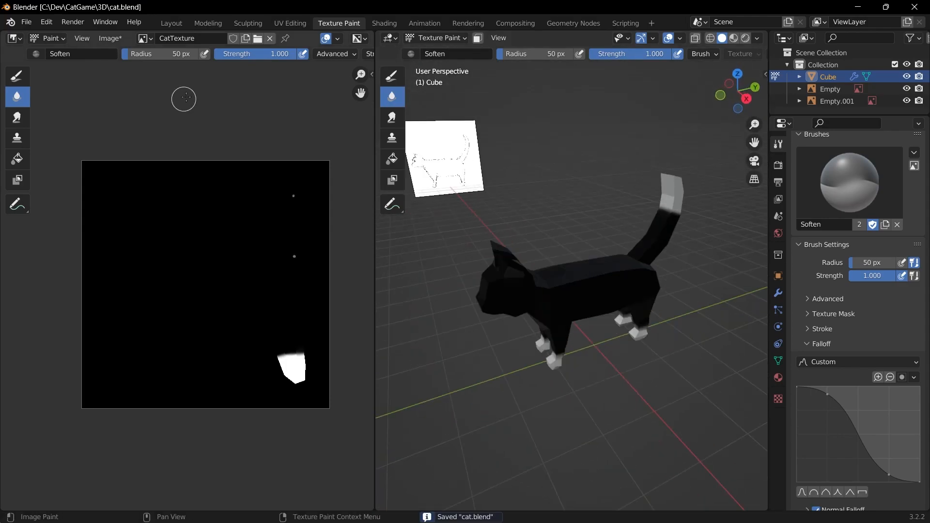
click(104, 43)
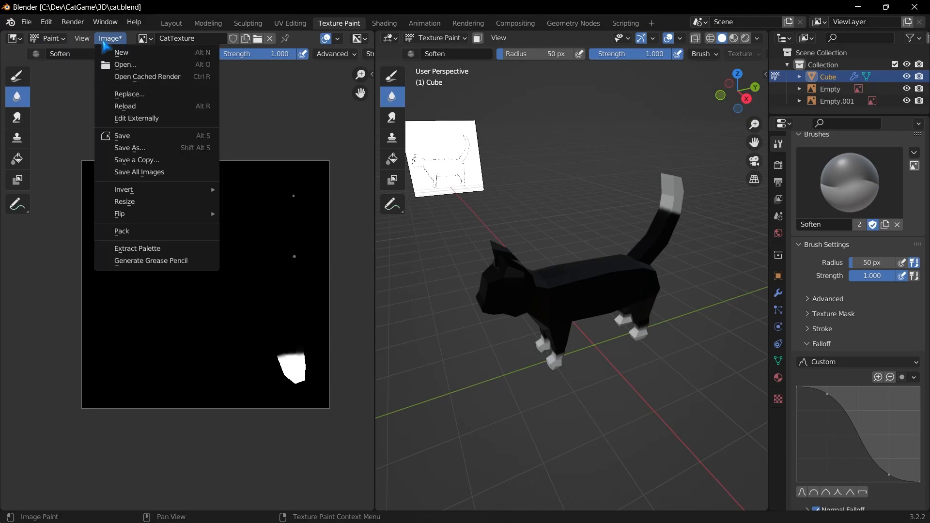
click(190, 156)
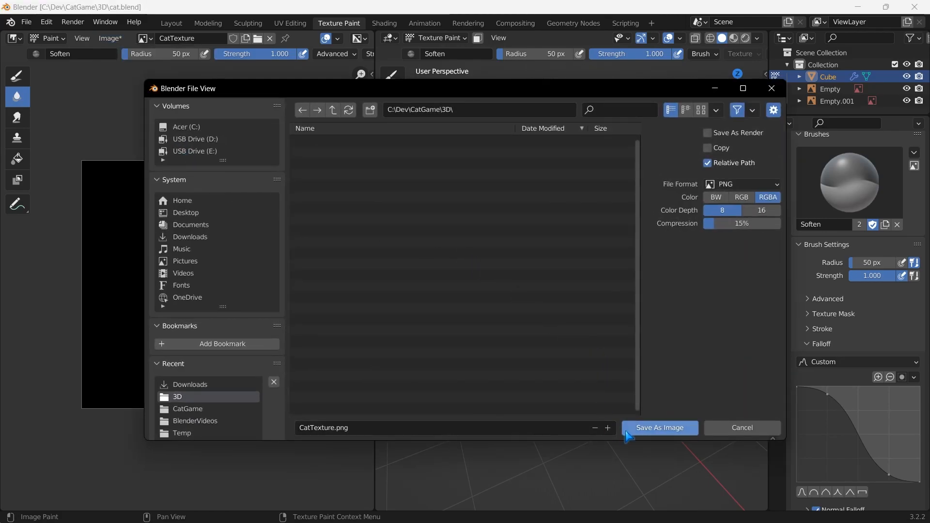
click(645, 431)
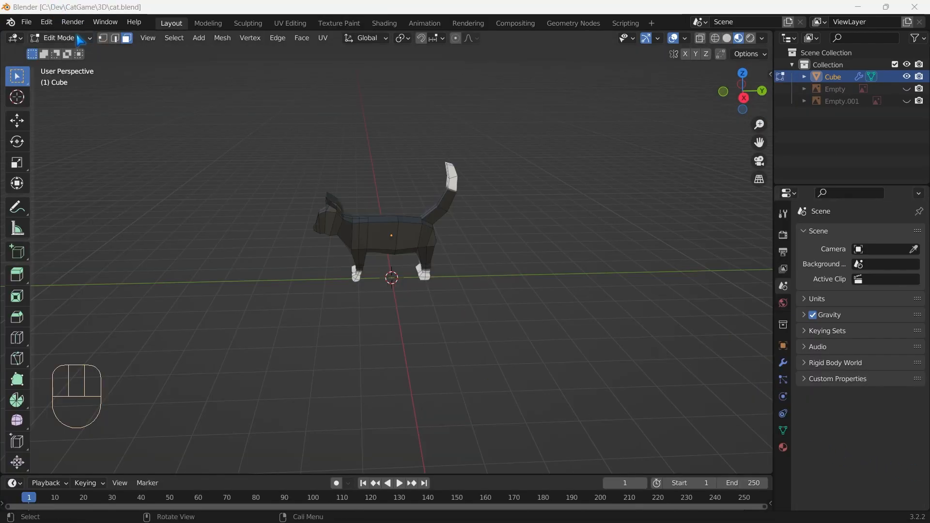
- Add two loop cuts around the upper front leg, close below the body
scroll(548, 279, up, 3)
middle_drag(548, 247, 502, 297)
scroll(389, 364, up, 2)
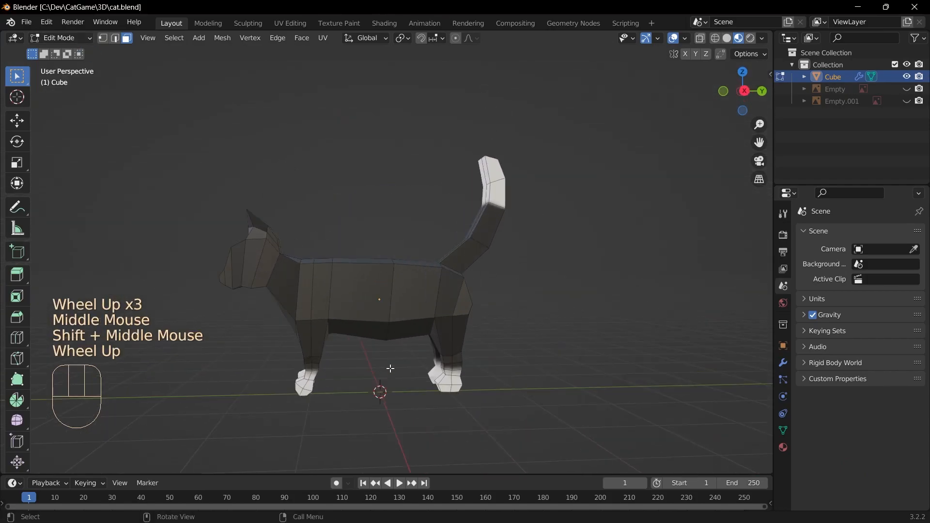
middle_drag(389, 364, 372, 335)
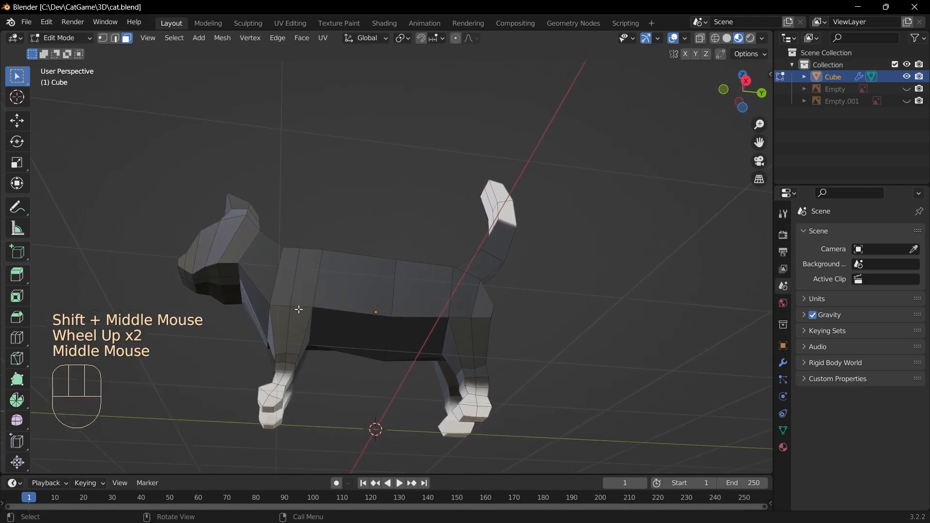
middle_drag(310, 368, 307, 399)
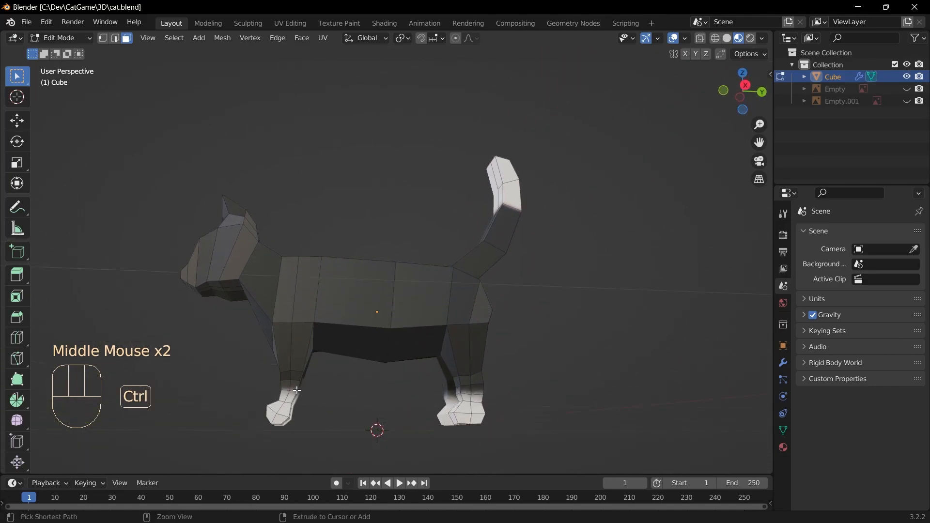
key(ctrl+r)
click(297, 339)
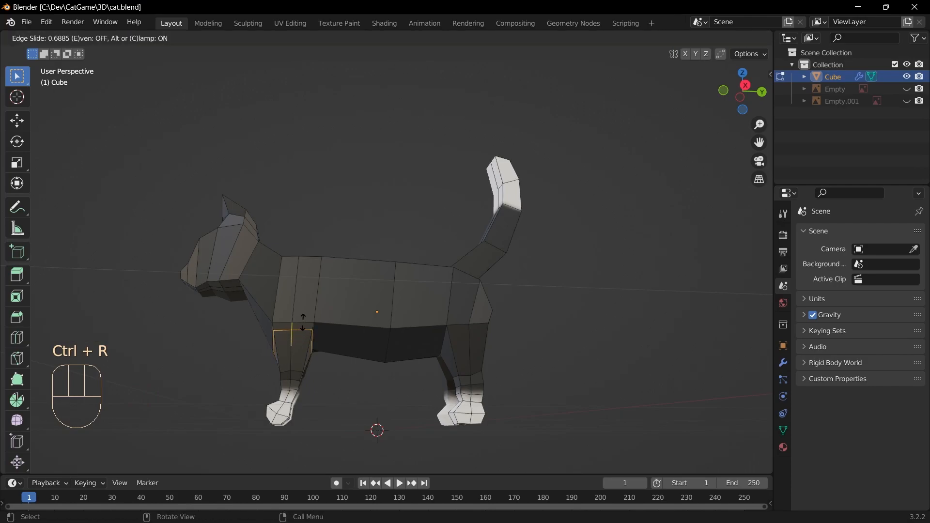
click(302, 334)
key(ctrl+r)
click(299, 345)
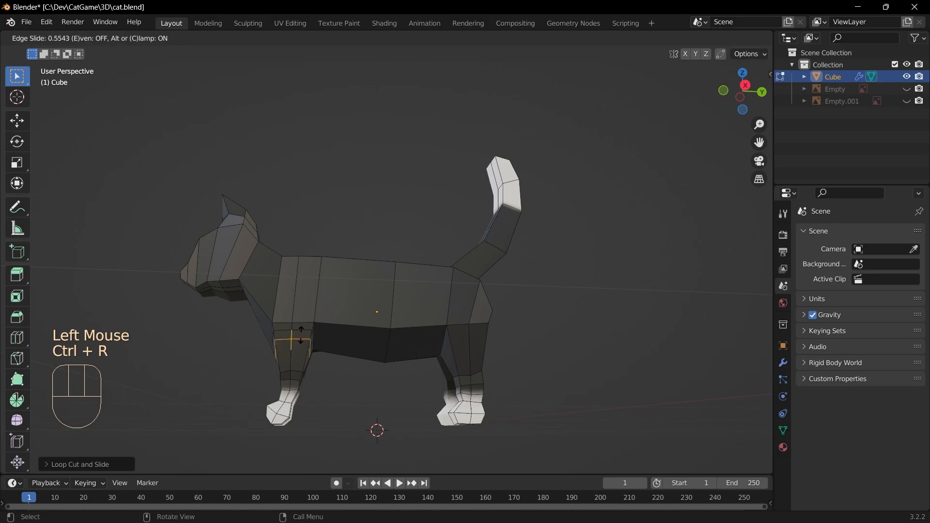
click(302, 334)
middle_drag(303, 336, 354, 373)
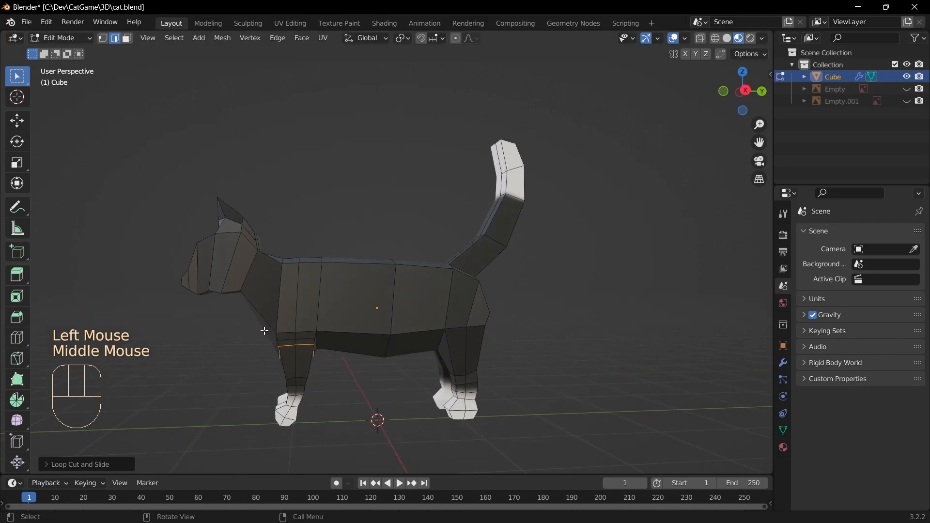
- Add two loop cuts around the upper hind leg, close below the body
middle_drag(385, 380, 349, 380)
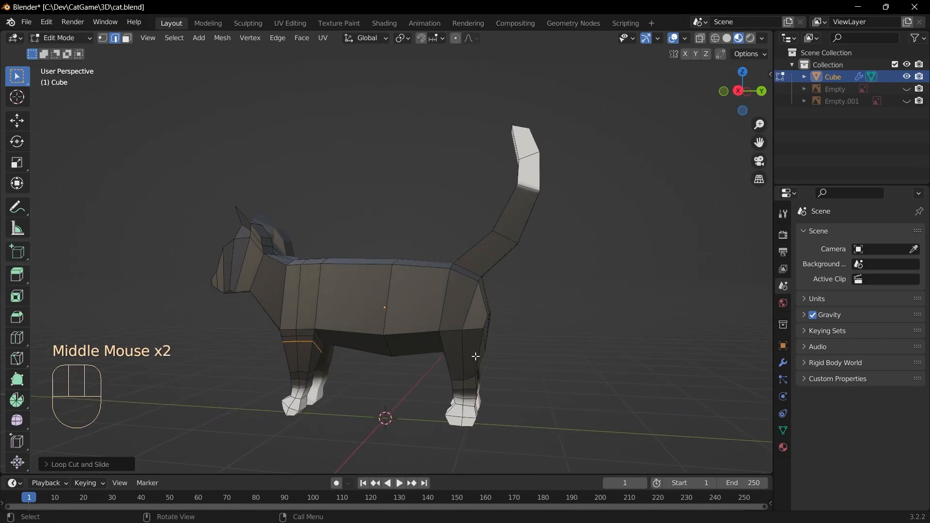
key(ctrl+r)
click(472, 348)
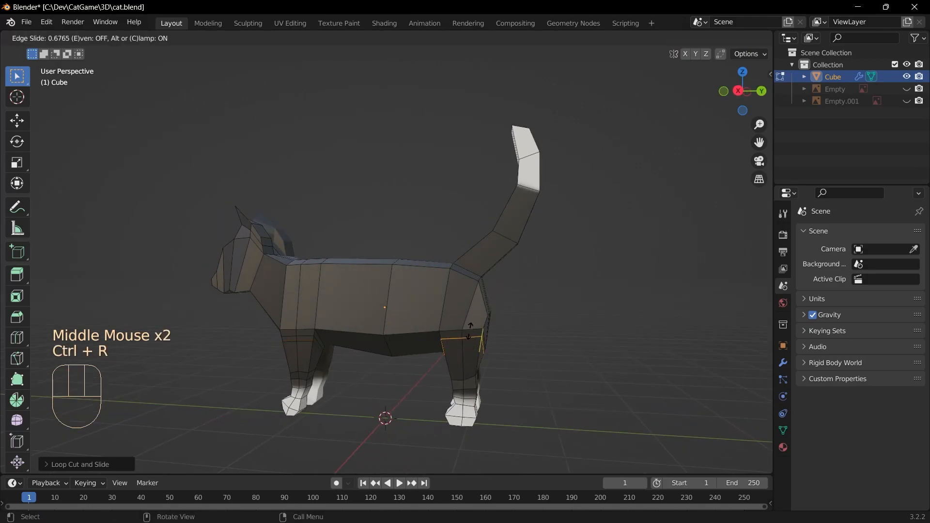
click(469, 331)
key(ctrl+r)
click(463, 347)
click(463, 349)
middle_drag(463, 349, 553, 384)
click(542, 376)
scroll(543, 376, down, 1)
key(ctrl+s)
- Add one loop cut each around the neck, the lowest tail section and the white tail tip
key(ctrl+r)
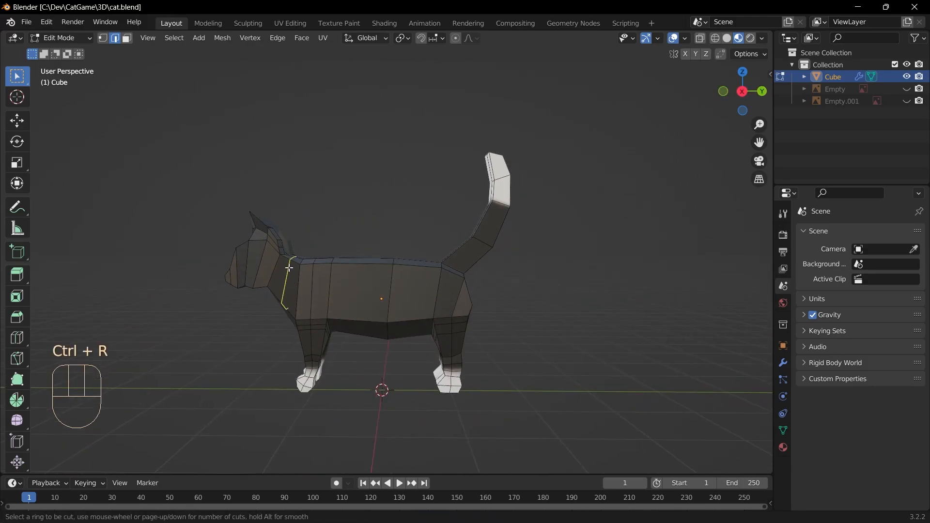
click(289, 260)
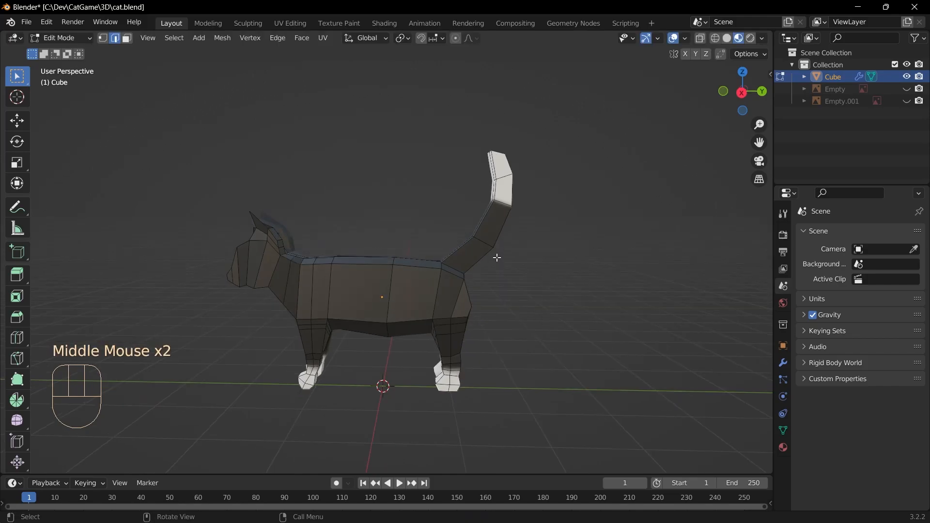
key(ctrl+r)
click(481, 246)
key(ctrl+r)
click(505, 192)
click(561, 297)
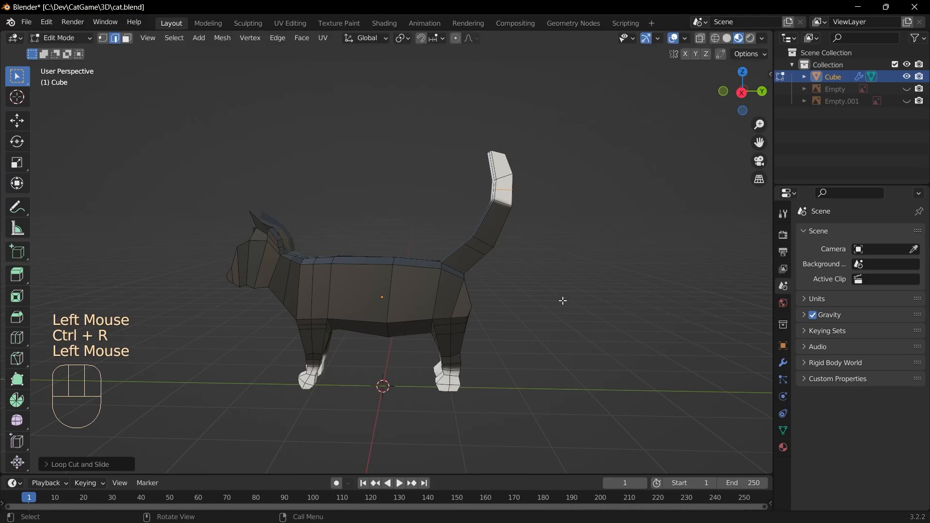
- Add a loop cut around the dark middle section of the tail, and save the blend file
middle_drag(560, 297, 530, 273)
key(ctrl+r)
click(509, 216)
click(509, 216)
middle_drag(509, 216, 581, 332)
scroll(605, 282, up, 2)
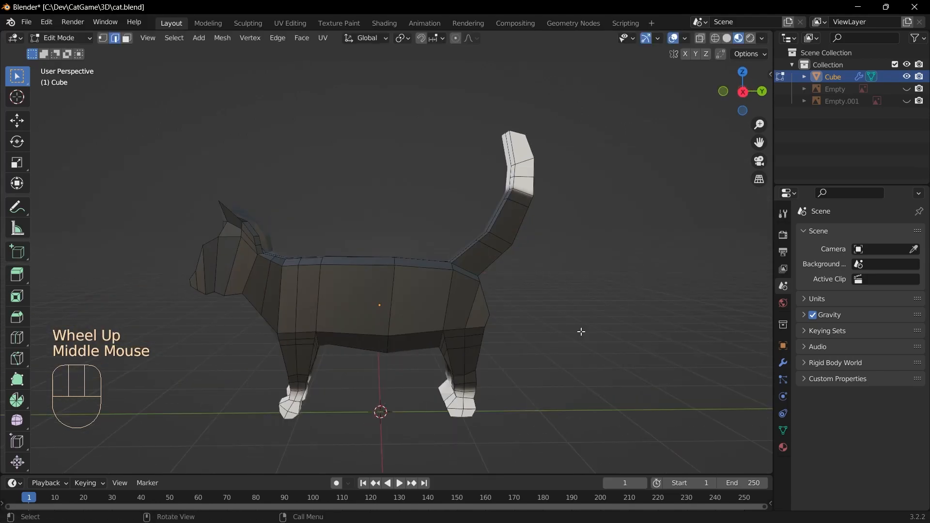
key(ctrl+s)
- Return to Object Mode, add an armature at the world origin and set it to display In Front
key(Tab)
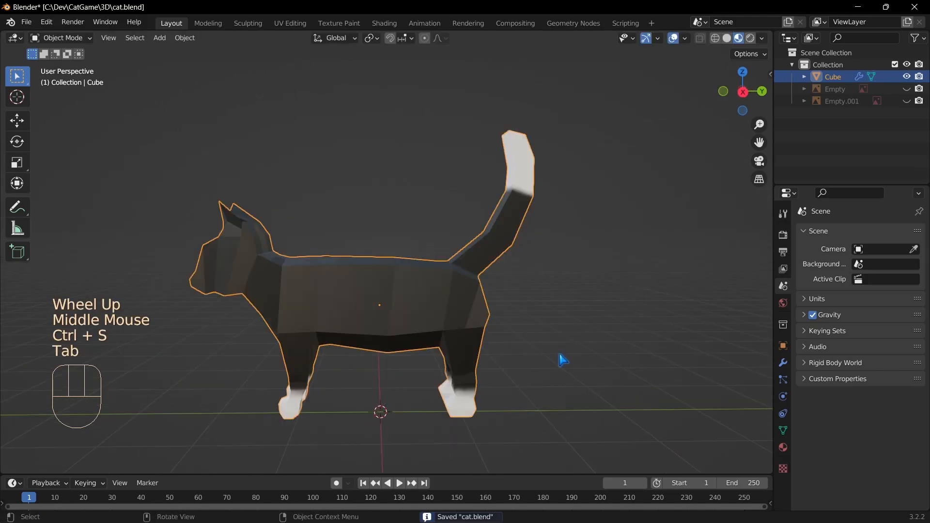
scroll(561, 358, down, 1)
key(shift+a)
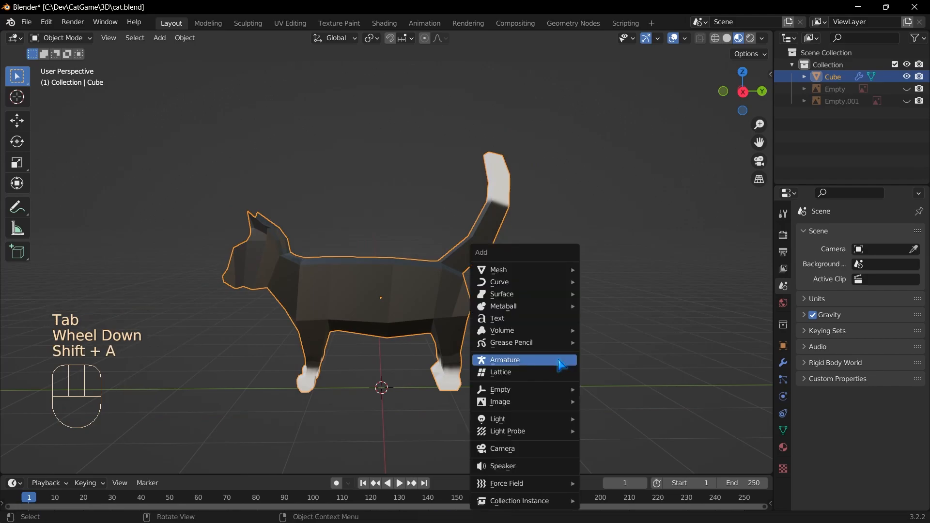
click(560, 359)
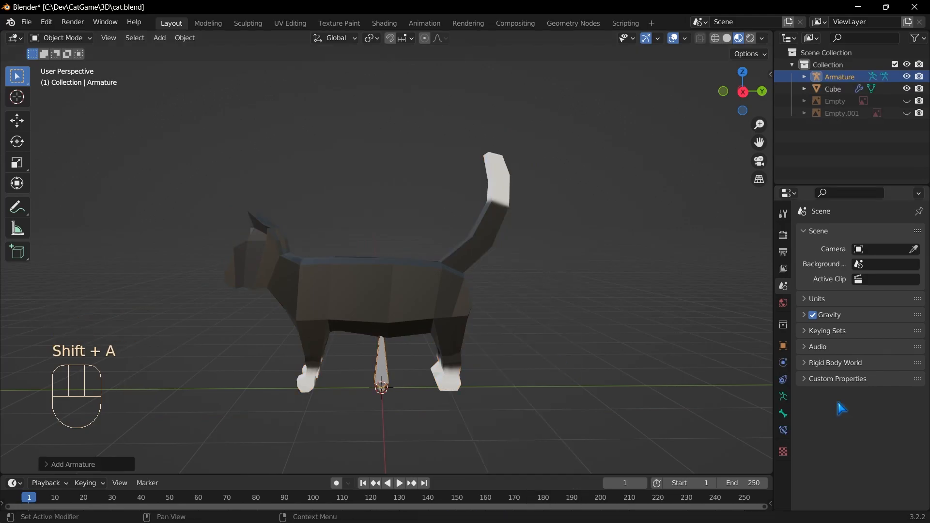
click(781, 400)
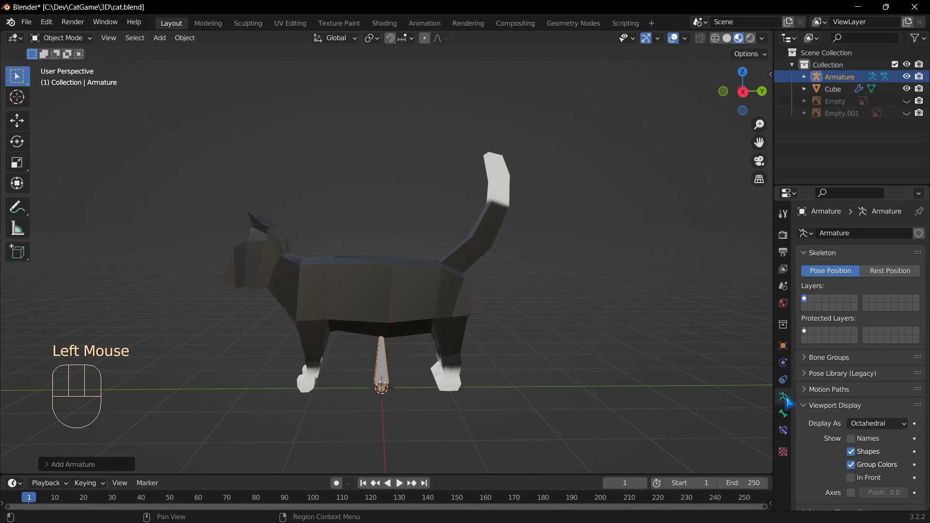
click(852, 478)
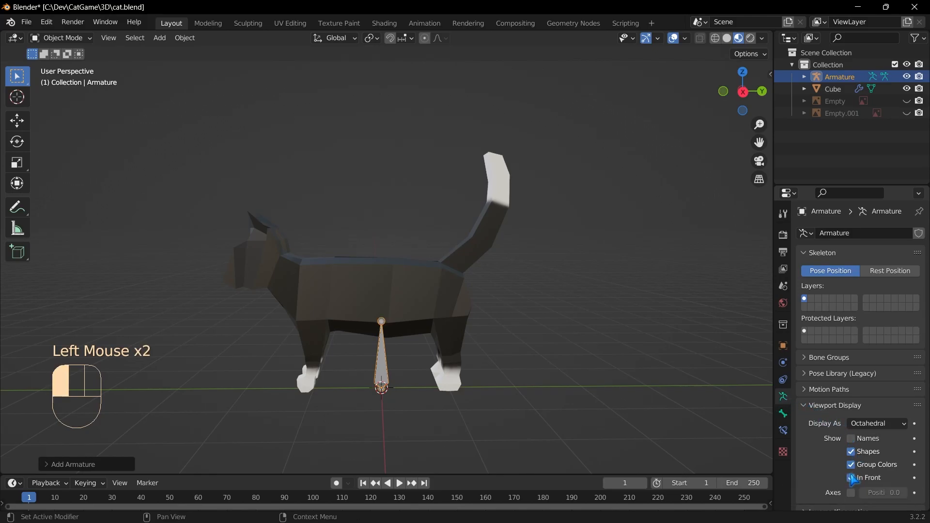
click(447, 437)
middle_drag(447, 437, 439, 423)
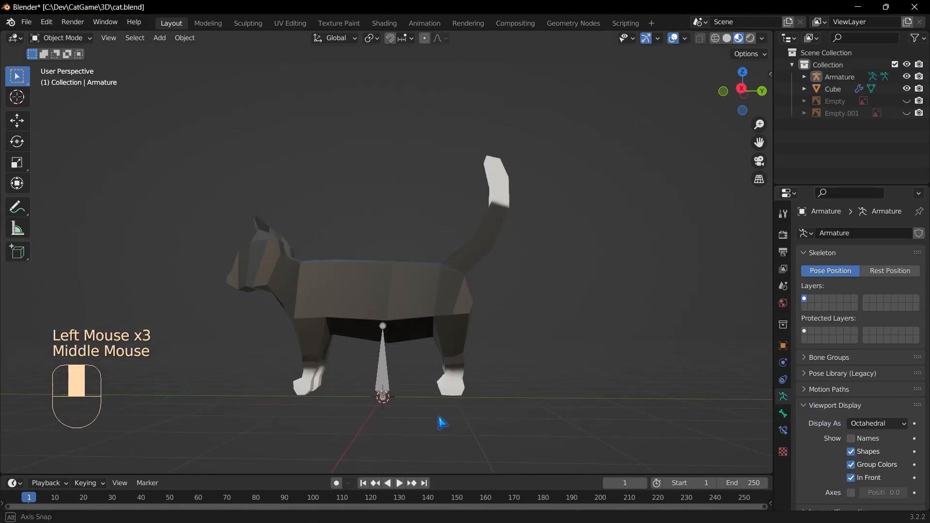
- Enter the armature's Edit Mode and shorten its bone by lowering the tip to just below the belly
click(437, 418)
key(Tab)
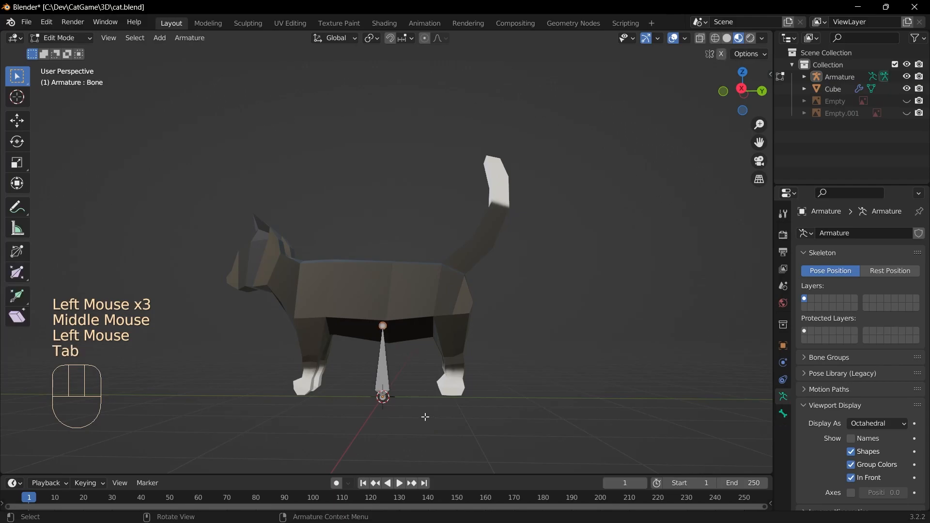
click(390, 377)
middle_drag(432, 416, 426, 425)
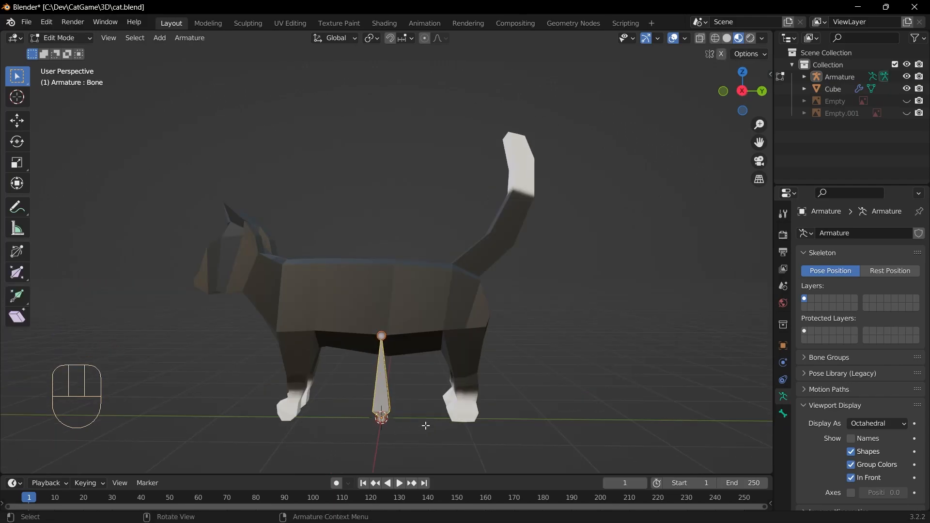
key(KP_3)
click(374, 327)
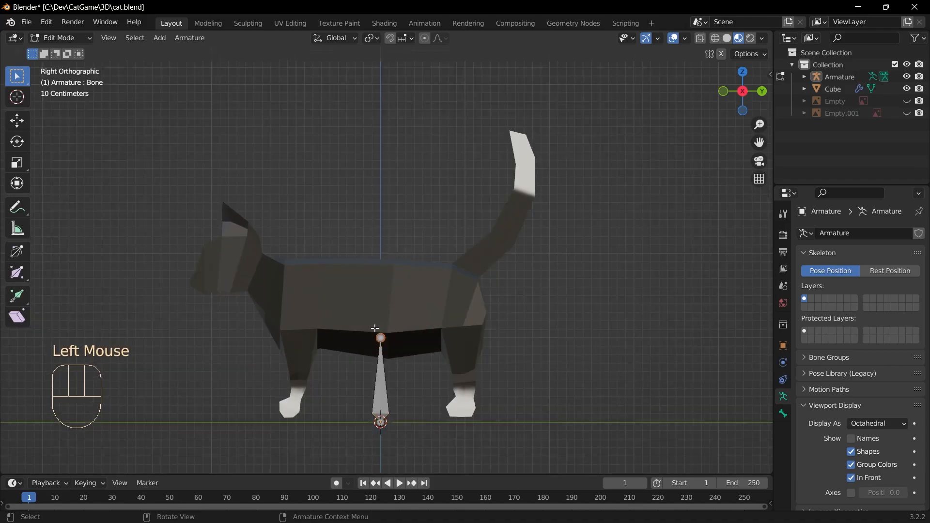
key(g)
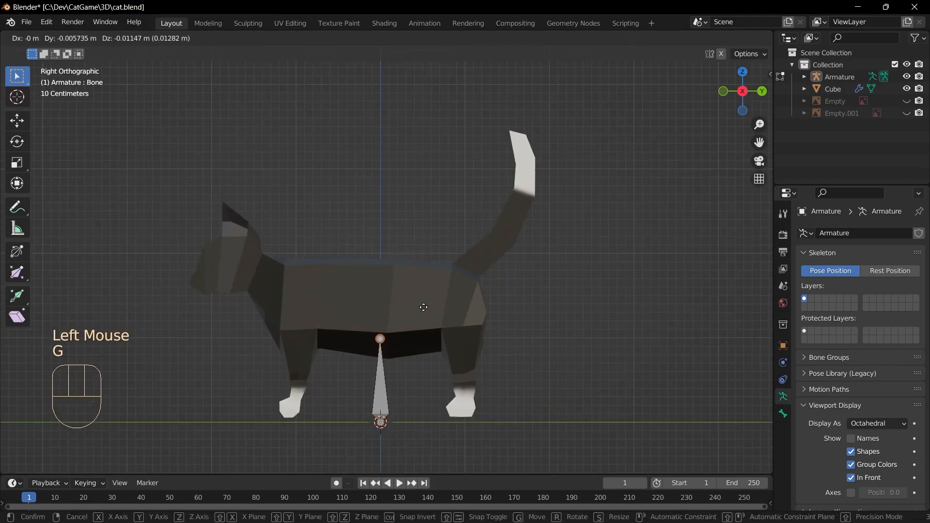
click(421, 361)
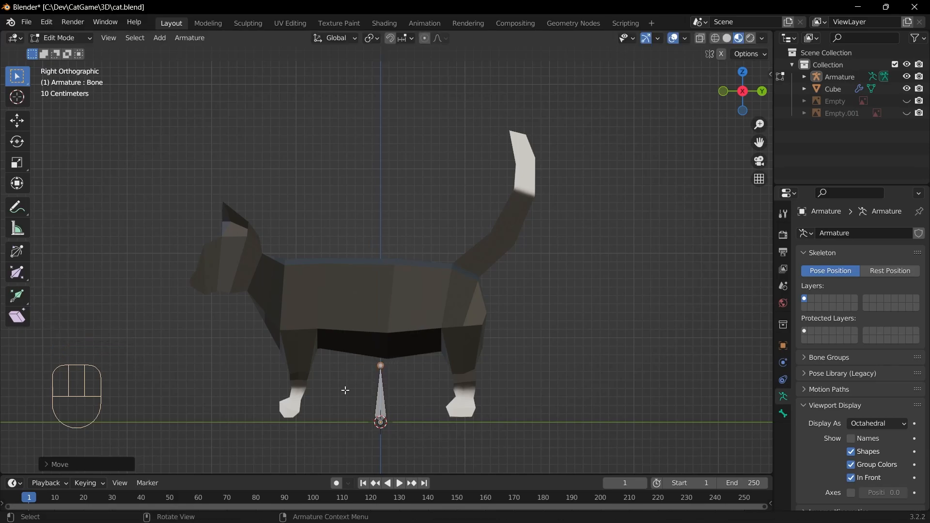
- Rename the bone as Root and save the blend file
click(378, 395)
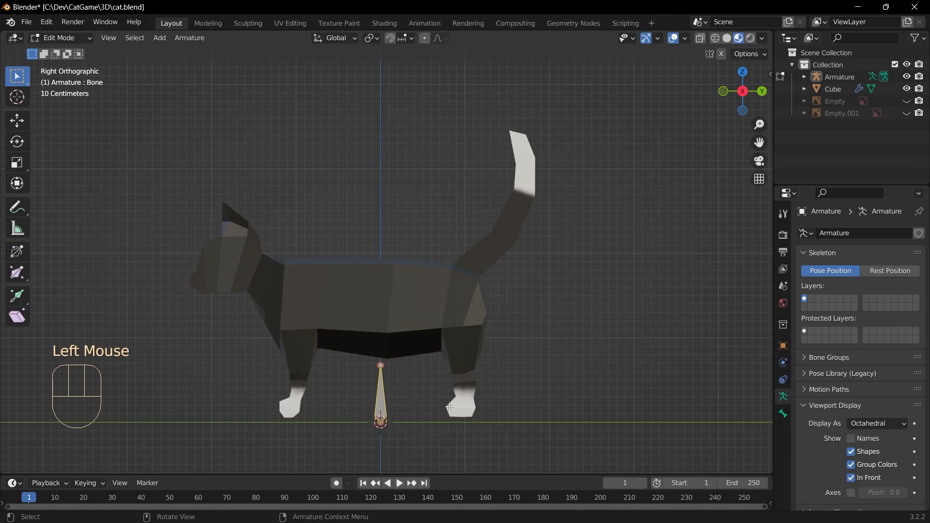
key(F2)
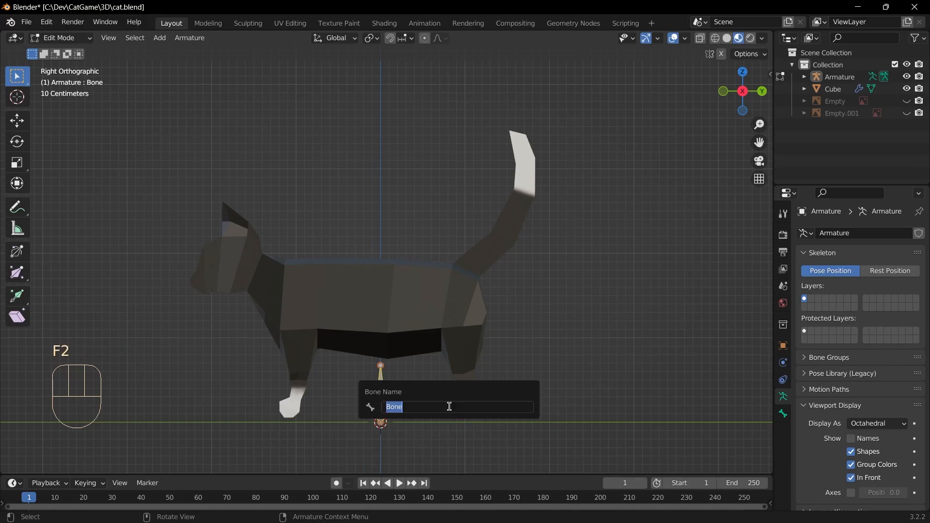
text(R)
key(Return)
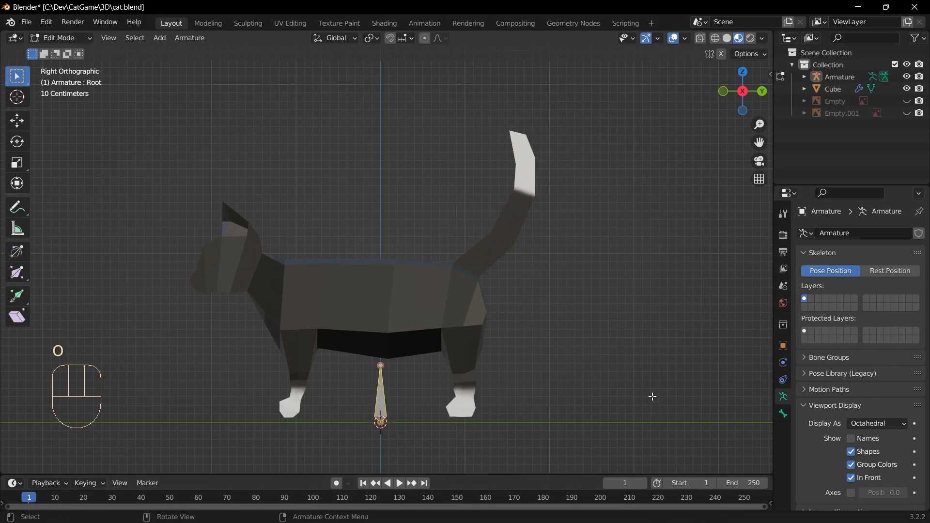
click(650, 388)
key(ctrl+s)
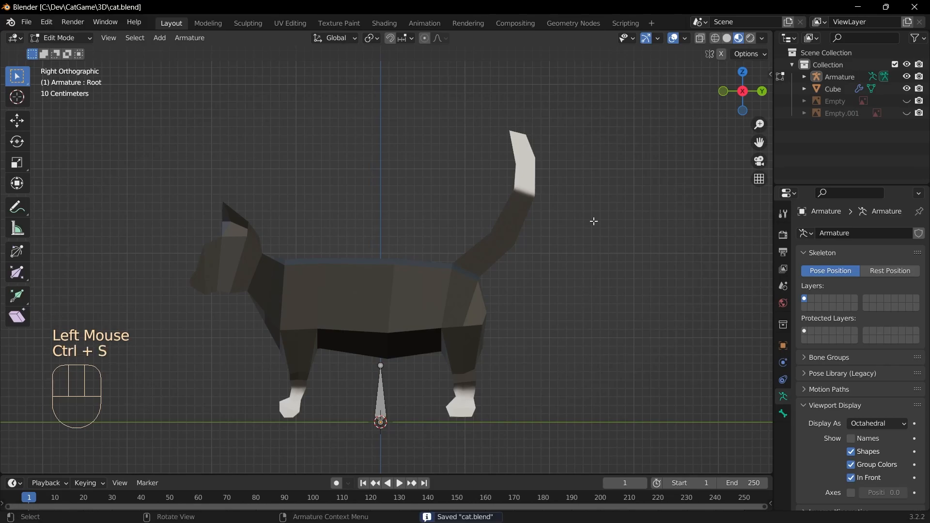
- Rename the armature object as CatRig
click(835, 79)
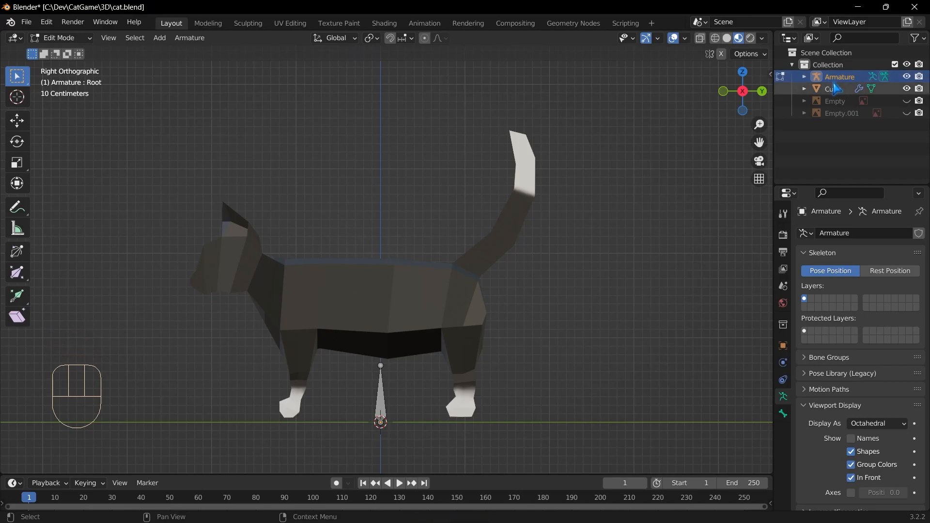
double_click(841, 76)
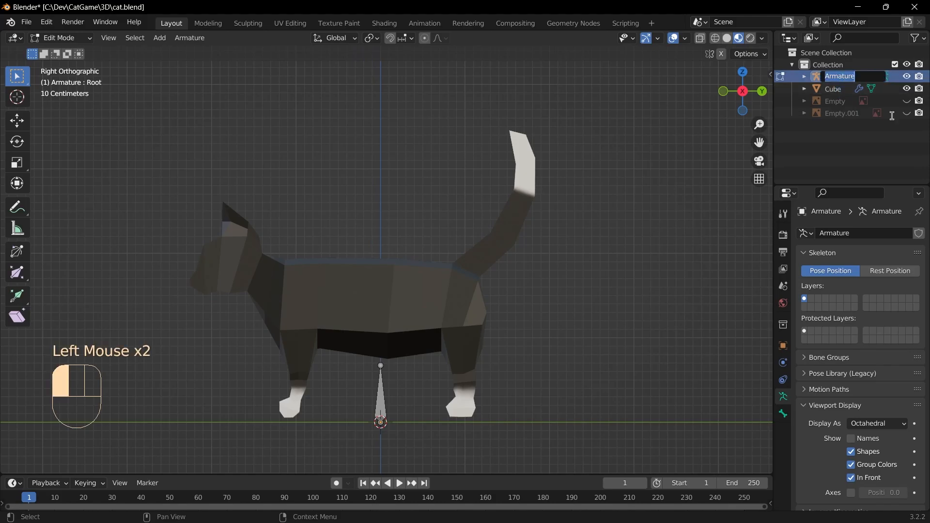
text(CatRig)
key(Return)
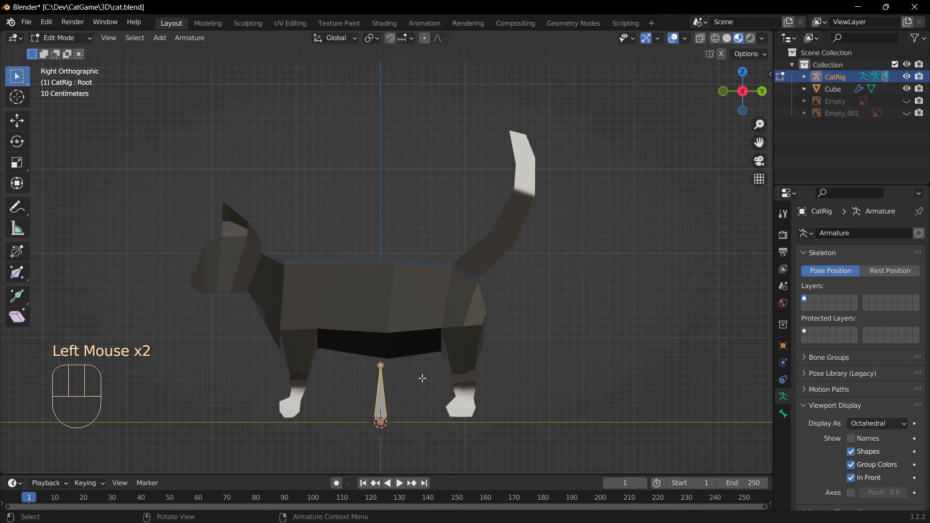
- Duplicate the Root bone to the base of the tail and move its tip forward to the middle of the back
key(shift+d)
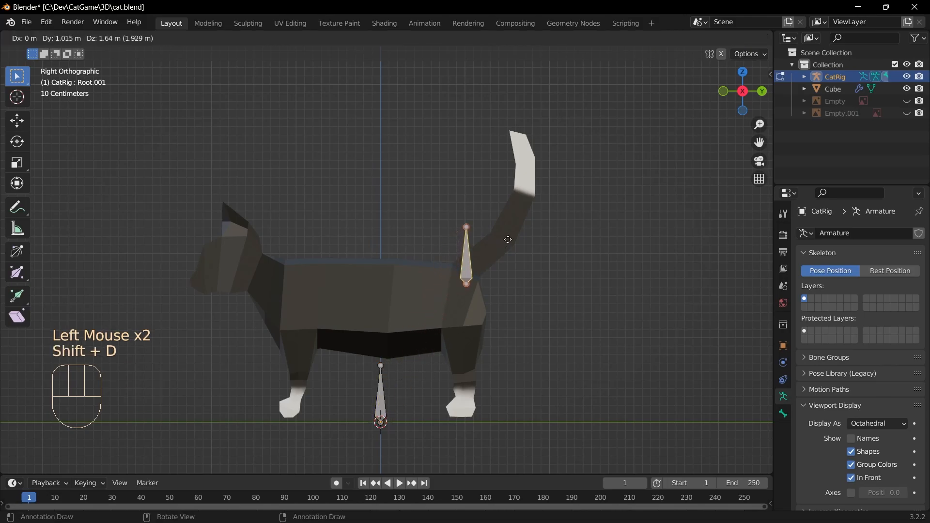
click(507, 229)
click(466, 216)
key(g)
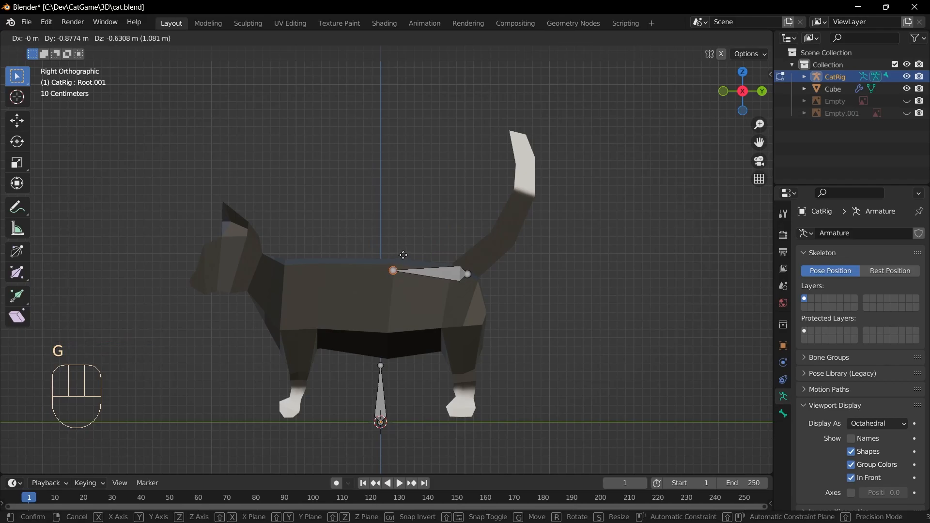
click(403, 256)
- Extrude three bones forward from the middle of the back: to the shoulders, the base of the neck and into the head
key(e)
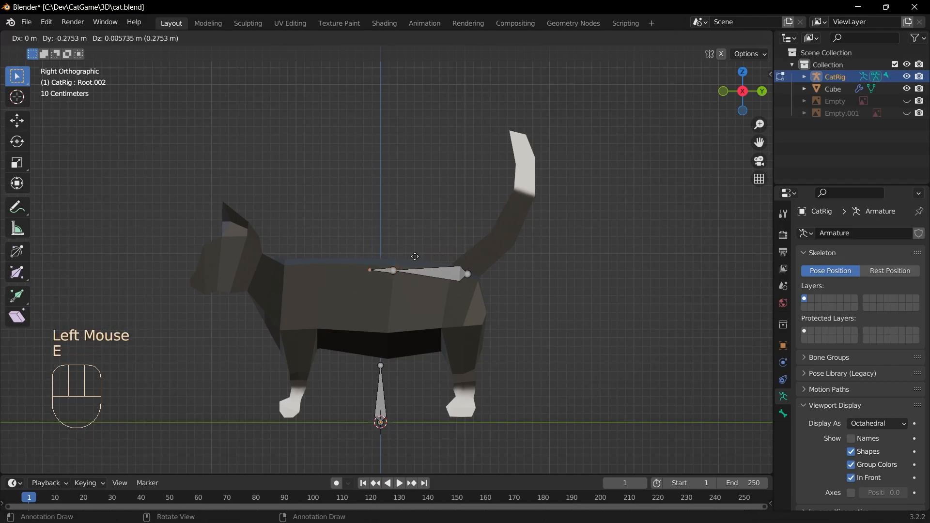
click(374, 257)
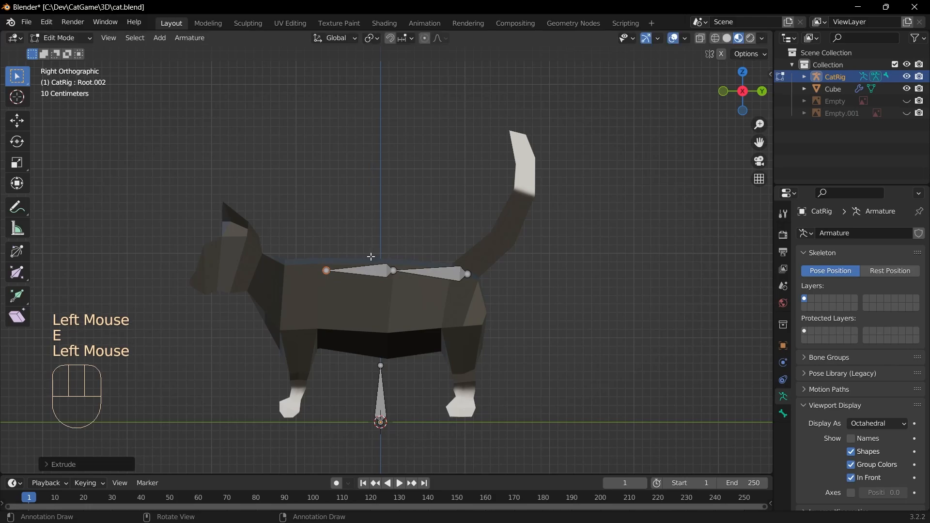
key(e)
click(311, 255)
key(e)
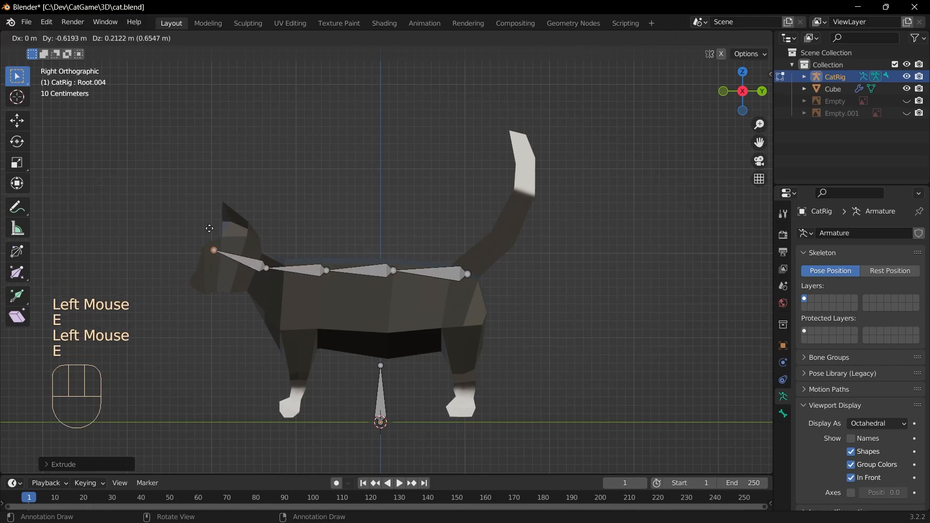
click(209, 226)
- Move the rear spine bone slightly down and forward, and lower the bone between shoulders and neck into the body
click(473, 274)
click(451, 275)
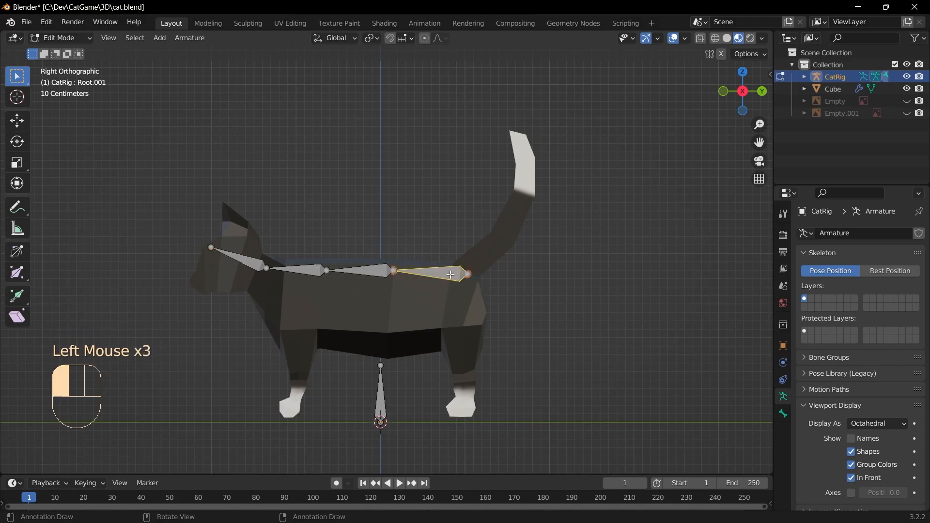
key(g)
click(440, 280)
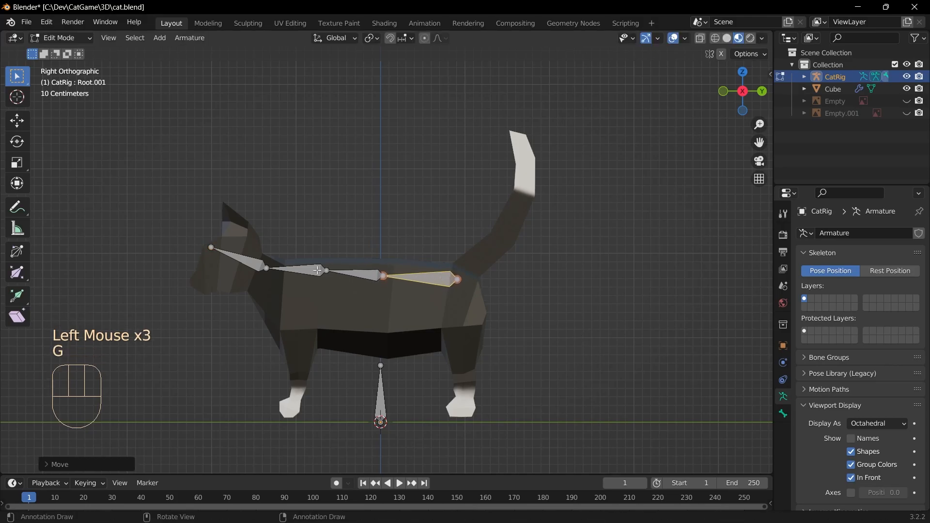
click(317, 271)
key(g)
click(316, 278)
- Duplicate the rear spine bone to the base of the tail and move its tip up into the lower tail
click(458, 282)
click(437, 282)
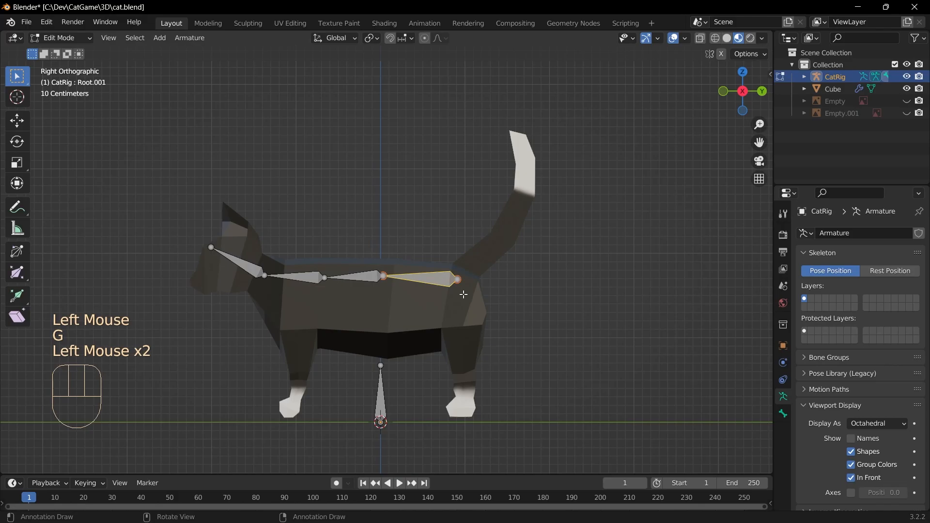
key(shift+d)
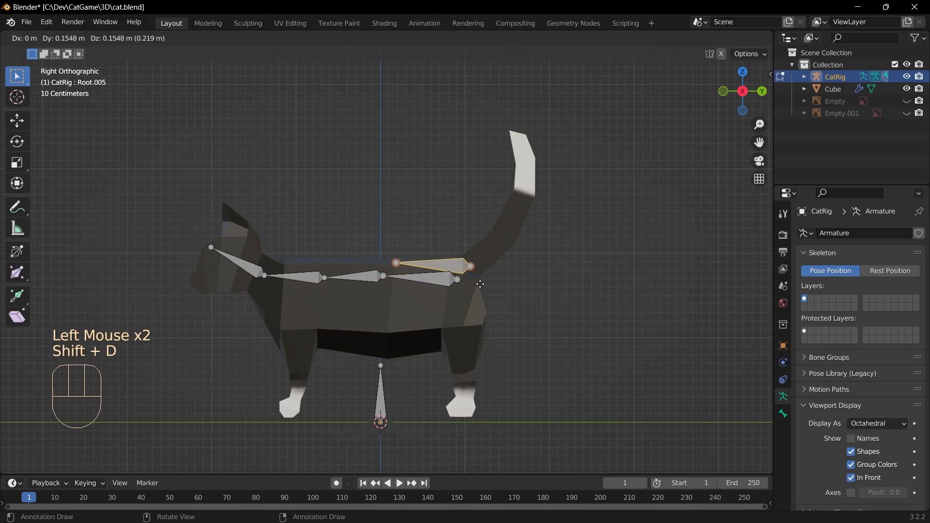
click(484, 285)
click(402, 263)
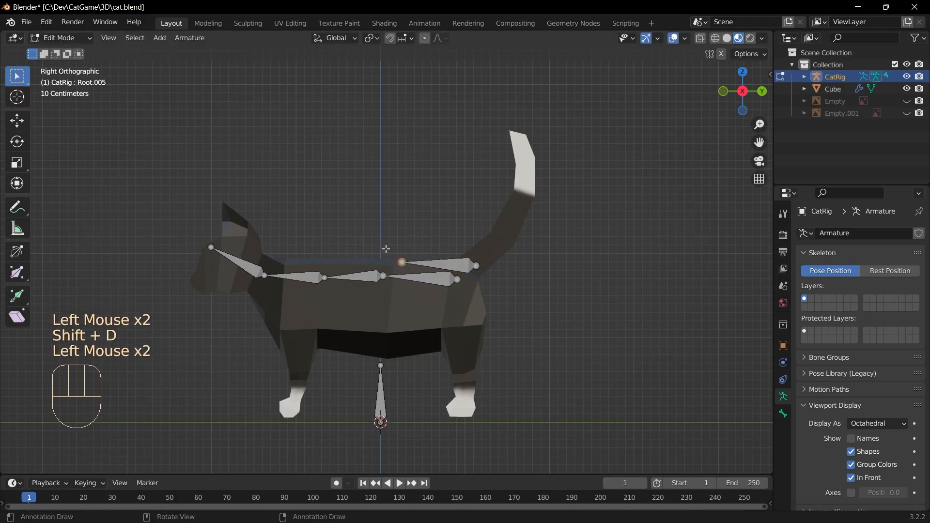
key(g)
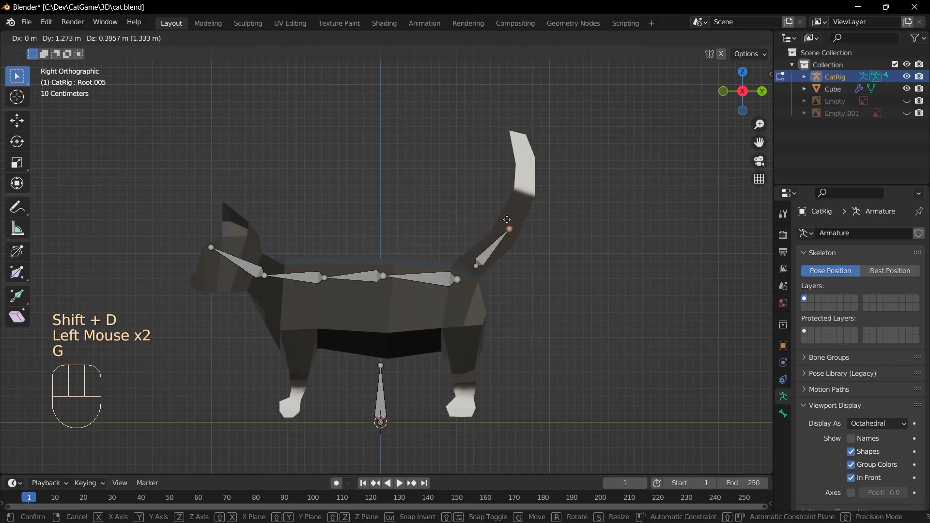
click(510, 221)
- Extrude three more bones from the lower tail, following the curve up to the white tail tip
key(e)
click(523, 186)
key(e)
click(521, 156)
click(525, 166)
key(e)
click(483, 108)
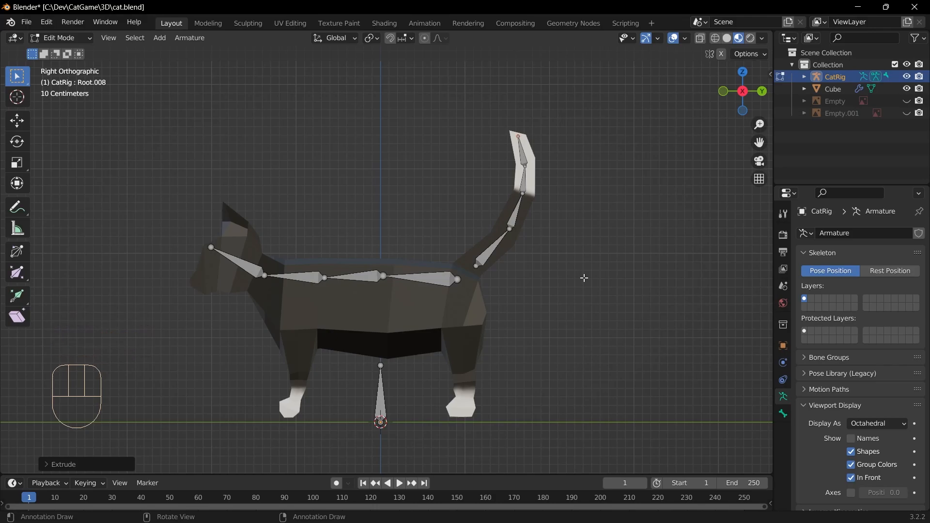
- Duplicate the rear spine bone down into the hindquarters and move its tip to the top of the hind leg
click(440, 284)
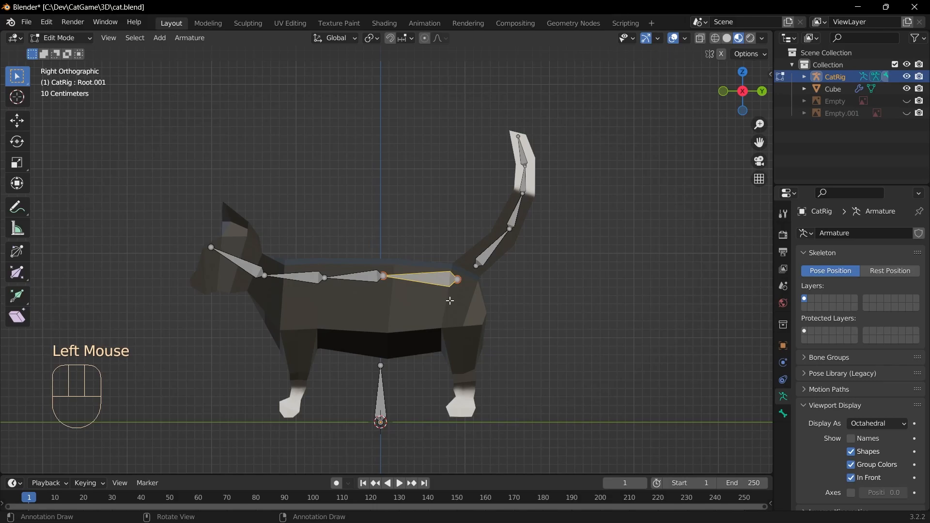
key(shift+d)
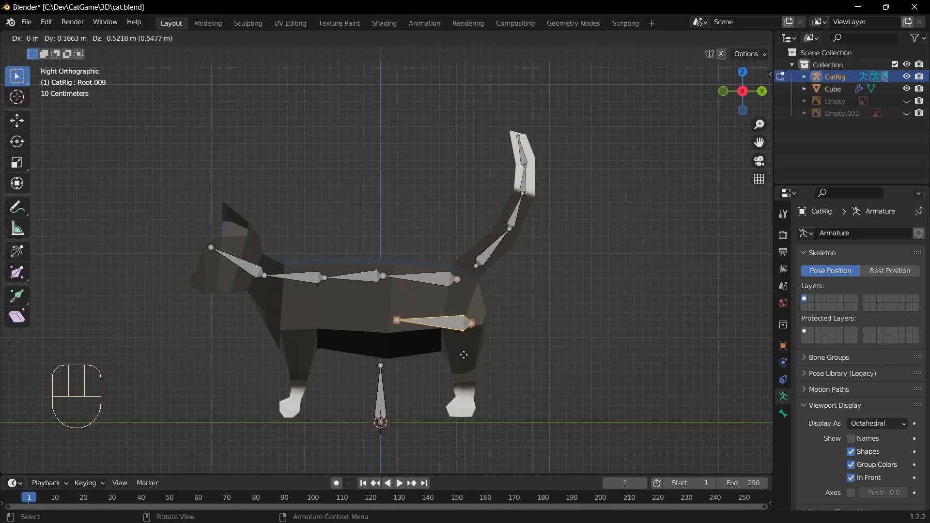
click(467, 334)
drag(422, 316, 394, 297)
key(g)
click(445, 327)
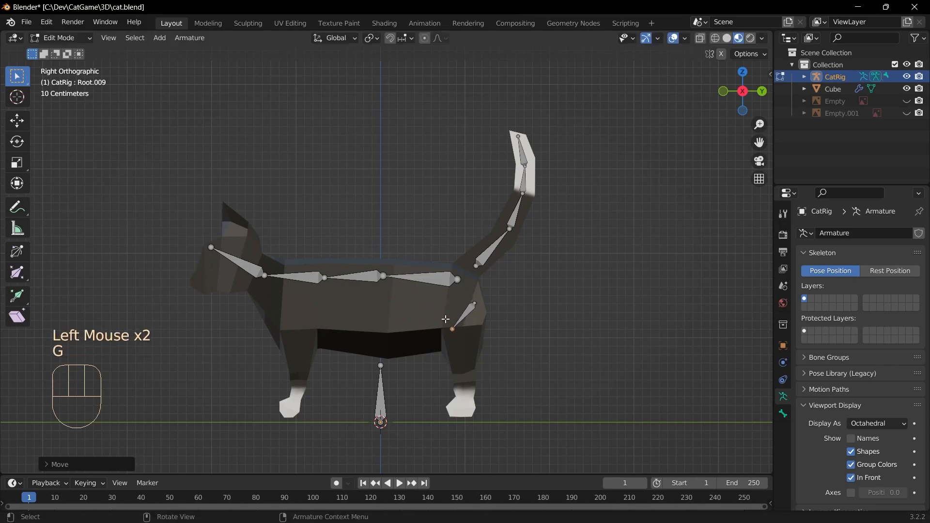
- Extrude two bones down the hind leg, one to the lower leg and one into the paw
key(e)
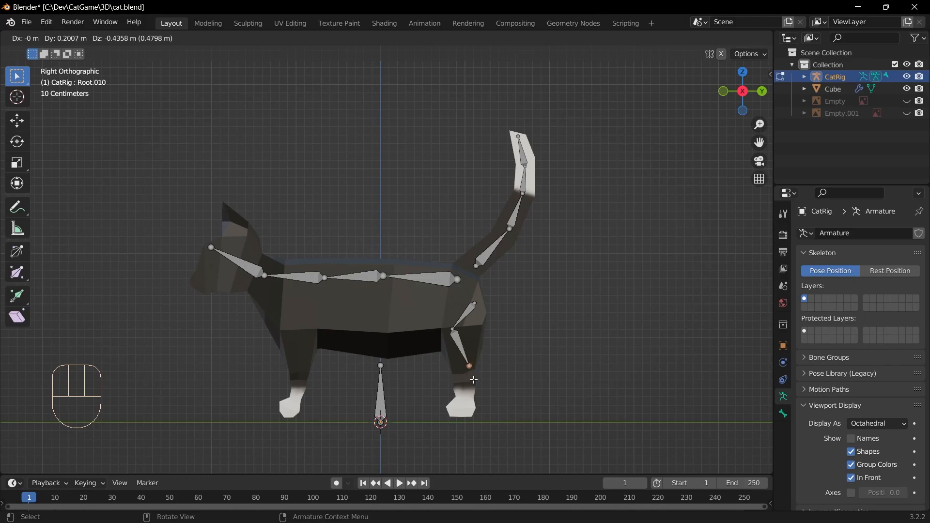
click(474, 379)
key(e)
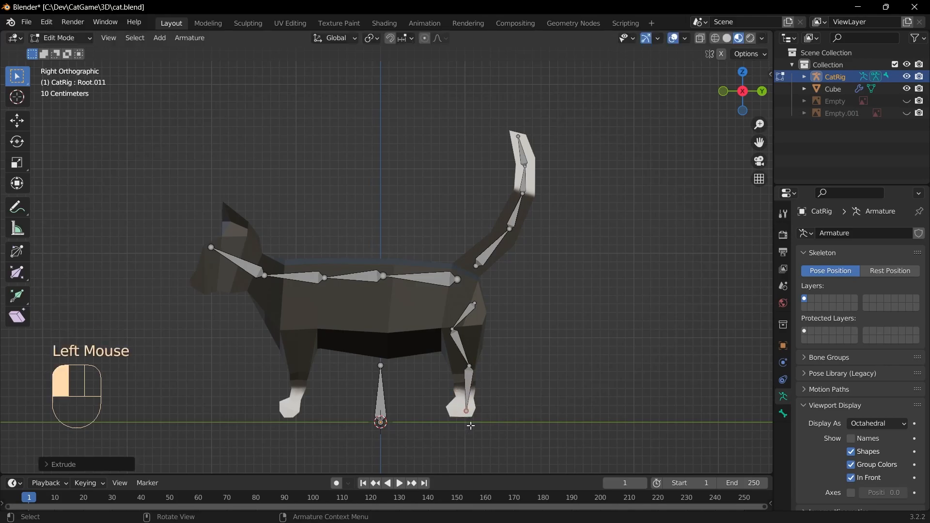
click(467, 411)
- Reposition the hind leg's joints: move the ankle forward and down, the knee backward and the upper end forward
click(470, 366)
key(g)
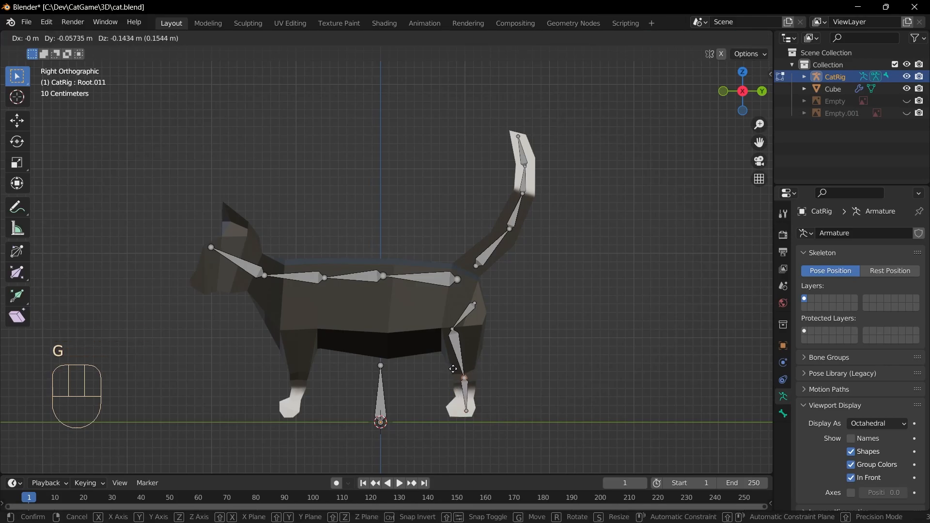
click(450, 366)
key(g)
click(462, 304)
key(g)
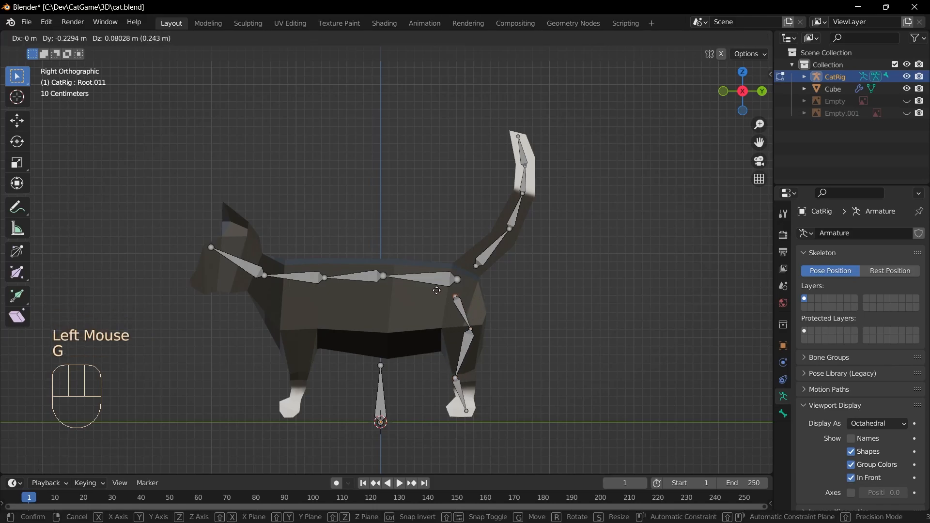
click(444, 294)
- Duplicate the three hind leg bones and move the copy forward onto the front leg
click(523, 428)
drag(523, 428, 410, 295)
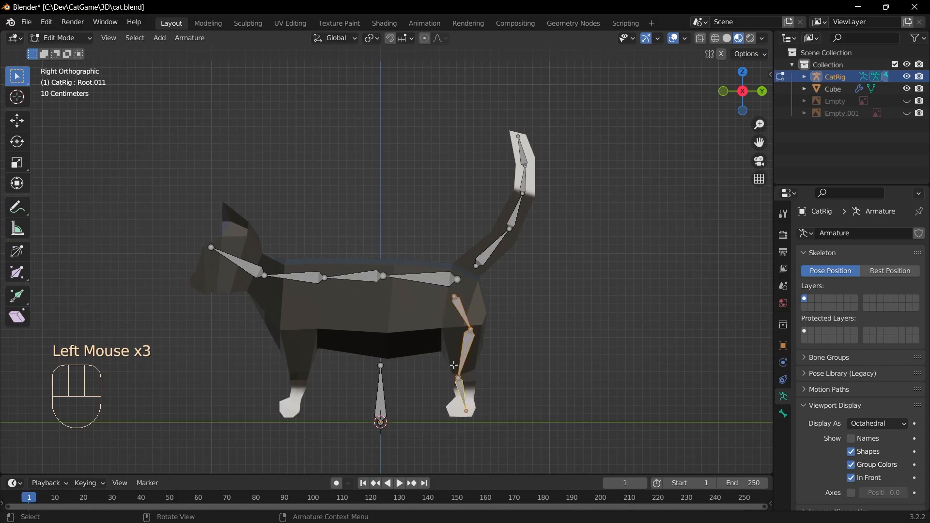
key(shift+d)
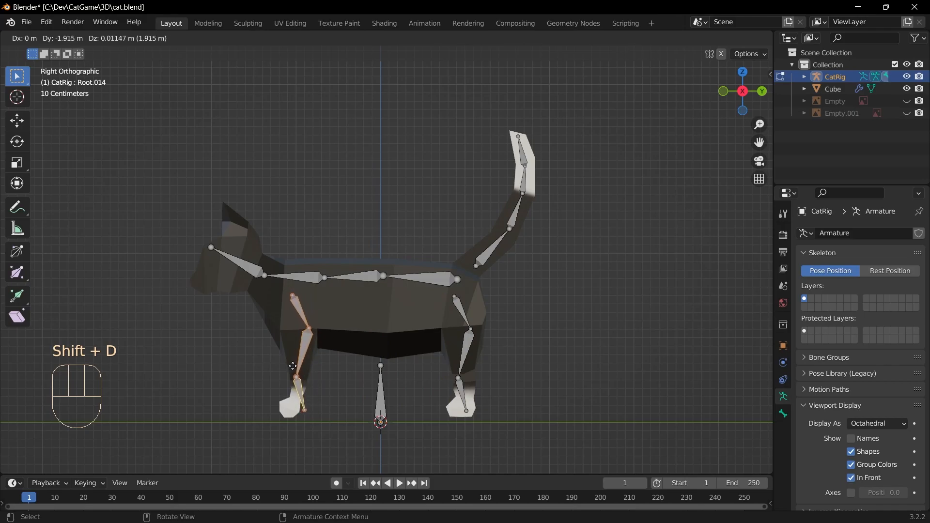
double_click(294, 366)
- Adjust the paw, ankle, elbow and shoulder joints of the copied chain to fit the front leg
key(g)
click(292, 368)
key(g)
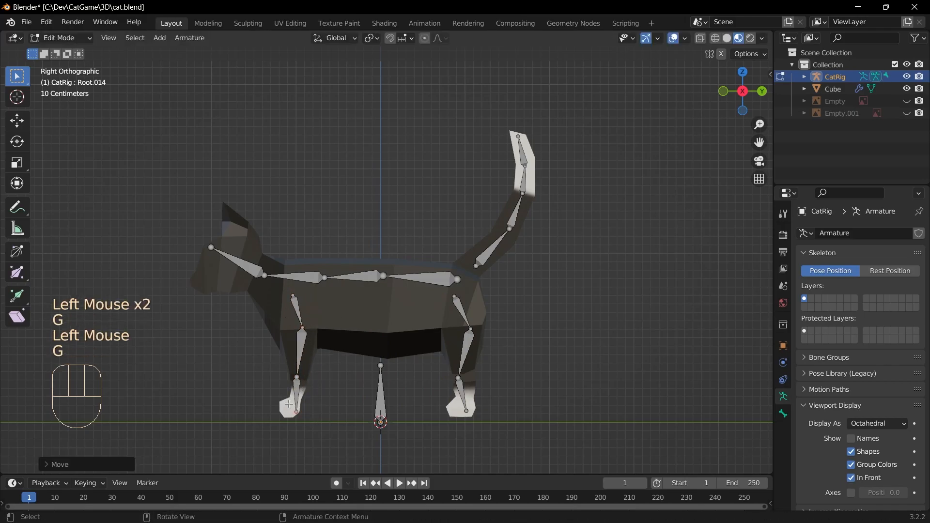
click(291, 371)
key(g)
click(288, 373)
click(304, 325)
key(g)
click(302, 323)
click(284, 295)
key(g)
click(282, 297)
- Move all the bones along the X axis to the centre of the cat's body
mouse_move(355, 393)
middle_down()
mouse_move(394, 383)
mouse_move(361, 392)
middle_up()
key(KP_1)
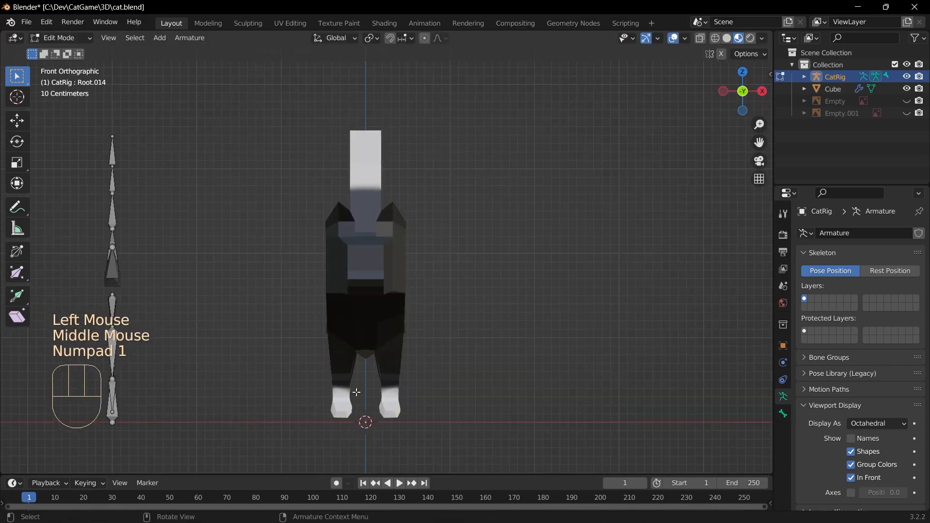
key(KP_3)
key(KP_3)
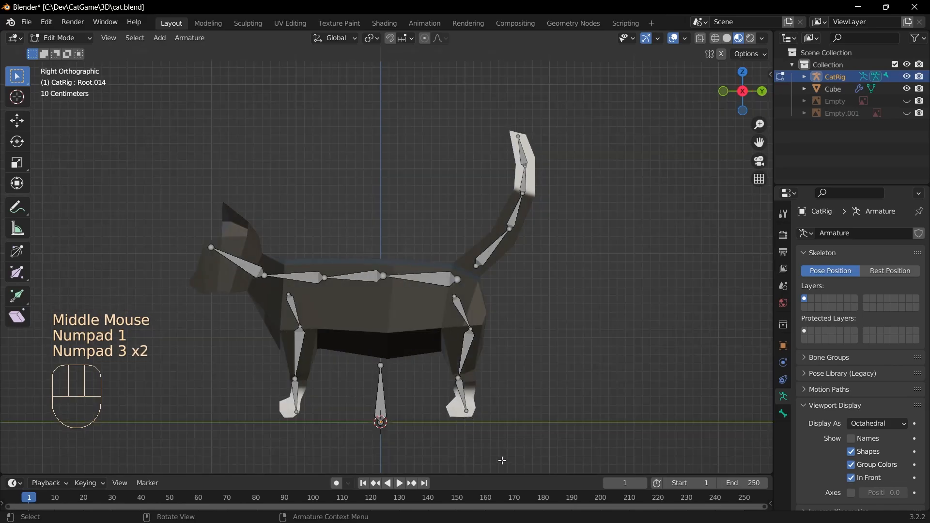
drag(339, 435, 223, 298)
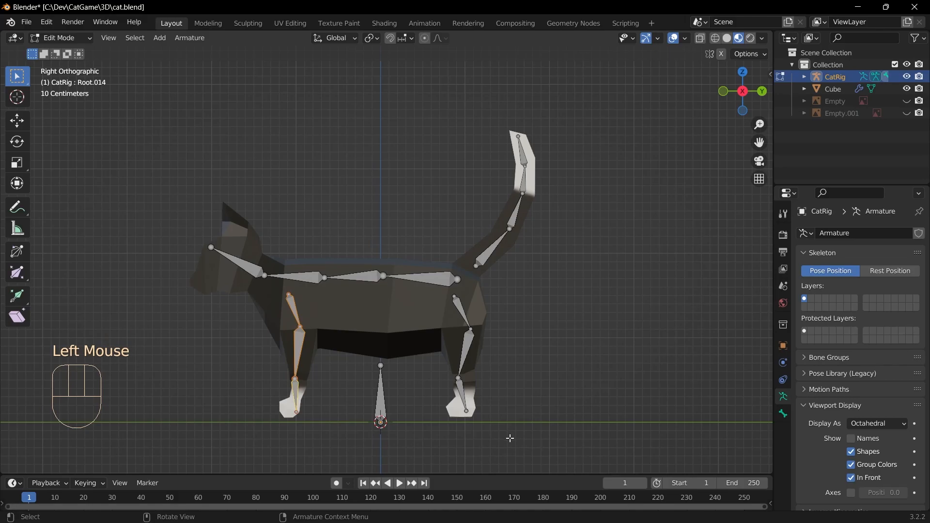
shift+drag(511, 439, 424, 289)
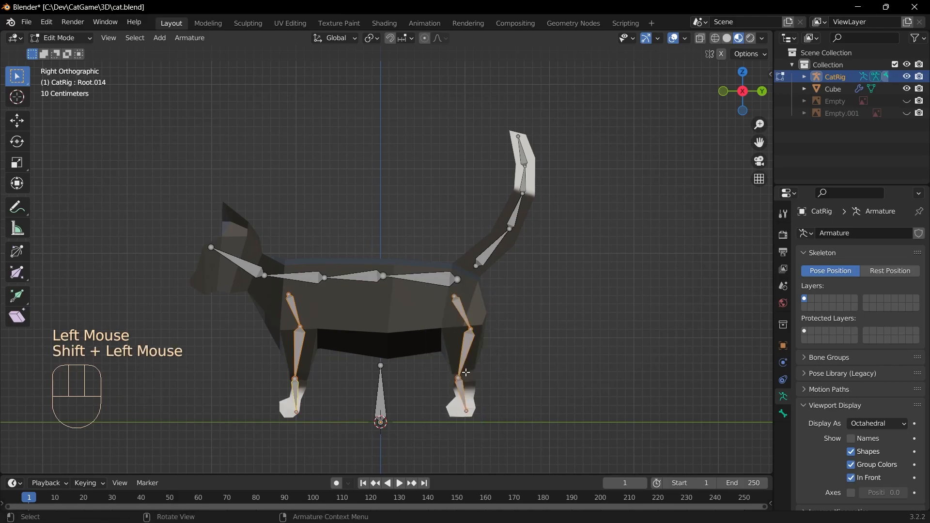
key(g)
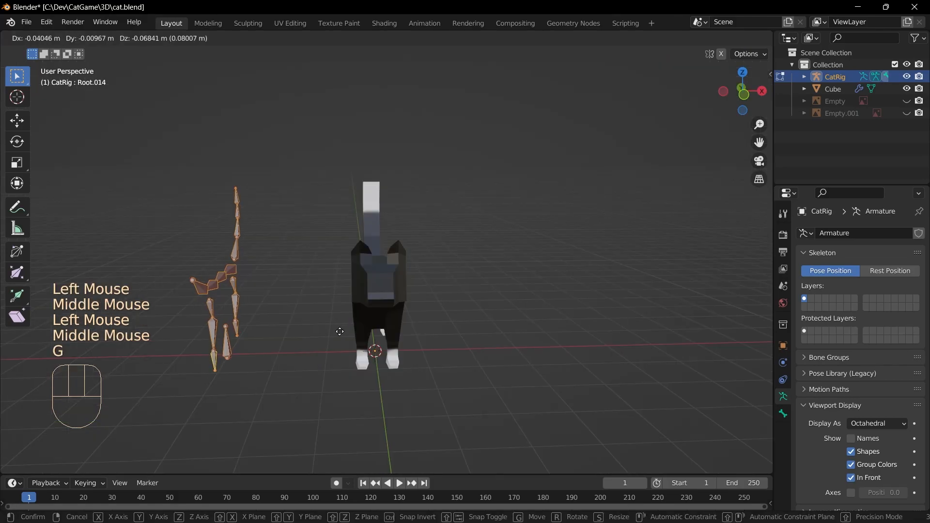
key(x)
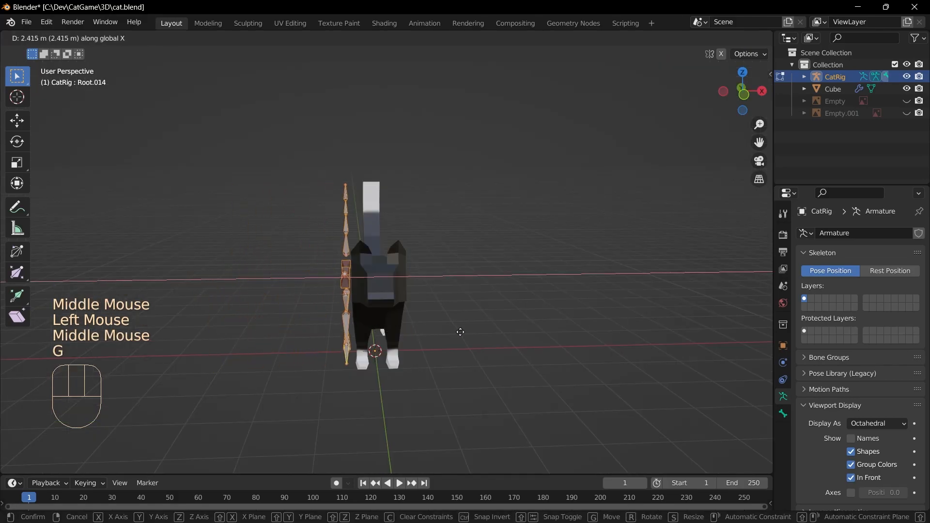
click(490, 333)
mouse_move(490, 333)
middle_down()
mouse_move(484, 352)
mouse_move(480, 338)
middle_up()
- Select the front and hind leg bones and move them about 0.26 m along X into the cat's left legs
click(490, 353)
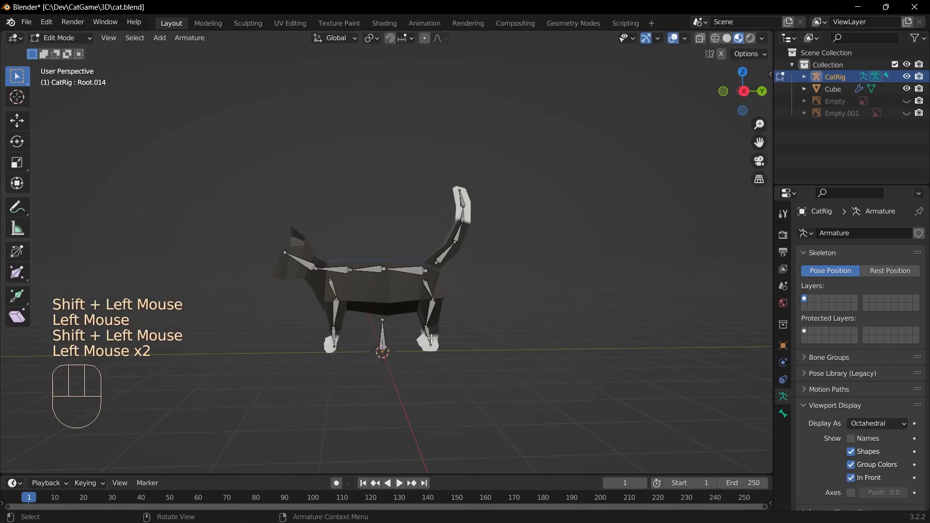
click(431, 337)
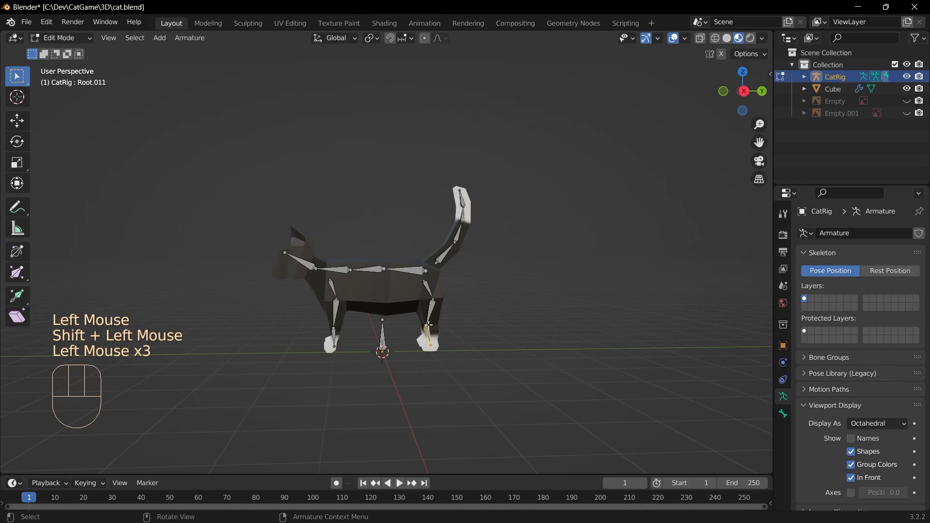
shift+click(430, 310)
shift+click(426, 282)
shift+click(330, 287)
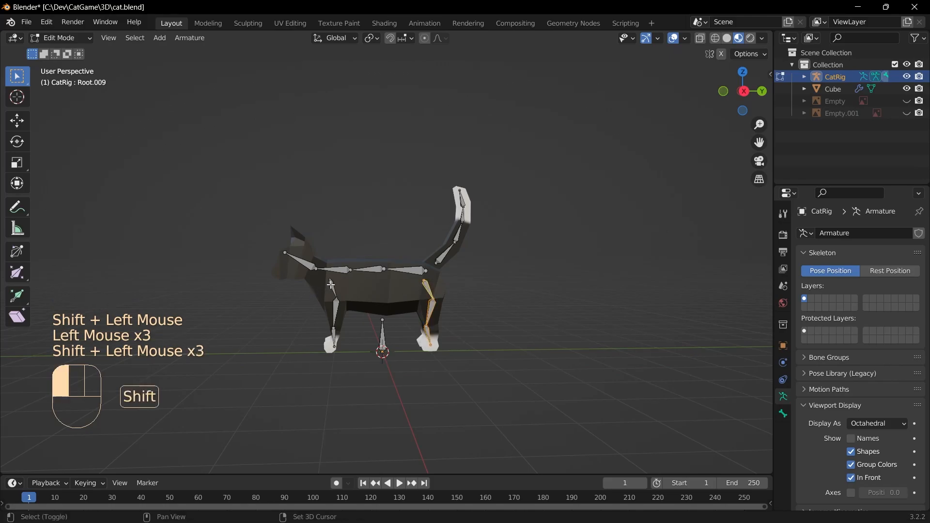
shift+click(336, 306)
shift+click(336, 327)
middle_drag(486, 383, 563, 361)
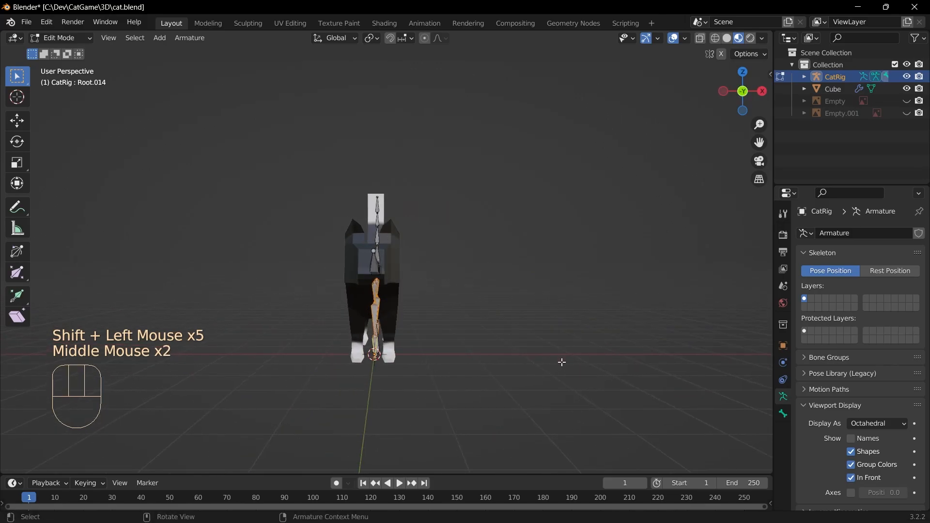
key(KP_1)
key(g)
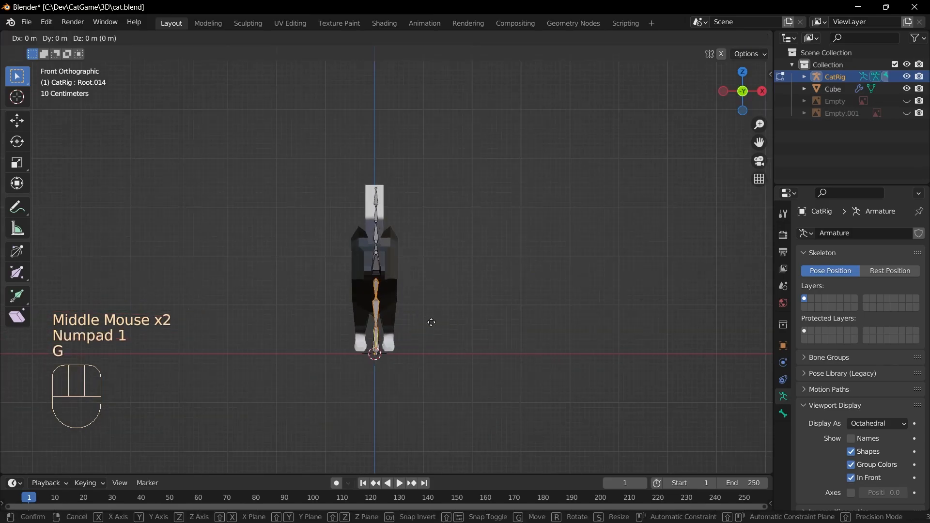
key(x)
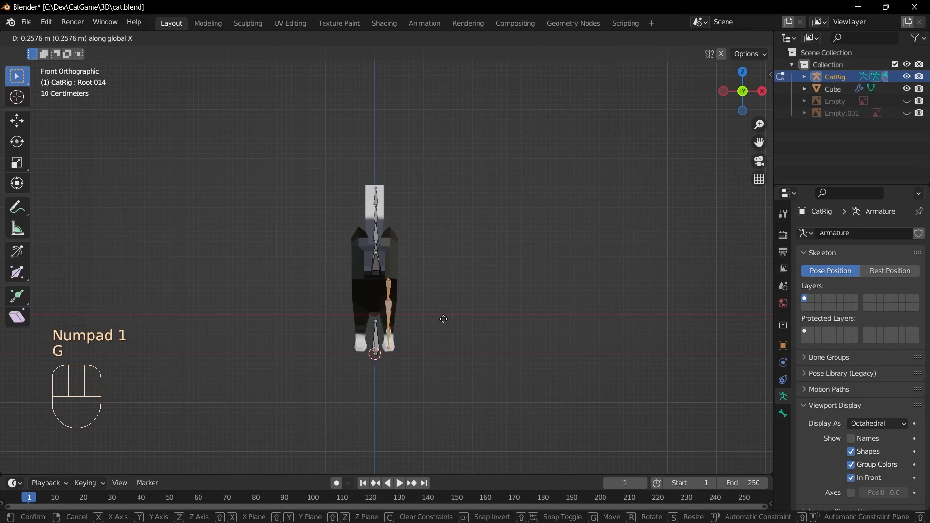
click(444, 318)
middle_drag(444, 318, 380, 346)
scroll(357, 407, up, 3)
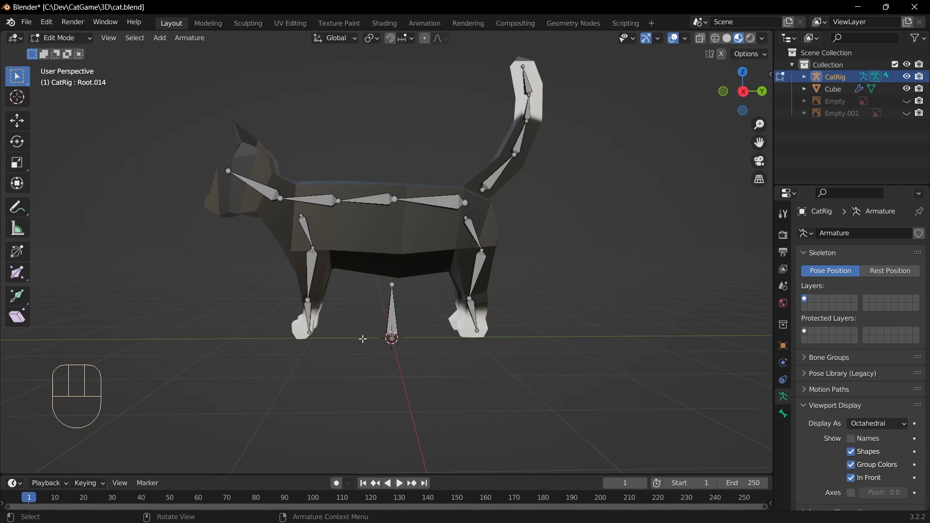
middle_drag(338, 325, 378, 333)
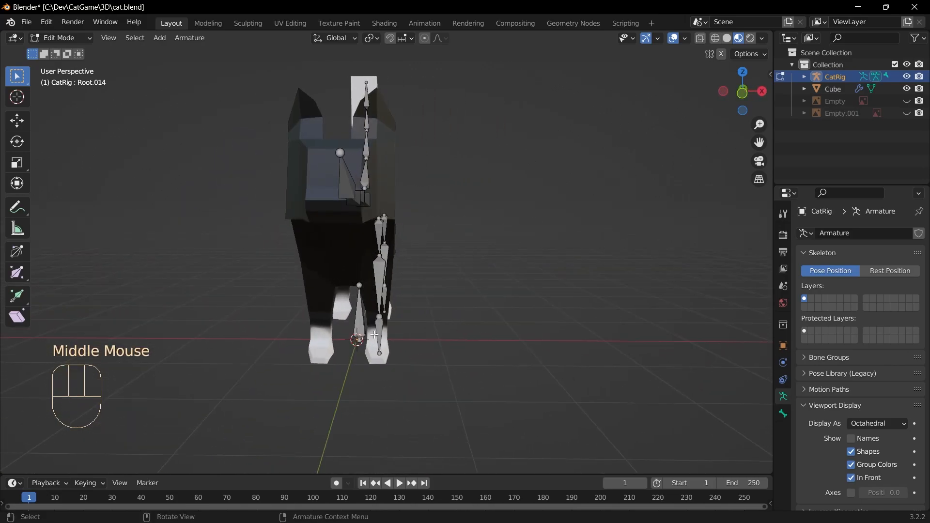
middle_drag(389, 403, 316, 355)
scroll(317, 354, up, 2)
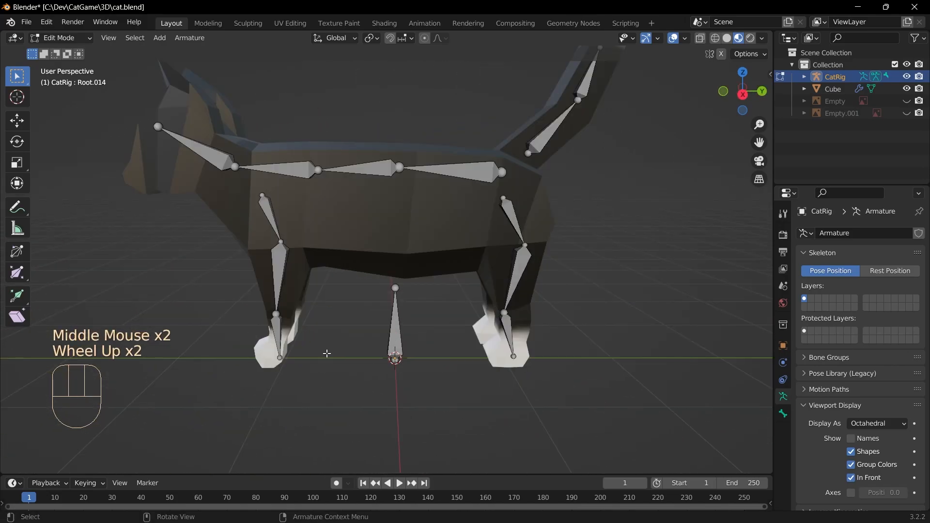
- Rename the uppermost bone of the front leg to FL1.L
scroll(326, 355, up, 2)
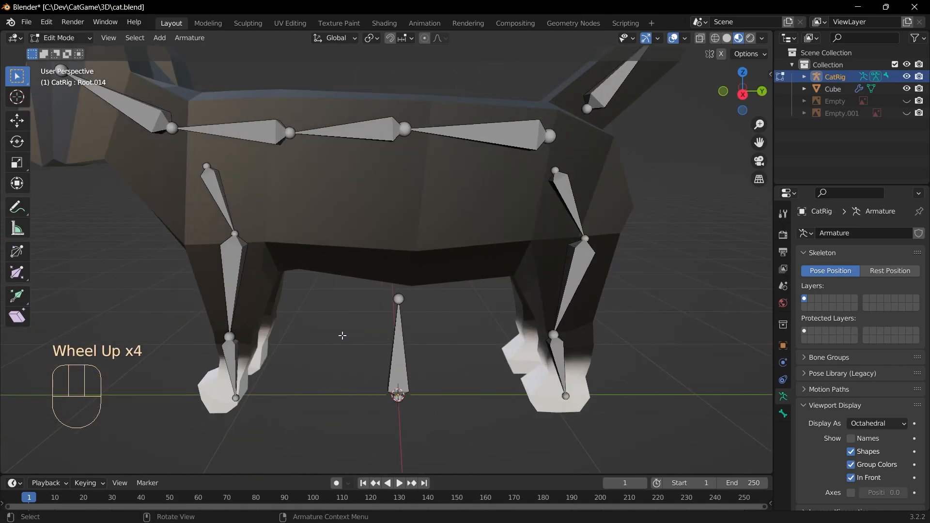
scroll(344, 341, down, 1)
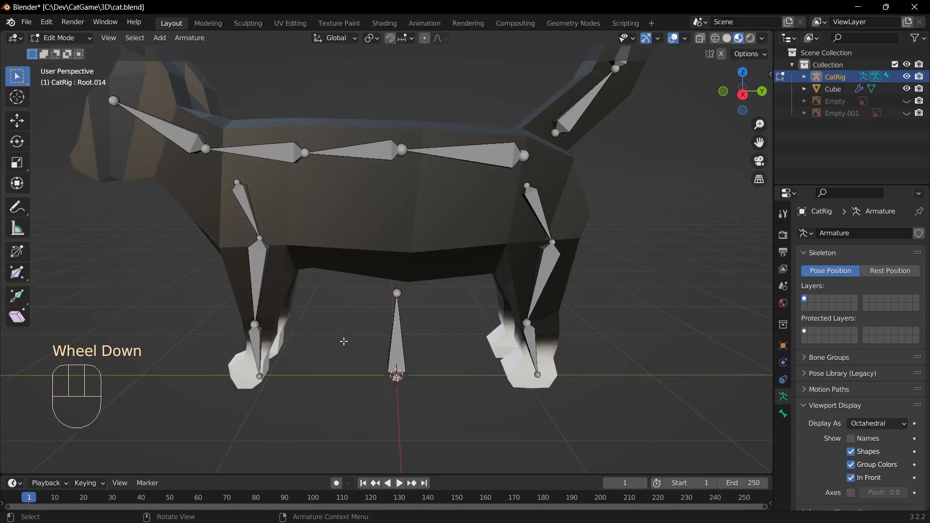
click(243, 206)
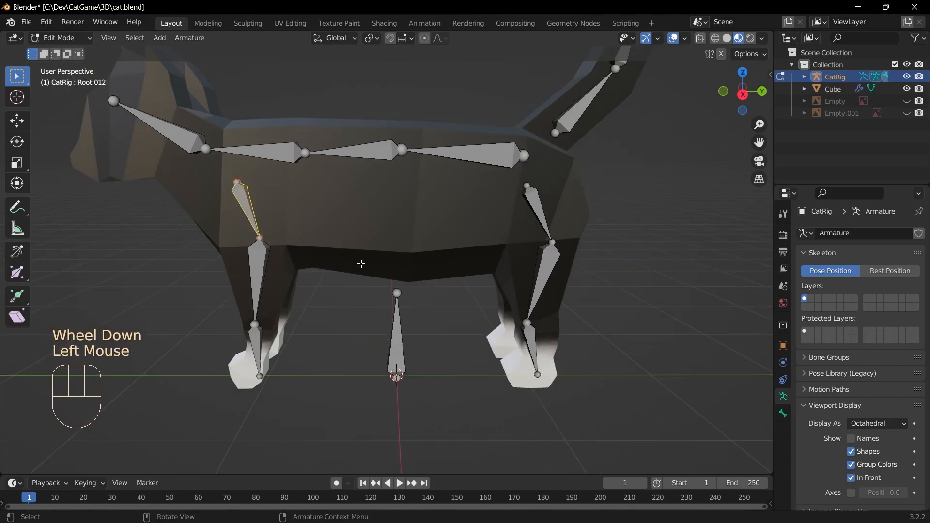
key(F2)
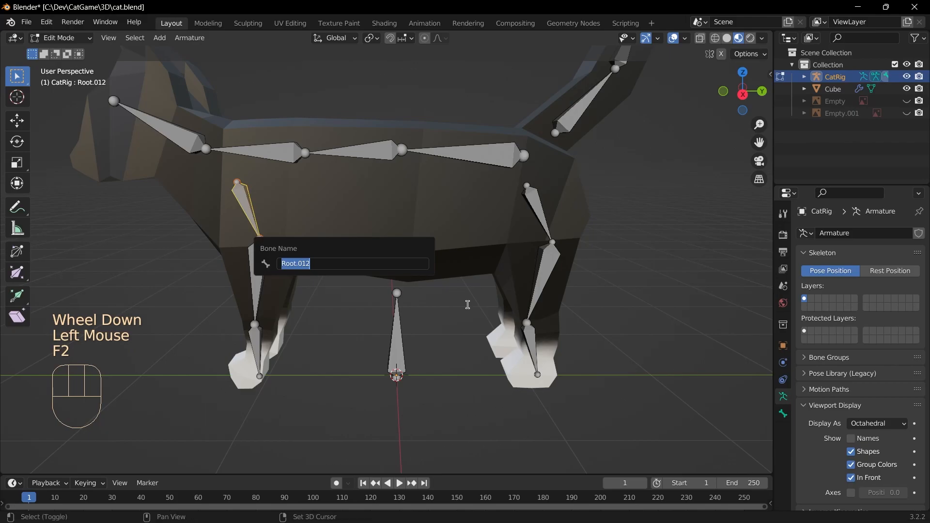
text(FL1.)
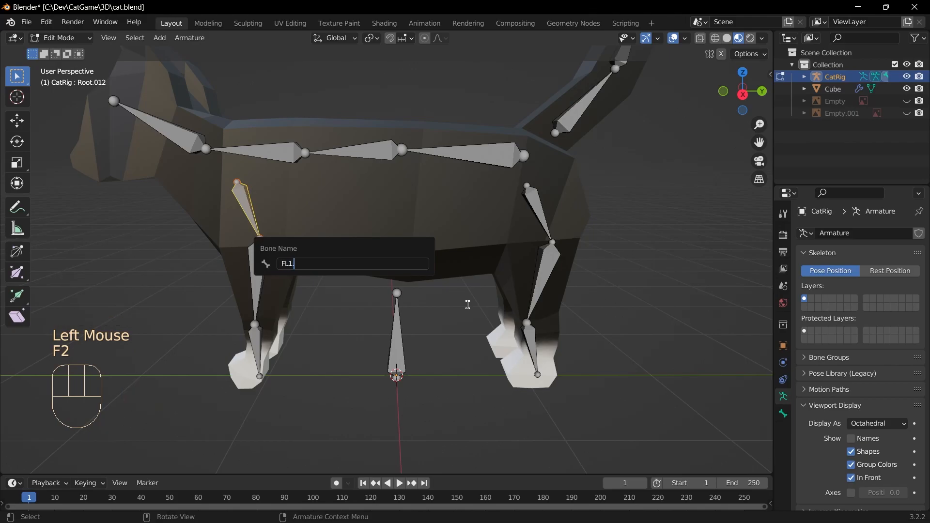
text(L)
key(Return)
- Rename the middle bone of the front leg to FL2.L
click(304, 318)
key(F2)
text(FL33)
key(BackSpace)
key(BackSpace)
text(2)
double_click(254, 318)
click(328, 323)
text(.L)
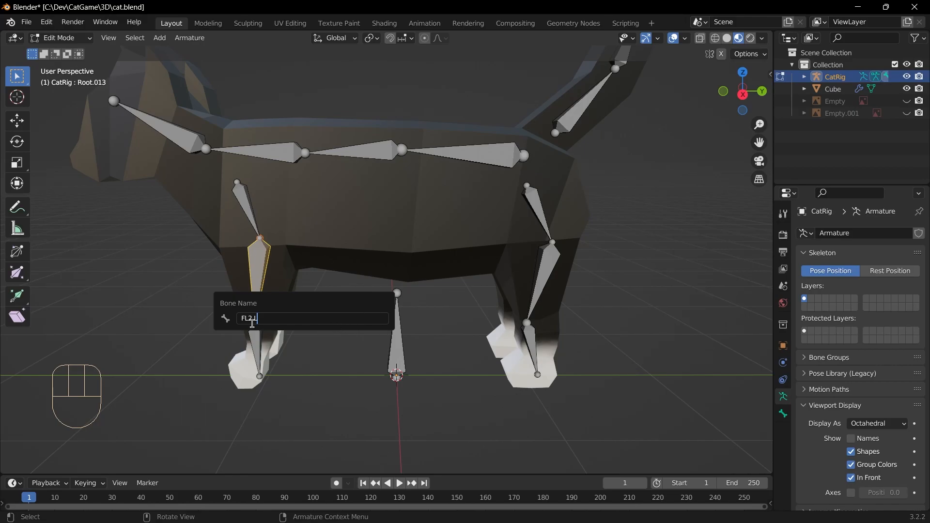
- Rename the lowest bone of the front leg to FL3.L
click(256, 350)
key(F2)
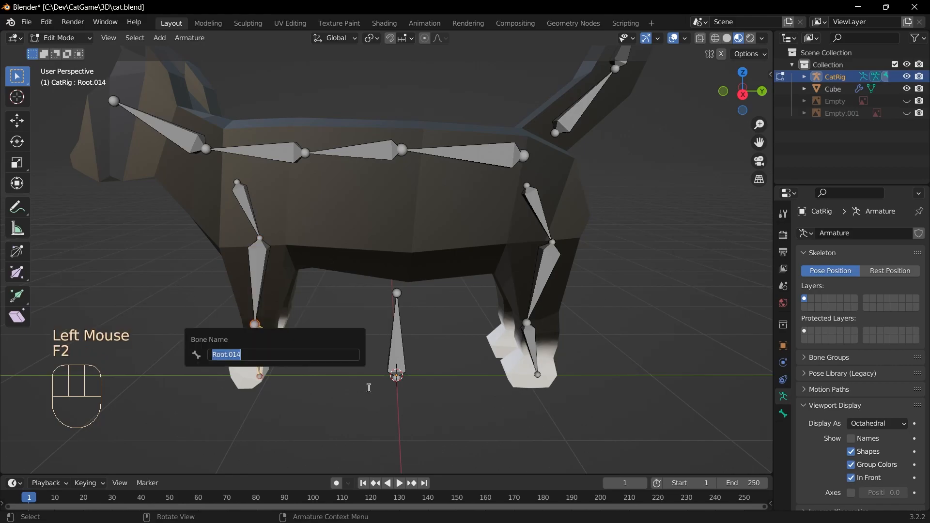
text(FL3.L)
key(Return)
- Extrude a bone about 0.41 m backward from the tip of the front paw bone in the side view
click(312, 391)
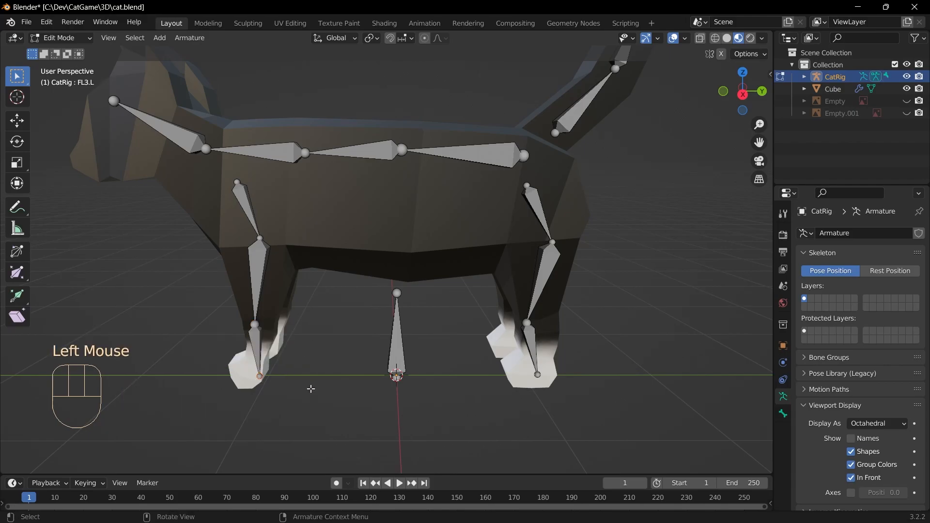
key(KP_1)
key(KP_3)
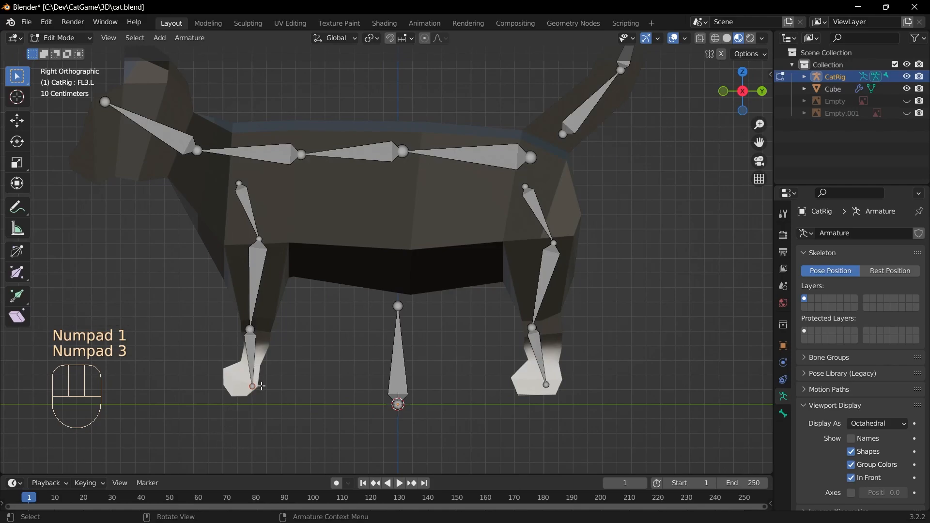
key(e)
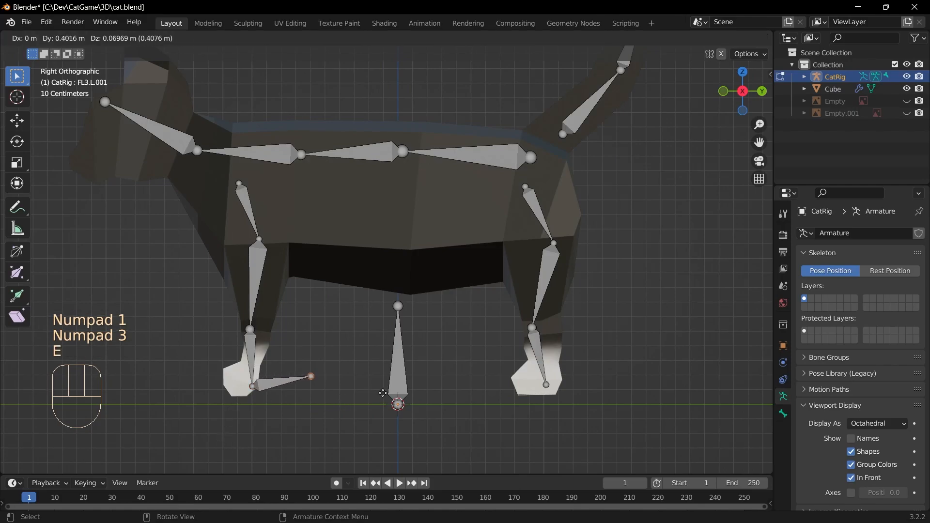
click(384, 394)
- Rename the bone extruded from the front paw to FLTarget.L
click(288, 381)
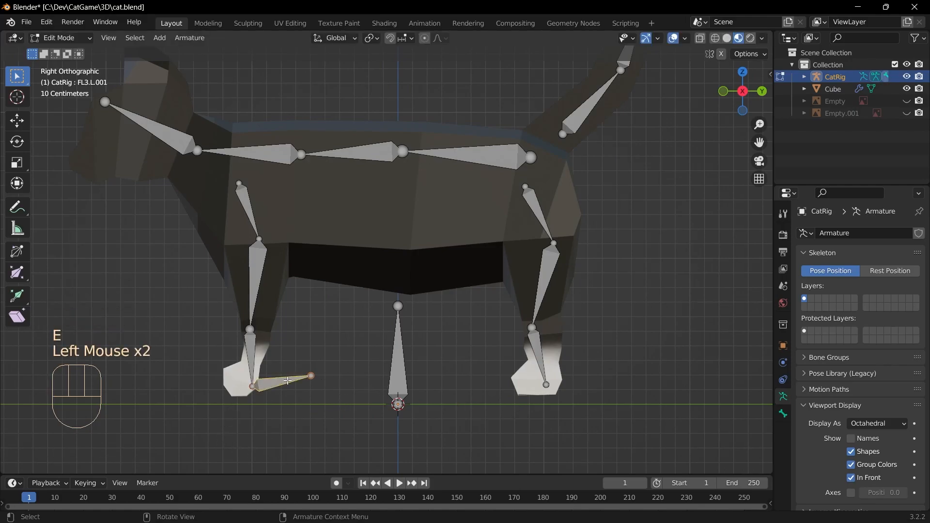
key(F2)
text(FL)
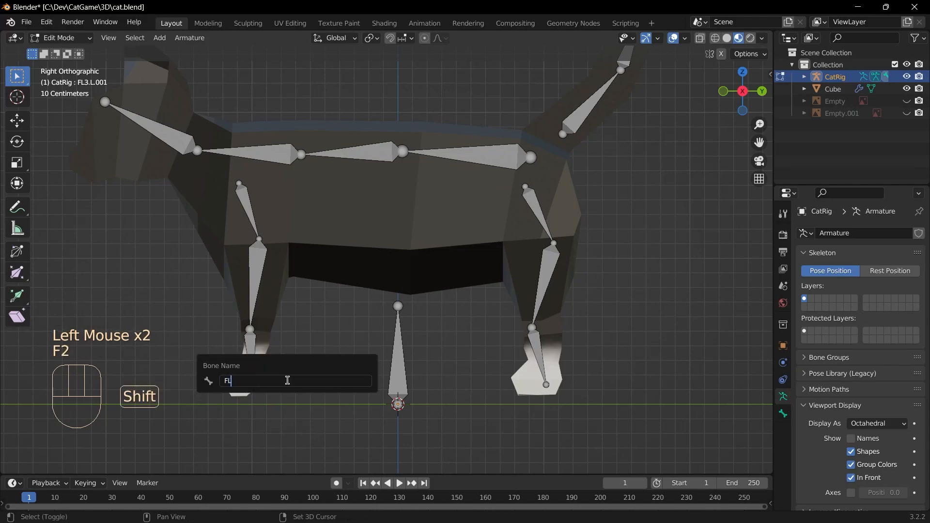
text(Tagr)
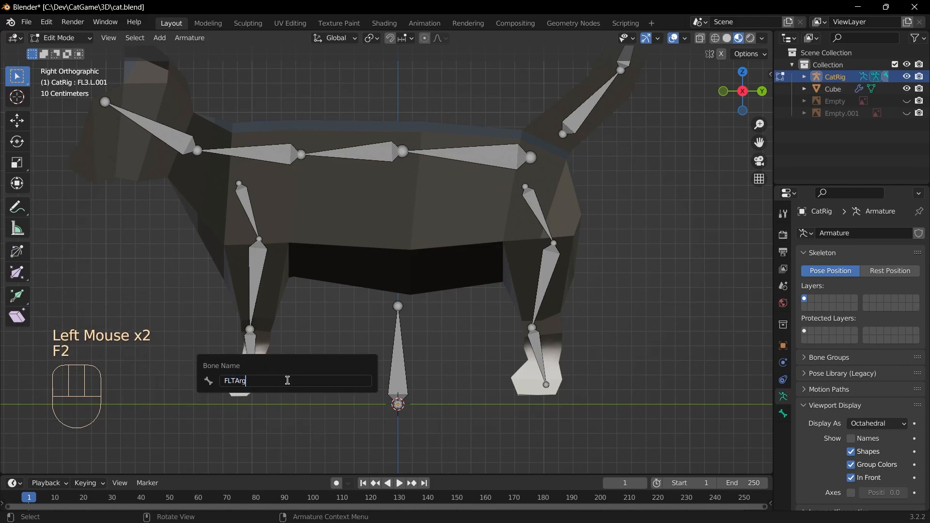
key(BackSpace)
key(BackSpace)
text(rget.L)
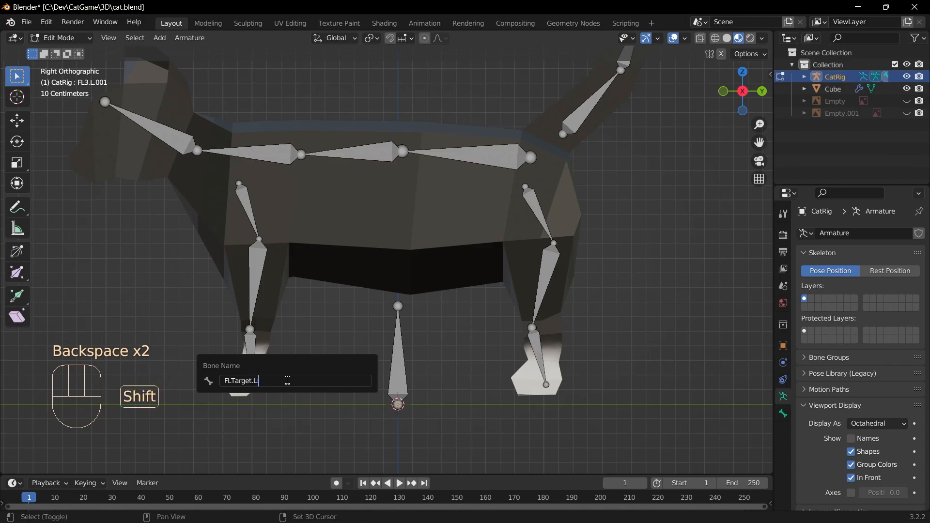
key(Return)
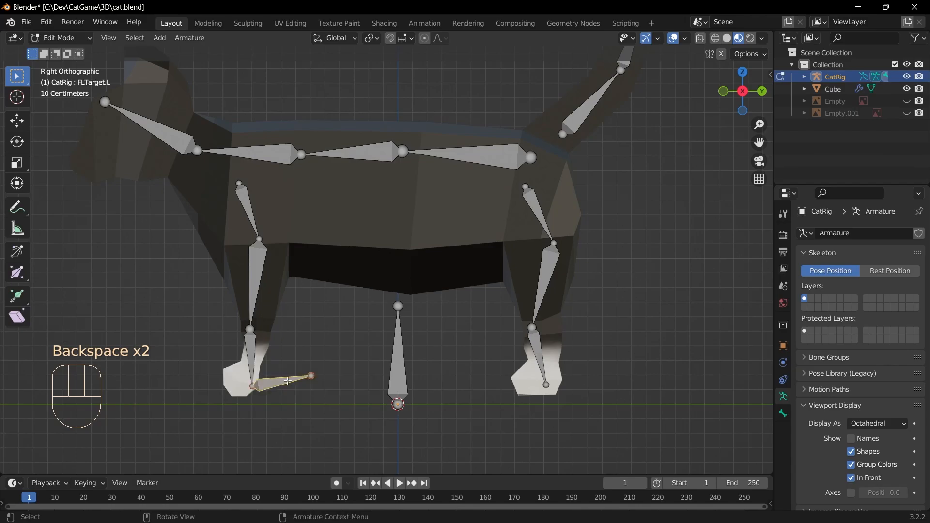
- Rename the upper and middle bones of the hind leg to BL1.L and BL2.L
text(BL1.L)
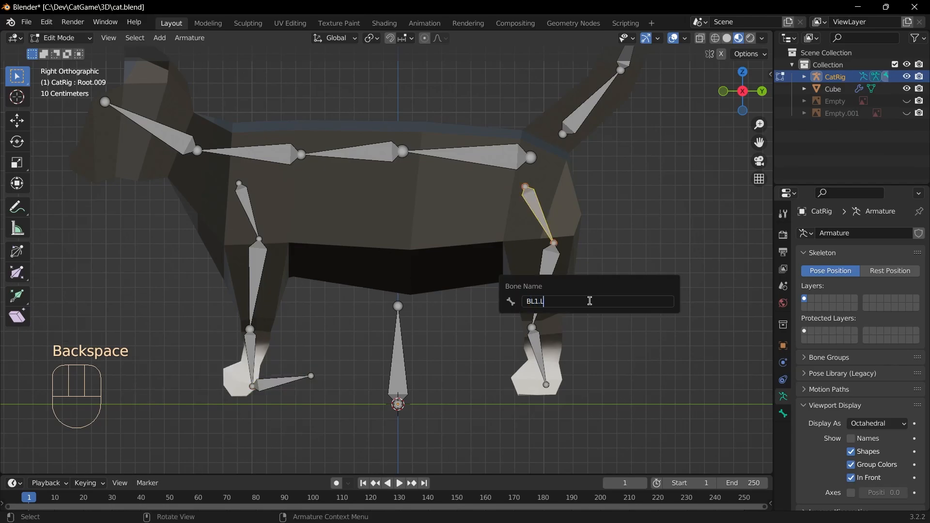
key(Return)
click(554, 287)
key(F2)
text(BL1)
key(BackSpace)
text(2.L)
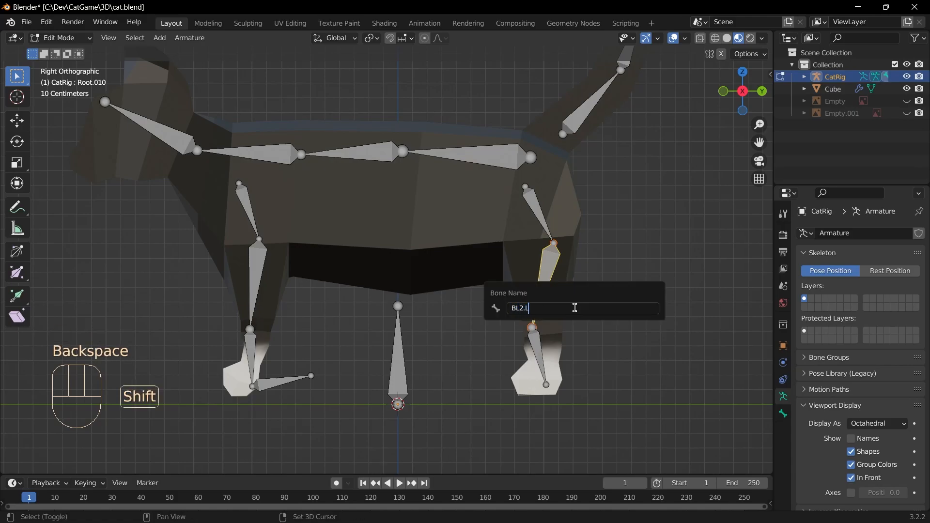
key(Return)
- Rename the lowest bone of the hind leg to BL3.L
click(540, 354)
key(F2)
key(BackSpace)
text(BL3.L)
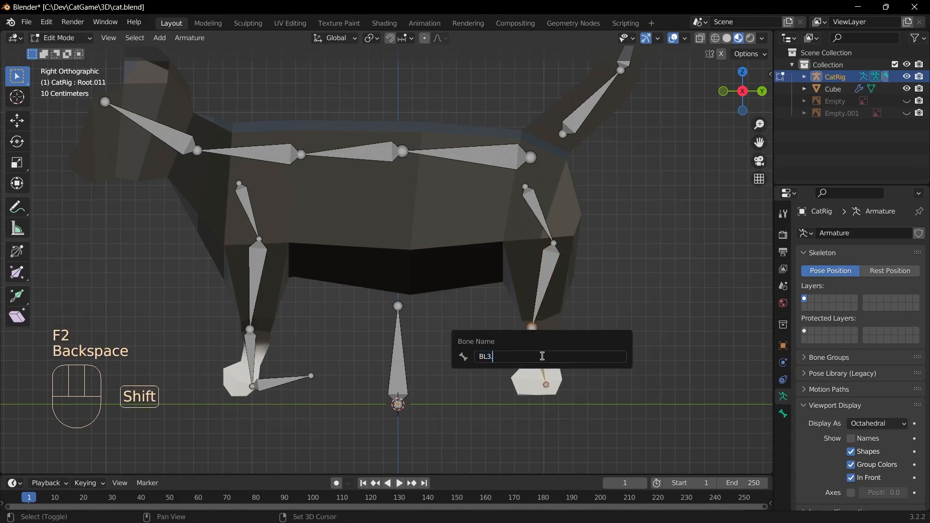
key(Return)
- Extrude a bone backward from the tip of the hind paw bone
click(546, 385)
key(e)
click(629, 381)
- Rename the bone extruded from the hind paw to BLTarget.L
click(601, 385)
key(F2)
text(BLTag)
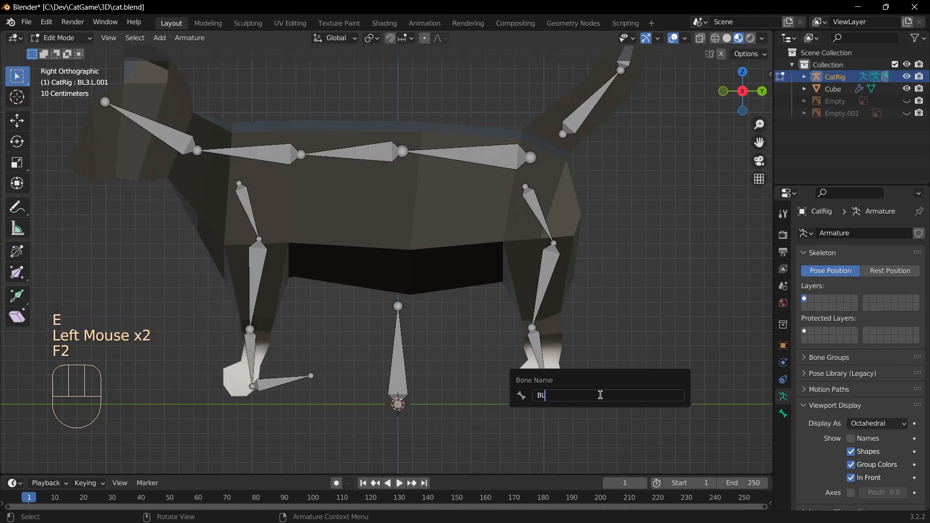
key(BackSpace)
text(rget.L)
key(Return)
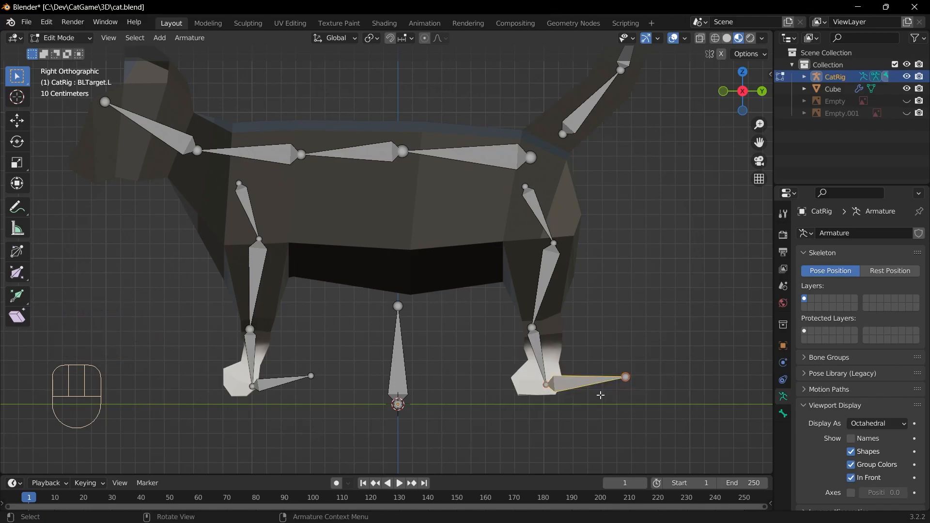
click(458, 294)
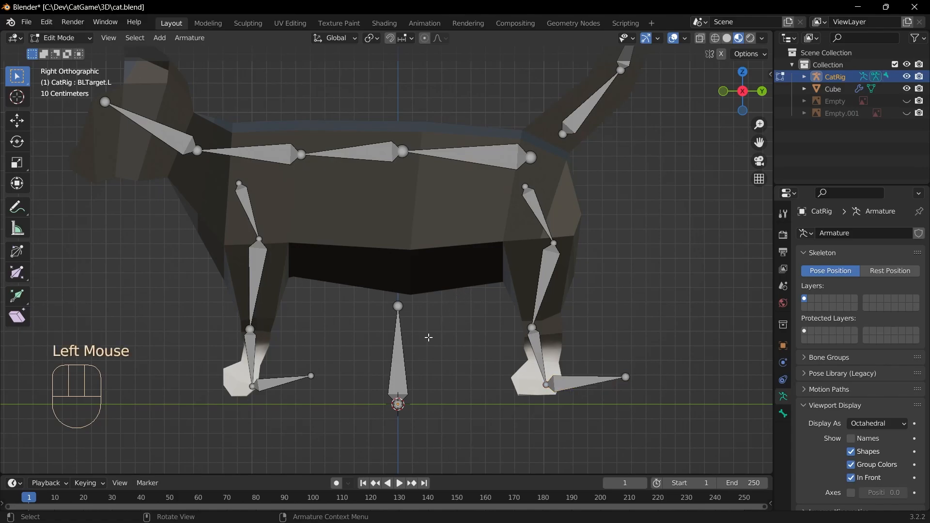
- Clear the parent of the FLTarget.L and BLTarget.L bones so both are detached from the legs
click(286, 384)
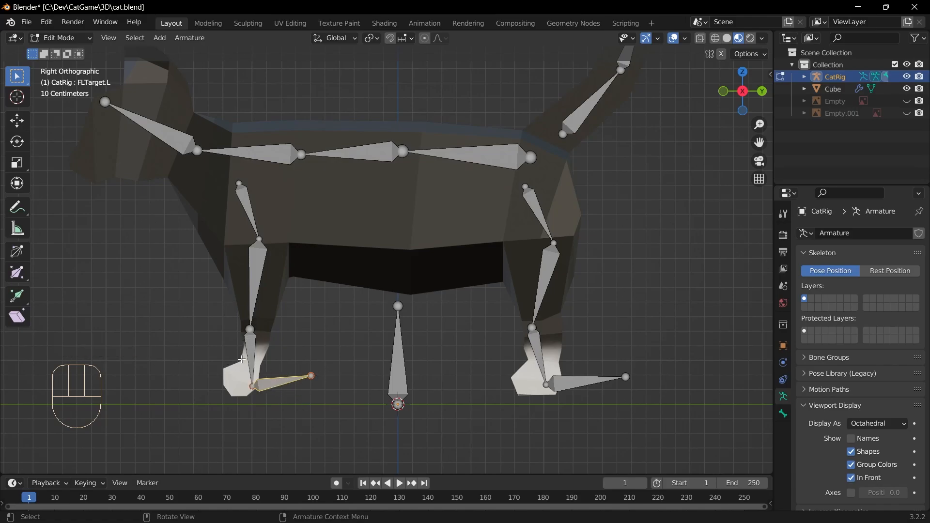
key(alt+p)
click(346, 374)
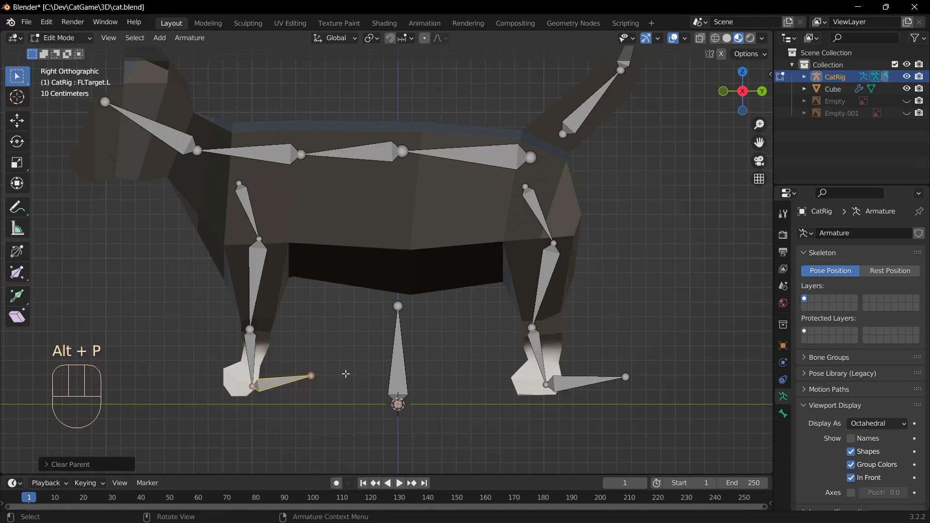
click(582, 383)
key(alt+p)
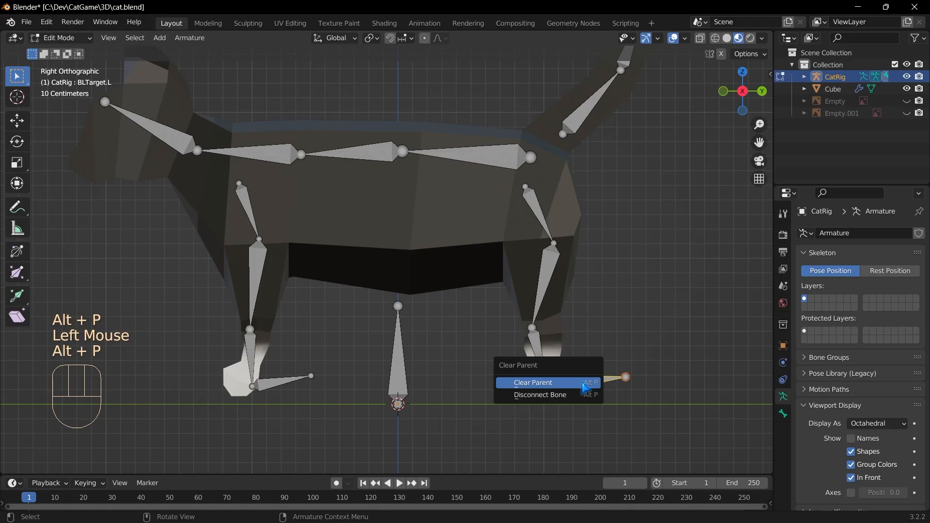
click(584, 381)
click(518, 404)
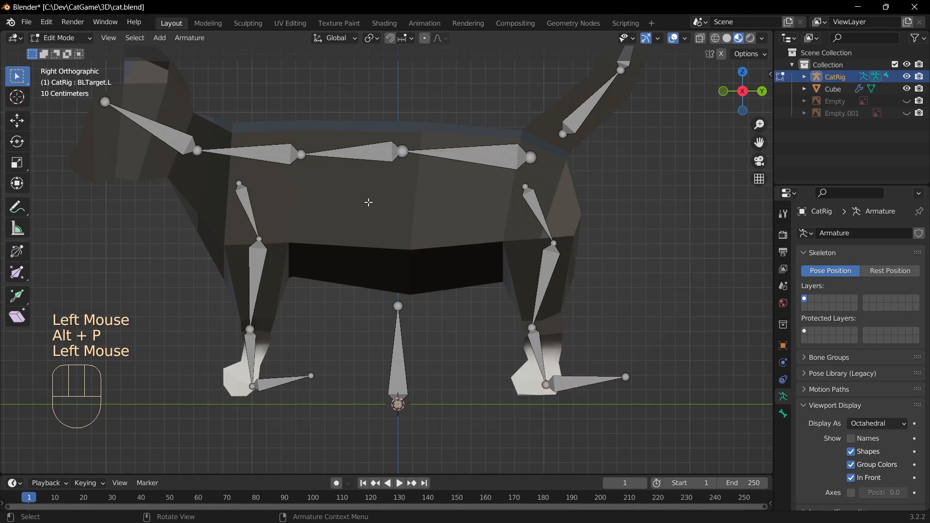
- Parent the rearmost spine bone to the Root bone with Keep Offset
click(401, 327)
middle_drag(449, 342, 451, 365)
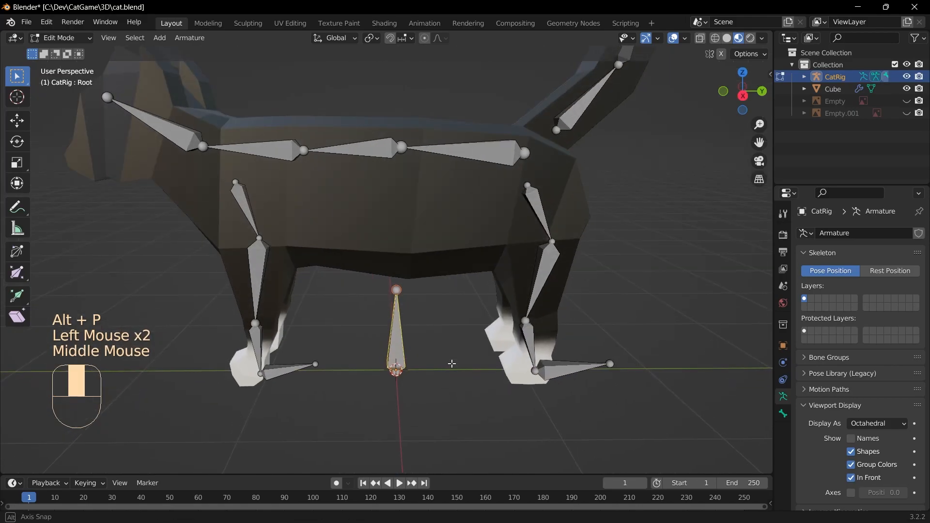
click(485, 153)
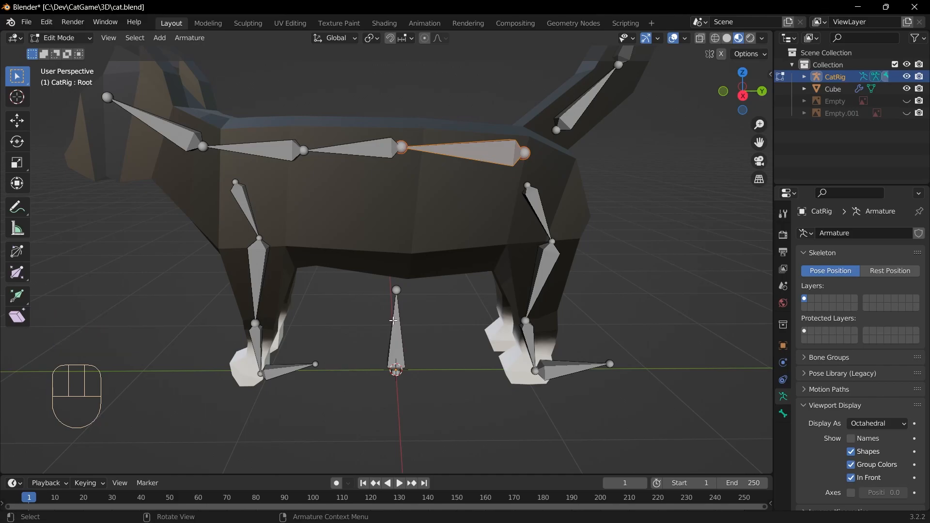
shift+click(396, 342)
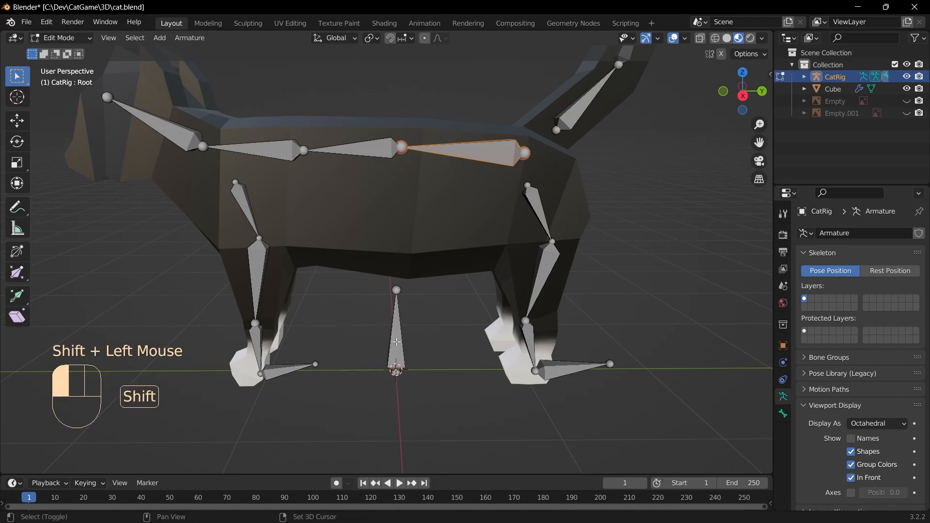
key(ctrl+p)
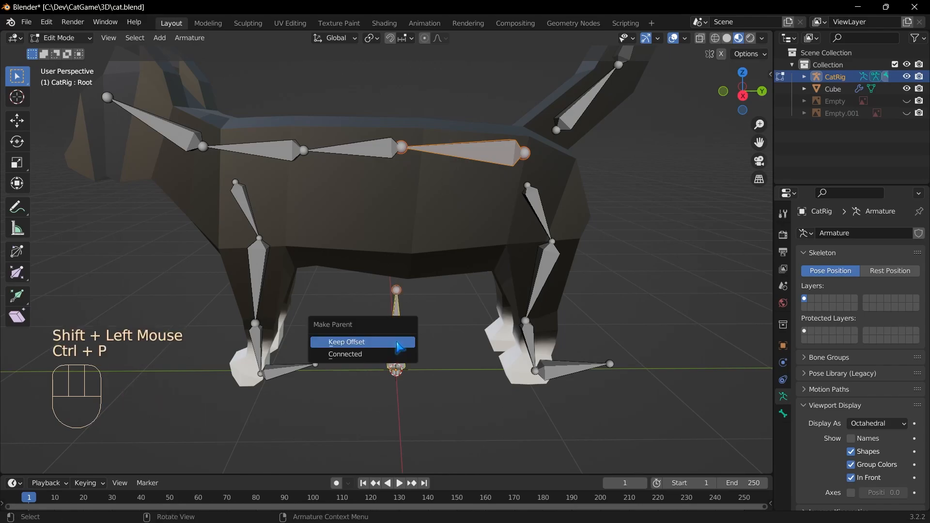
click(399, 344)
- Parent the upper hind leg bone to the rearmost spine bone with Keep Offset
click(542, 206)
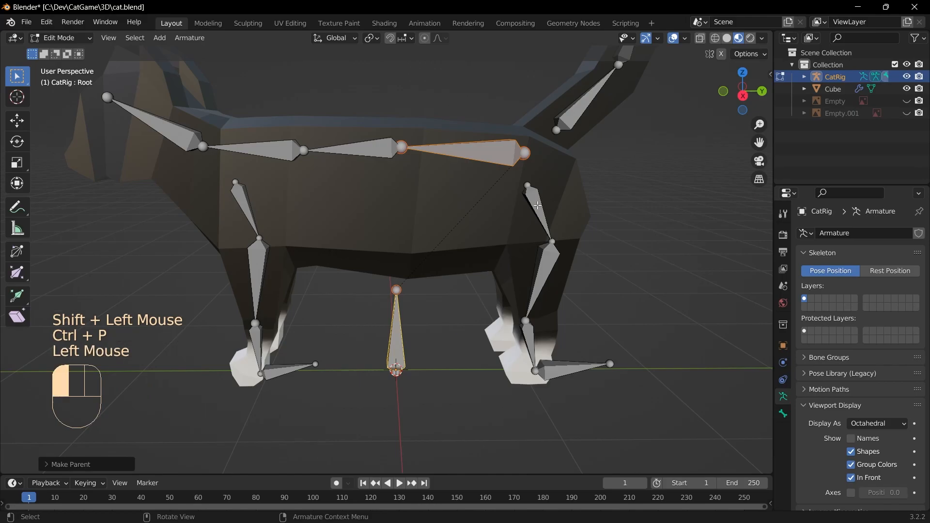
shift+click(512, 153)
key(ctrl+p)
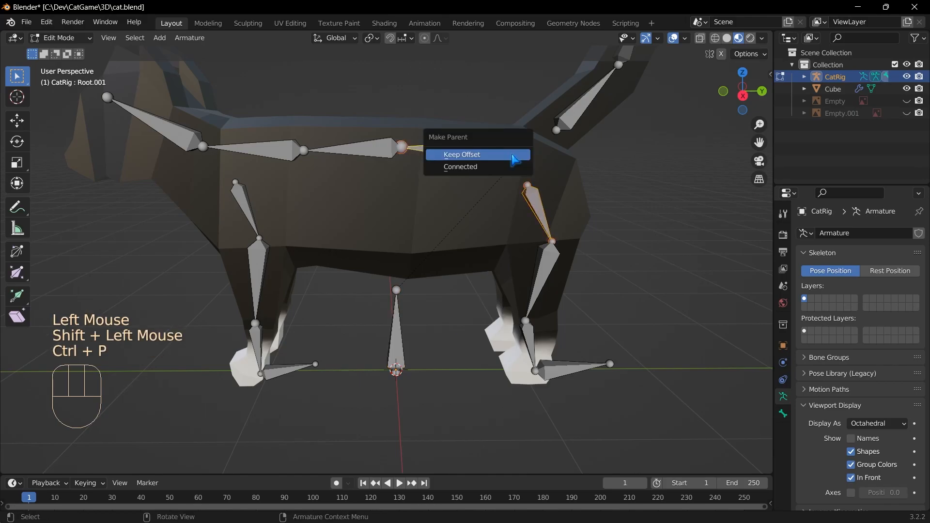
click(512, 153)
- Parent the upper front leg bone FL1.L to the front spine bone with Keep Offset
click(248, 211)
shift+click(270, 153)
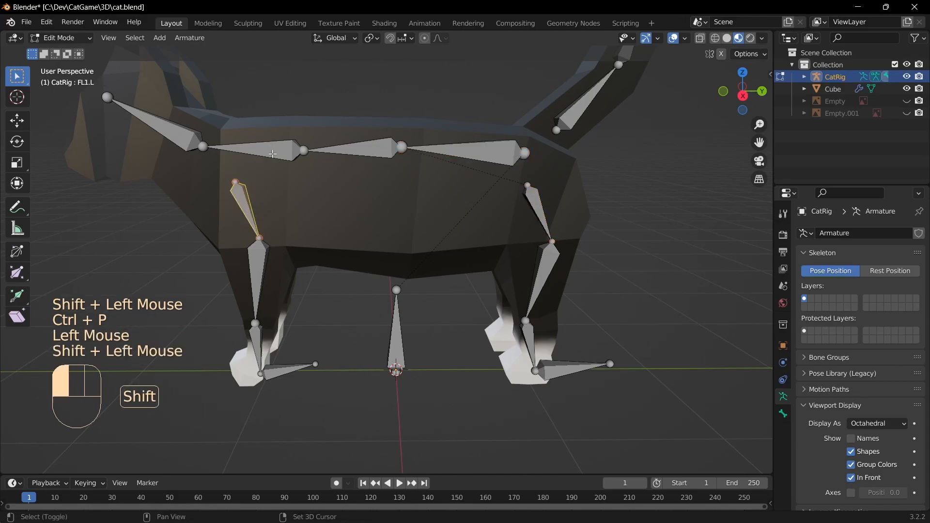
key(ctrl+p)
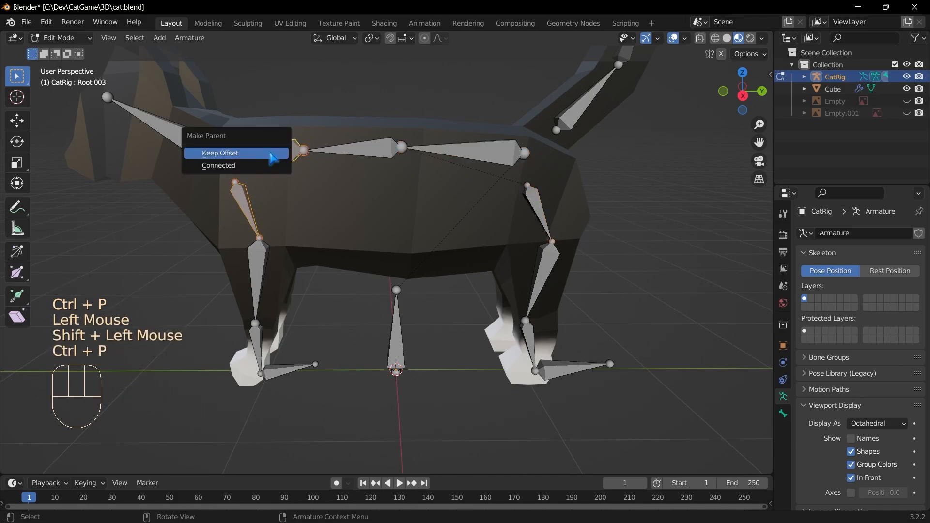
click(270, 154)
- Parent the tail's base bone to the rearmost spine bone with Keep Offset
double_click(589, 99)
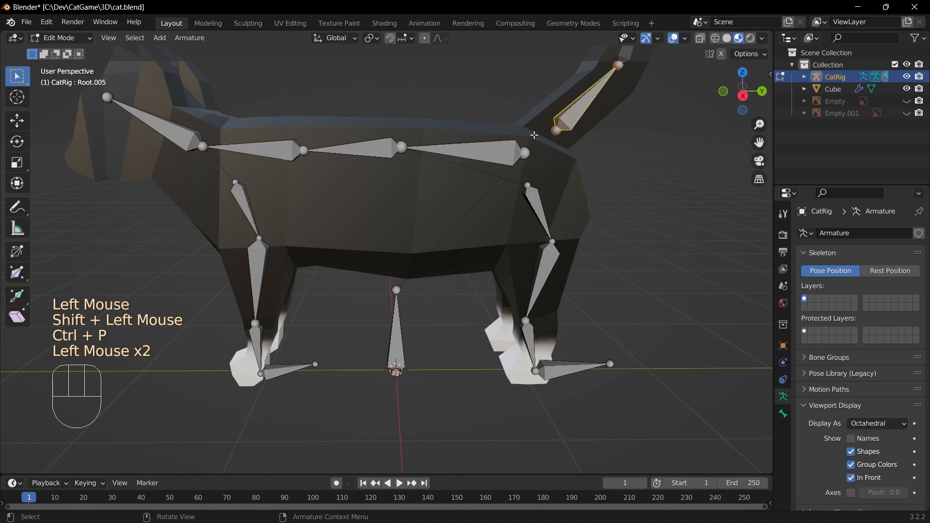
shift+click(479, 151)
key(ctrl+p)
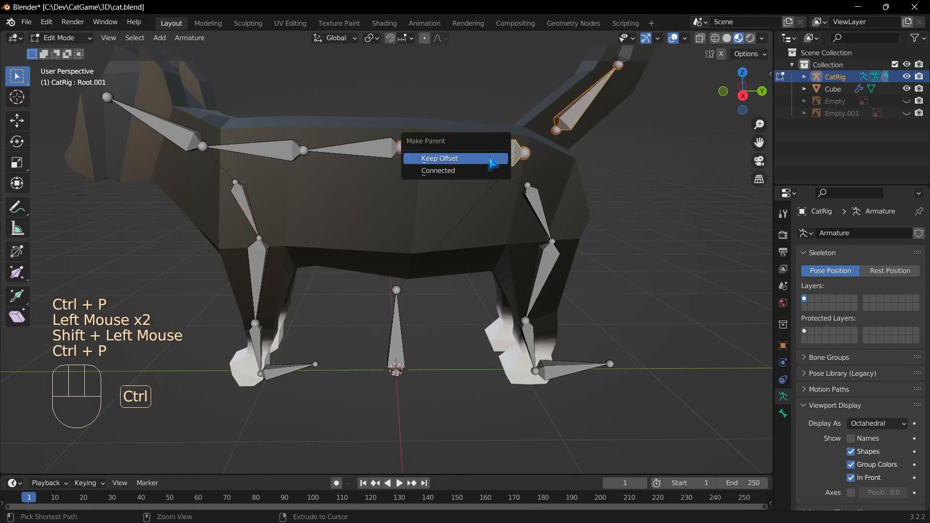
click(474, 154)
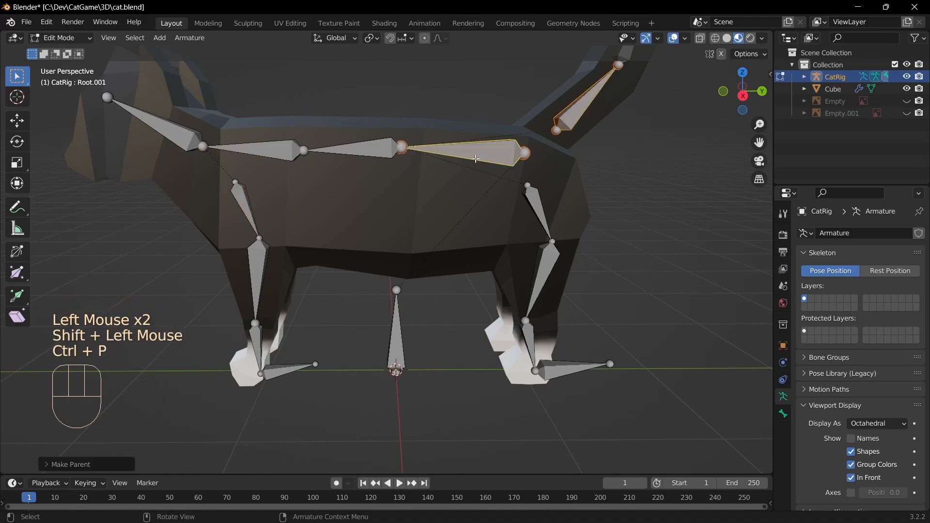
- Switch the armature to Pose Mode and test-move the Root bone to check that the rig follows
scroll(423, 311, down, 2)
middle_drag(425, 327, 427, 354)
click(57, 41)
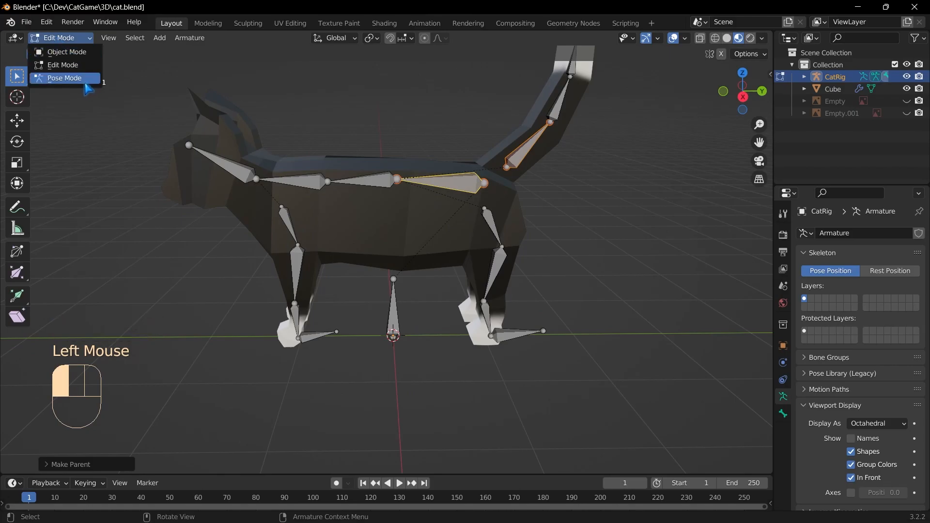
click(62, 73)
middle_drag(290, 233, 343, 266)
click(395, 322)
scroll(568, 303, down, 2)
key(g)
key(Escape)
- Test moving the rearmost spine bone and rotating a tail bone to check their parenting, cancelling each transform
middle_drag(536, 312, 364, 334)
scroll(365, 334, up, 3)
click(448, 178)
key(g)
key(Escape)
click(549, 136)
scroll(532, 168, down, 2)
key(r)
key(Escape)
- Test rotating the upper hind leg bone and the upper front leg bone FL1.L, cancelling each rotation
click(475, 234)
key(r)
key(Escape)
click(307, 231)
key(r)
key(Escape)
click(574, 346)
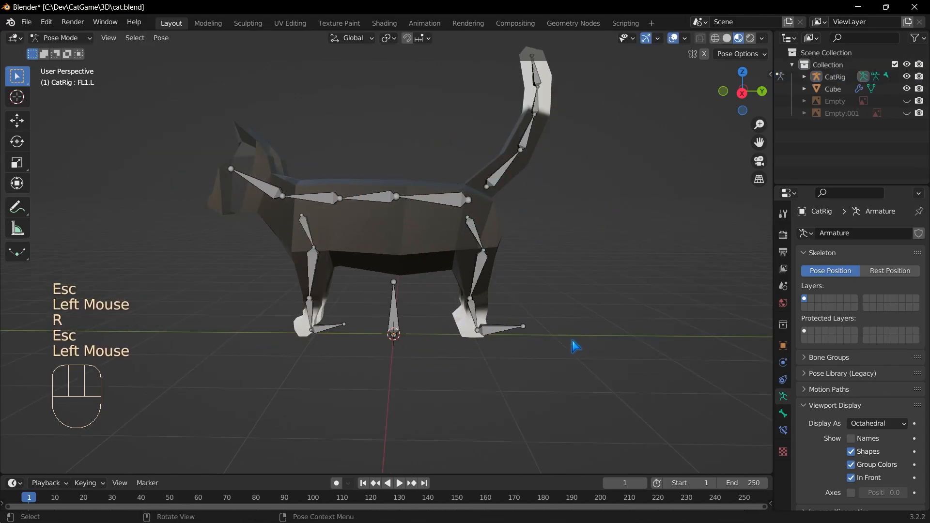
- Add an IK constraint to the lower front leg bone FL3.L targeting FLTarget.L, with a chain length of 2
scroll(326, 353, up, 2)
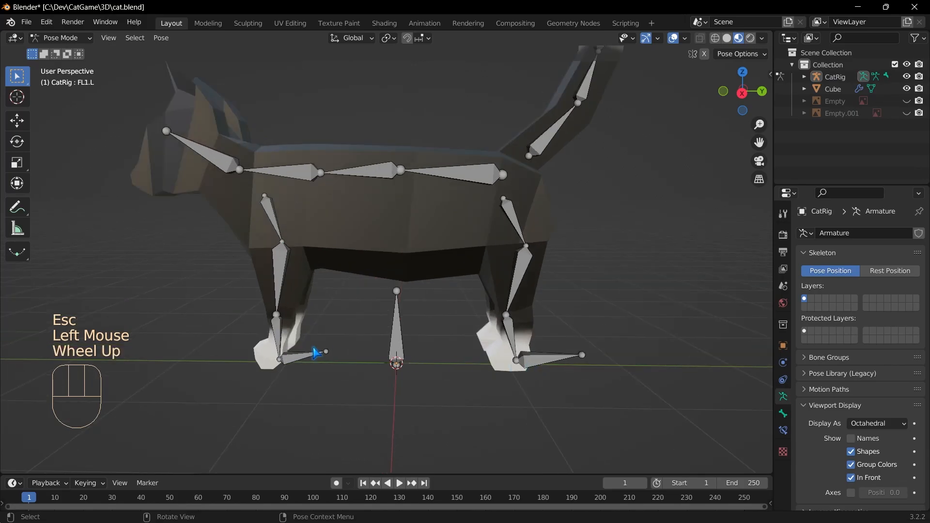
scroll(296, 389, up, 1)
click(296, 380)
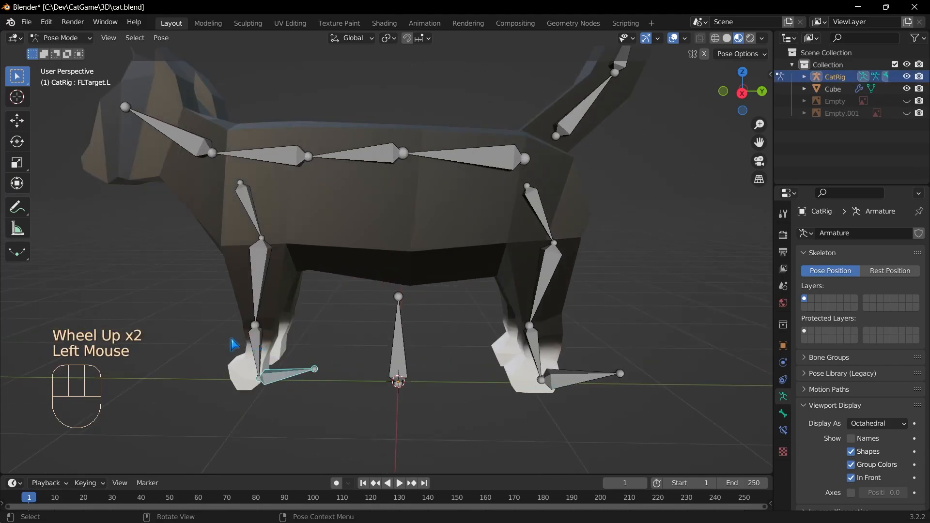
shift+click(257, 346)
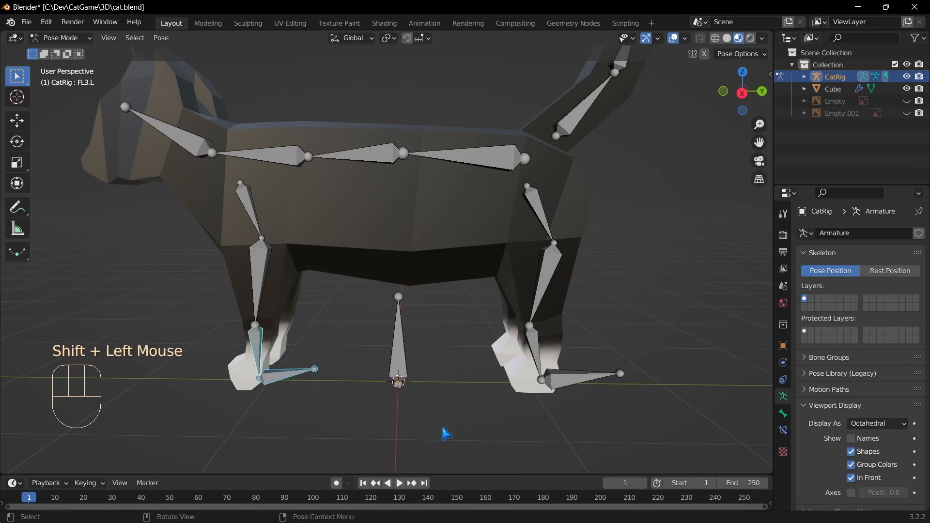
key(shift+i)
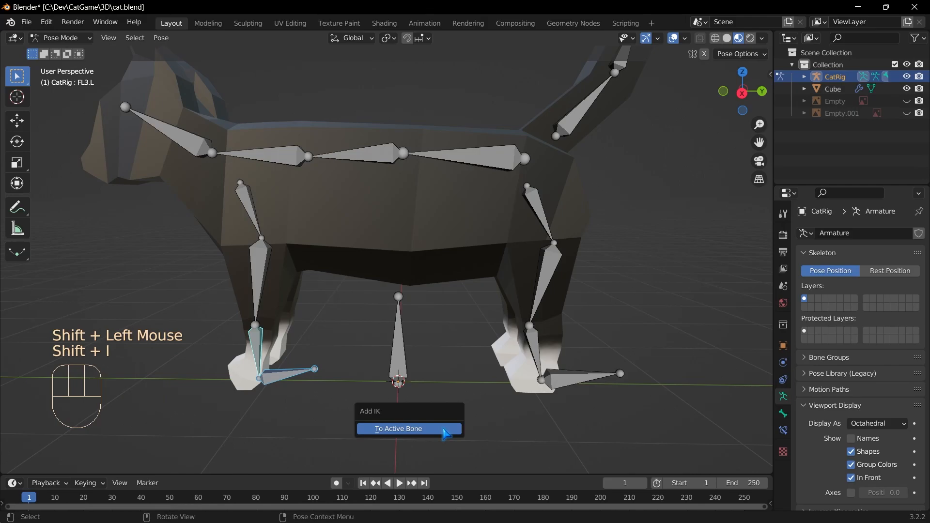
click(444, 430)
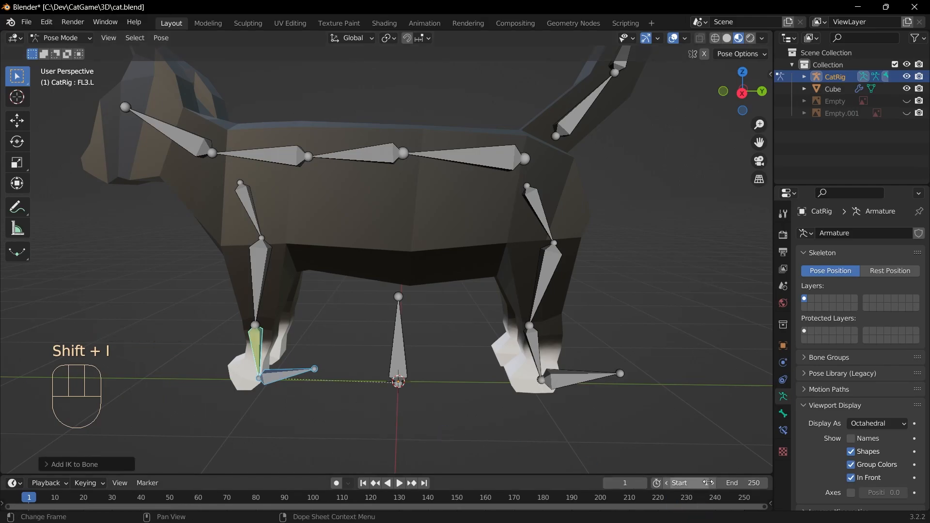
click(783, 431)
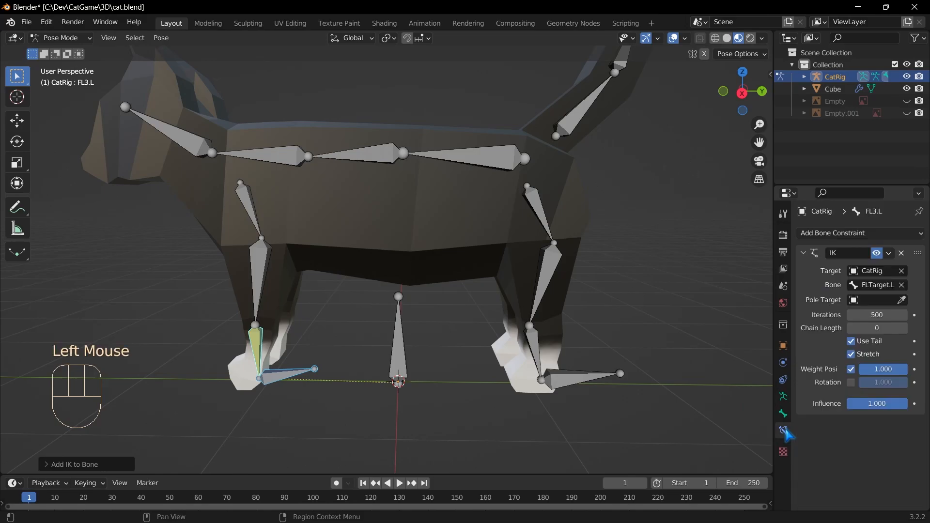
click(904, 329)
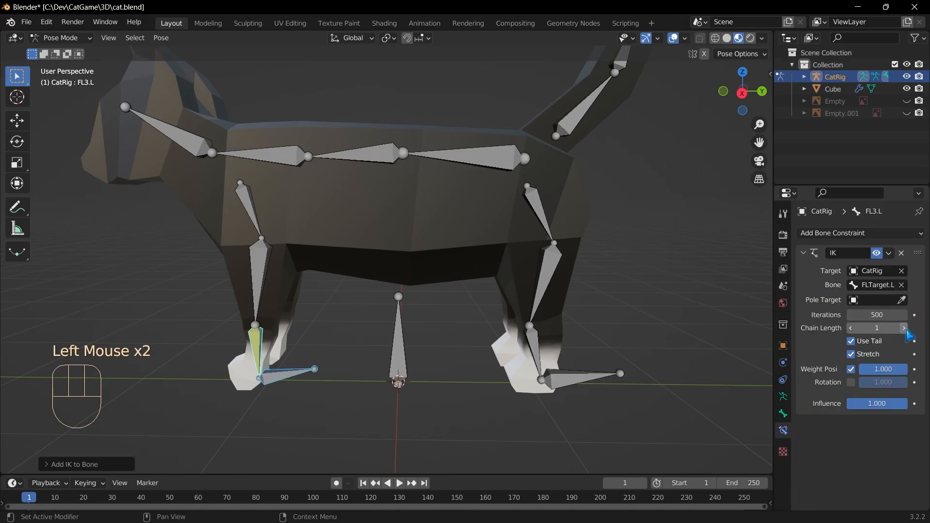
click(904, 328)
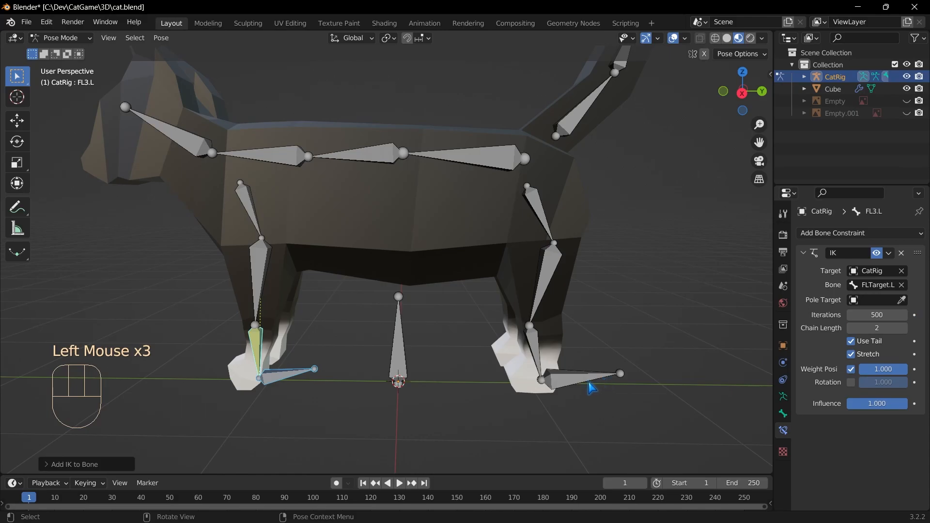
- Test-move the FLTarget.L bone to check how the front leg bends, cancelling the move
click(356, 401)
click(314, 370)
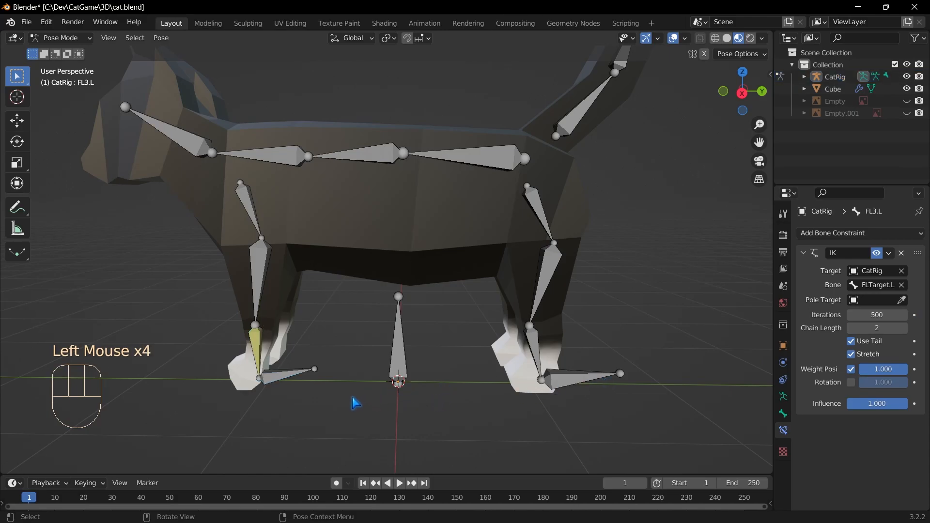
key(g)
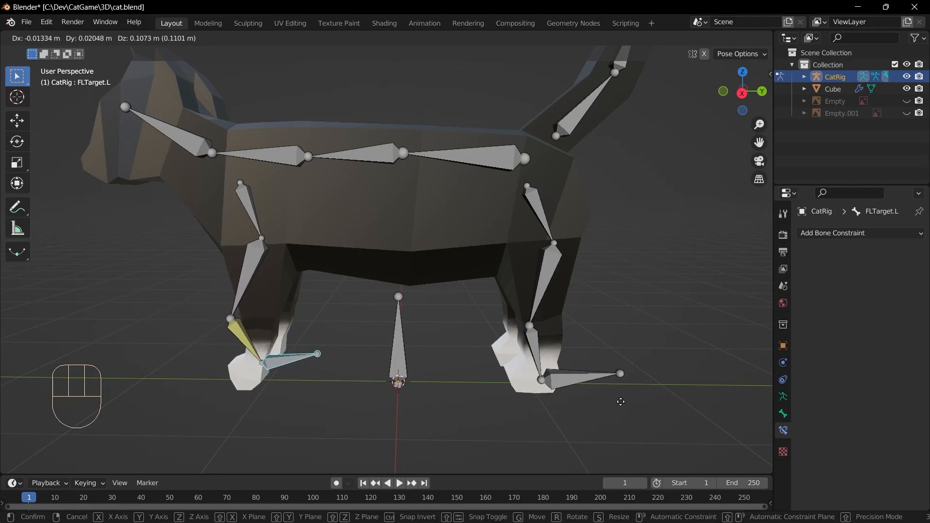
key(Escape)
click(623, 421)
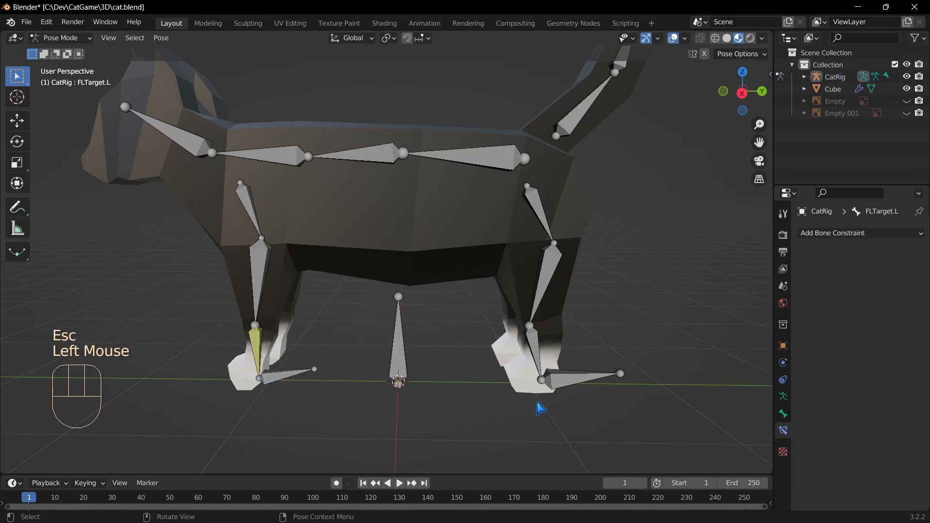
- Lock inverse kinematics on the Y and Z axes for the FL3.L bone
click(265, 347)
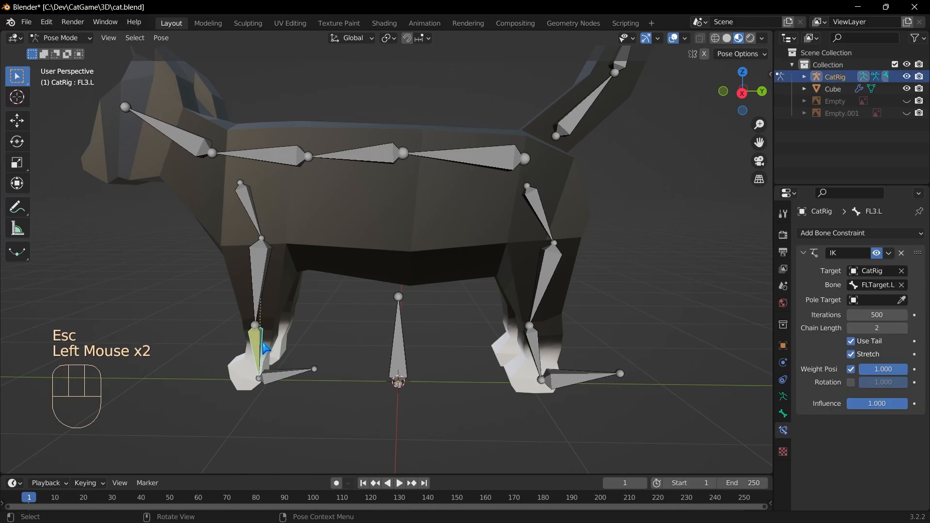
click(784, 413)
scroll(864, 422, down, 1)
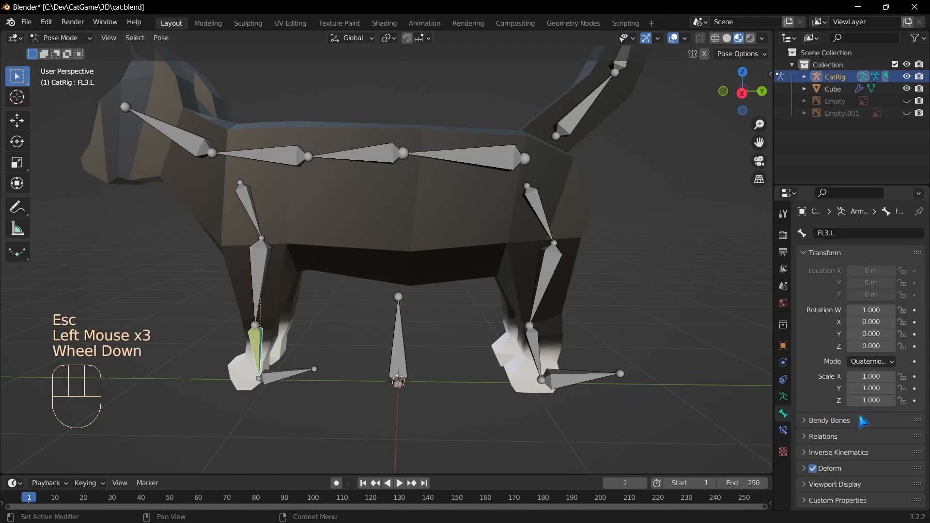
click(813, 453)
scroll(846, 404, down, 4)
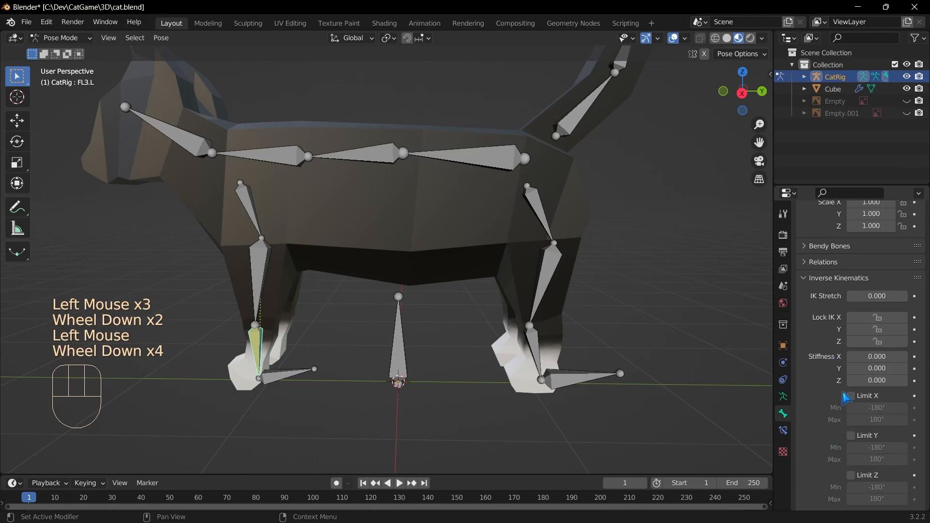
scroll(875, 336, down, 1)
click(877, 310)
click(877, 322)
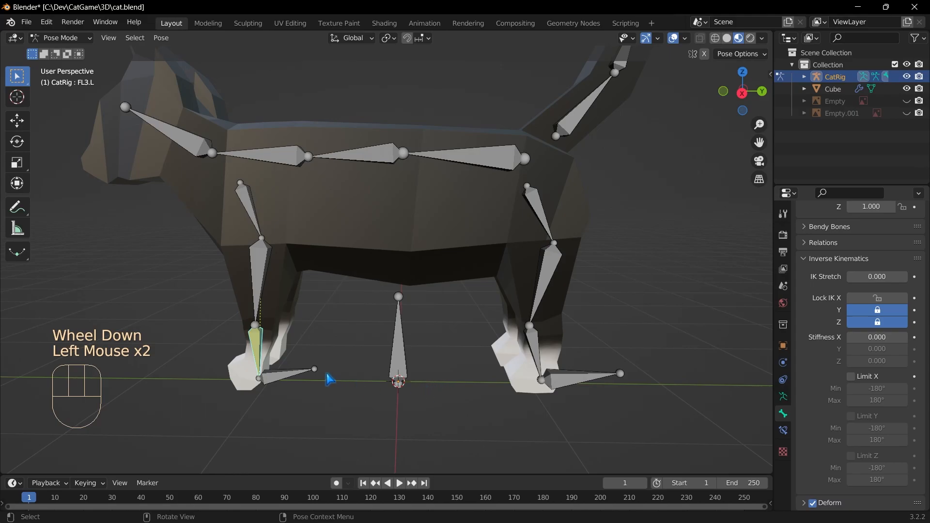
- Test-move FLTarget.L again to check the front leg with its IK axes locked, cancelling the move
click(312, 374)
key(g)
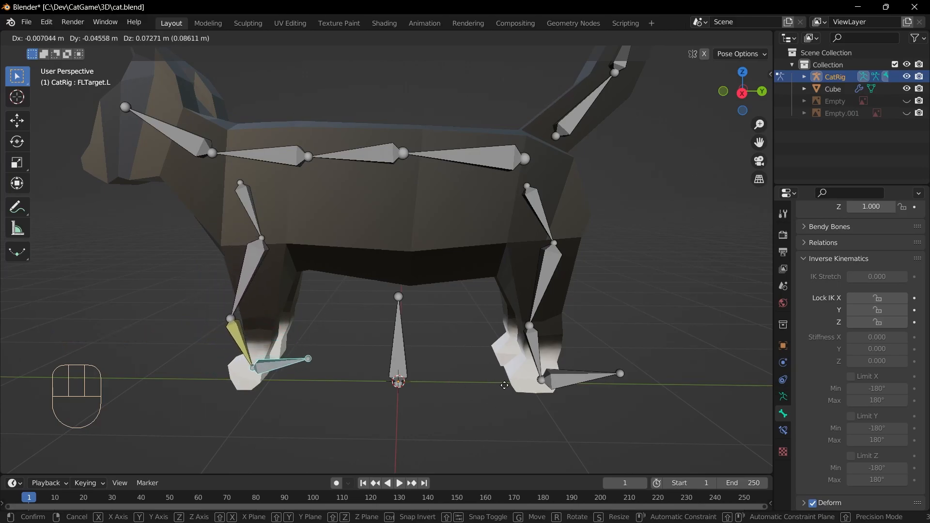
key(Escape)
- Add an IK constraint to the lower hind leg bone BL3.L targeting BLTarget.L, with a chain length of 2
click(533, 420)
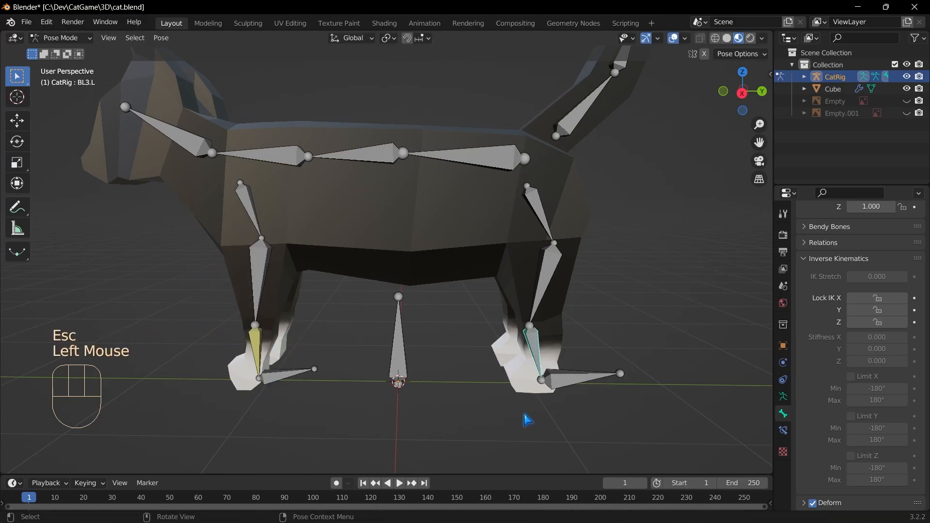
click(587, 403)
click(586, 387)
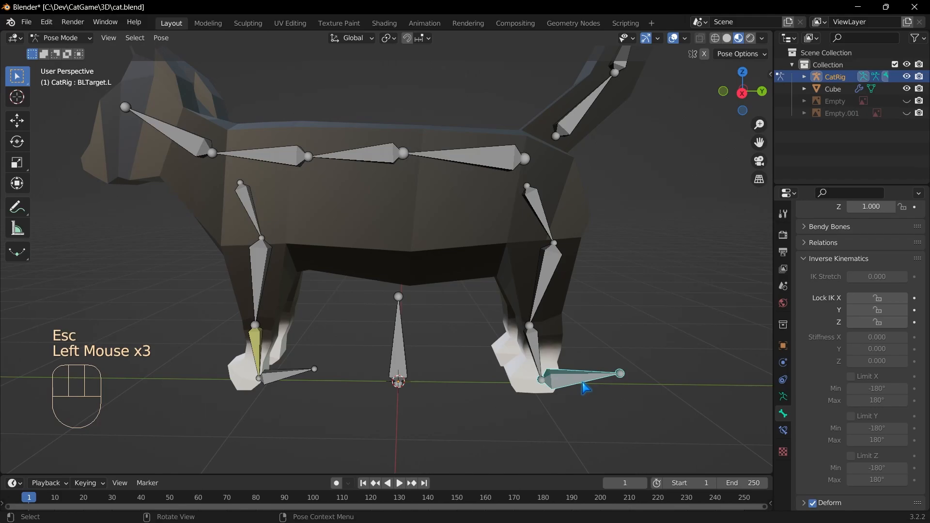
shift+click(545, 376)
key(shift+i)
click(556, 380)
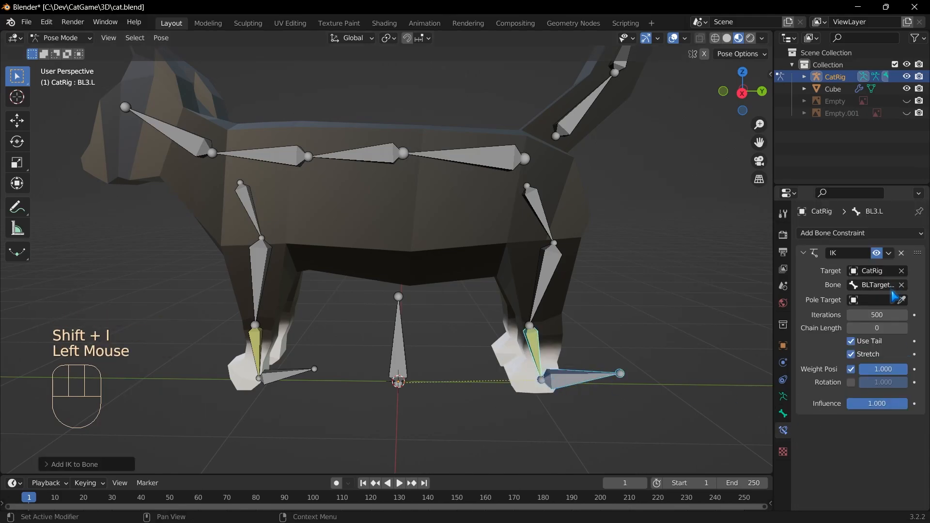
click(904, 328)
click(904, 328)
- Lock inverse kinematics on the Y and Z axes for the BL3.L bone
click(536, 356)
click(784, 414)
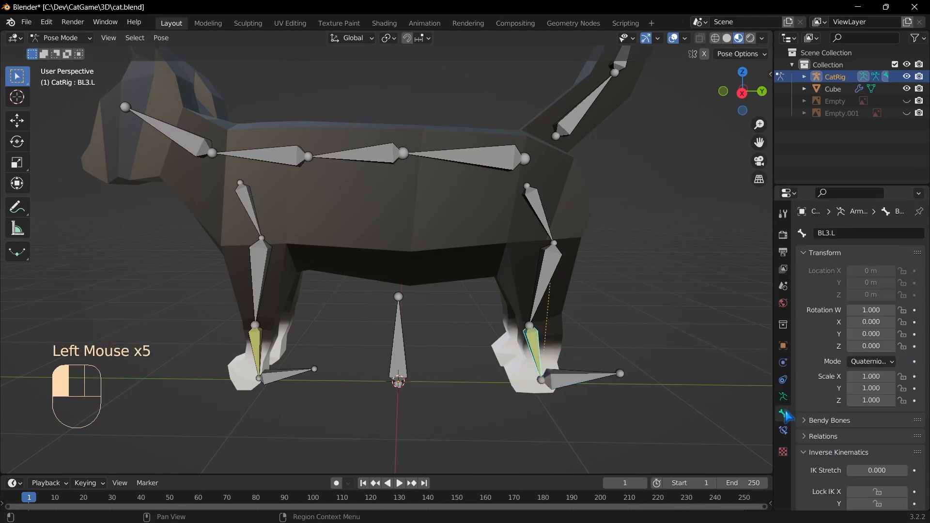
scroll(877, 312, up, 2)
scroll(880, 388, down, 5)
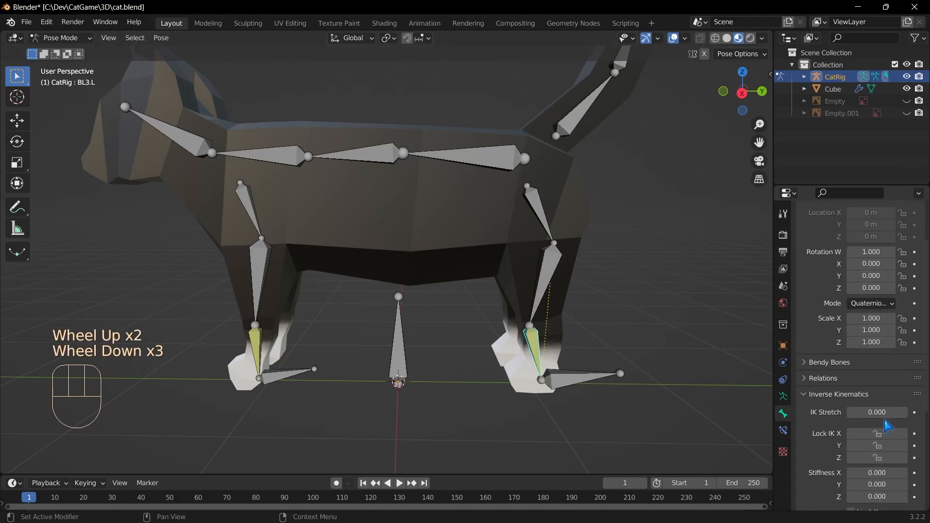
click(869, 389)
click(870, 400)
- Test-move the BLTarget.L bone to check how the hind leg bends, cancelling the move
double_click(608, 375)
key(g)
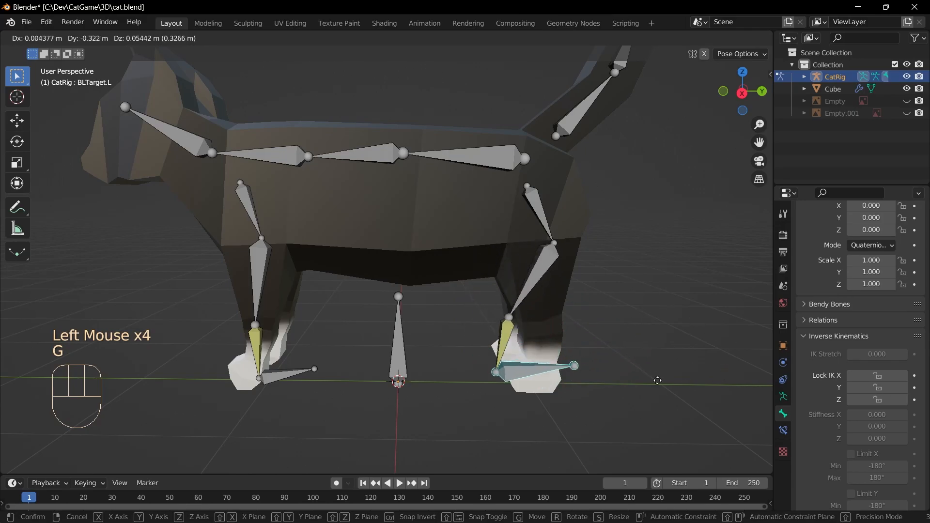
key(Escape)
click(703, 406)
- Return the armature to Edit Mode, select all bones and symmetrize them to create the opposite legs
middle_drag(703, 406, 501, 324)
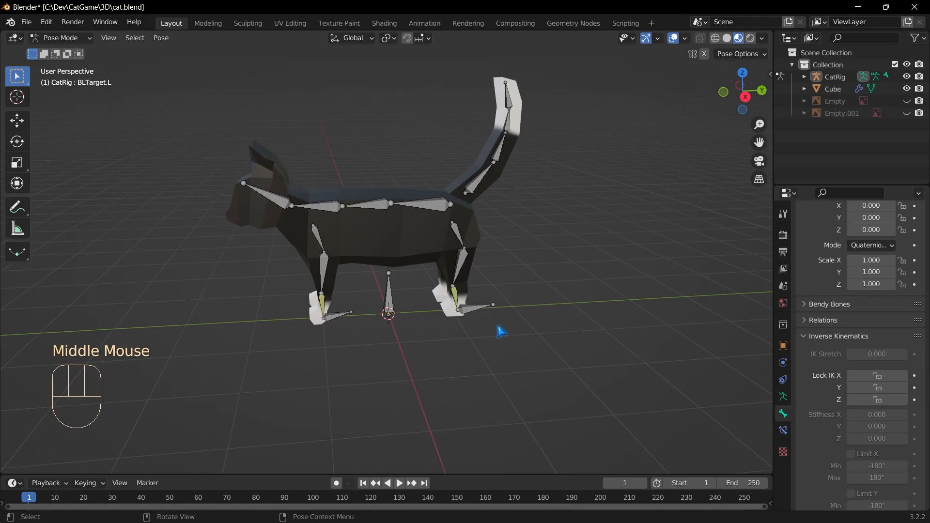
click(73, 38)
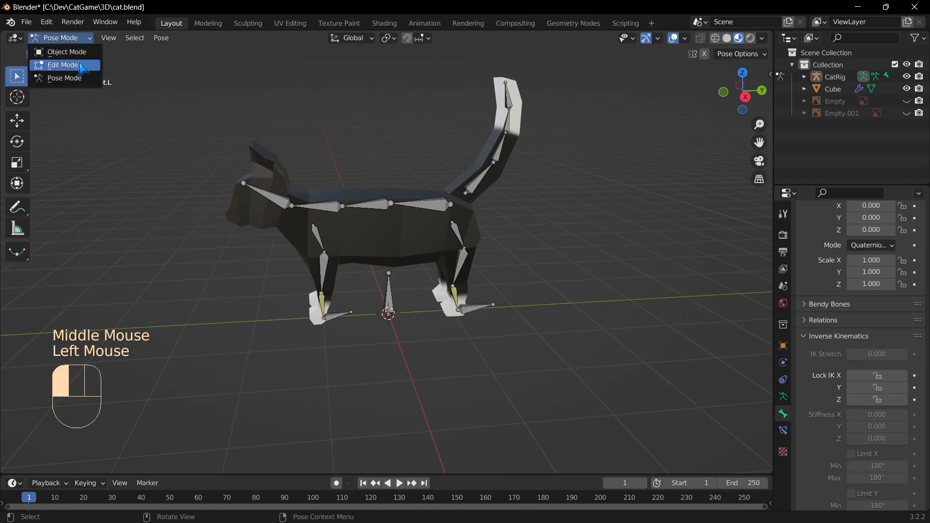
click(53, 63)
key(a)
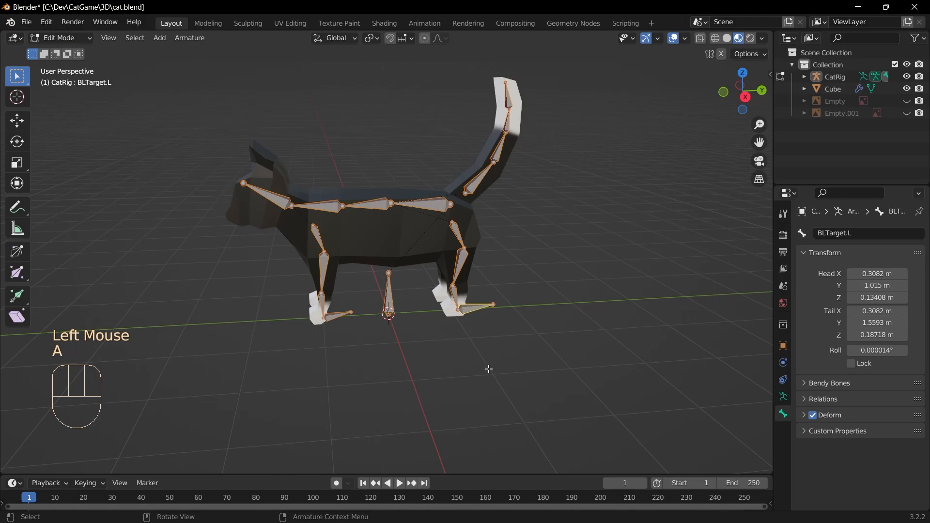
right_click(493, 369)
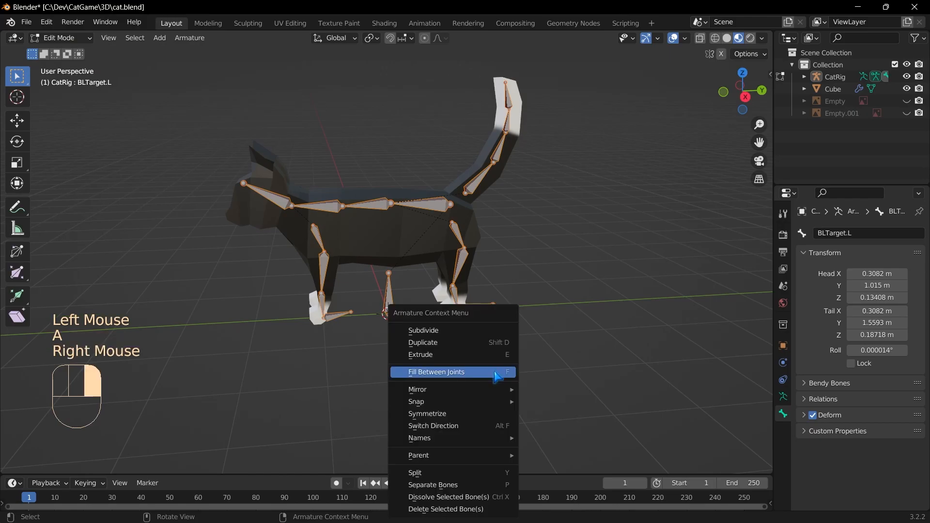
click(491, 417)
- Switch to Pose Mode and test-move the mirrored BLTarget.R bone to check its IK, cancelling the move
middle_drag(320, 383, 572, 356)
click(76, 38)
click(81, 77)
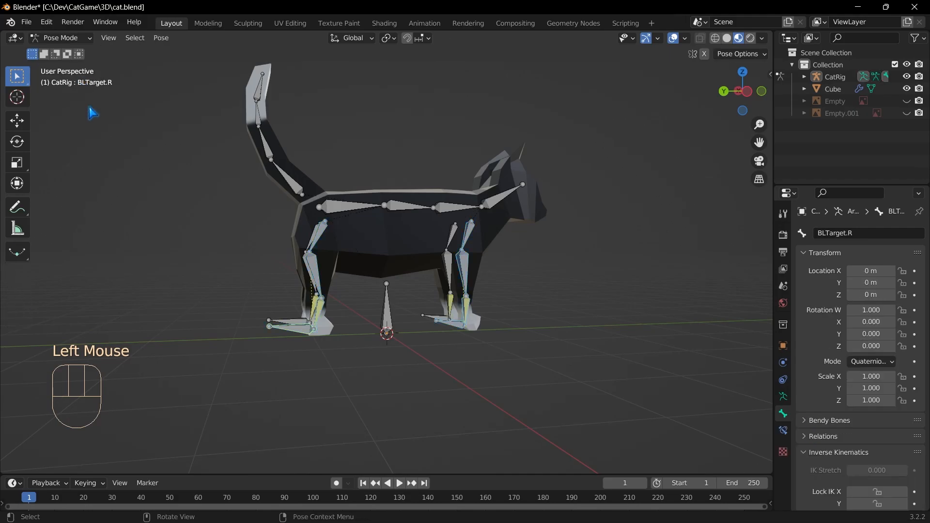
click(280, 327)
key(g)
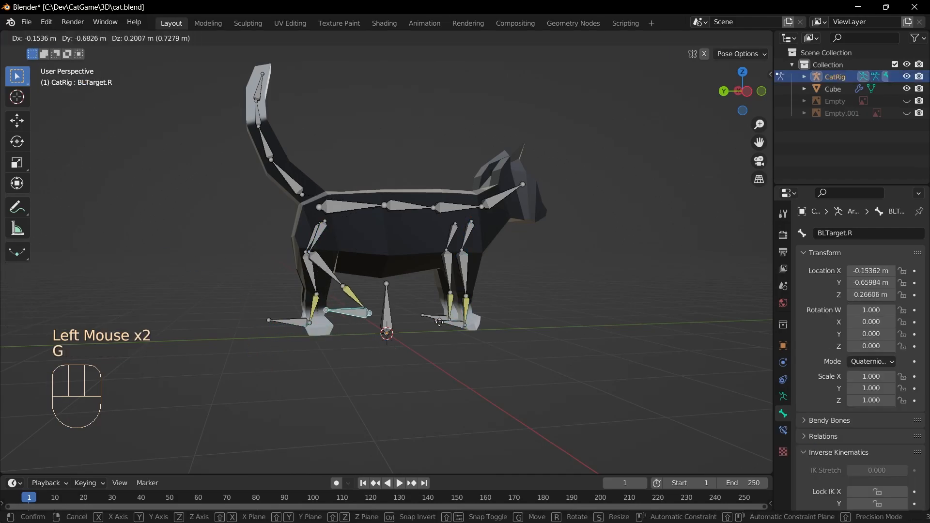
key(Escape)
middle_drag(388, 399, 625, 416)
click(519, 336)
- Return to Edit Mode and turn on the display of bone names for the armature
click(61, 37)
drag(66, 58, 73, 65)
click(783, 397)
scroll(858, 387, down, 2)
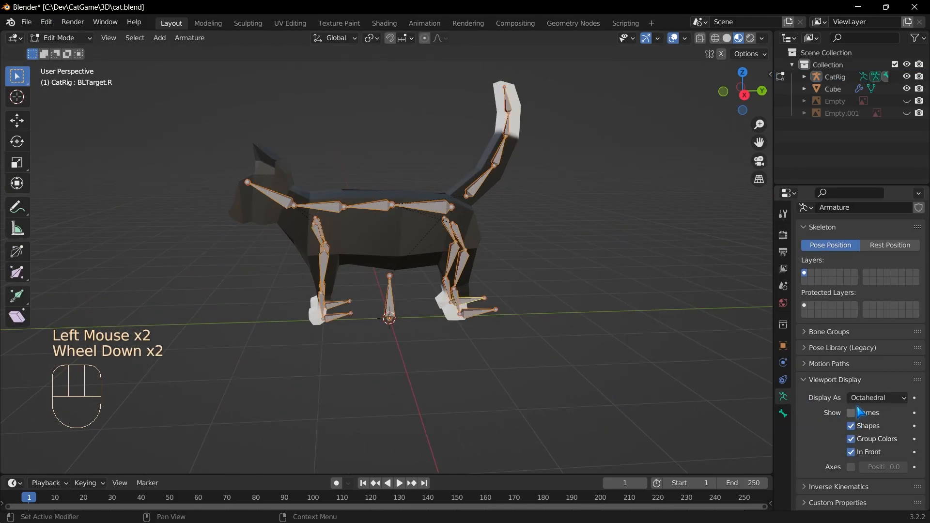
click(851, 412)
middle_drag(481, 345, 348, 279)
scroll(416, 341, up, 2)
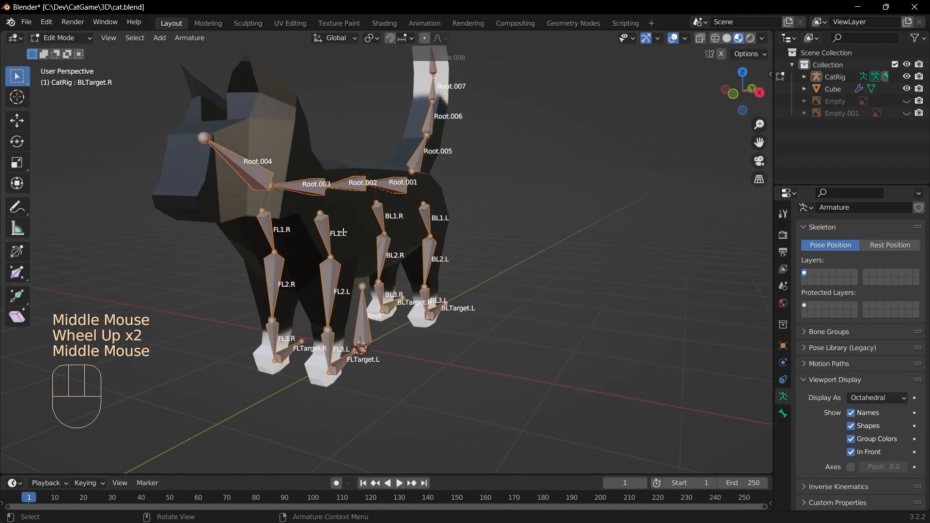
- Check the mirrored bone names around the rig, hide the armature's name display and save the file
middle_drag(331, 361, 352, 357)
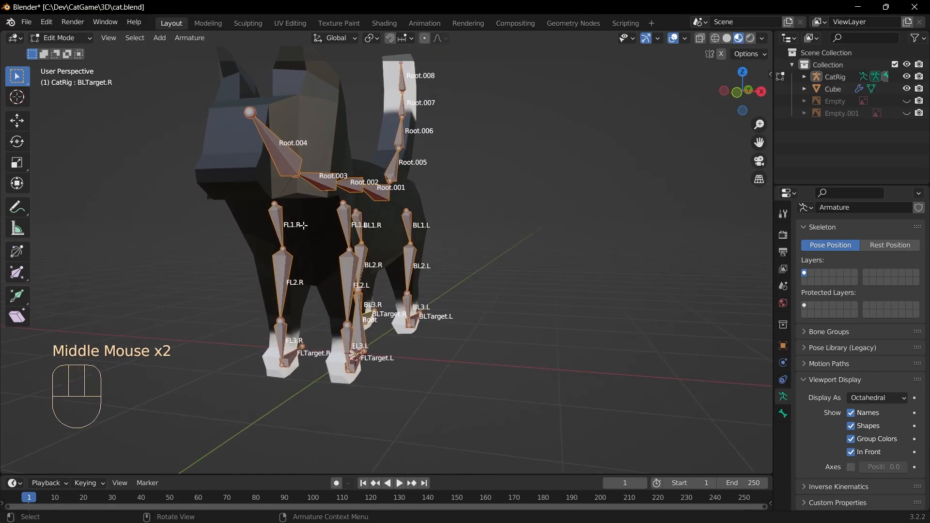
middle_drag(474, 343, 344, 351)
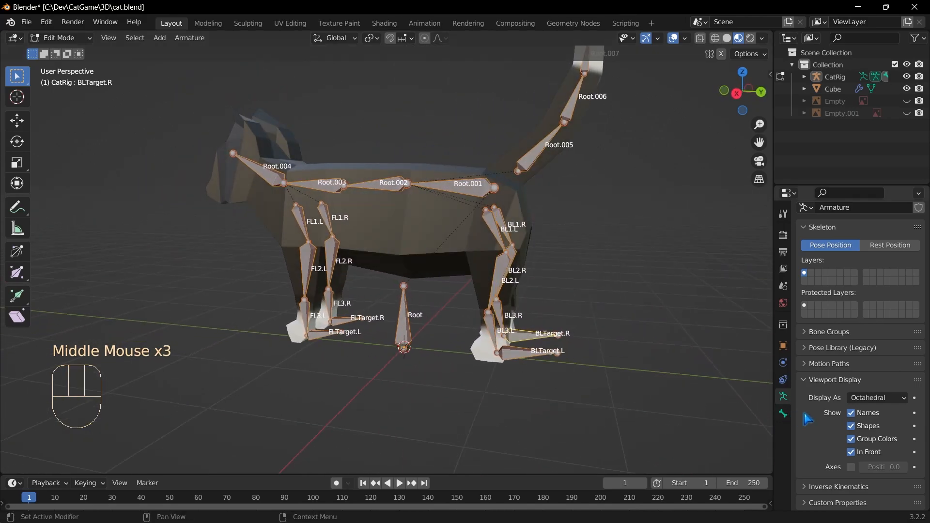
click(851, 414)
middle_drag(477, 390, 484, 391)
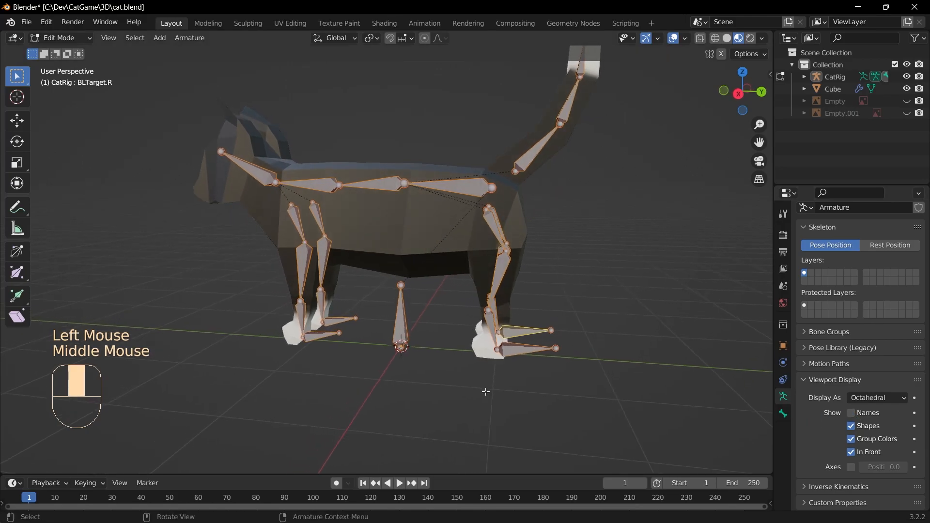
scroll(485, 391, down, 1)
key(ctrl+s)
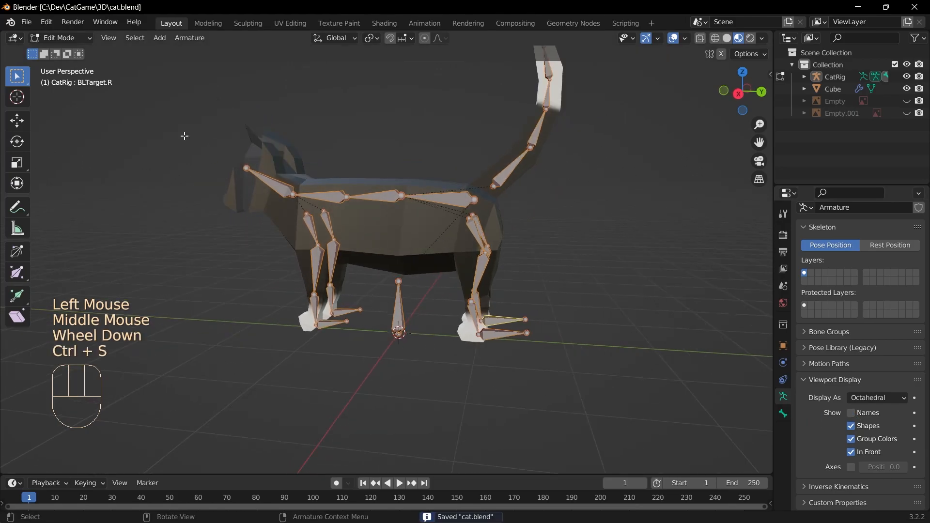
- In Object Mode, parent the Cube mesh to the CatRig armature with automatic weights and deselect everything
click(59, 38)
click(58, 37)
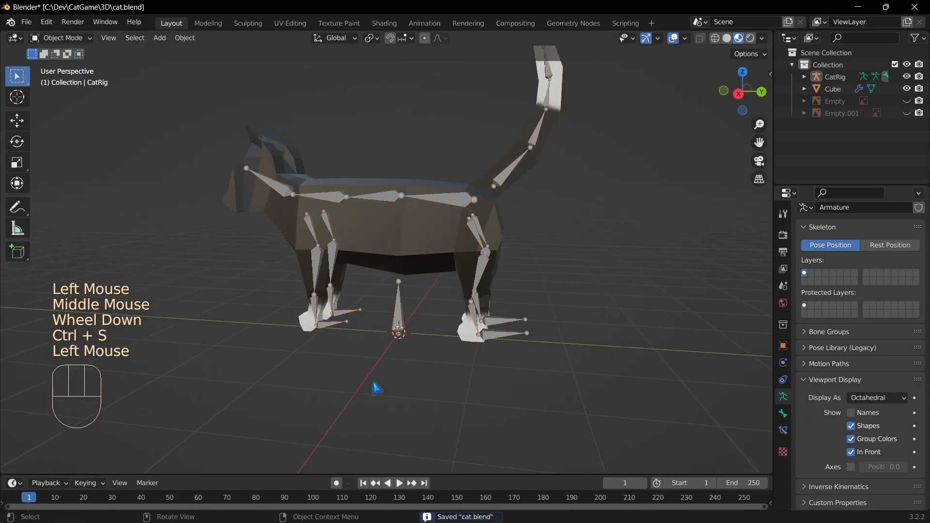
middle_drag(366, 381, 407, 388)
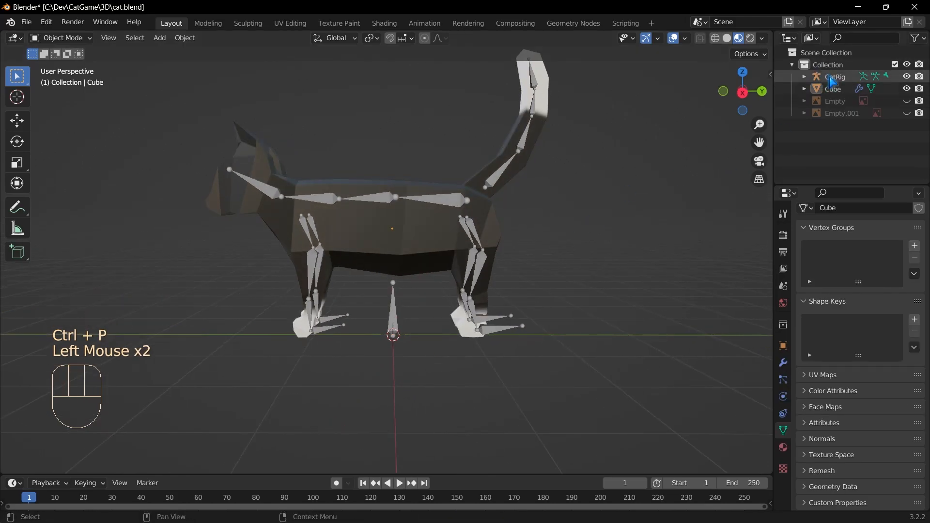
click(832, 79)
shift+click(833, 89)
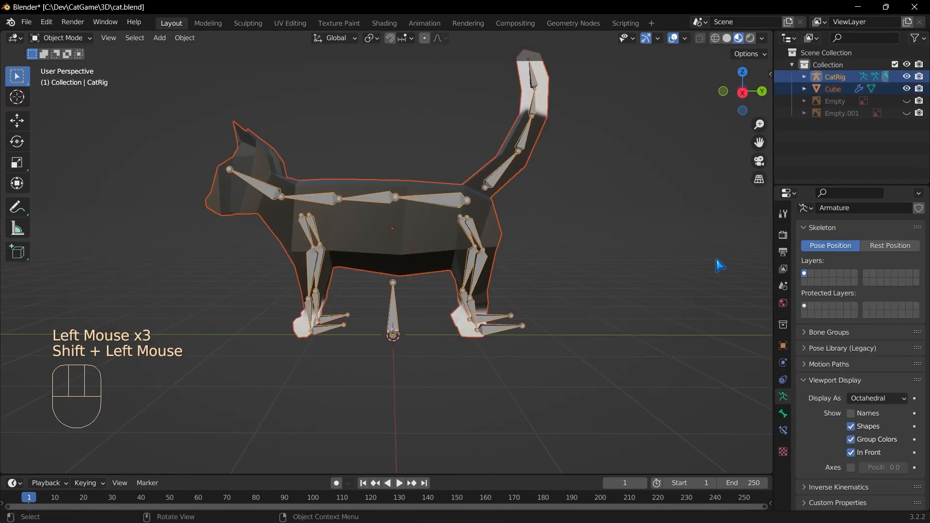
key(ctrl+p)
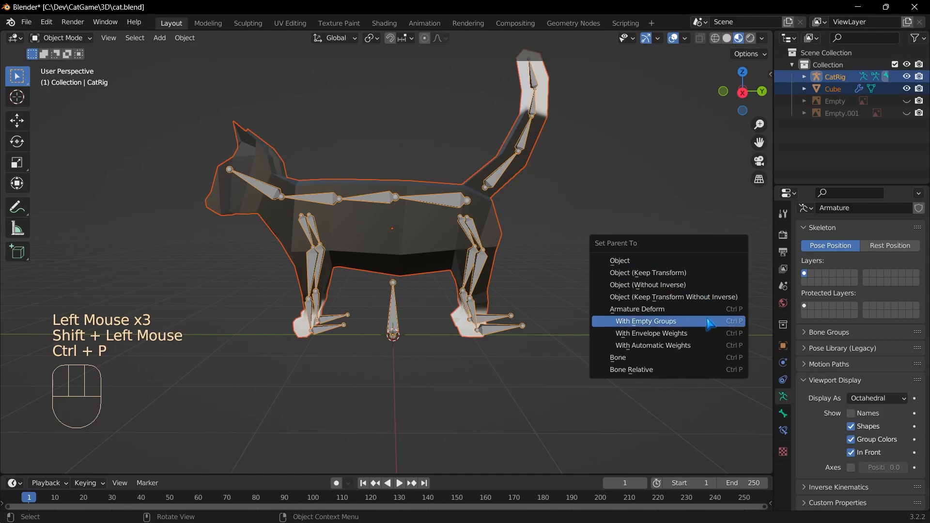
click(703, 346)
click(600, 315)
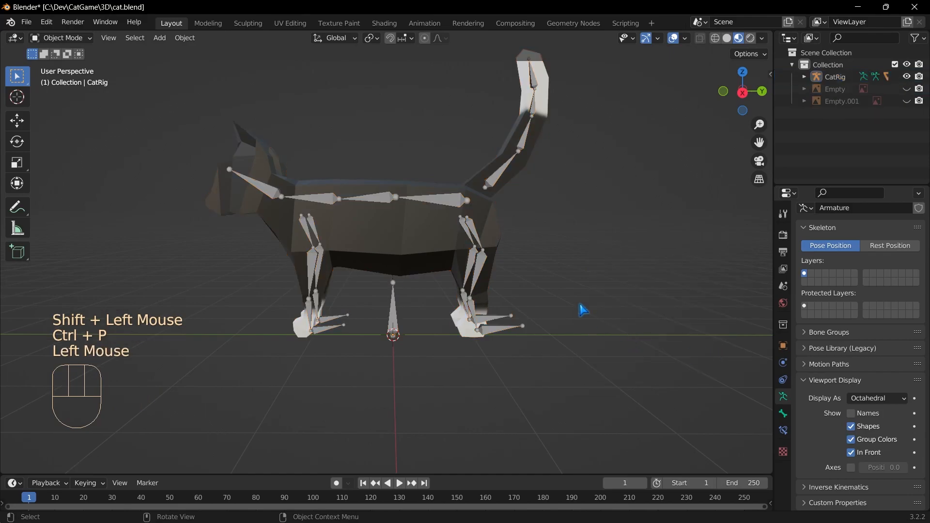
- Switch CatRig to Pose Mode and test-move the FLTarget.L and BLTarget.L bones to check the mesh deformation, cancelling each move
click(65, 41)
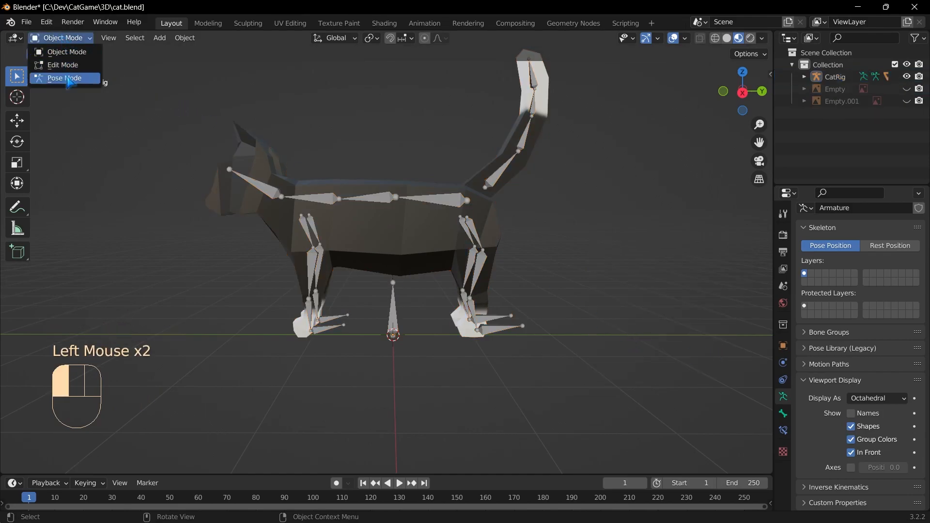
click(65, 76)
scroll(353, 260, up, 3)
click(301, 361)
key(g)
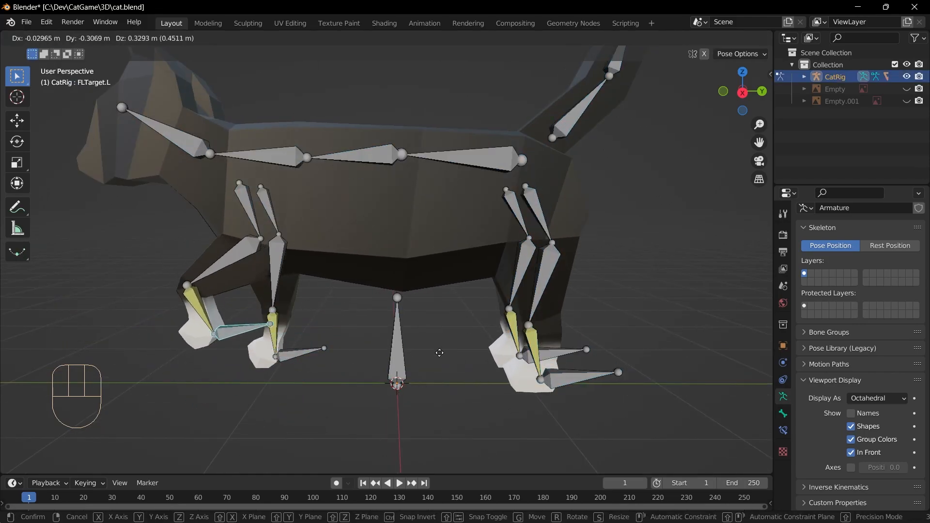
key(Escape)
click(616, 374)
key(g)
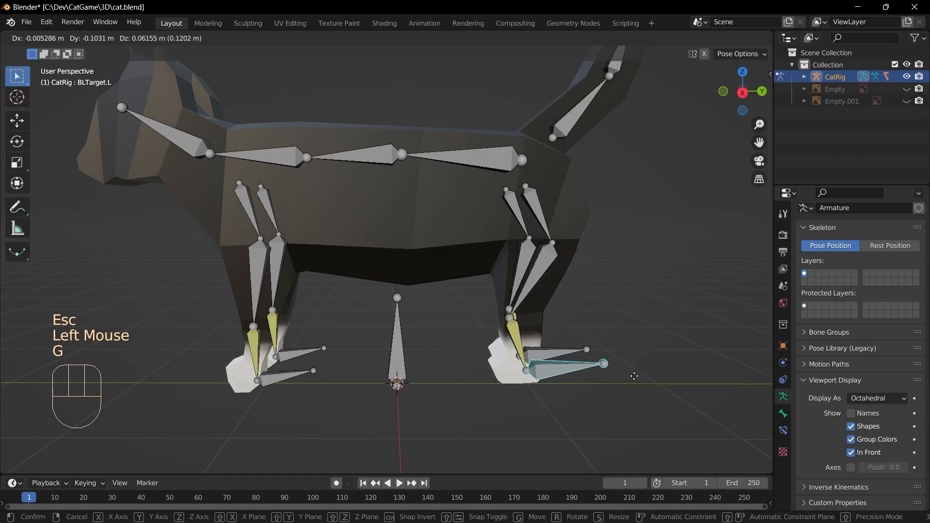
key(Escape)
- Test-rotate the head bone and the two lowest tail bones to check how the mesh follows, cancelling each rotation
middle_drag(630, 378, 611, 267)
scroll(610, 268, down, 3)
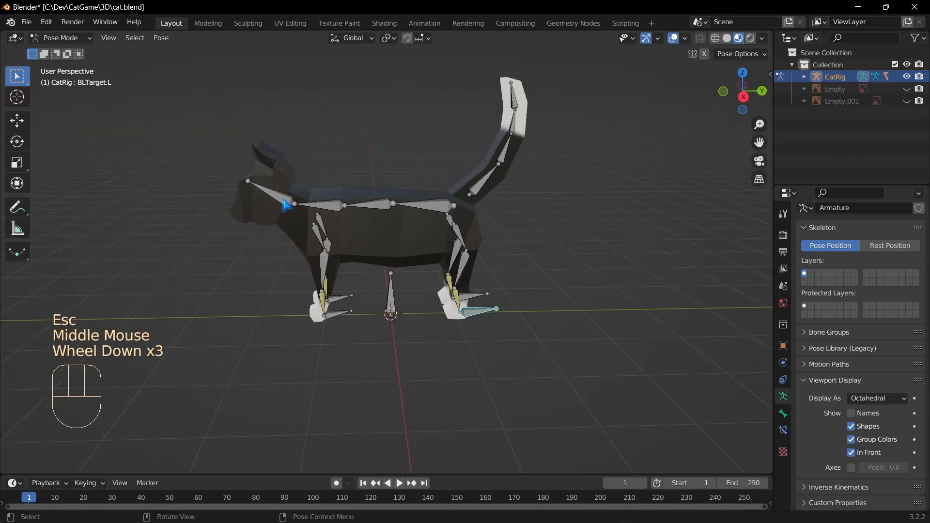
click(290, 207)
key(r)
key(Escape)
click(477, 194)
key(r)
key(Escape)
click(505, 151)
key(r)
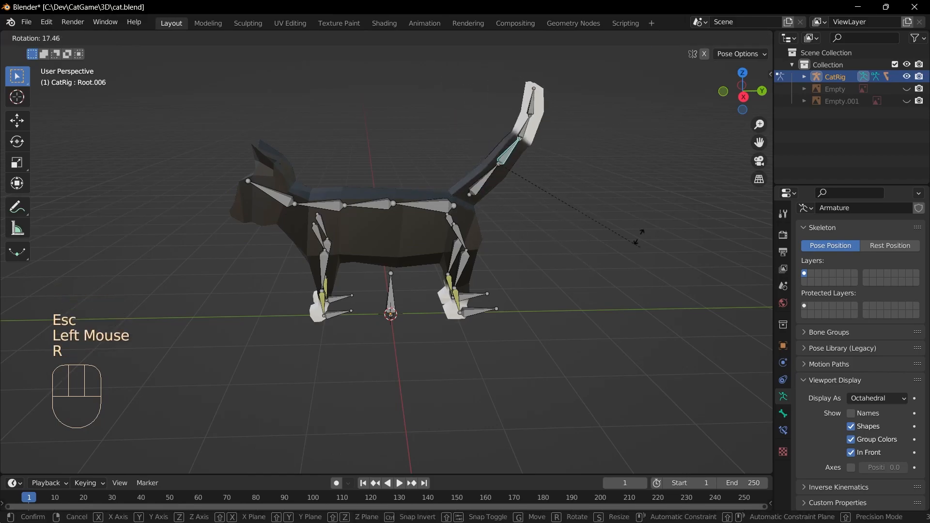
key(Escape)
- Deselect all bones and save the file
click(630, 276)
middle_drag(630, 276, 615, 291)
scroll(615, 310, down, 1)
key(ctrl+s)
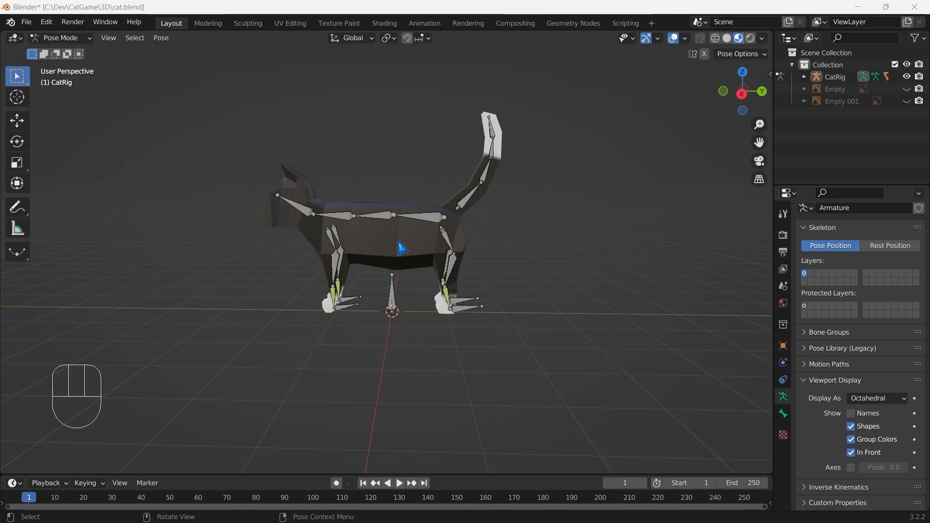
click(503, 296)
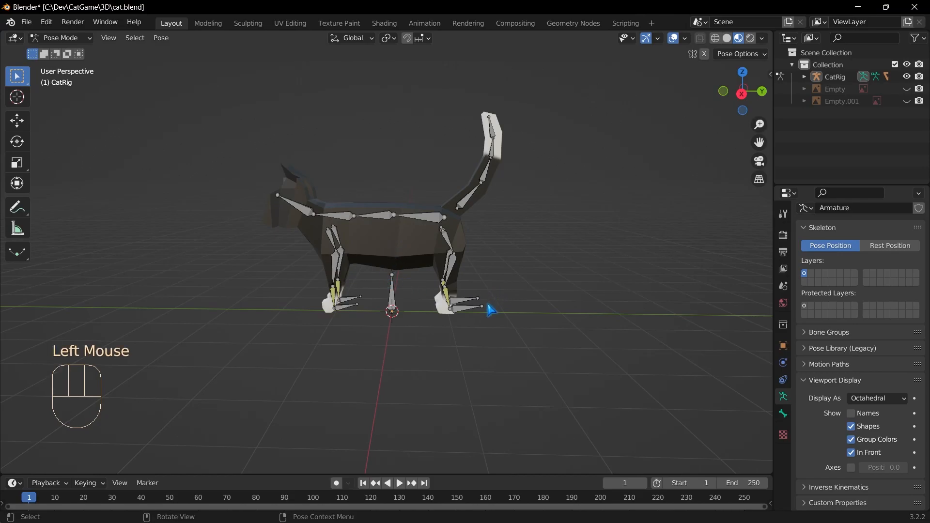
- In the Animation workspace's Action Editor, create a new action named Idle
click(420, 25)
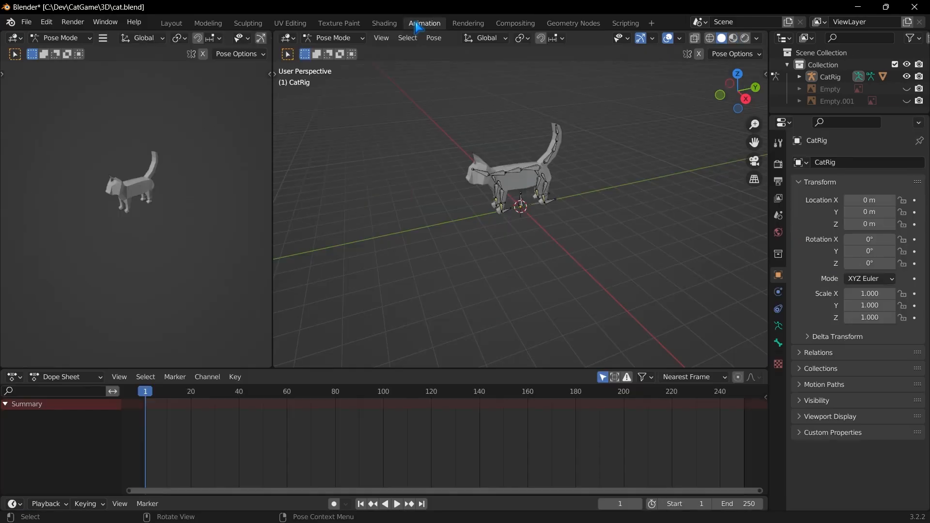
click(80, 378)
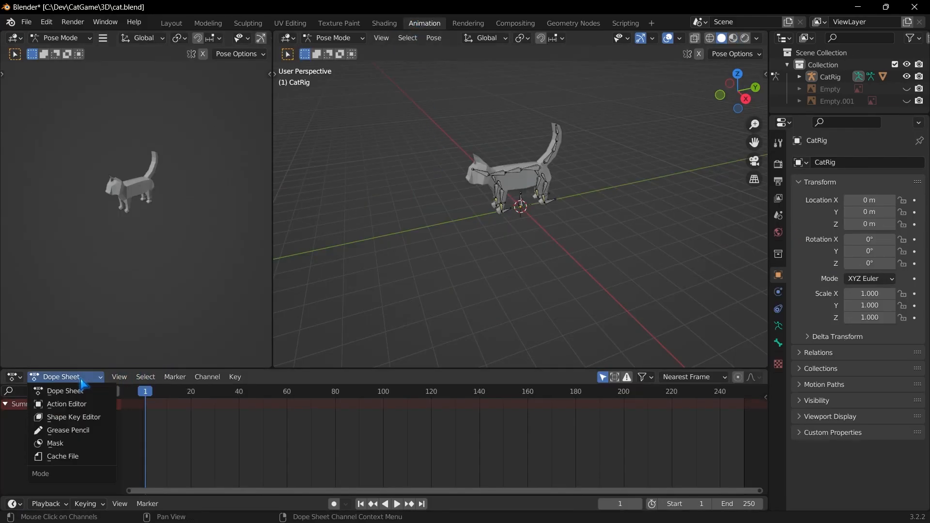
click(85, 404)
click(423, 378)
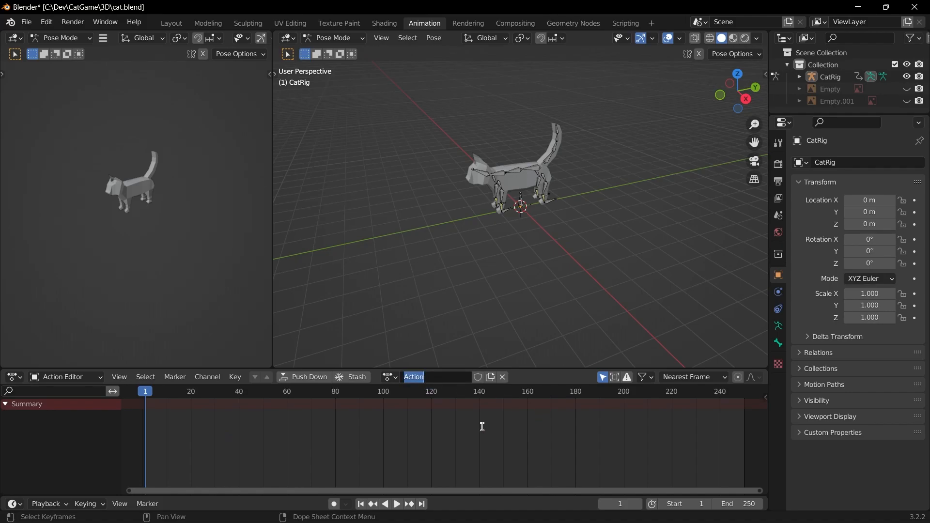
text(Idle)
key(Return)
- Select all bones and insert a Location & Rotation keyframe at frame 1
middle_drag(625, 218, 655, 210)
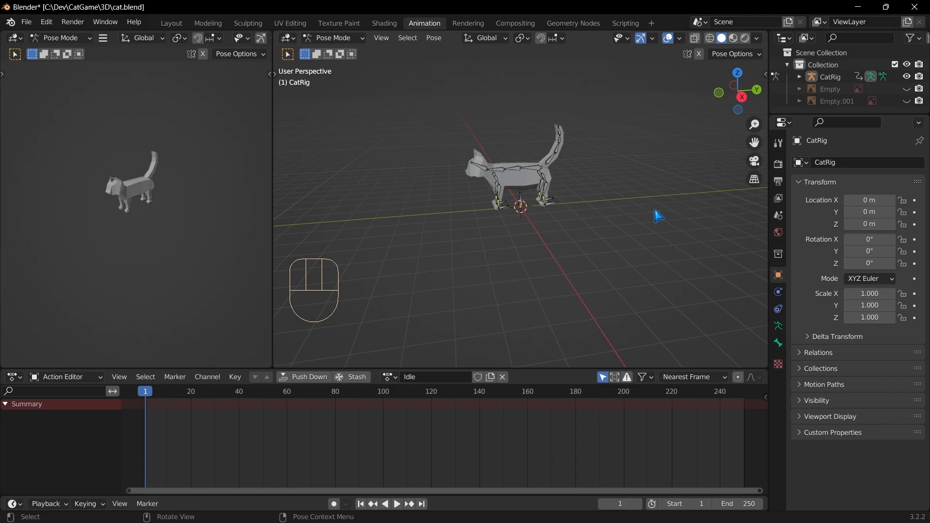
key(a)
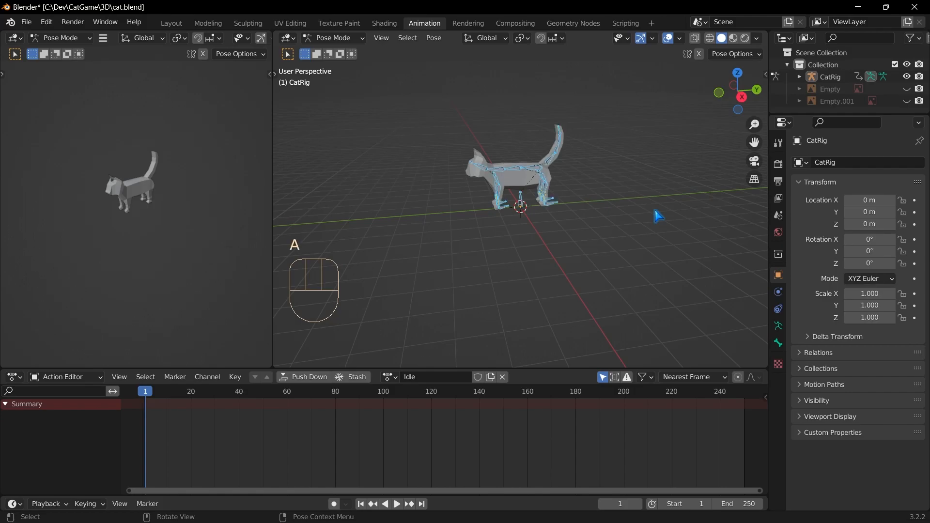
key(i)
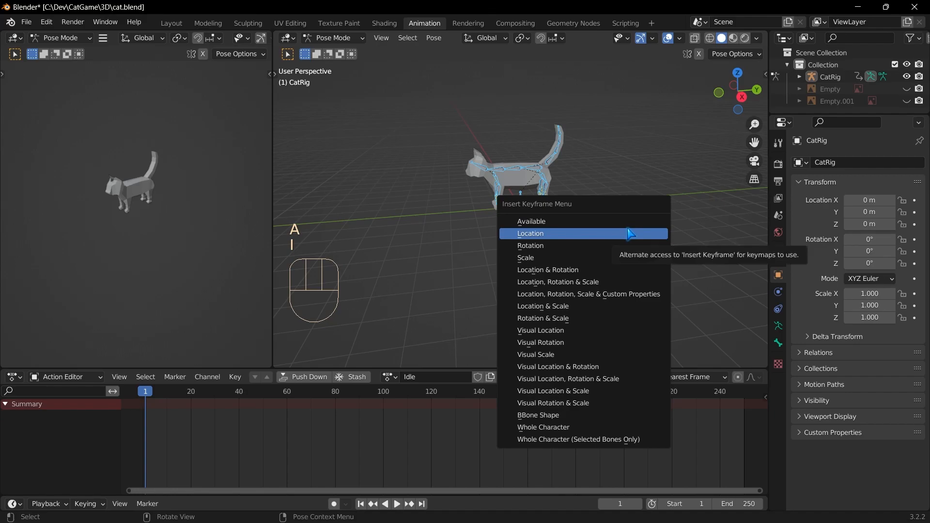
click(619, 272)
scroll(602, 188, up, 3)
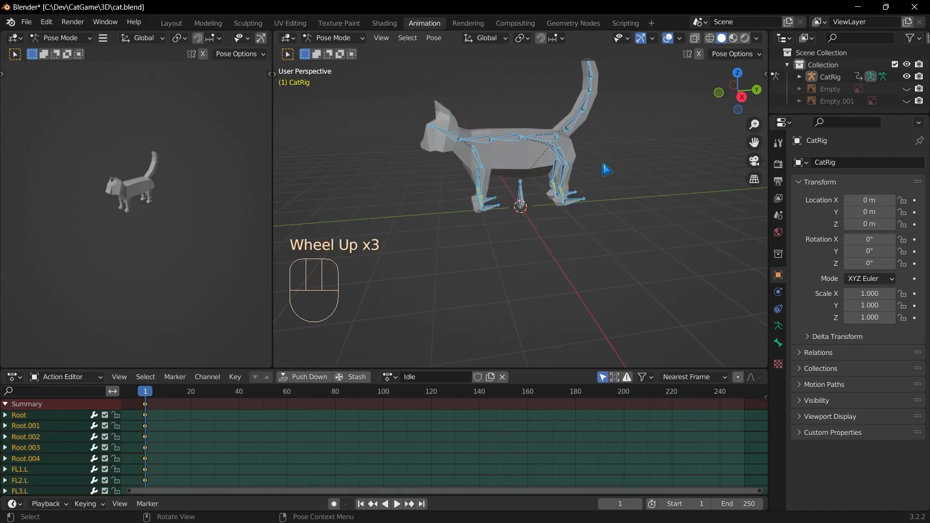
- Turn on auto keying and lower the Root.001 hip bone slightly at frame 20
click(334, 504)
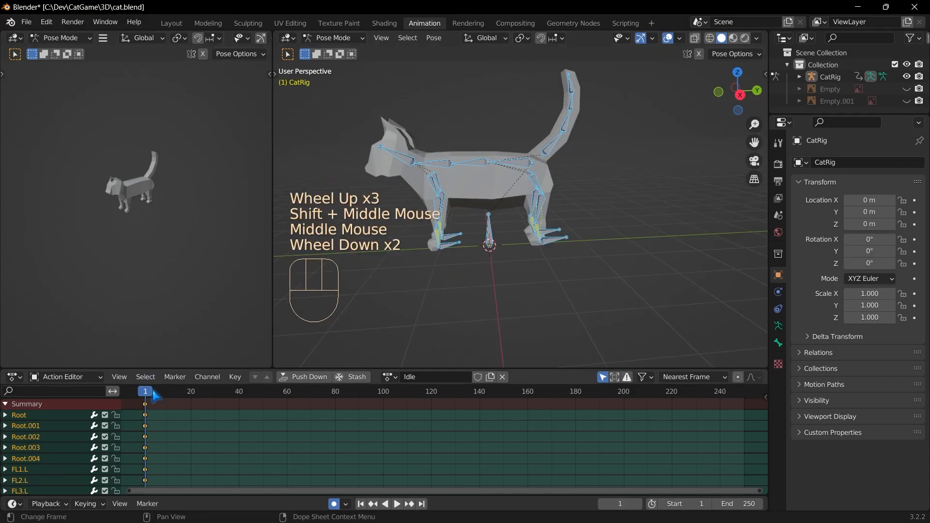
drag(147, 392, 193, 390)
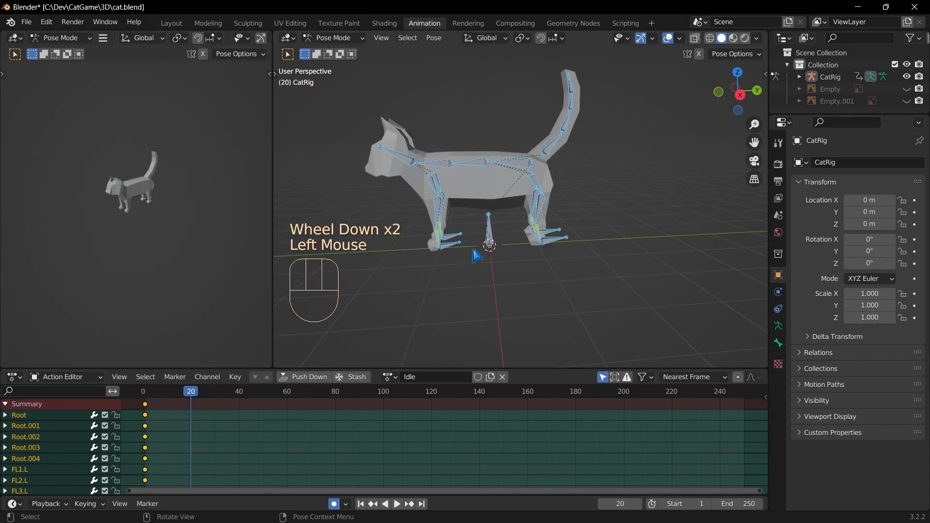
scroll(477, 257, up, 2)
click(527, 150)
scroll(557, 164, down, 1)
key(g)
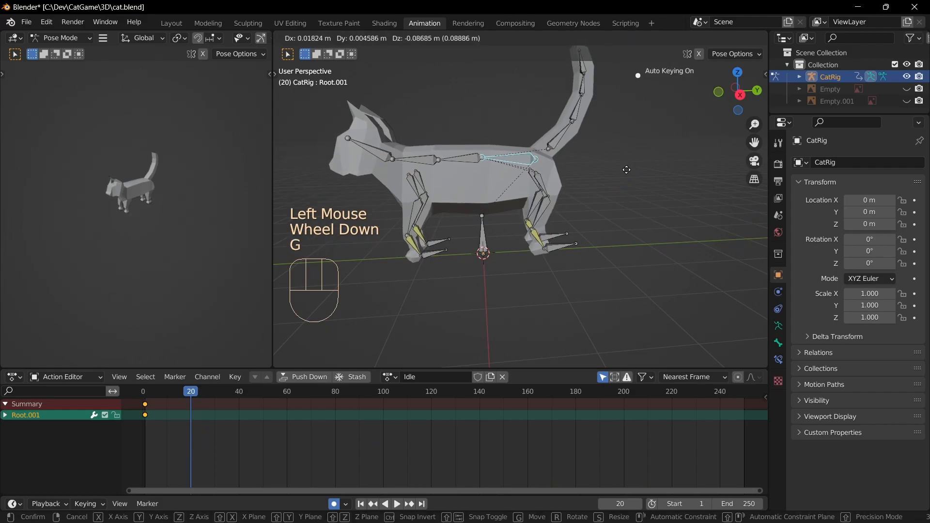
click(508, 165)
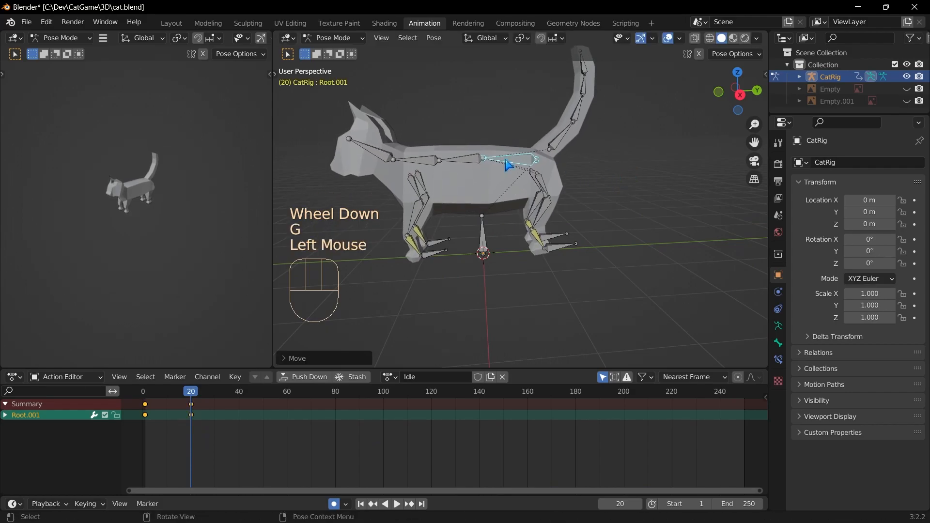
- Rotate the Root.004 head bone slightly downward at frame 20
click(385, 156)
key(r)
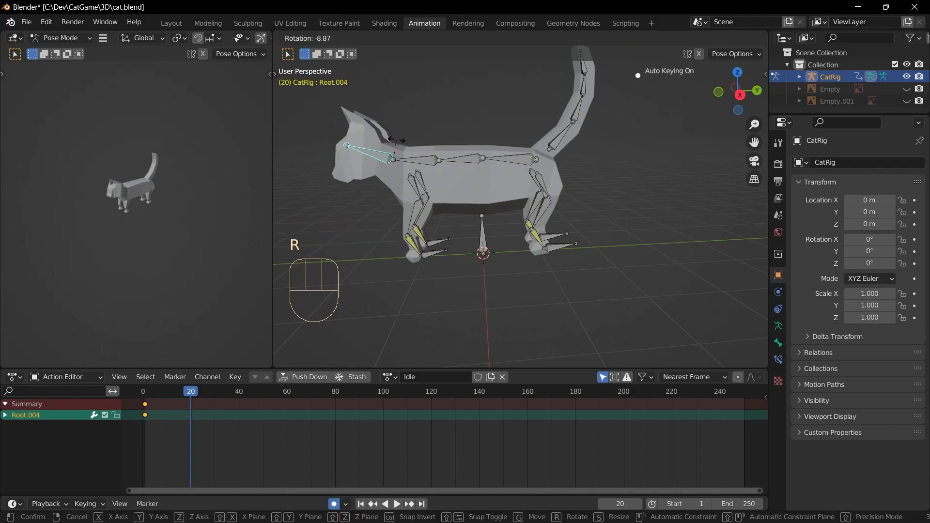
click(425, 160)
- Rotate the tail bones from Root.005 up to Root.008 at frame 20, swinging the base backward and curling the tip forward
click(564, 137)
key(r)
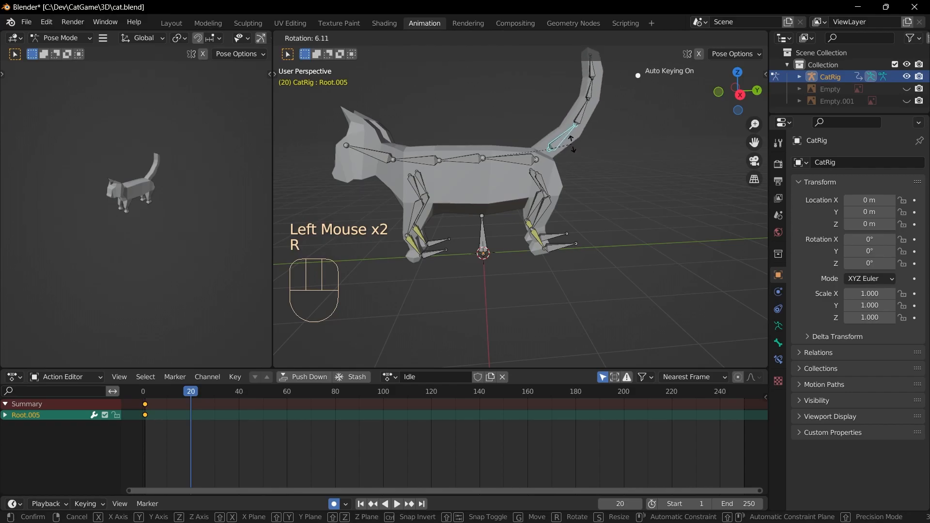
click(589, 122)
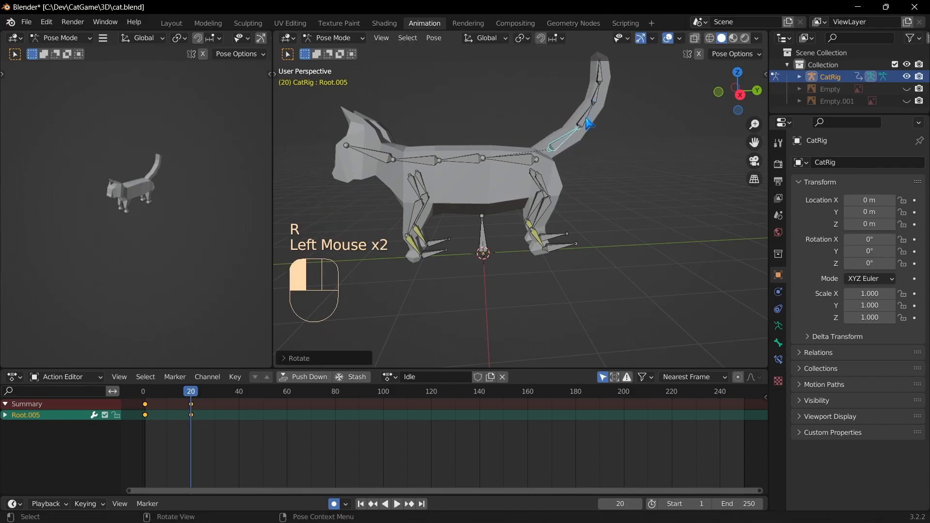
click(586, 116)
key(r)
click(420, 317)
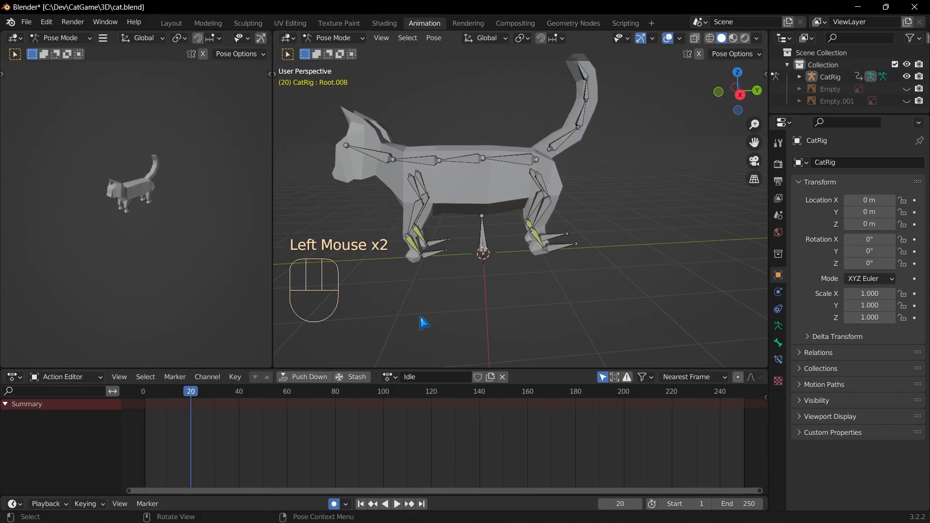
- Select all bones and scrub the timeline between frames 1 and 20 to preview the idle motion
key(a)
drag(186, 397, 172, 396)
drag(148, 395, 170, 424)
scroll(160, 421, down, 1)
scroll(159, 421, up, 1)
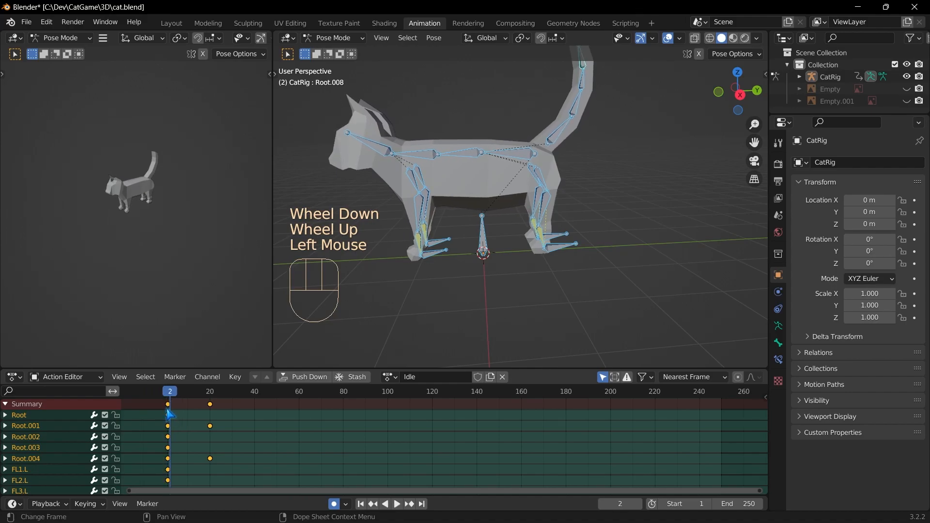
- Duplicate the frame 1 keyframes of all bones to frame 40
double_click(168, 411)
key(shift+d)
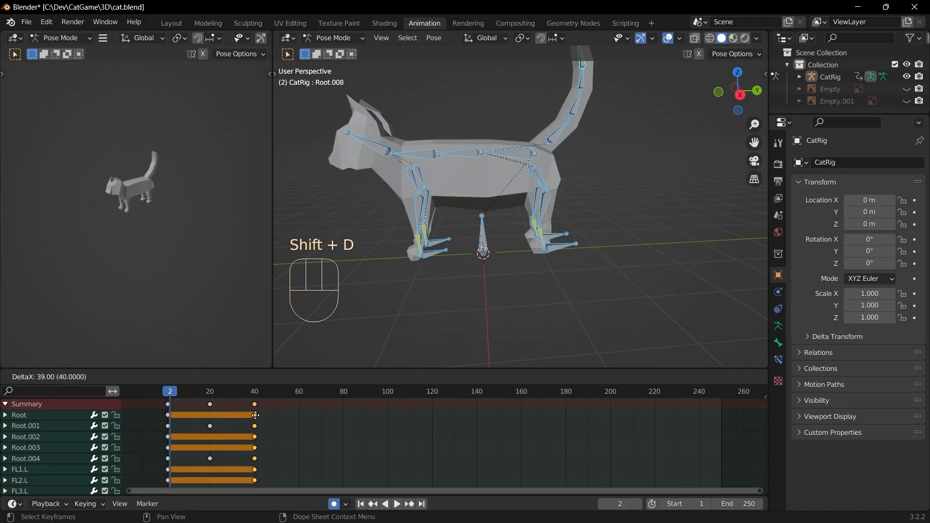
click(256, 415)
double_click(287, 437)
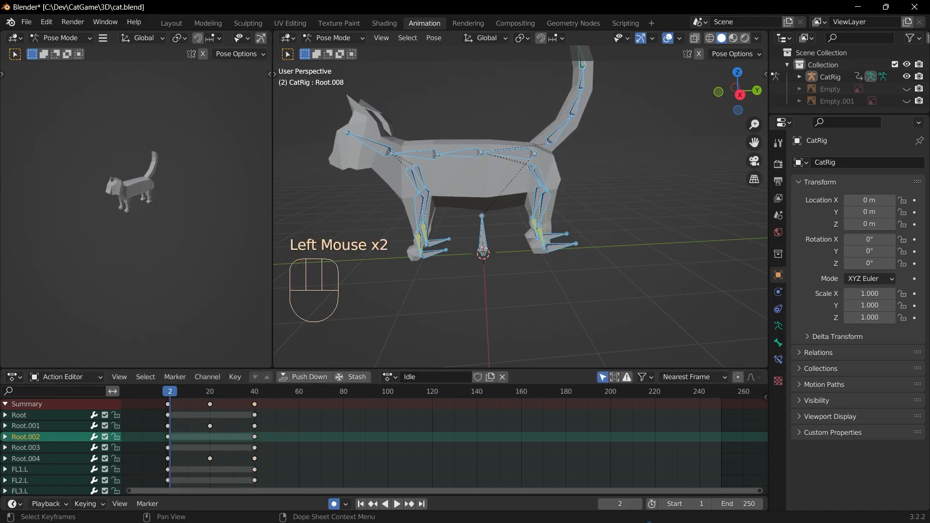
- Set the scene's end frame to 39 and play the Idle animation to check its loop
click(748, 503)
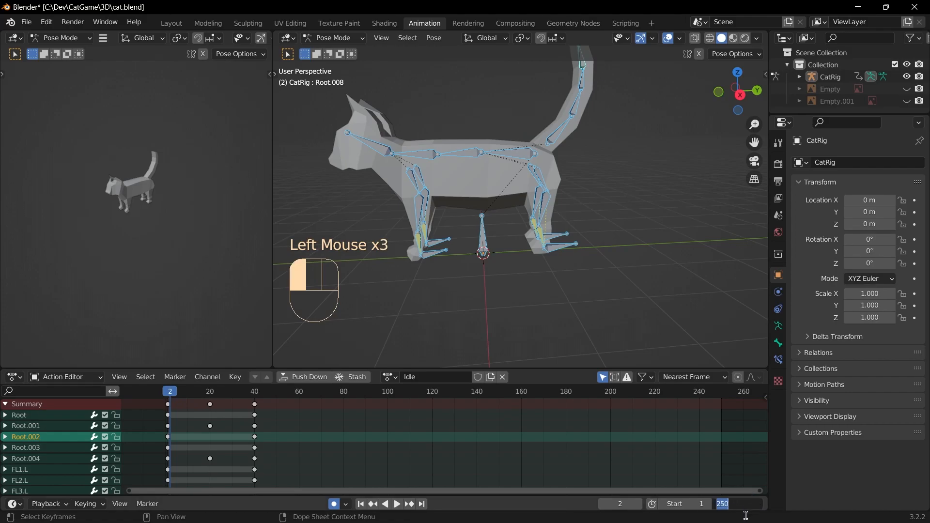
key(Return)
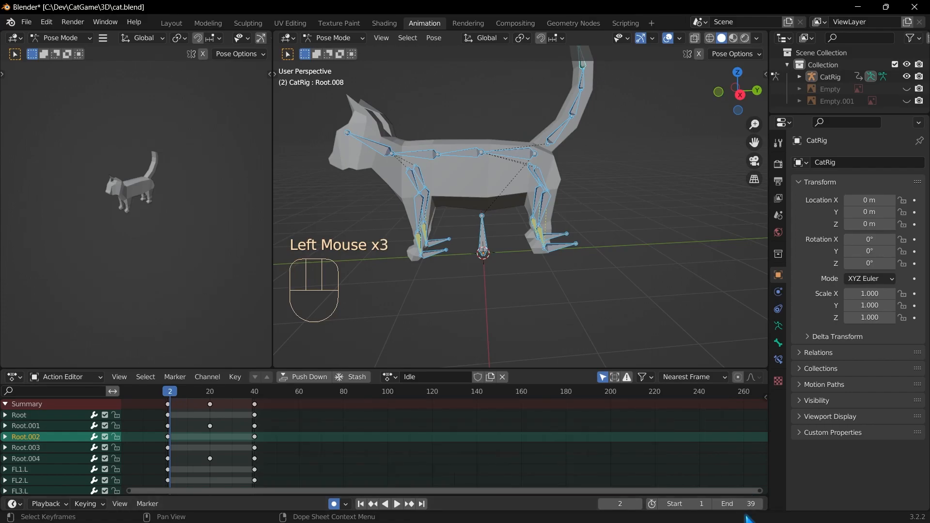
click(396, 504)
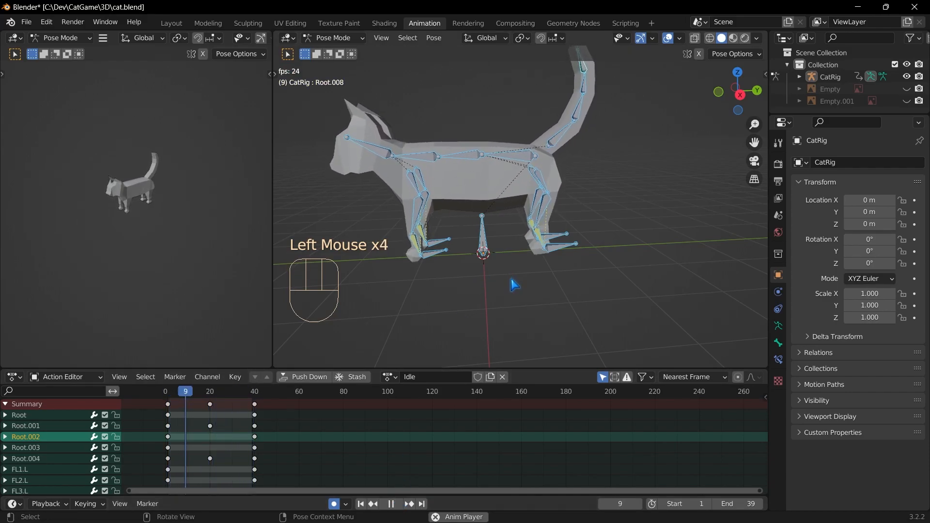
middle_drag(504, 268, 522, 292)
scroll(559, 275, down, 2)
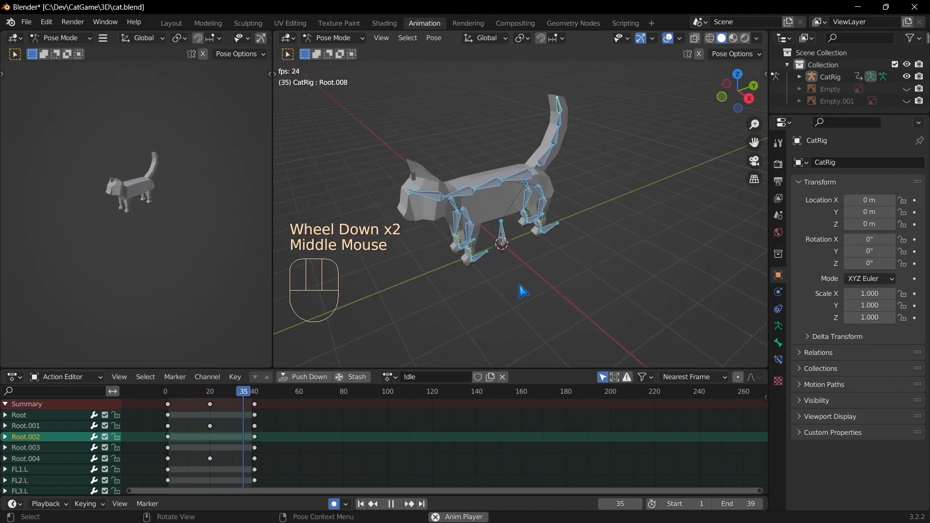
middle_drag(522, 293, 514, 271)
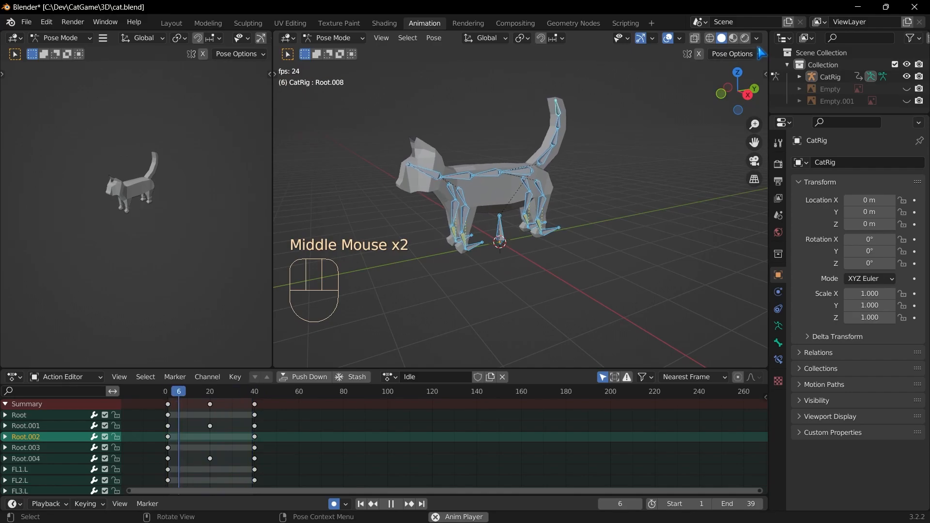
- Switch both 3D viewports to Material Preview shading and narrow the small preview viewport slightly
click(733, 39)
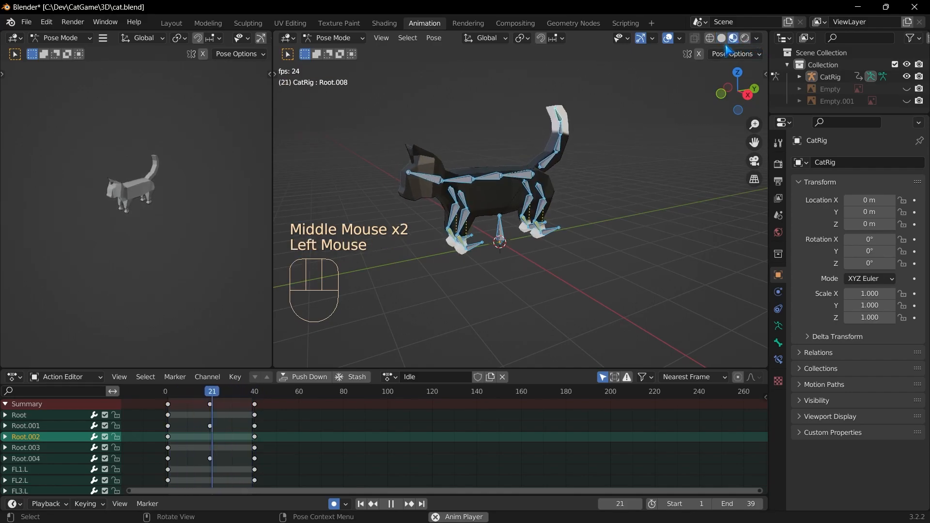
drag(273, 57, 390, 58)
click(356, 38)
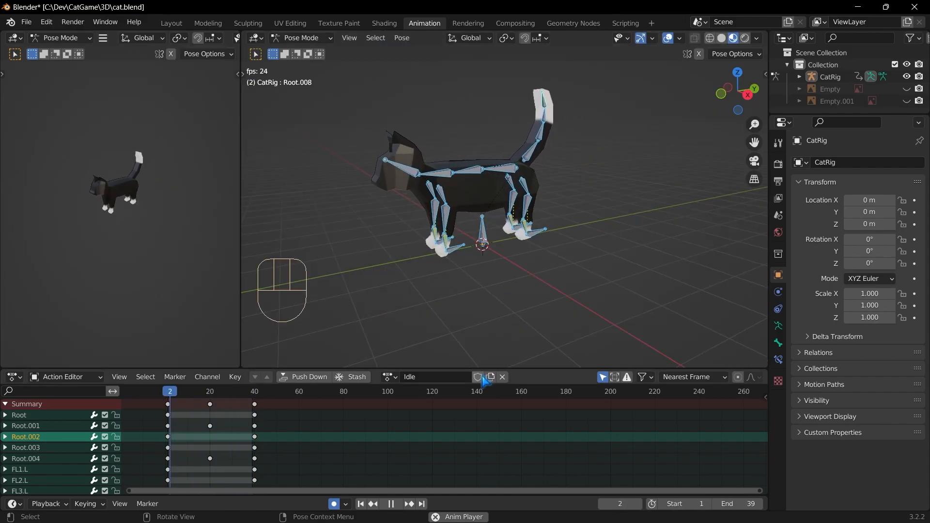
- Protect the Idle action with a fake user and create a new fake-user action named Run
click(478, 378)
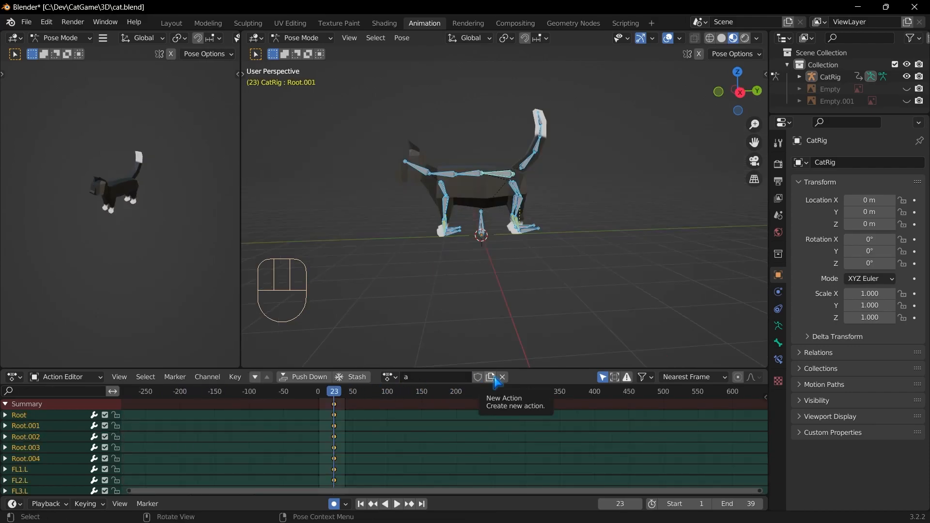
click(492, 378)
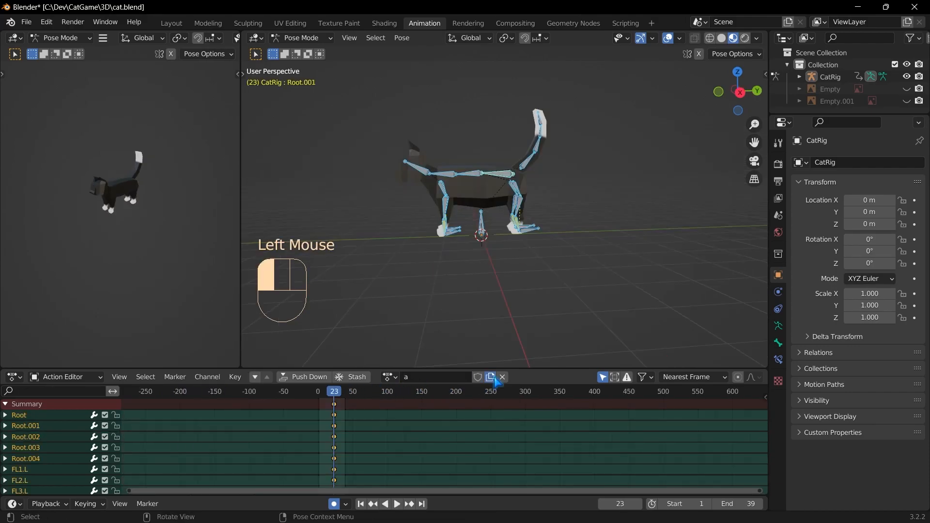
double_click(457, 383)
text(Run)
click(478, 377)
click(394, 379)
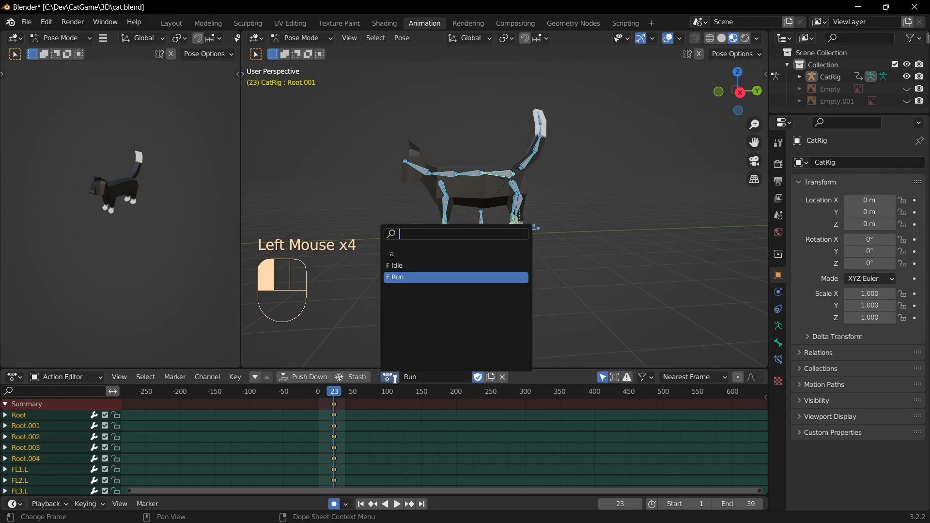
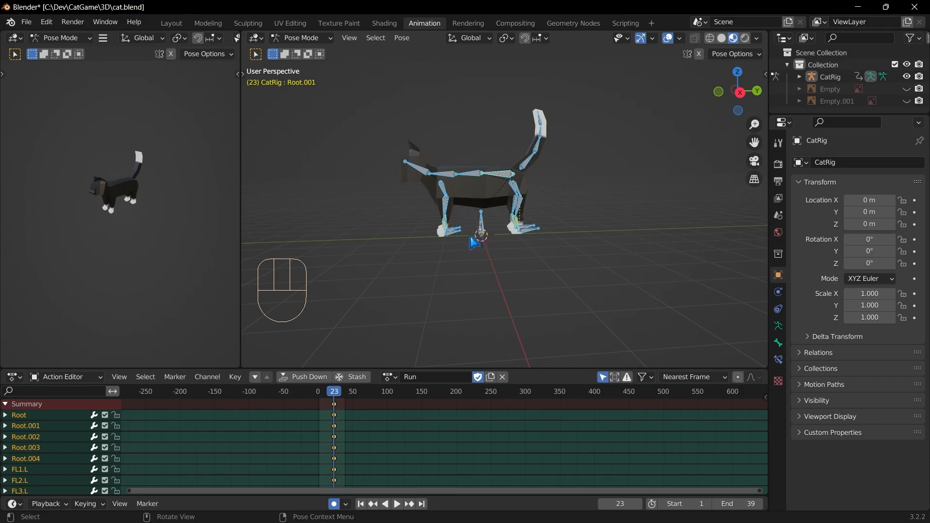
- Move the front paw targets FLTarget.L and FLTarget.R forward and up at frame 23
scroll(542, 232, up, 3)
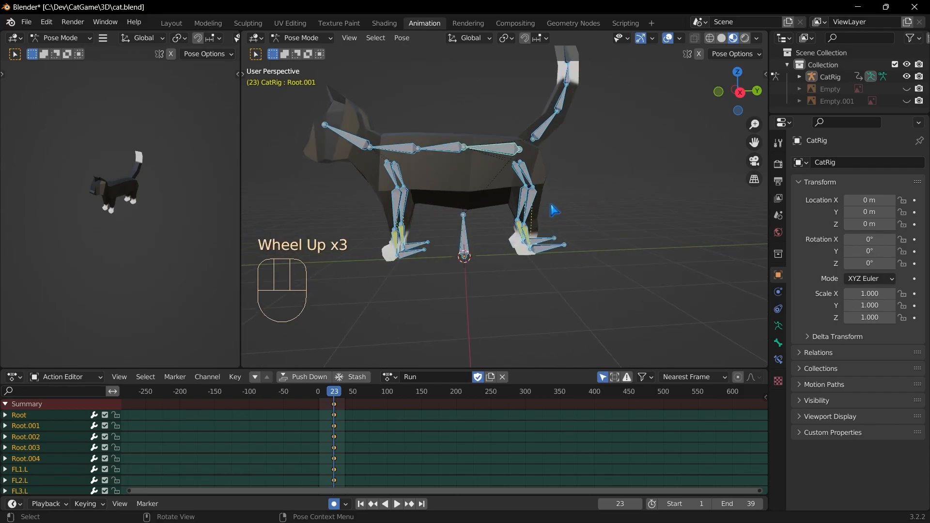
click(422, 237)
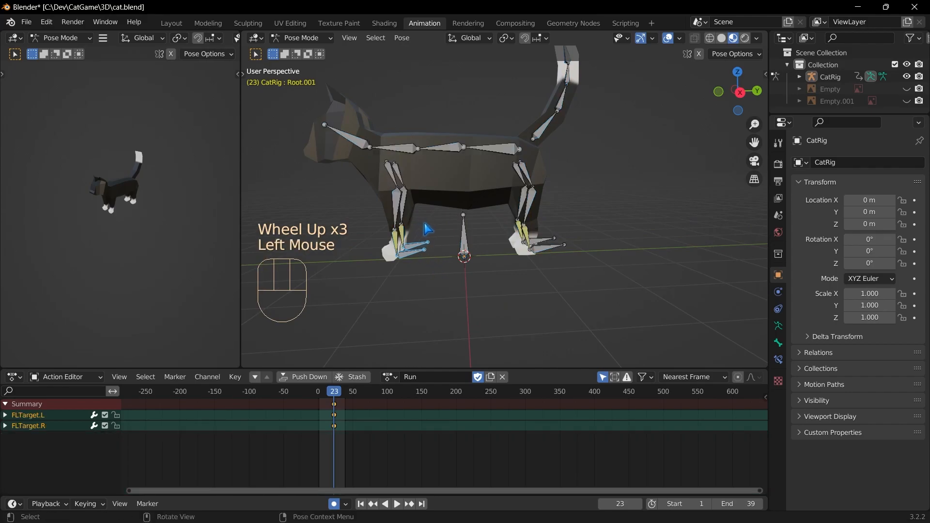
key(g)
click(414, 209)
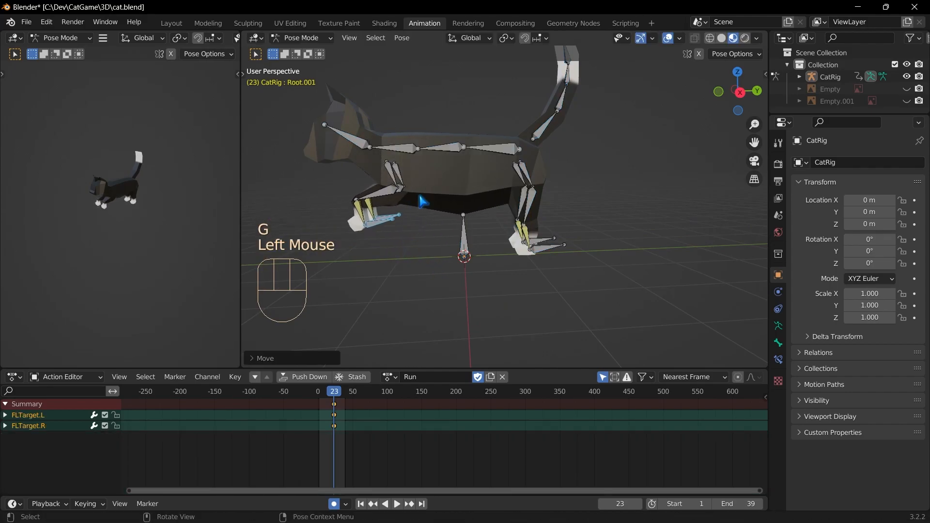
- Rotate the Root.001 bone about 11° to raise the front body and lift the front paw targets further at frame 23
click(519, 156)
key(r)
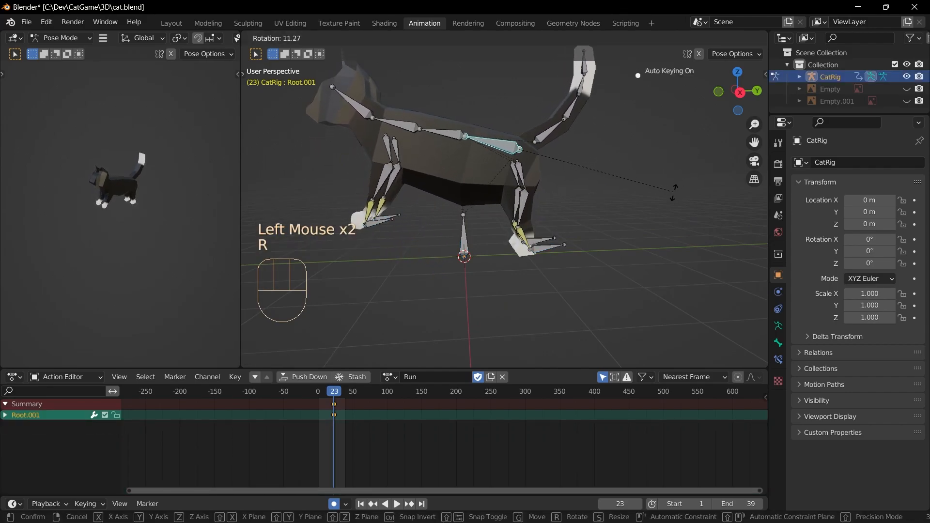
click(418, 234)
click(394, 219)
key(g)
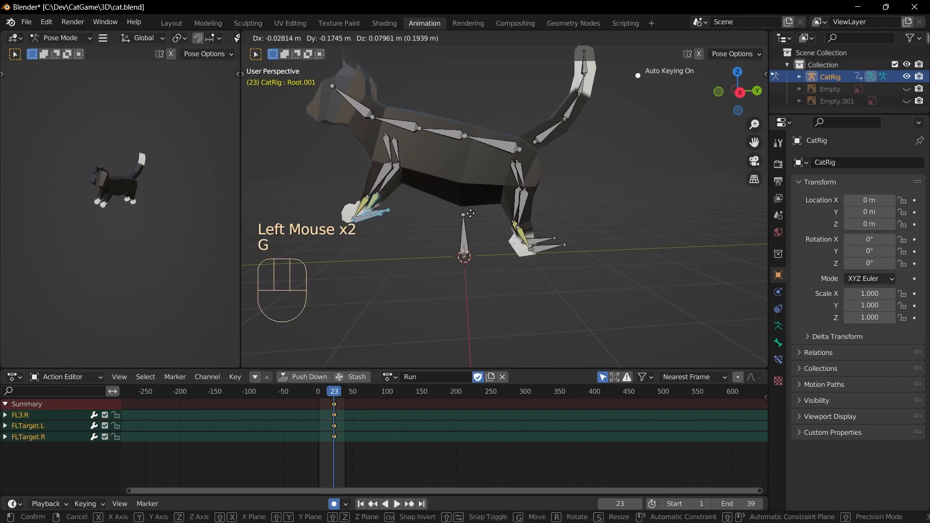
click(475, 204)
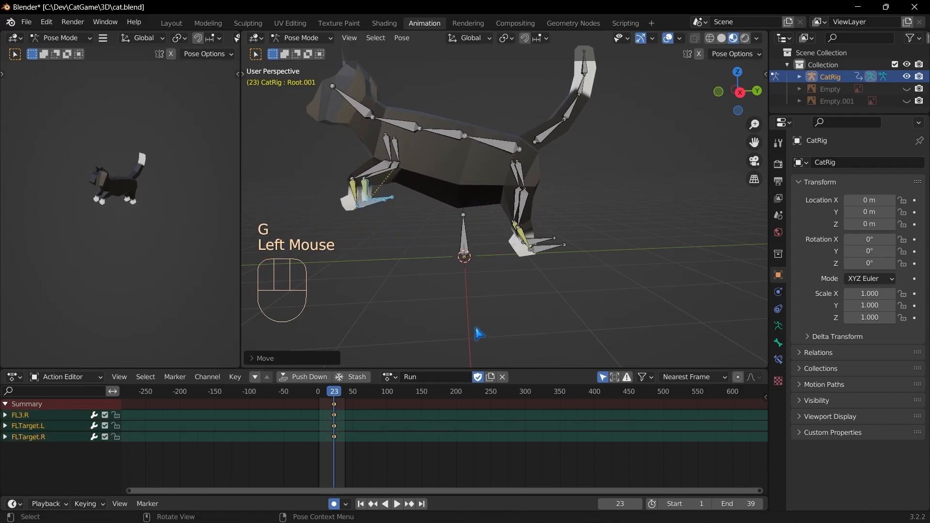
- Move the keyframes of all bones to frame 0 and set the current frame to 0
scroll(378, 457, down, 1)
key(a)
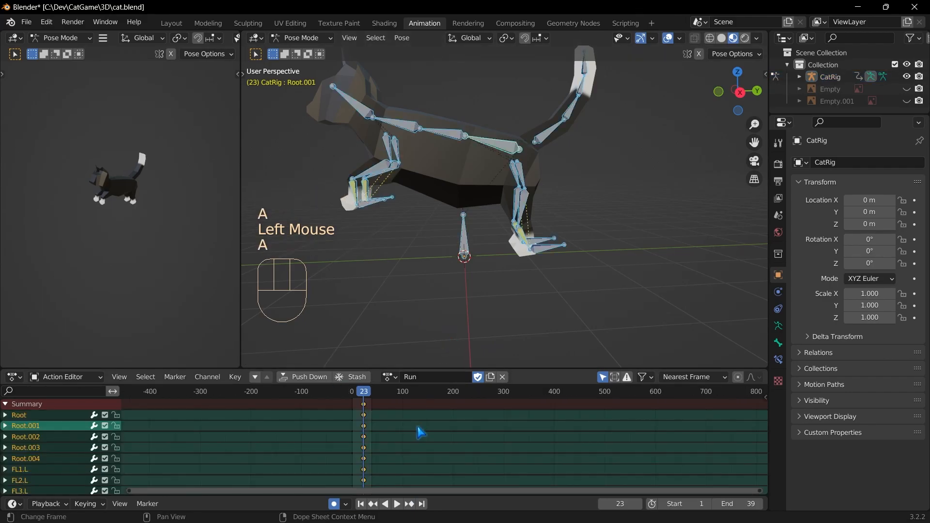
scroll(409, 429, up, 1)
scroll(388, 439, down, 1)
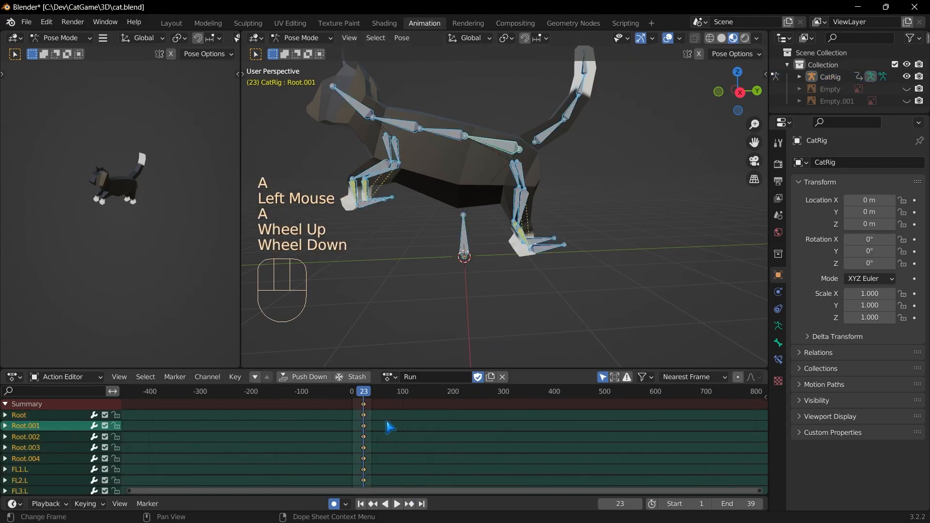
key(g)
click(378, 420)
click(356, 391)
- Go to frame 7 and stretch the back paw targets BLTarget.L and BLTarget.R backward and up
scroll(463, 443, down, 1)
scroll(463, 443, down, 2)
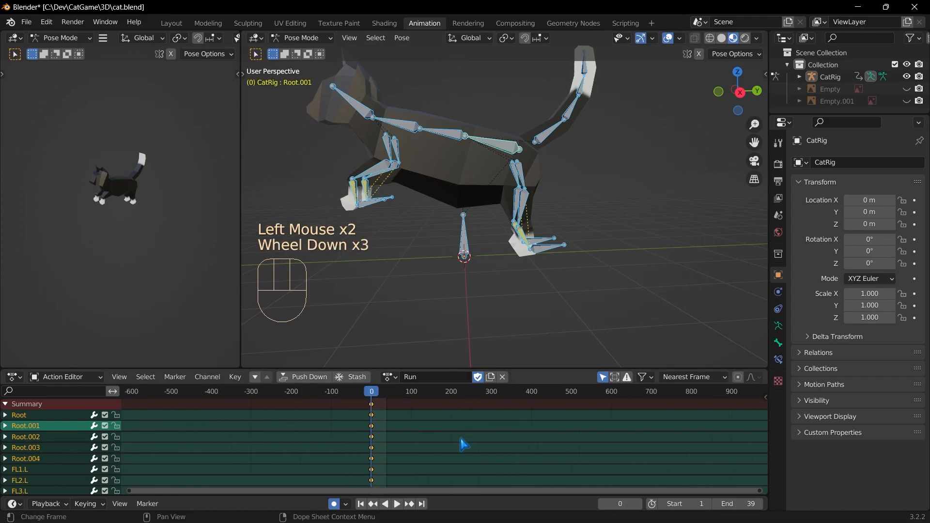
click(373, 395)
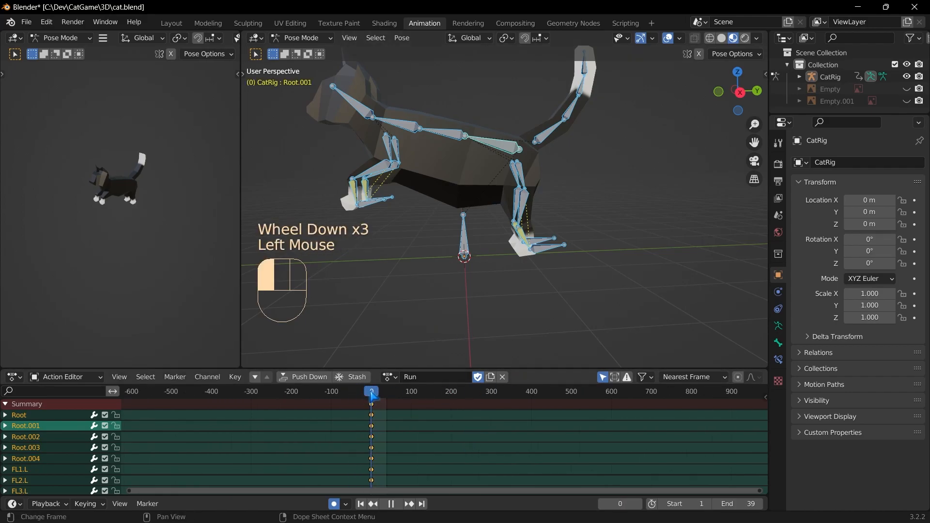
drag(376, 392, 375, 398)
drag(759, 491, 744, 491)
drag(130, 491, 277, 490)
drag(759, 491, 373, 482)
drag(129, 491, 376, 488)
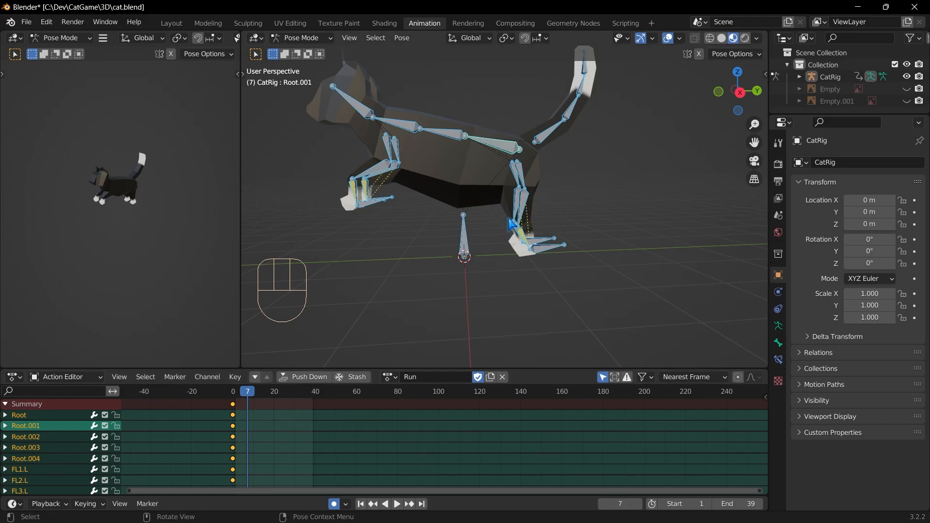
scroll(512, 194, down, 1)
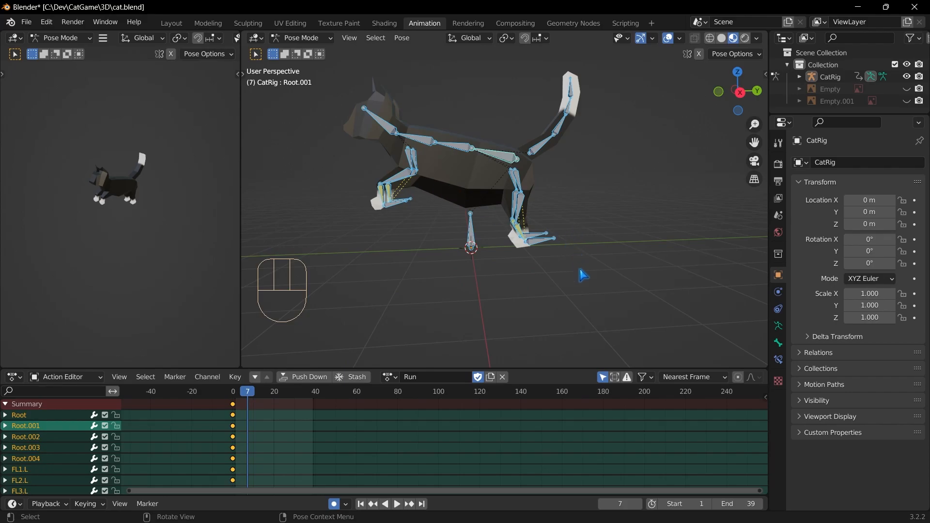
scroll(601, 290, up, 2)
scroll(604, 274, down, 1)
drag(603, 269, 542, 226)
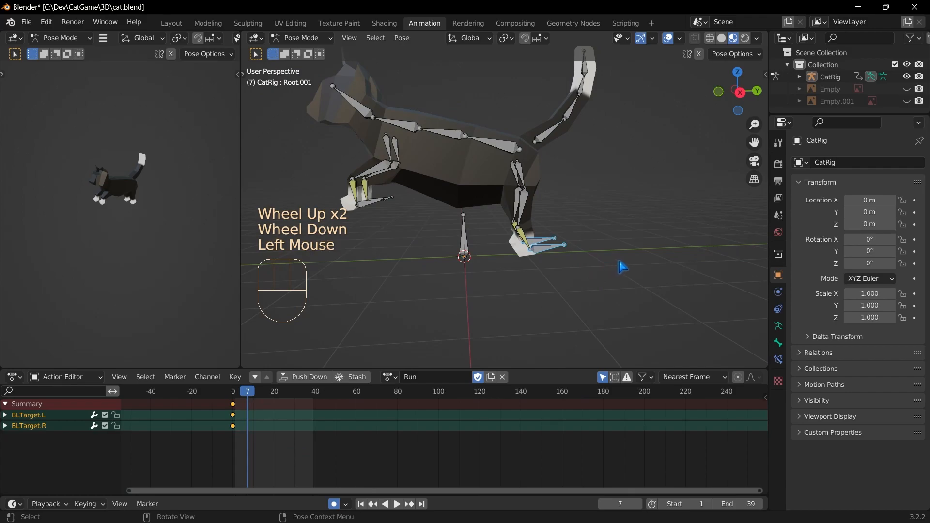
key(g)
click(652, 232)
- Rotate the Root.001 bone slightly downward and shift the front paw targets down and back at frame 7
click(492, 146)
key(r)
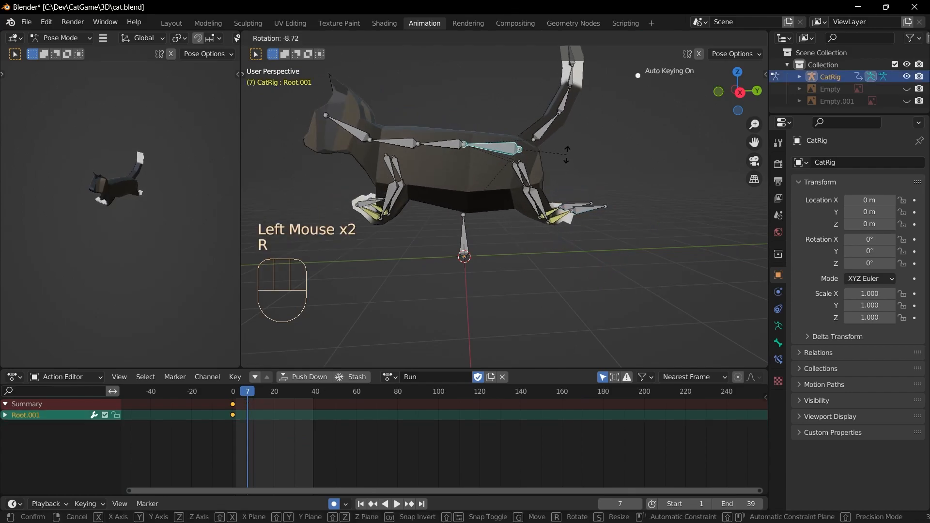
click(564, 163)
drag(397, 216, 372, 194)
key(g)
click(471, 170)
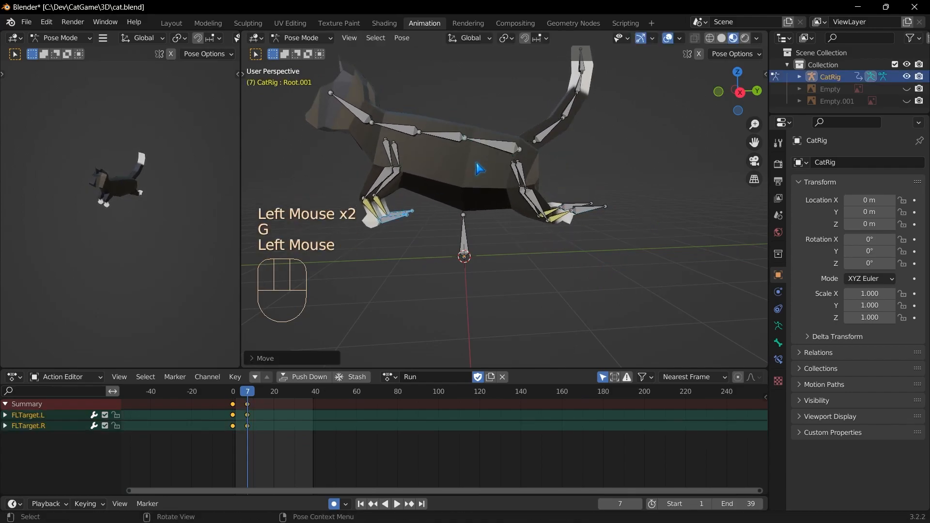
- Rotate the Root.001 bone further at frame 7 to bring the back closer to level
click(474, 175)
key(r)
click(664, 129)
click(664, 184)
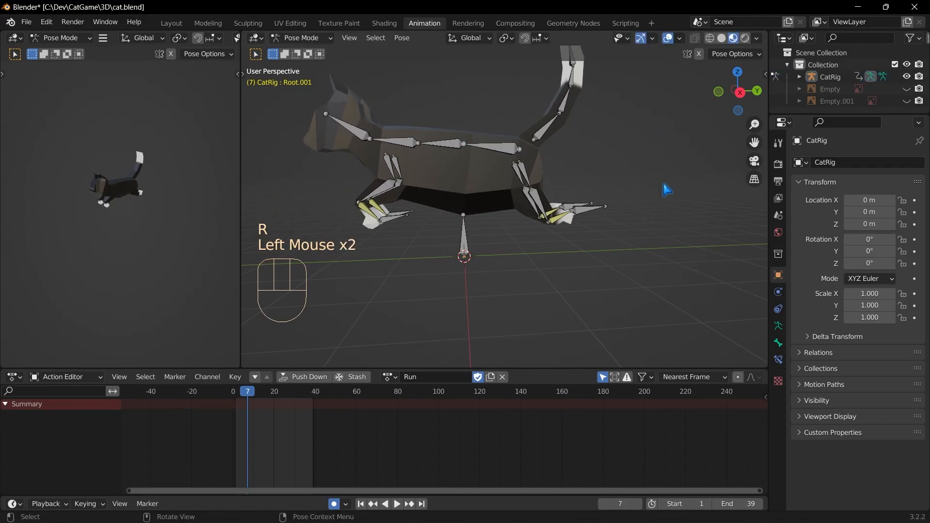
- Go to frame 12 and plant the front paw targets FLTarget.L and FLTarget.R on the ground under the shoulders
key(a)
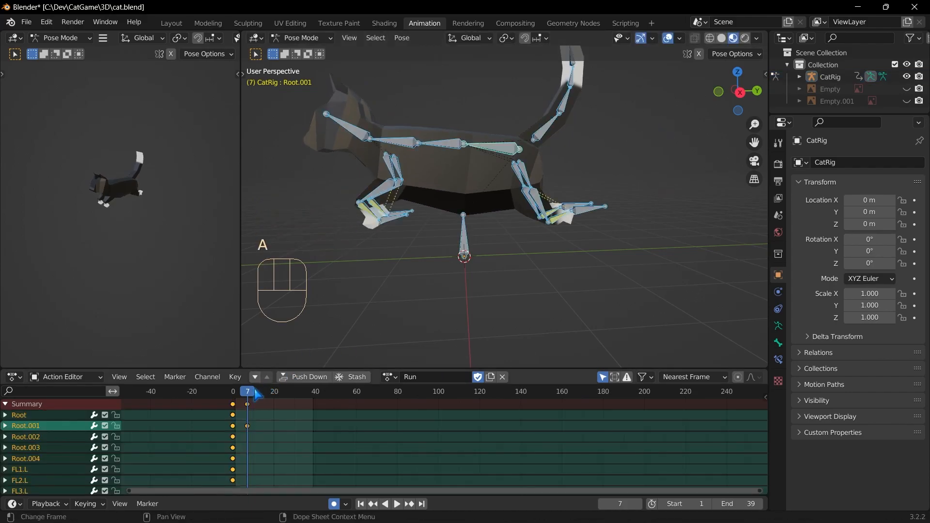
drag(247, 397, 260, 399)
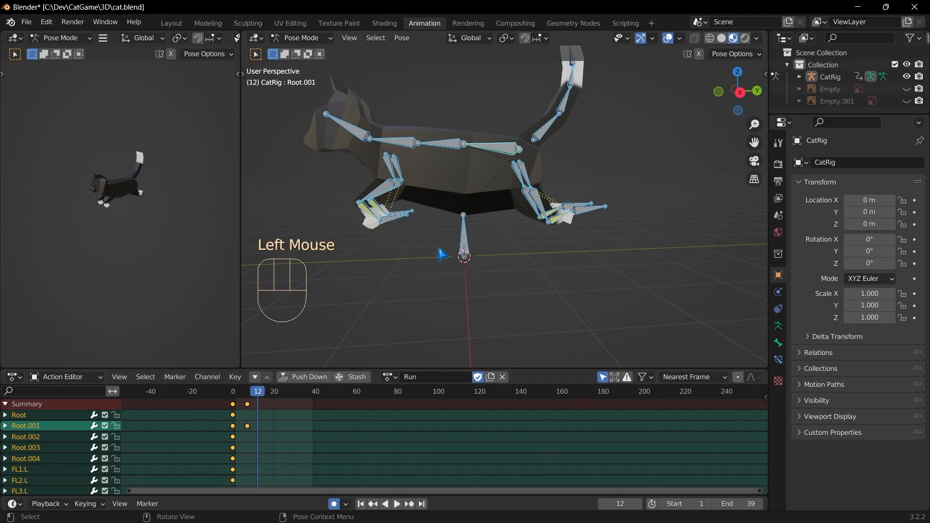
drag(446, 255, 391, 203)
key(g)
click(402, 240)
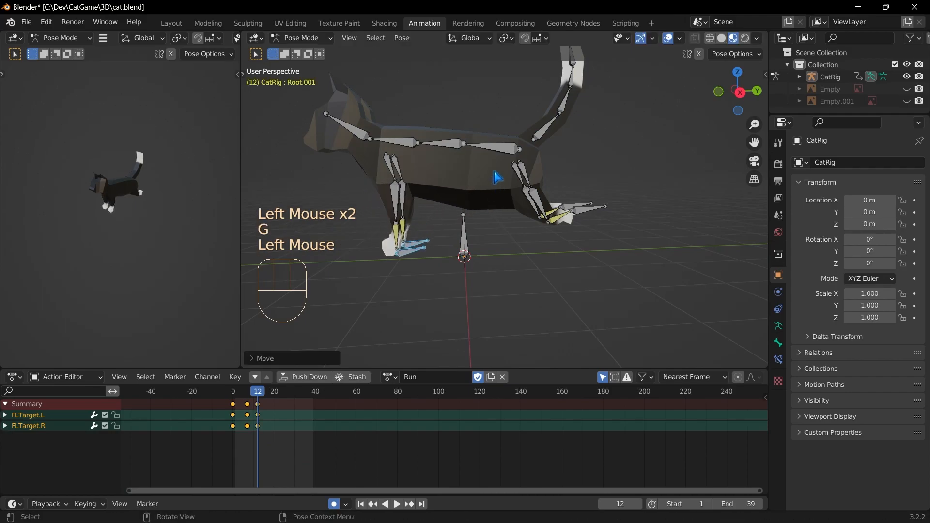
- Rotate the Root.001 bone about 6.5° downward and tilt the Root.004 head bone down at frame 12
click(490, 150)
key(r)
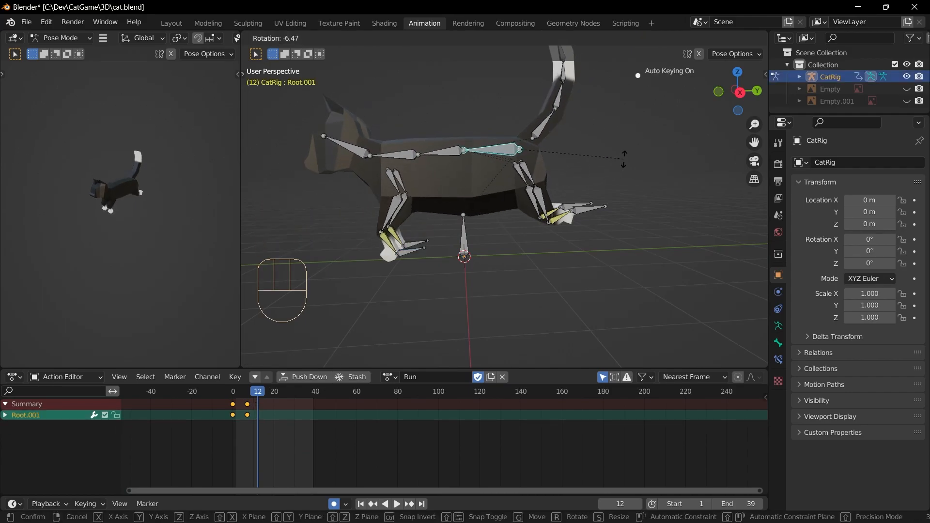
click(624, 159)
click(343, 145)
key(r)
click(357, 159)
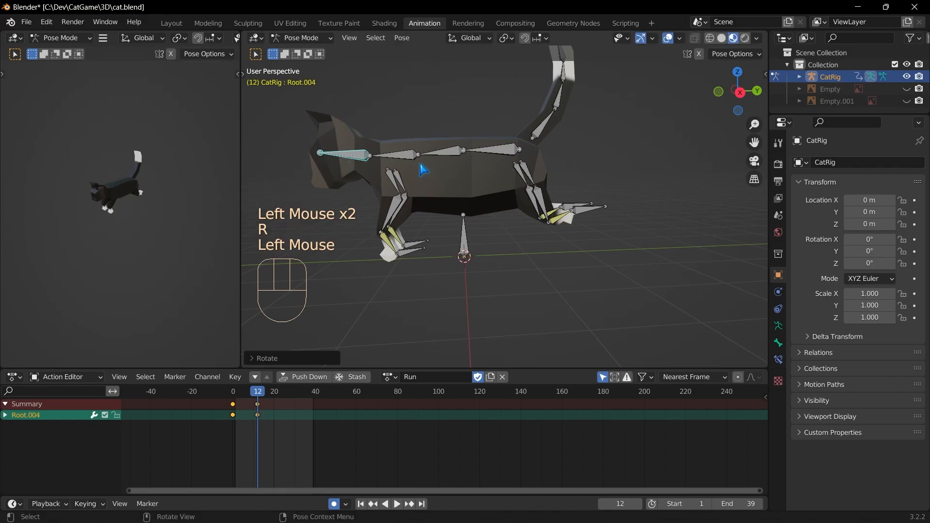
- Rotate the tail base bone Root.005 about 11° toward the head at frame 12
scroll(436, 152, down, 1)
click(538, 143)
key(r)
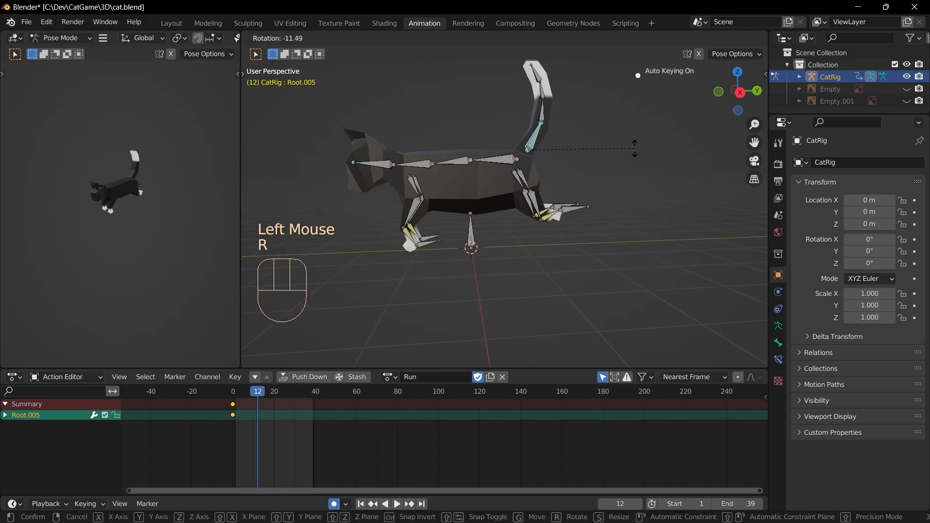
click(637, 135)
click(634, 137)
- Go to frame 15 and move the back paw targets BLTarget.L and BLTarget.R forward and down to the ground under the hips
drag(243, 401, 264, 401)
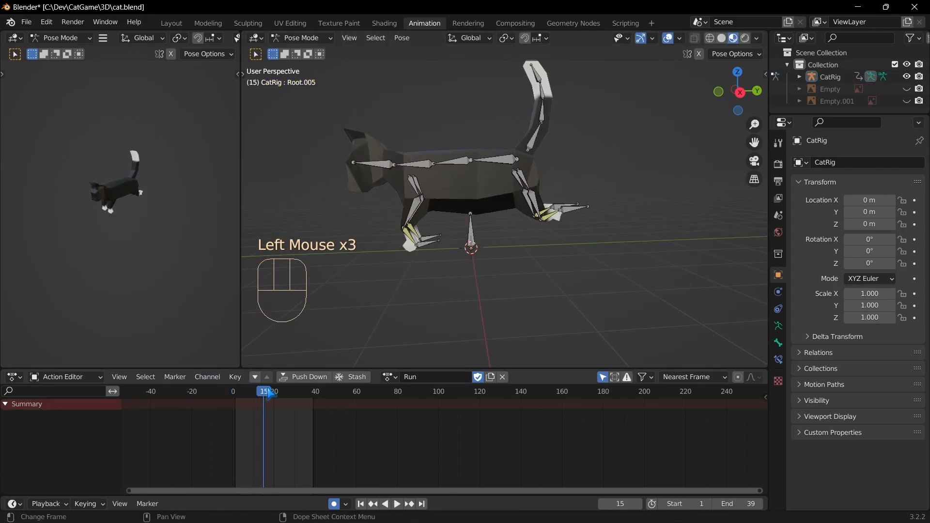
click(448, 309)
key(a)
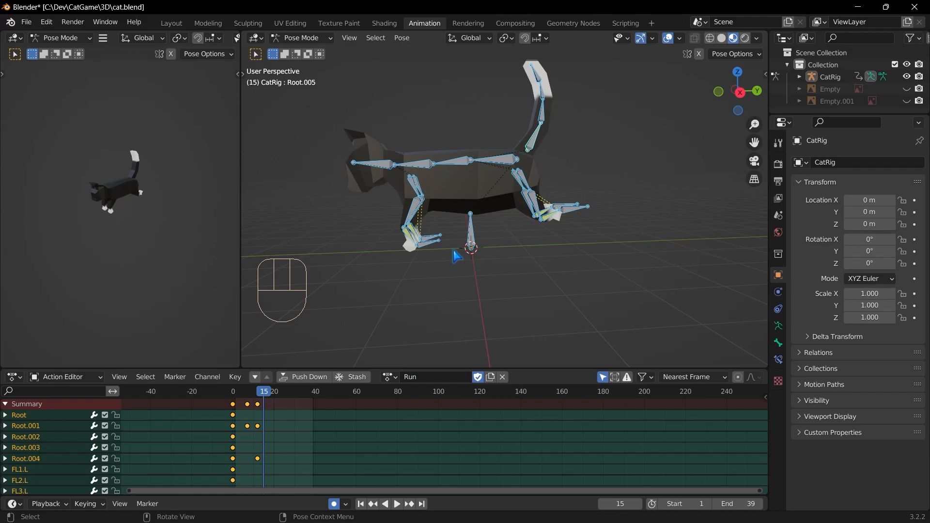
scroll(609, 245, up, 2)
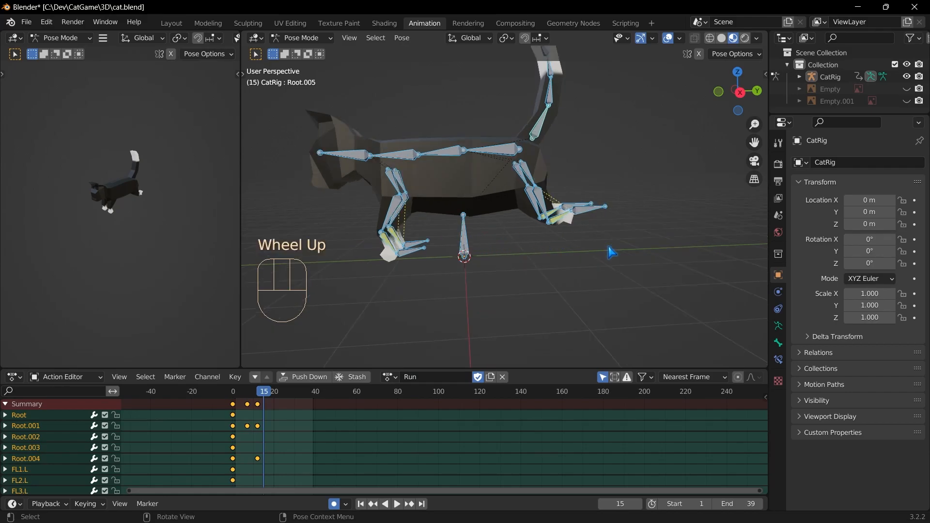
drag(641, 249, 600, 180)
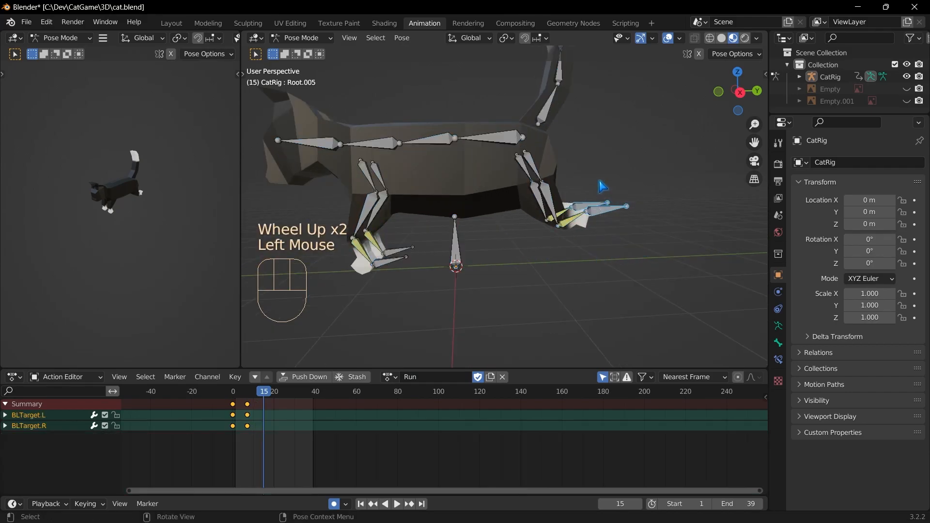
key(g)
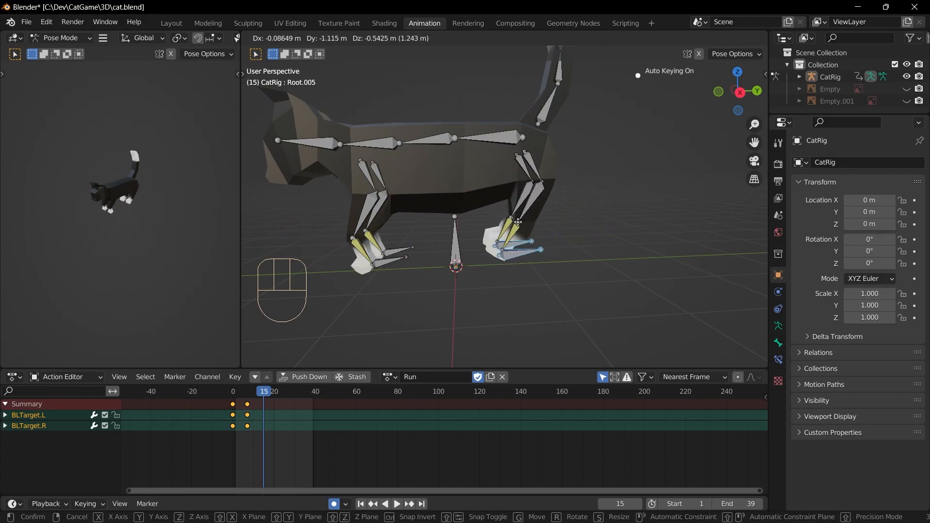
click(424, 258)
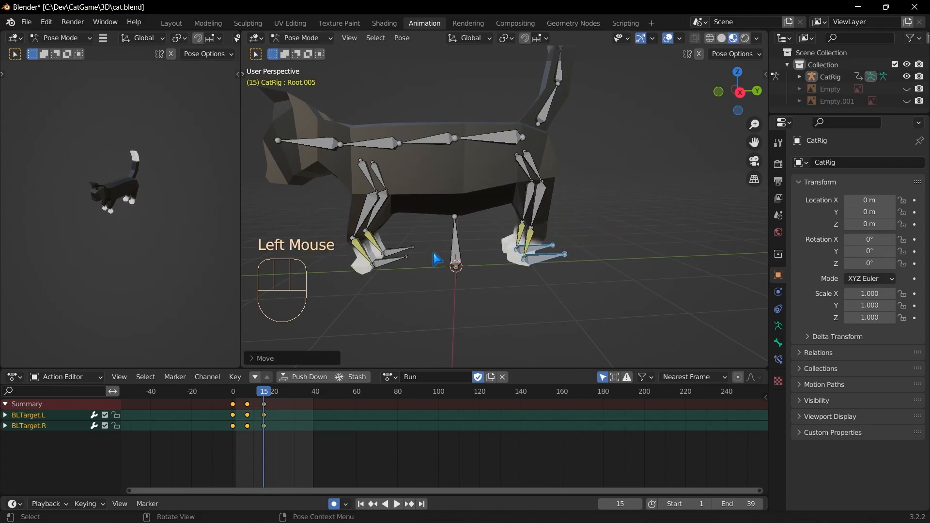
- Move the front paw targets FLTarget.L and FLTarget.R backward and slightly up off the ground at frame 15
drag(427, 274, 398, 245)
click(434, 289)
drag(436, 294, 388, 239)
key(g)
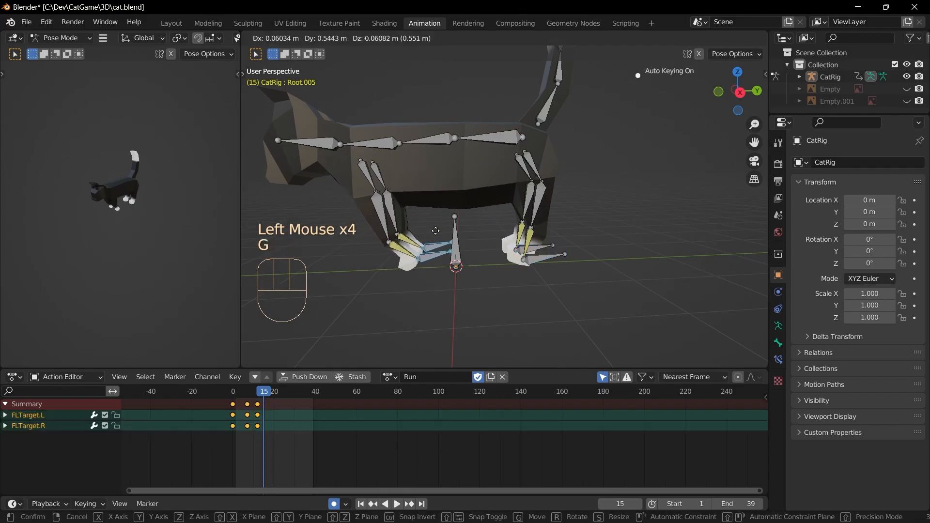
click(441, 218)
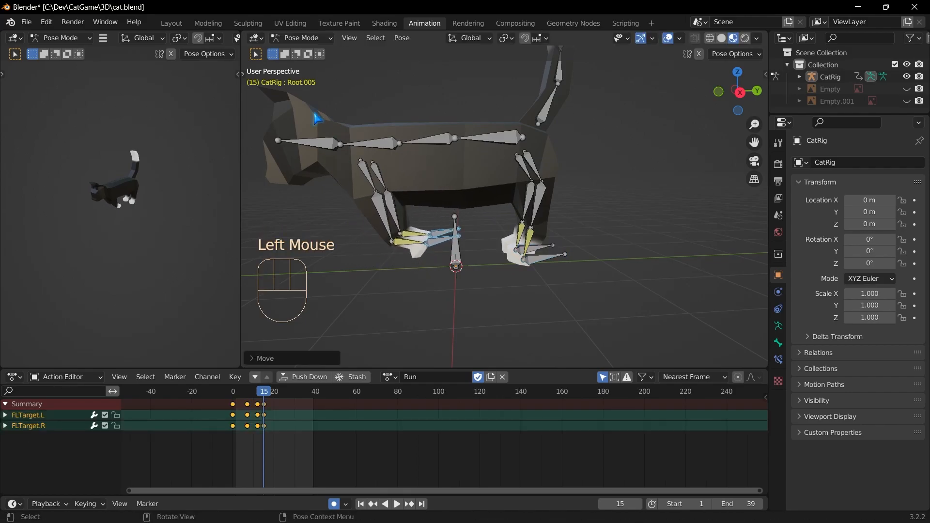
- Rotate the head bone Root.004 about 34° upward at frame 15
click(318, 137)
key(r)
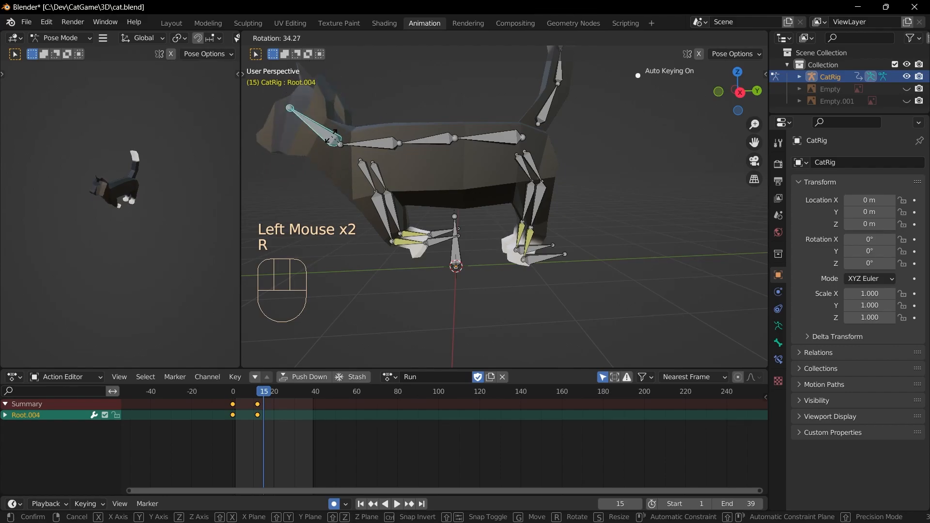
click(334, 135)
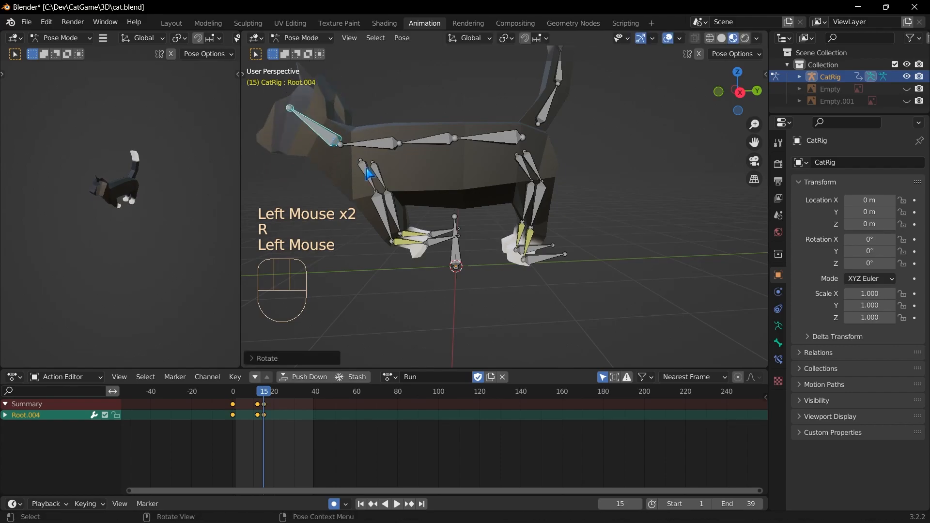
- Raise the back paw targets BLTarget.L and BLTarget.R slightly and shift them a little forward at frame 15
double_click(549, 241)
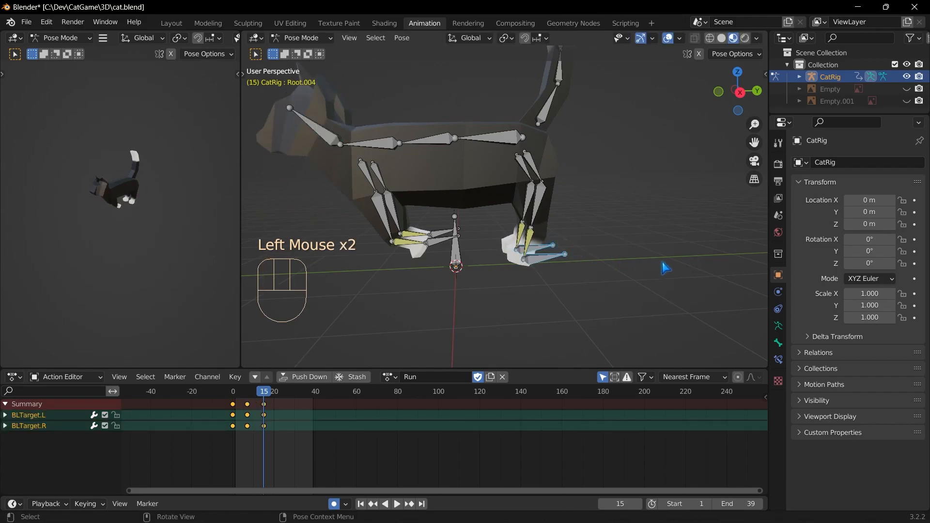
key(g)
click(616, 275)
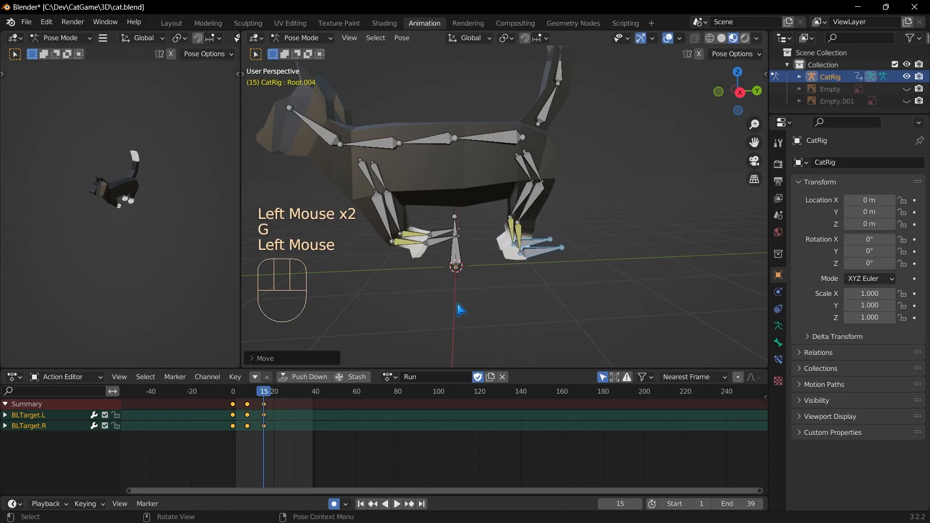
- Set the end frame of the animation range to 20
mouse_move(265, 395)
mouse_down()
mouse_move(232, 395)
mouse_move(266, 396)
mouse_up()
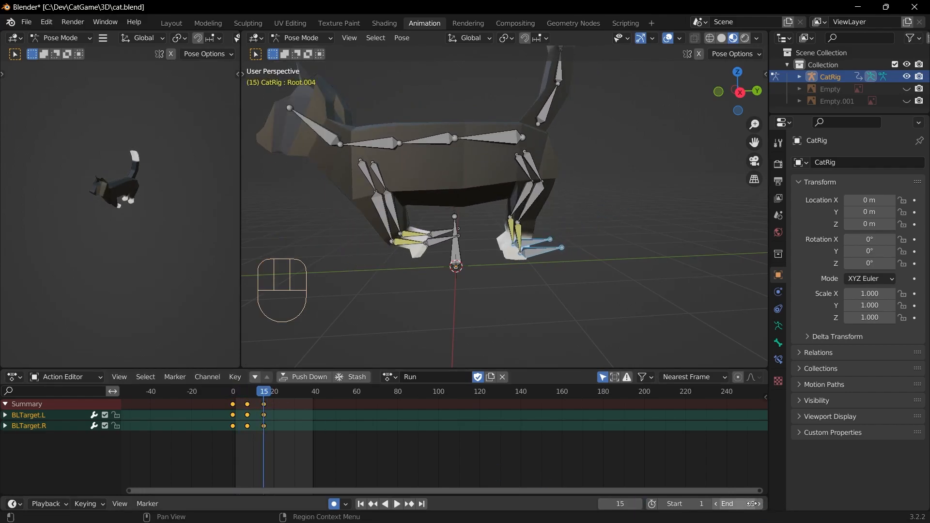
drag(753, 504, 753, 504)
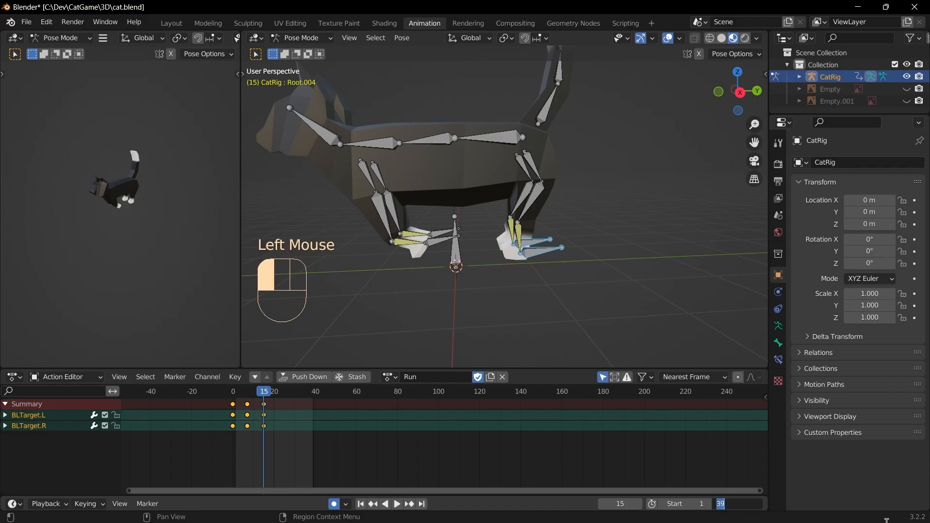
key(Return)
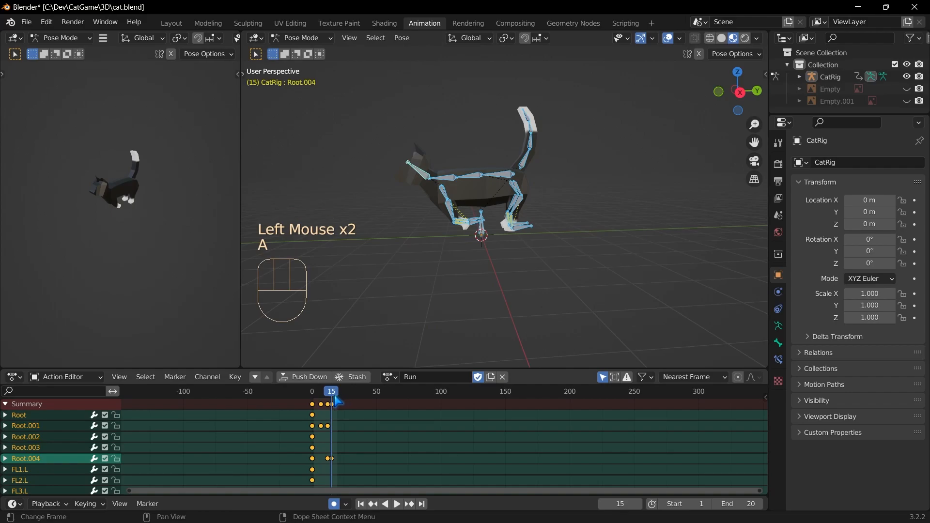
- Duplicate the frame 0 keyframes of all bones to frame 20 and play back the run cycle
drag(335, 396, 313, 392)
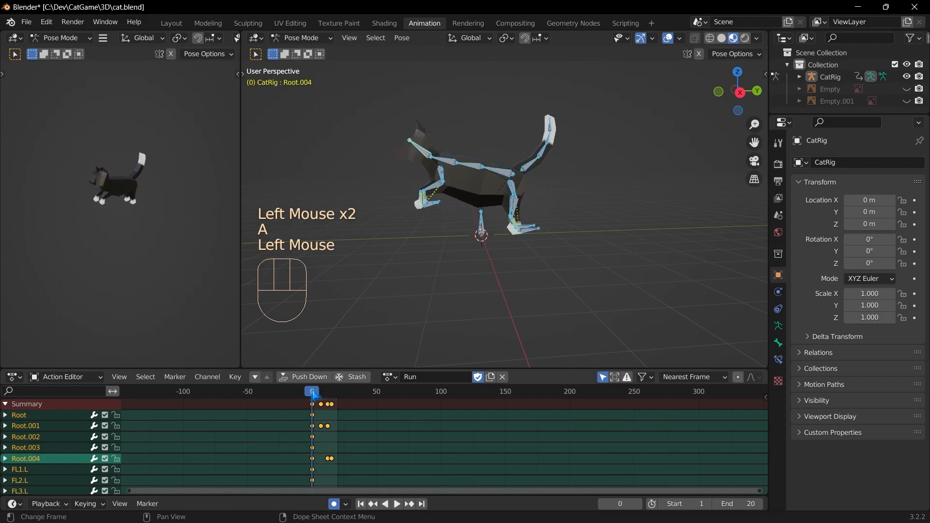
double_click(323, 415)
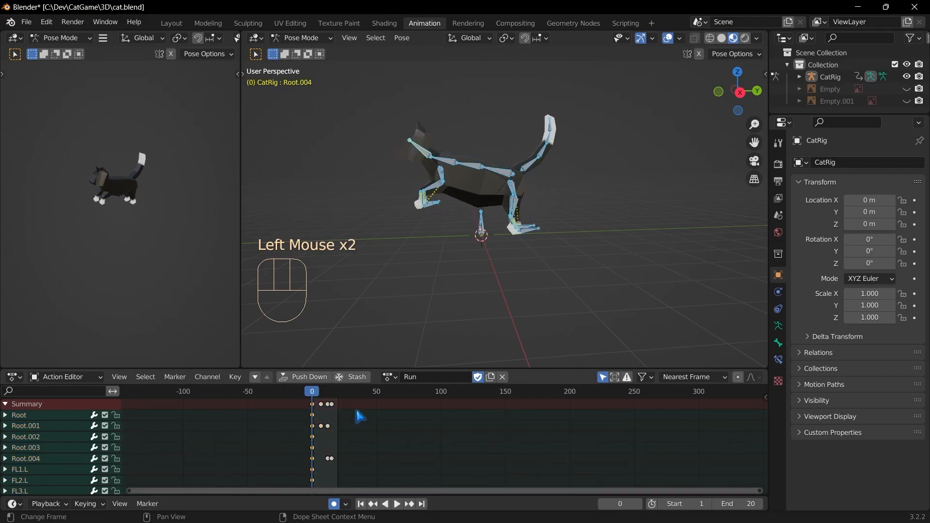
key(shift+d)
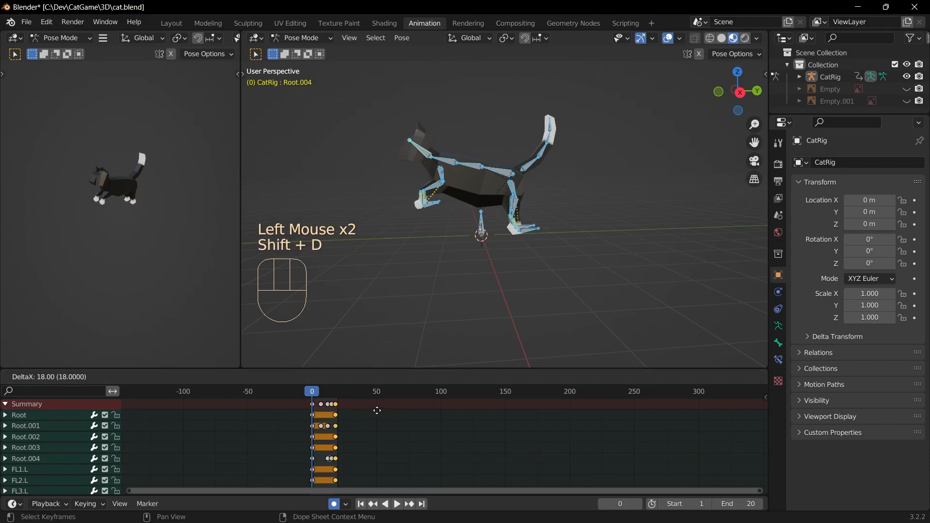
click(380, 410)
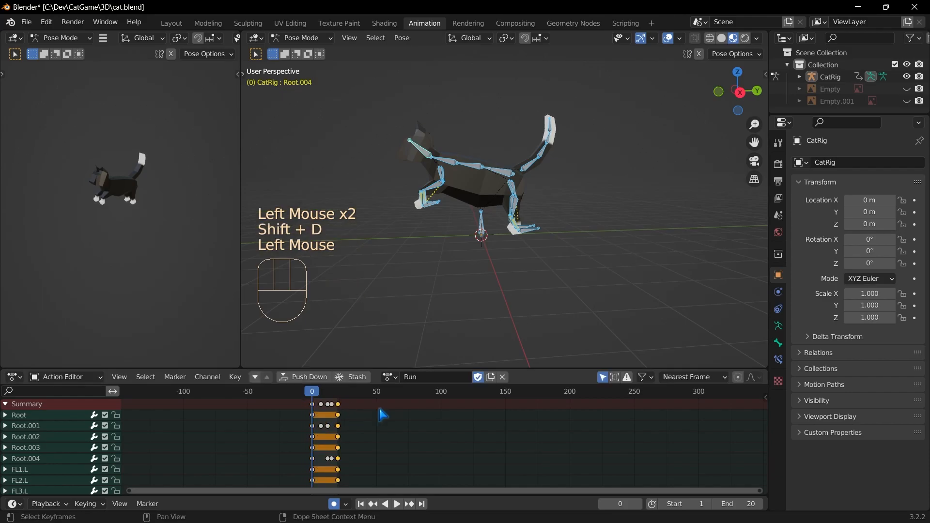
drag(320, 392, 341, 393)
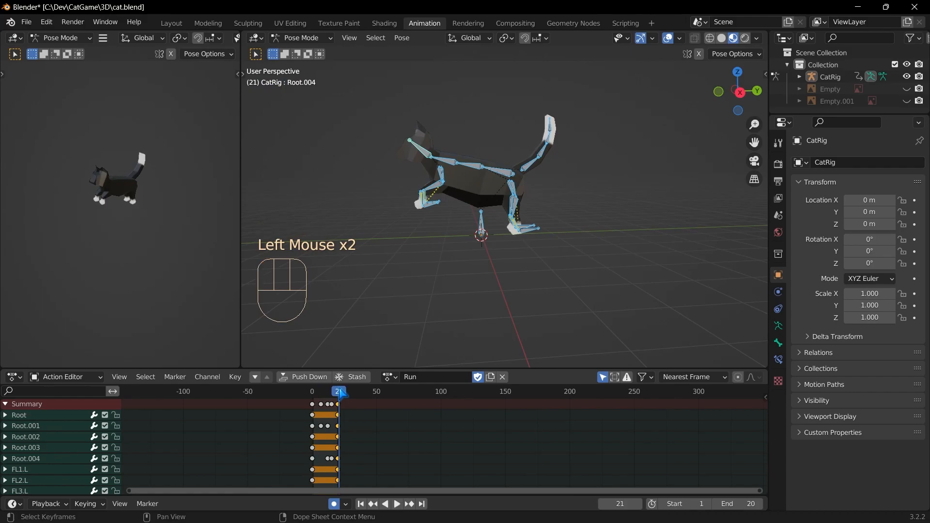
click(398, 504)
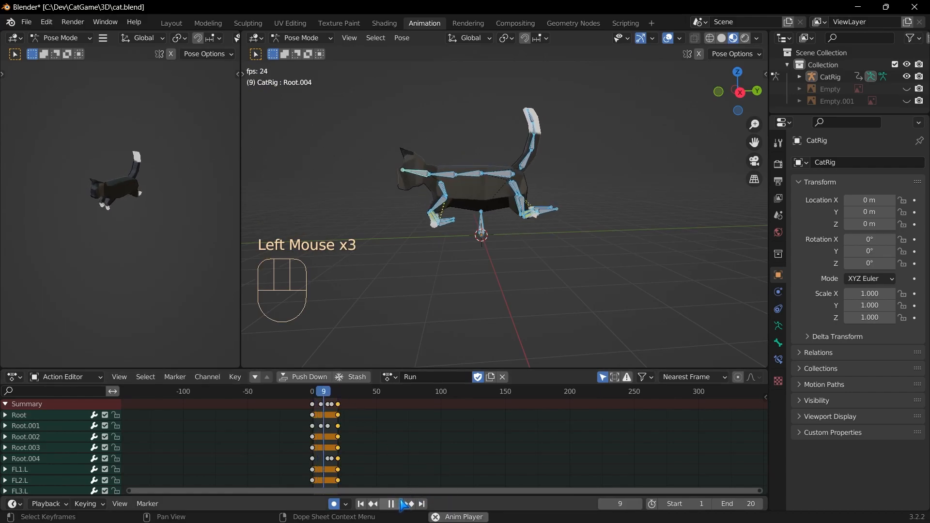
click(402, 504)
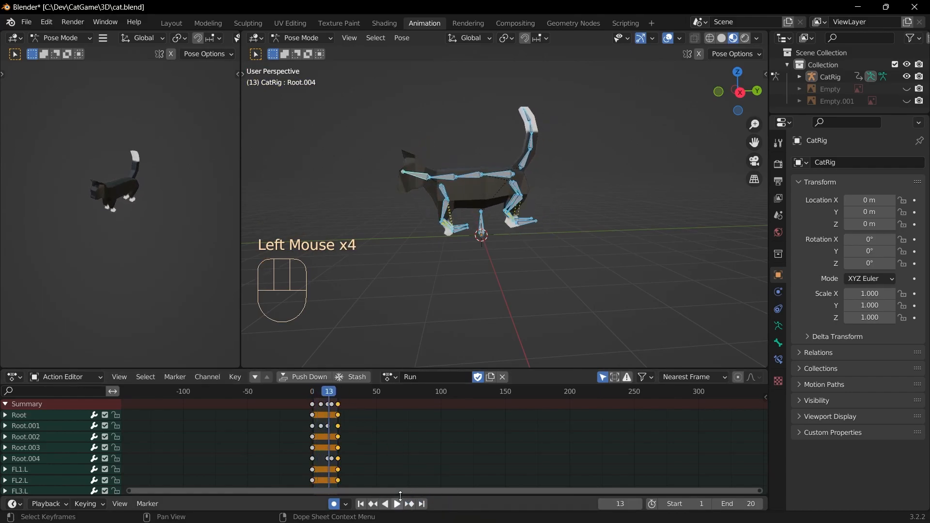
- Move the closing keyframes of the Run action about two frames later and play back the loop
click(341, 406)
key(g)
click(352, 410)
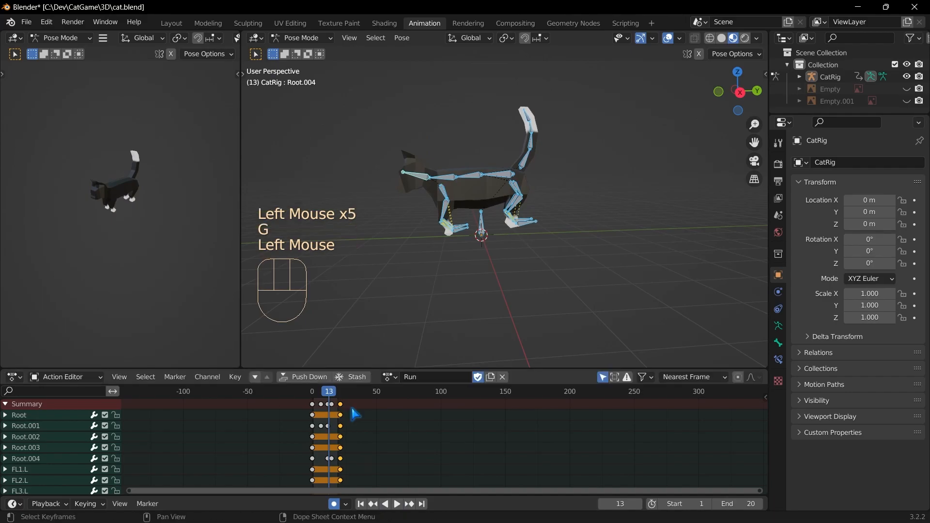
click(397, 504)
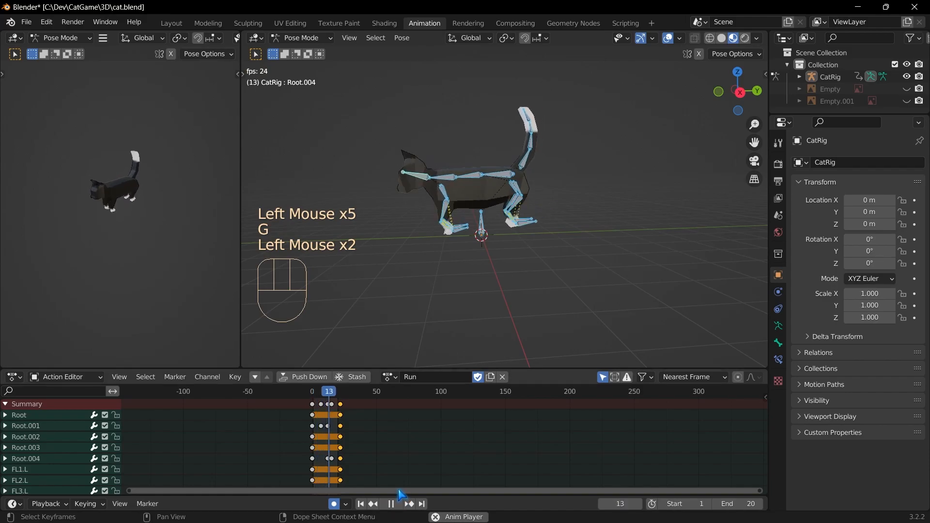
middle_drag(417, 295, 424, 312)
scroll(433, 305, down, 2)
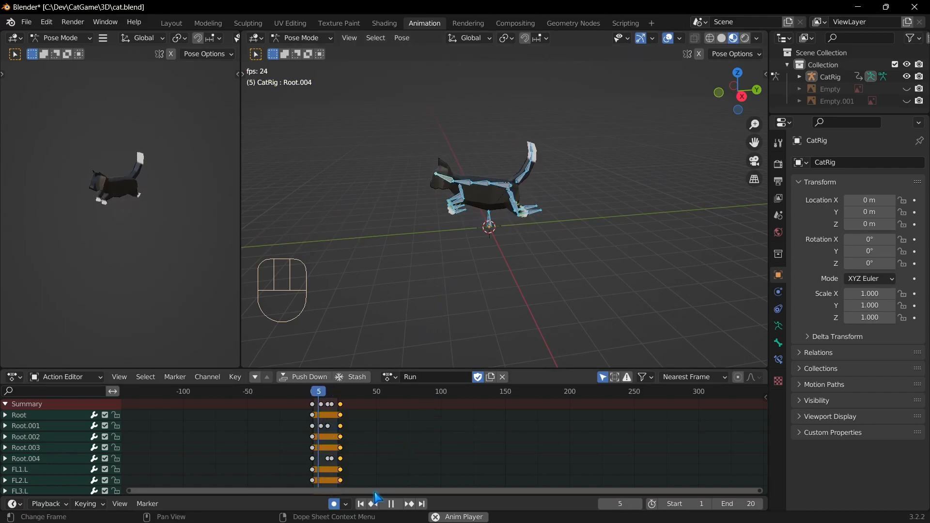
click(391, 504)
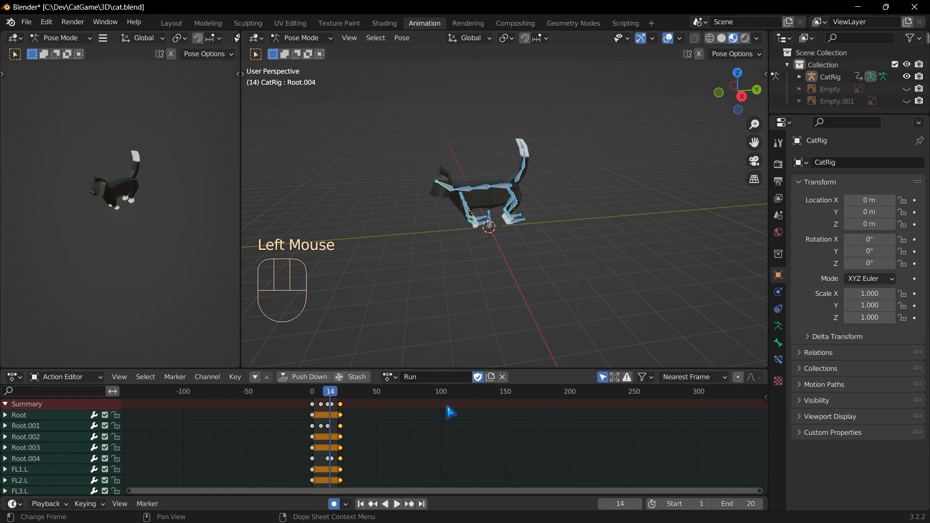
- Make all keyframes of the Run action cyclic with Make Cyclic (F-Modifier) extrapolation and play it back
click(450, 413)
key(a)
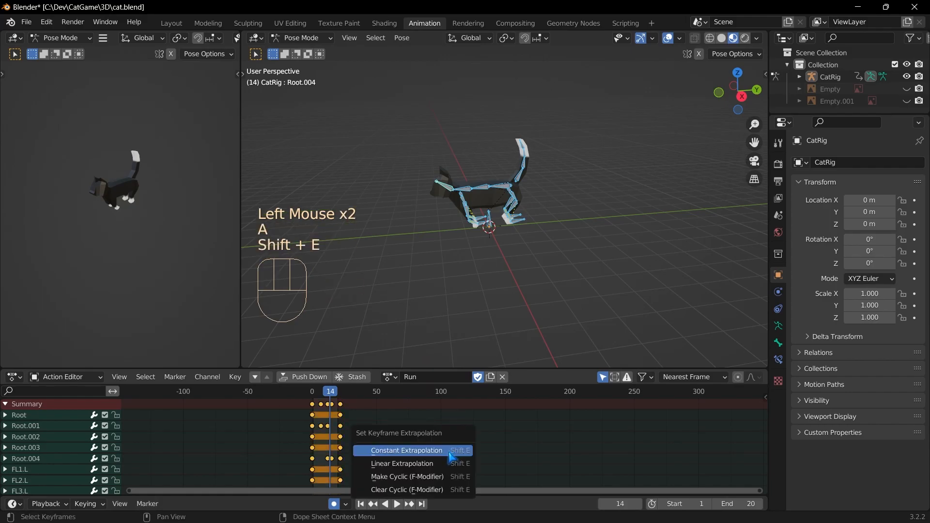
click(436, 479)
click(397, 504)
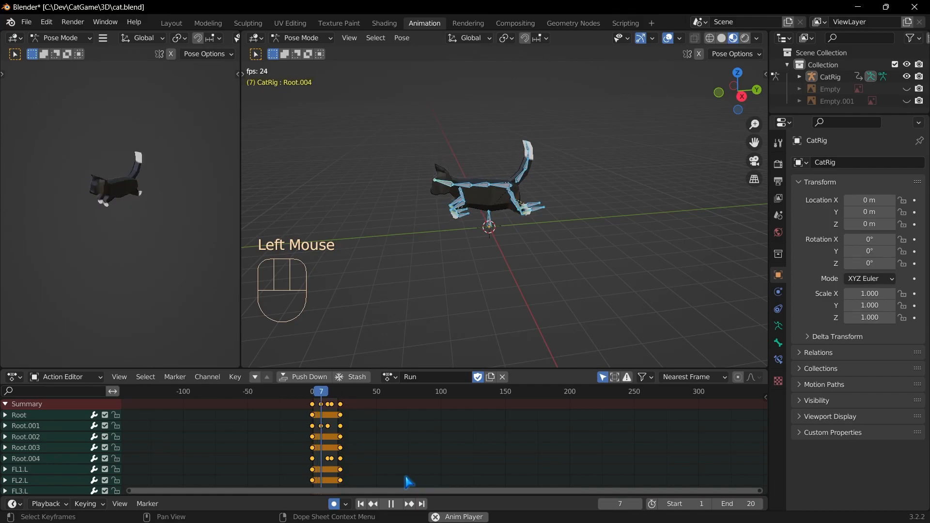
click(398, 505)
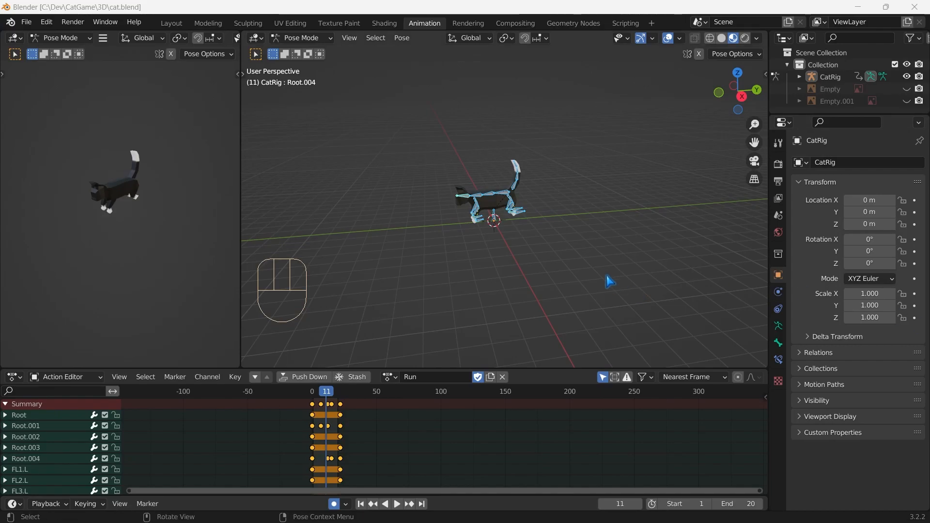
- Switch to the Layout workspace, select all visible objects in Object Mode and save cat.blend
click(571, 269)
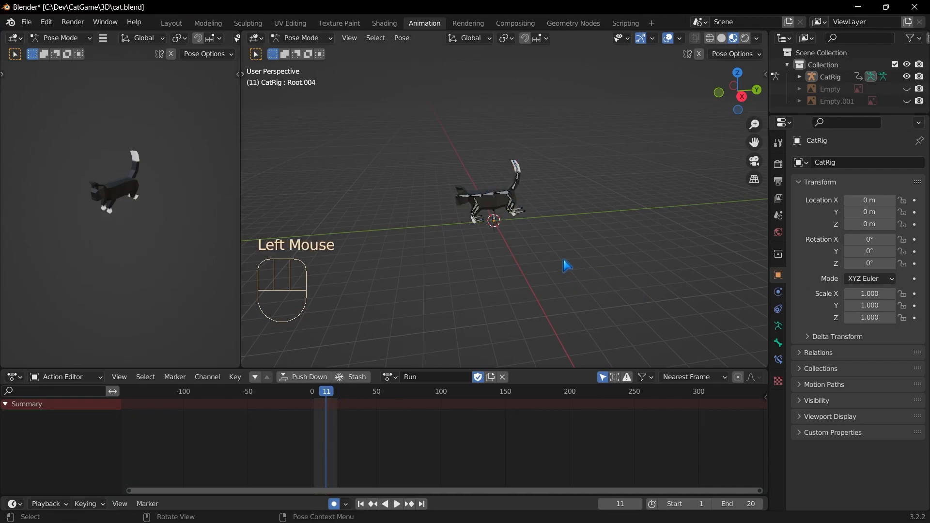
click(170, 24)
mouse_move(556, 289)
middle_down()
mouse_move(534, 276)
mouse_move(539, 291)
middle_up()
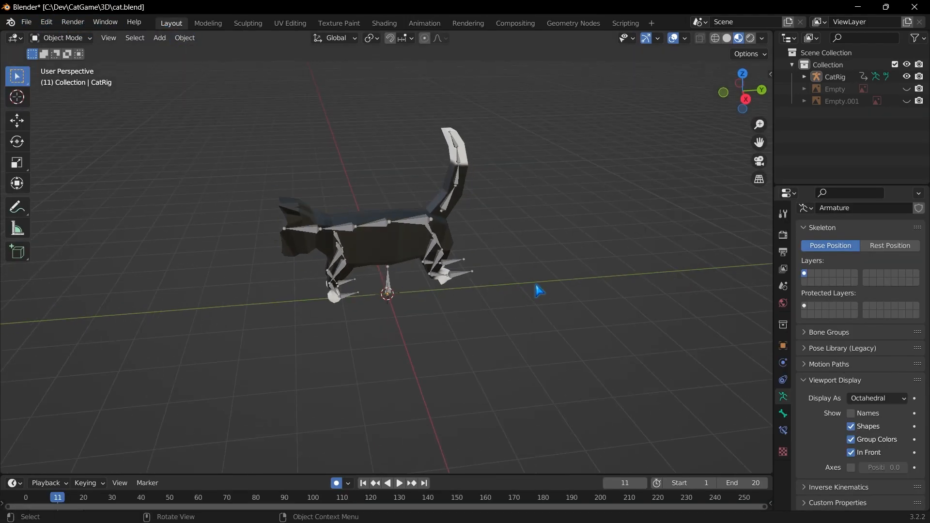
key(a)
key(ctrl+s)
- Start an FBX export as cat.fbx and set the path mode to Copy
click(26, 22)
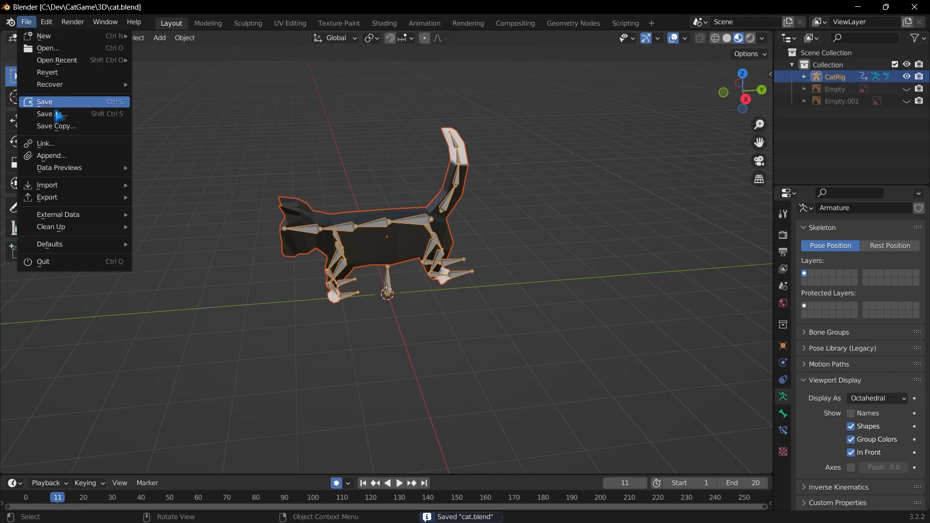
mouse_move(92, 200)
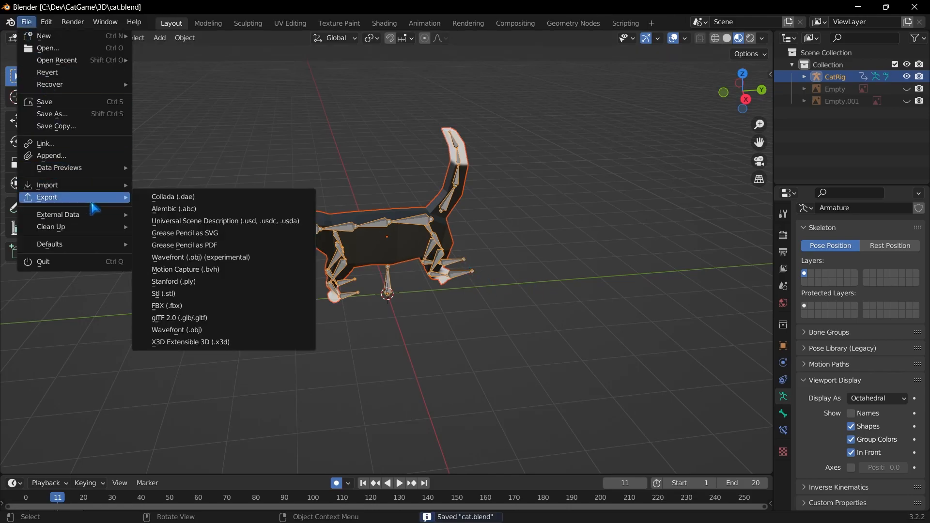
click(223, 307)
click(721, 156)
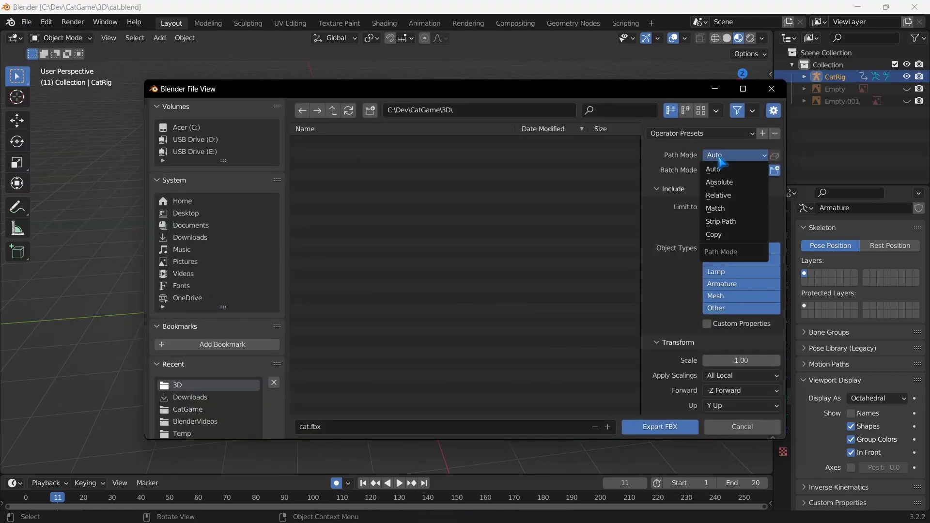
click(737, 235)
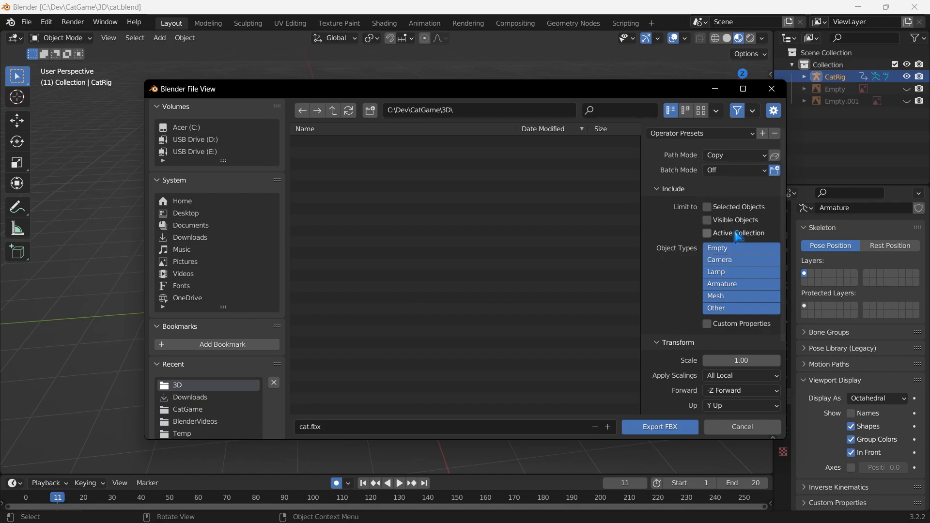
- Limit the exported object types to Armature and Mesh and set the geometry smoothing to Face
click(738, 297)
shift+click(737, 285)
scroll(735, 354, down, 10)
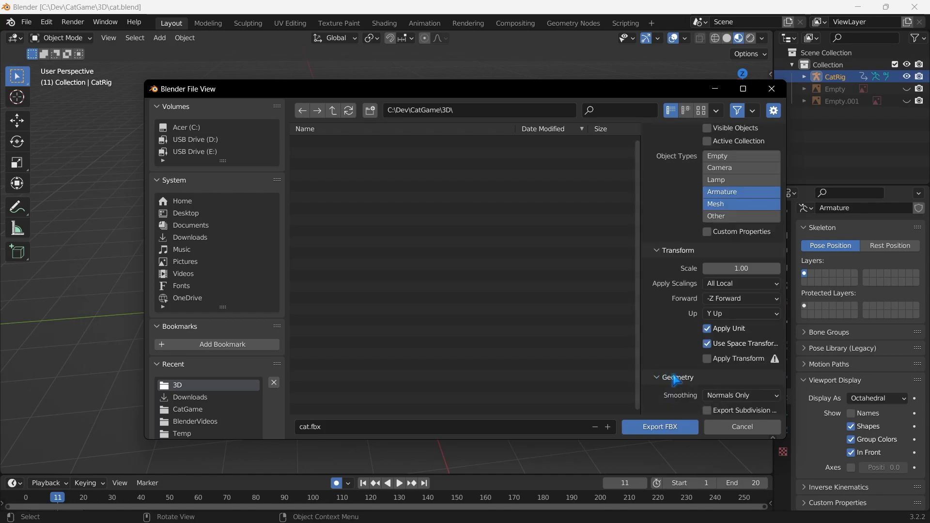
click(729, 299)
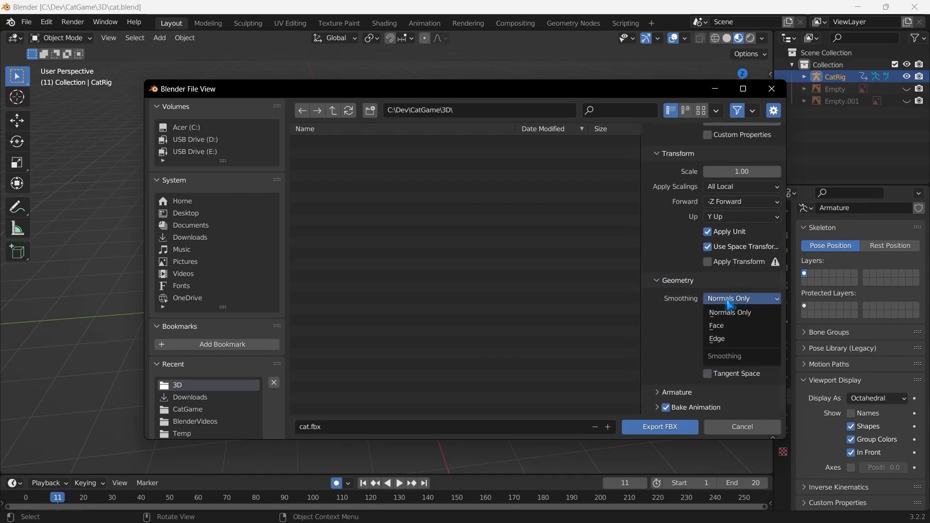
click(732, 327)
click(678, 281)
- Review the Armature and Bake Animation export options, and export the cat as cat.fbx
click(677, 393)
scroll(696, 365, down, 4)
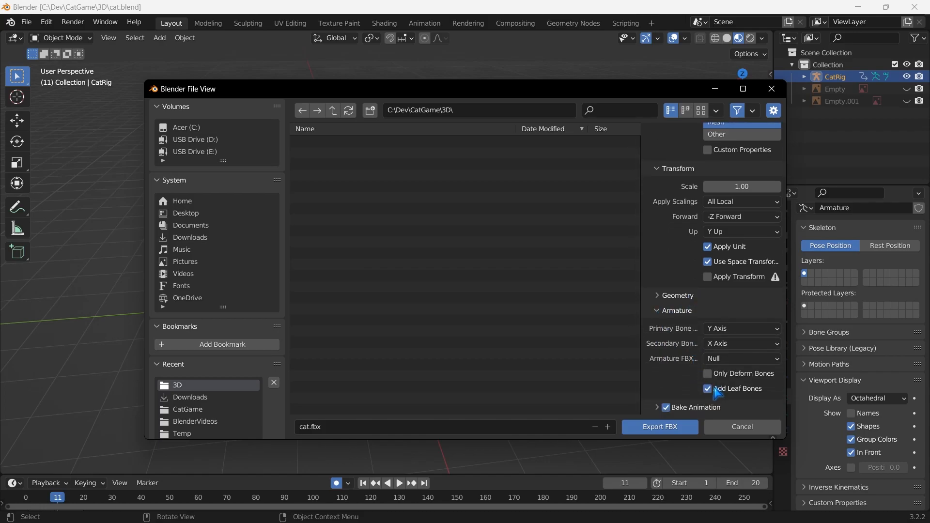
click(660, 314)
click(658, 408)
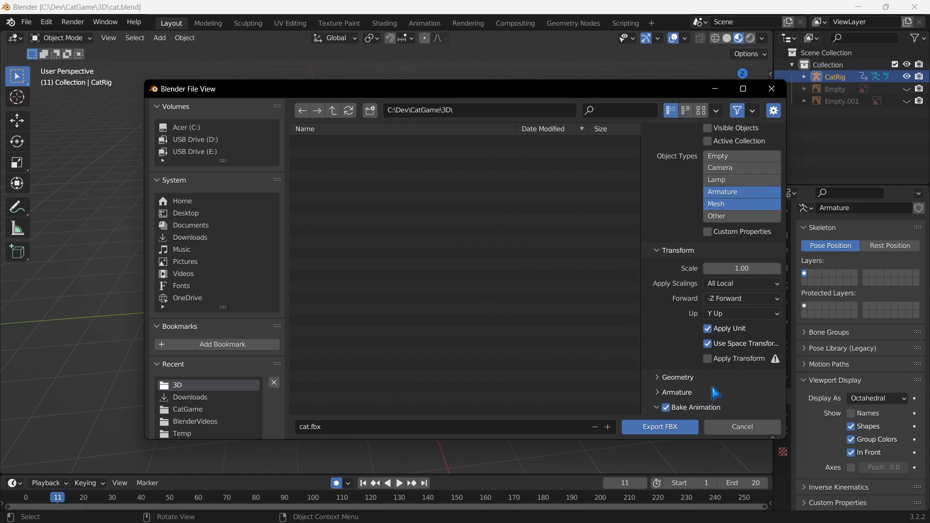
scroll(712, 388, down, 5)
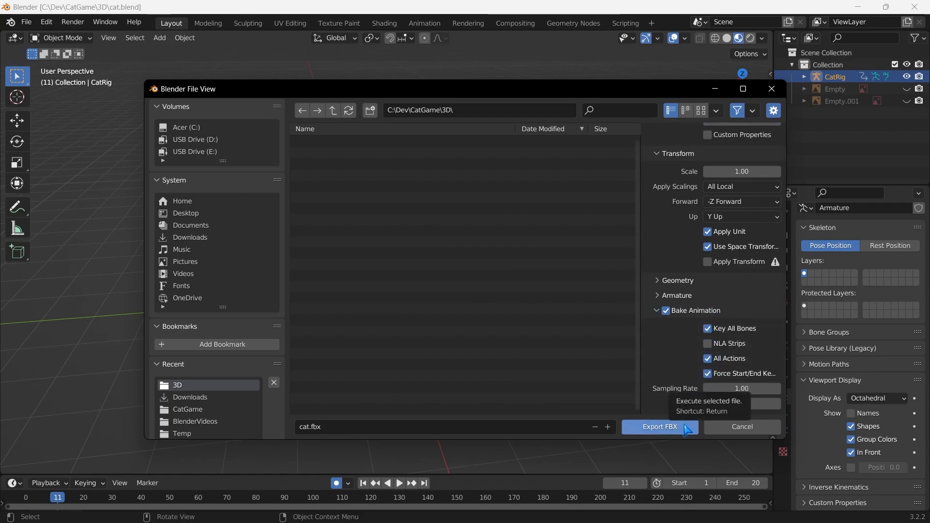
click(658, 428)
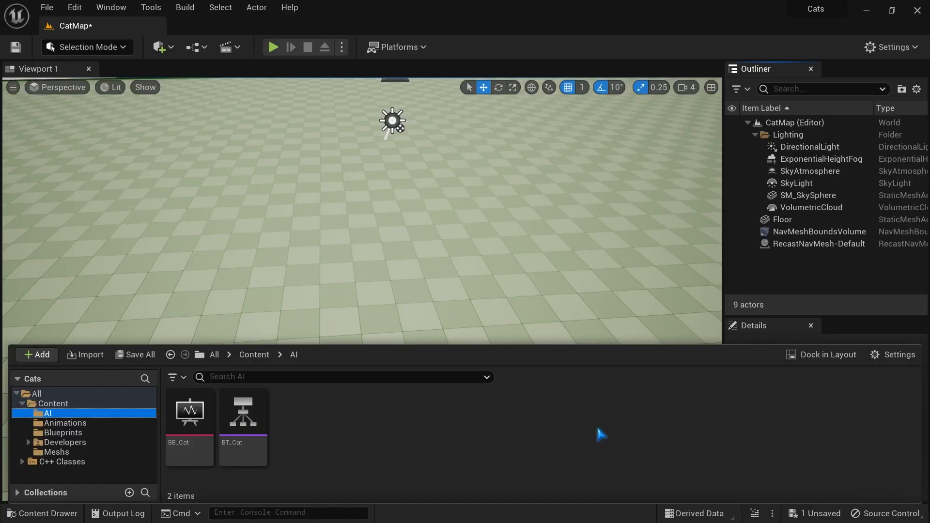
- Switch to the Unreal Editor and import cat.fbx with its mesh and animations into the Content folder using Import All
click(72, 406)
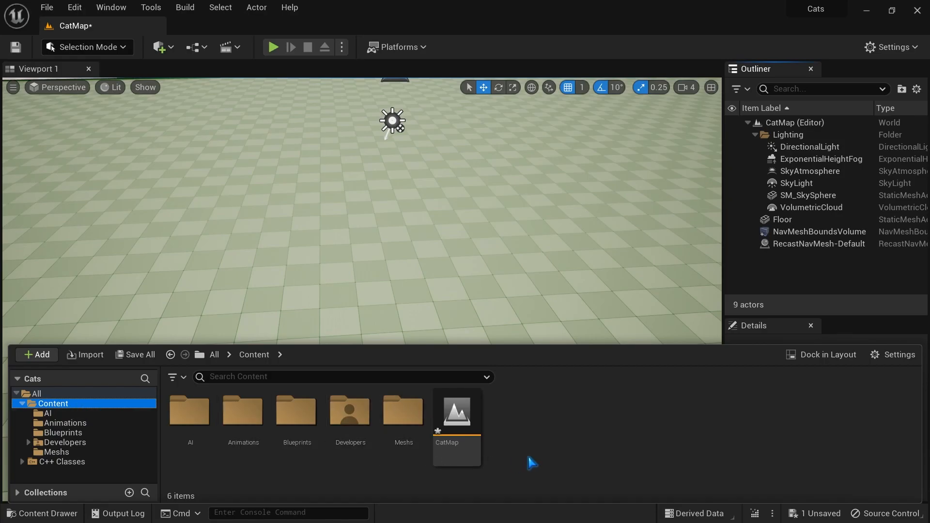
click(85, 354)
double_click(194, 97)
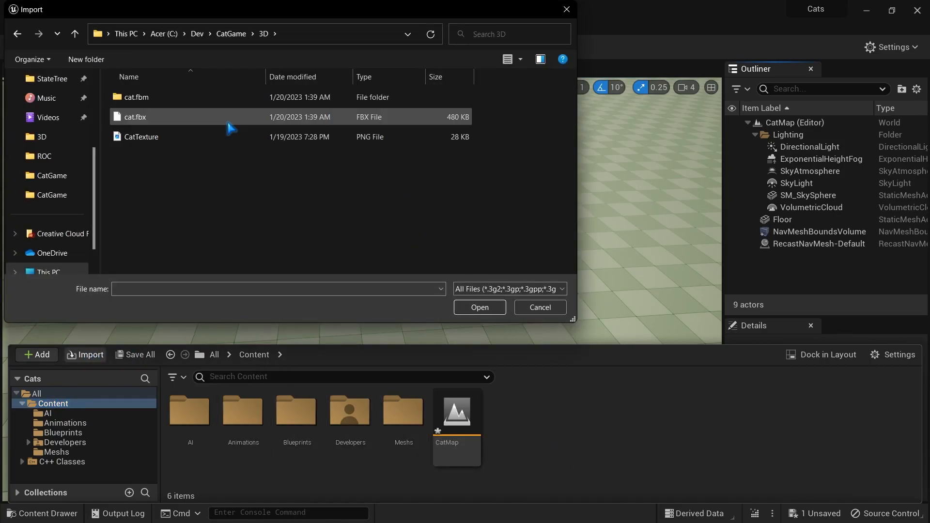
click(229, 122)
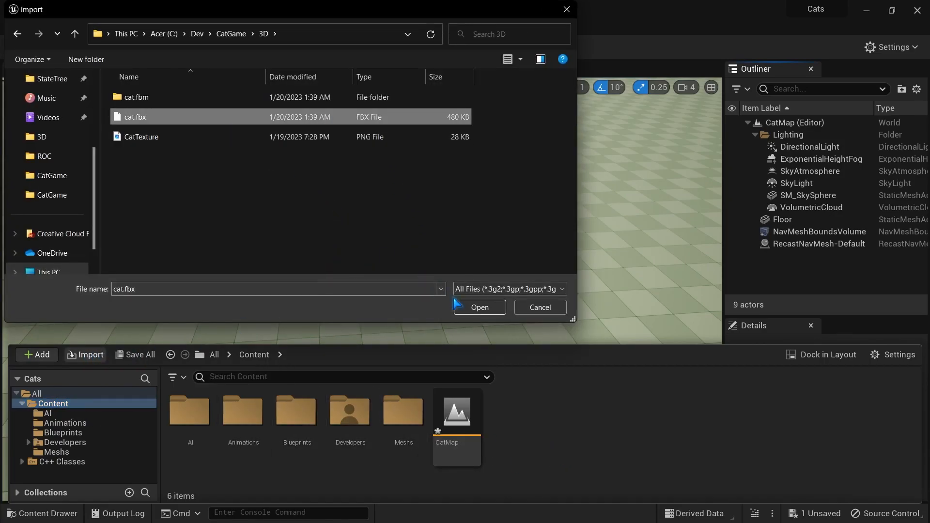
click(480, 310)
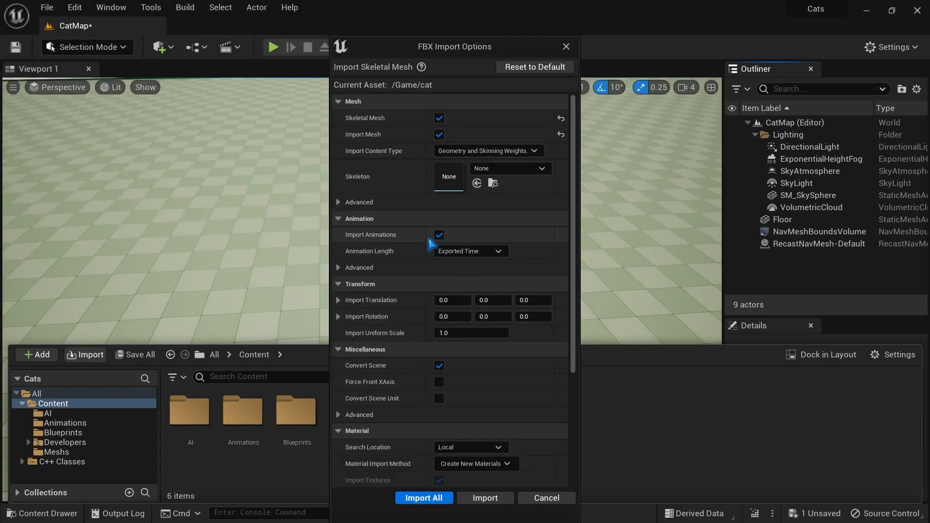
scroll(412, 291, down, 5)
click(439, 498)
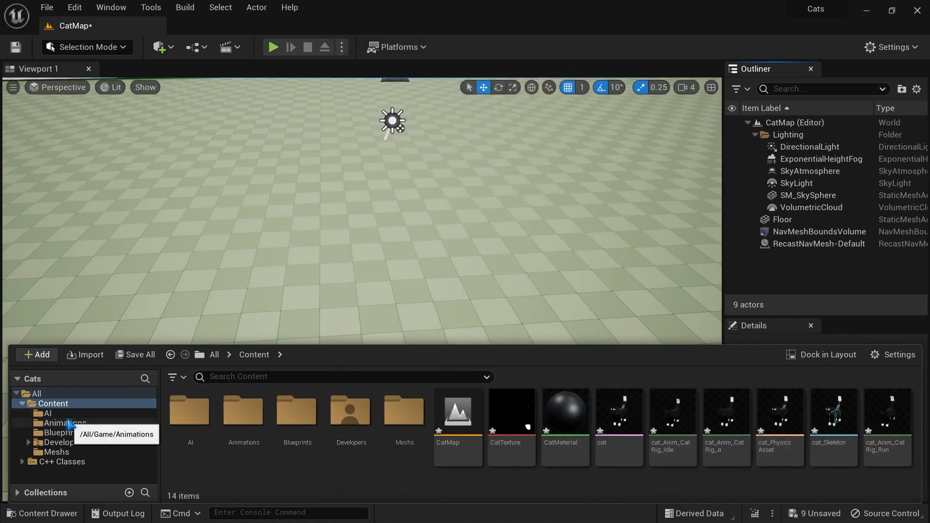
- Assign the newly imported cat mesh to the Skeletal Mesh Component of BP_Cat, compile and save, and show the blueprint's viewport
double_click(313, 427)
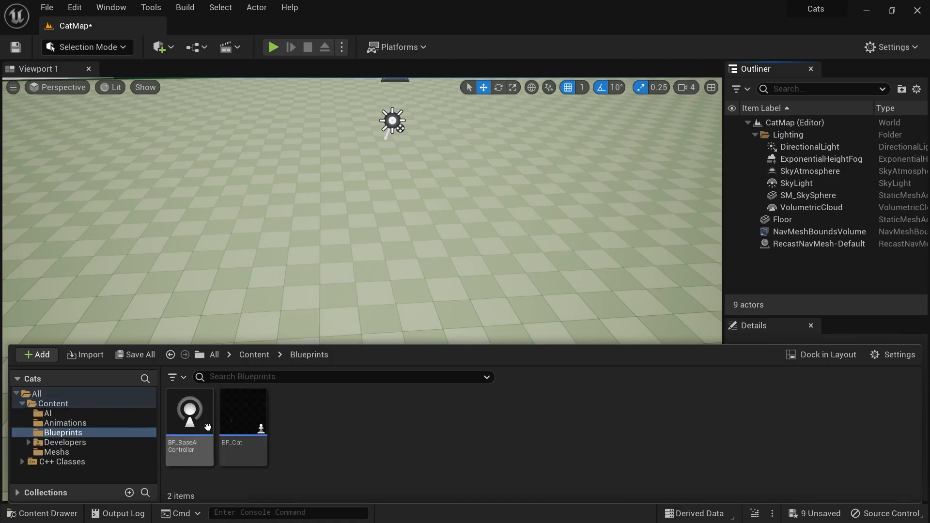
mouse_move(236, 426)
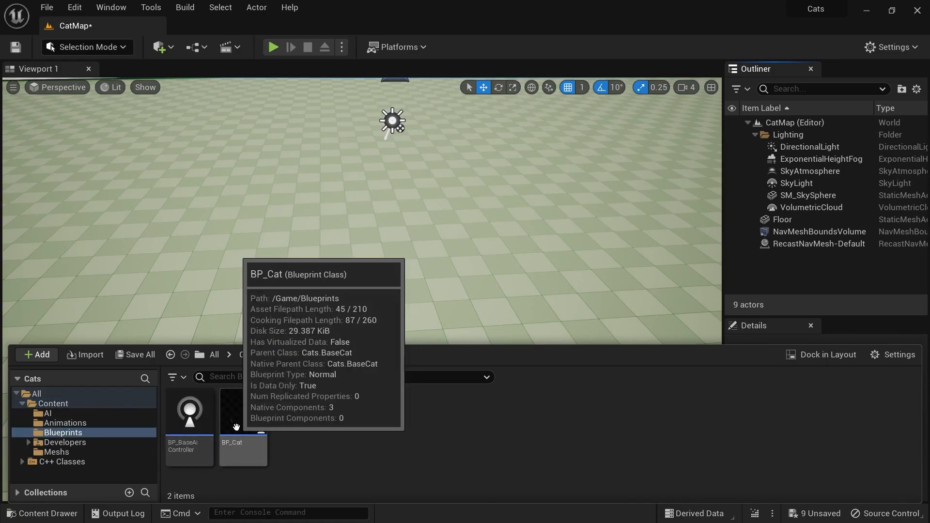
double_click(236, 427)
click(115, 136)
scroll(827, 327, down, 2)
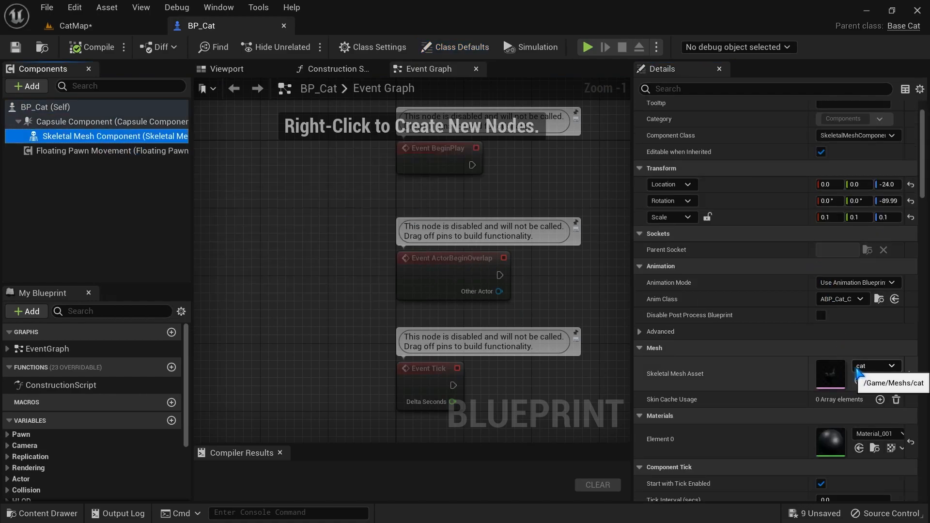
click(859, 372)
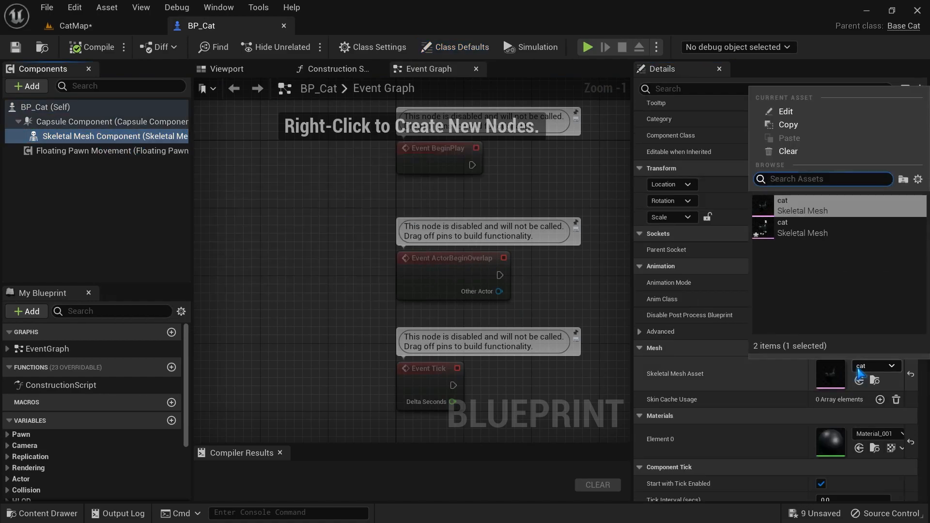
click(802, 228)
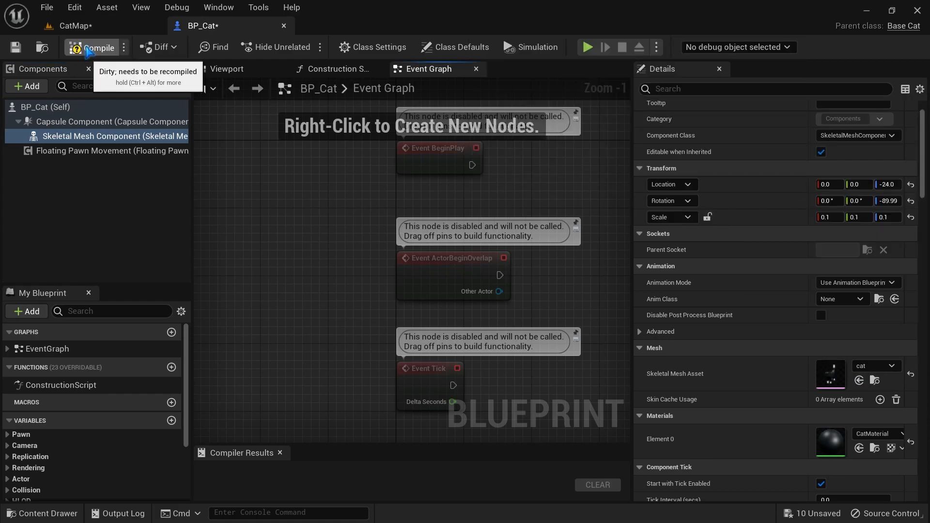
click(15, 47)
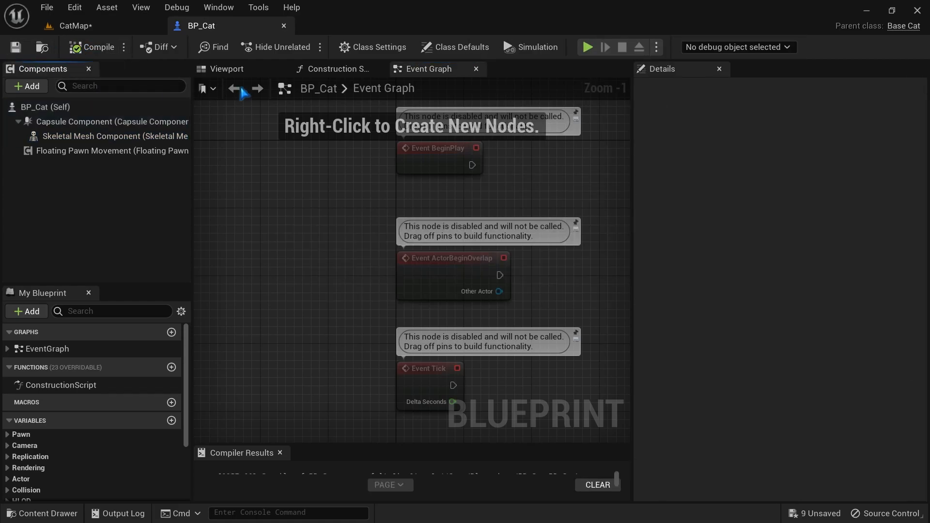
click(239, 71)
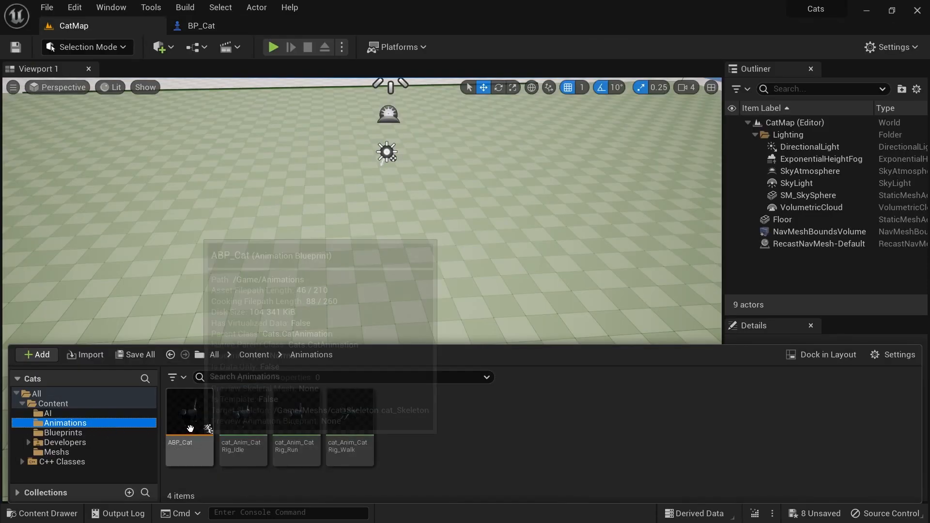
- Assign the newly imported cat skeleton to the ABP_Cat animation blueprint in the Animations folder
click(189, 422)
right_click(191, 427)
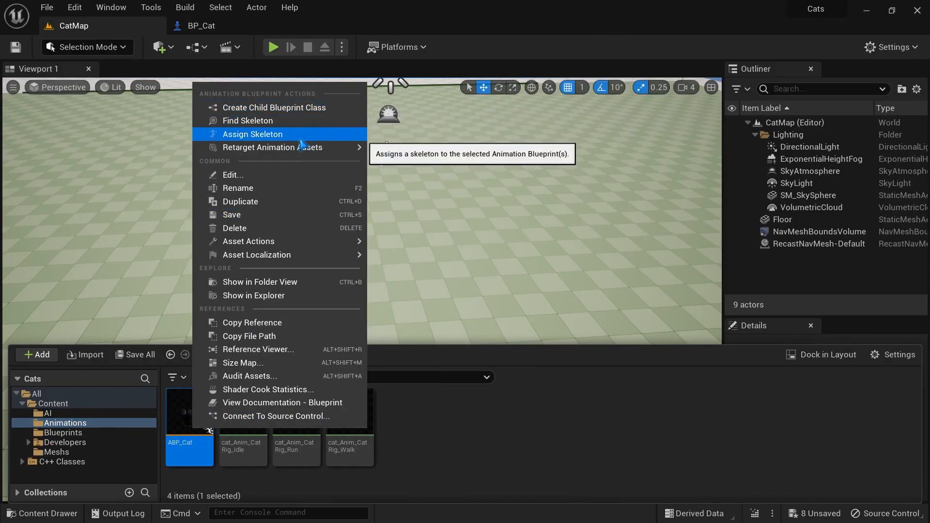
click(304, 135)
click(390, 164)
click(503, 446)
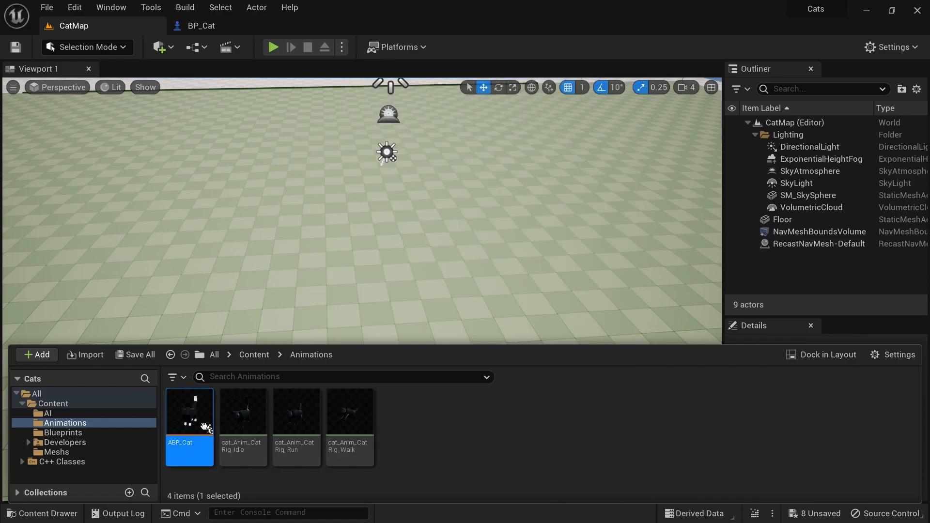
- In the Run state of ABP_Cat, replace the old sequence player with the imported cat_Anim_CatRig_Run connected to the output pose
mouse_move(201, 427)
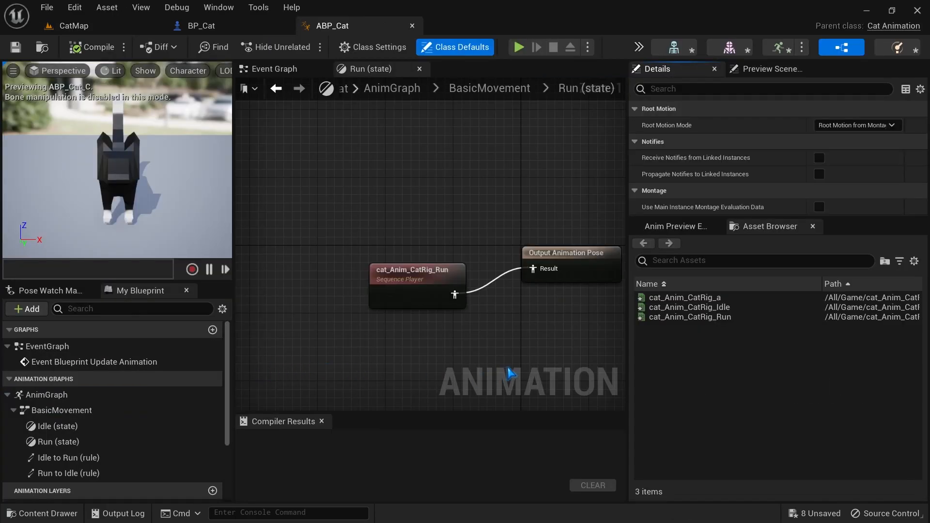
scroll(508, 369, down, 1)
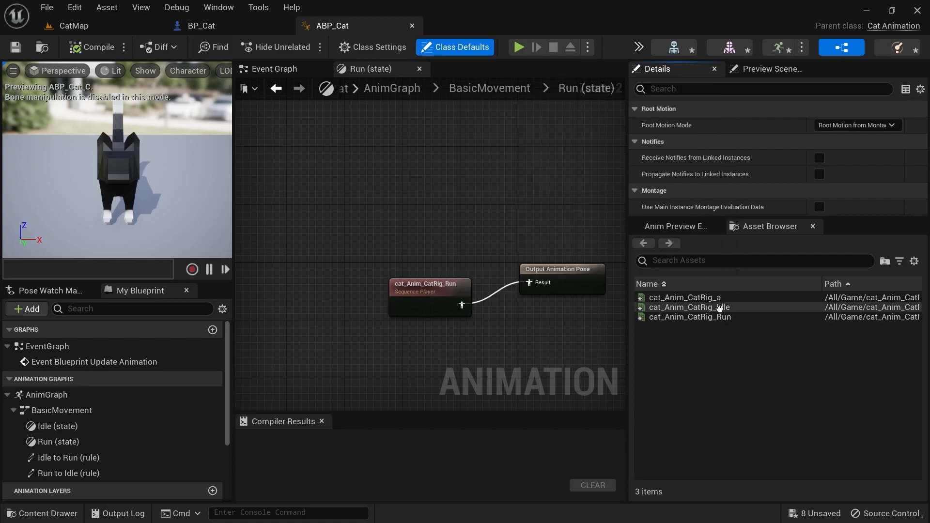
mouse_move(718, 298)
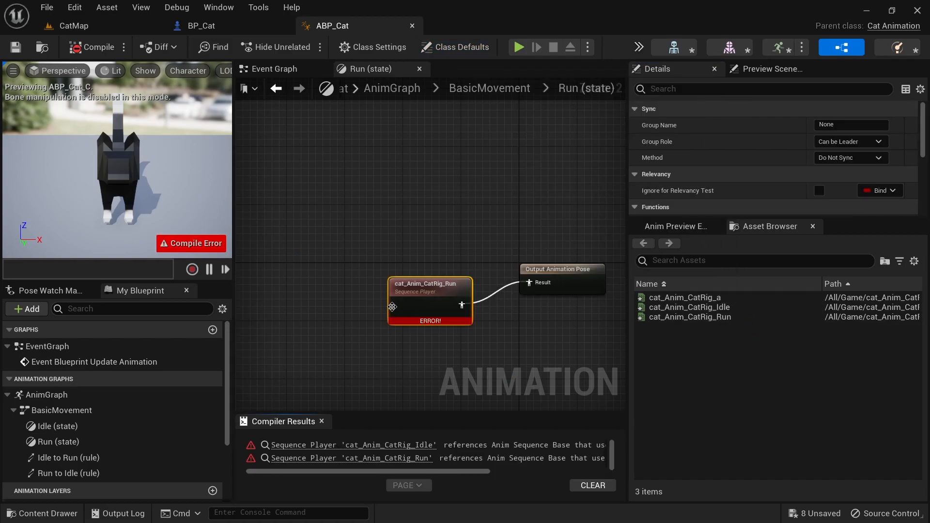
key(Delete)
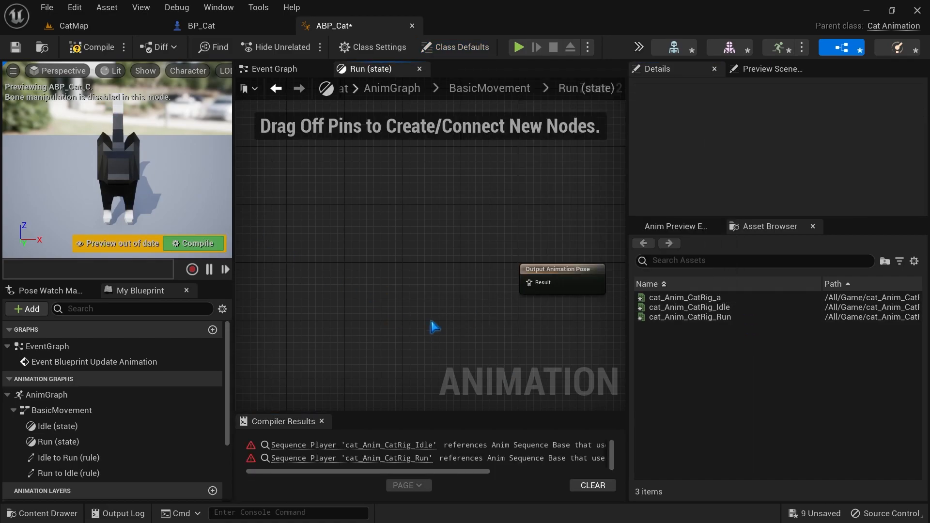
click(688, 308)
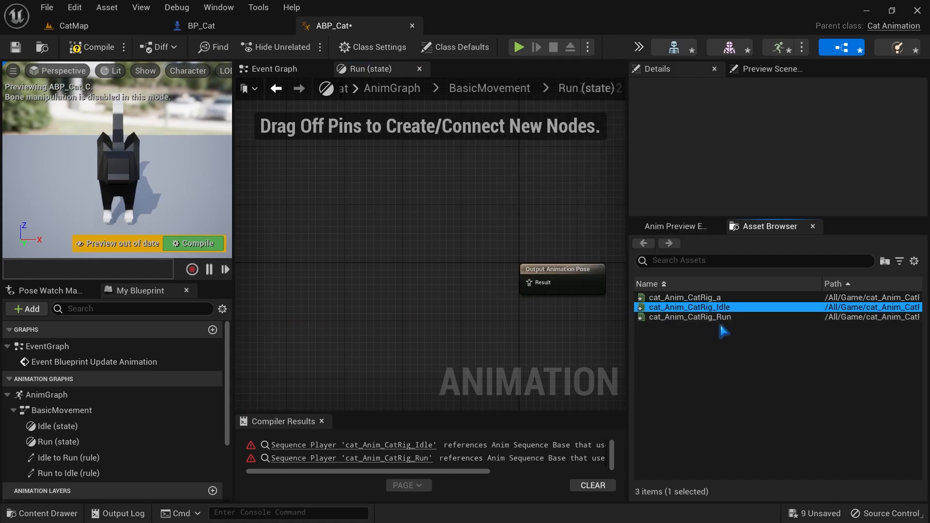
click(716, 329)
drag(704, 320, 347, 272)
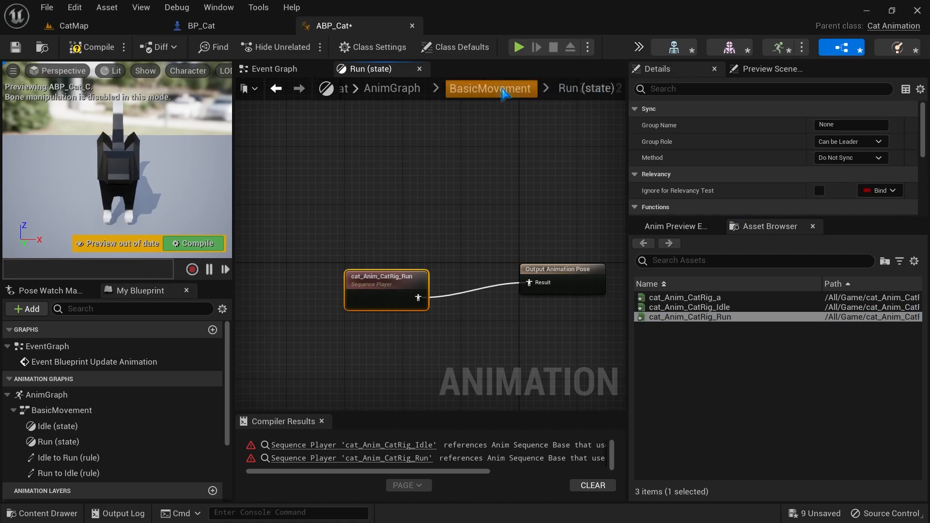
- In the Idle state of BasicMovement, replace the old player with the imported cat_Anim_CatRig_Idle connected to the output pose, and compile ABP_Cat
click(526, 89)
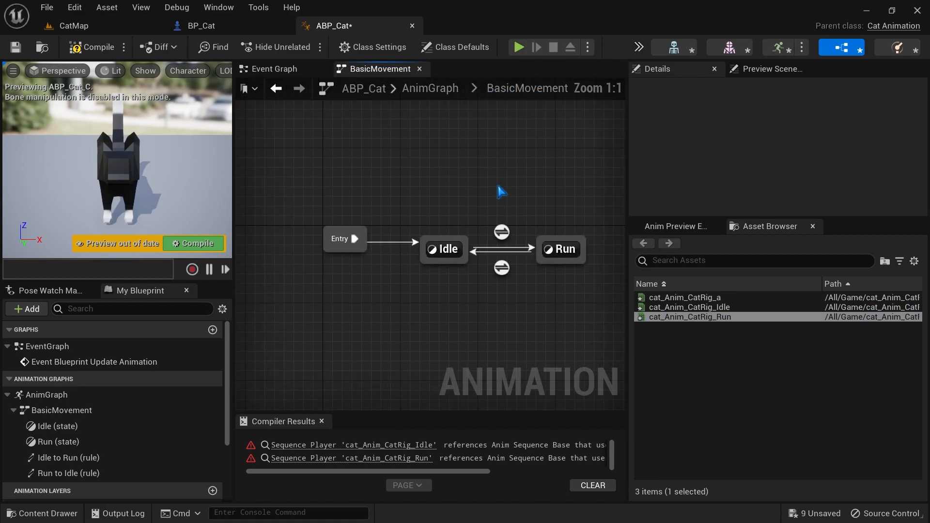
double_click(444, 251)
click(451, 252)
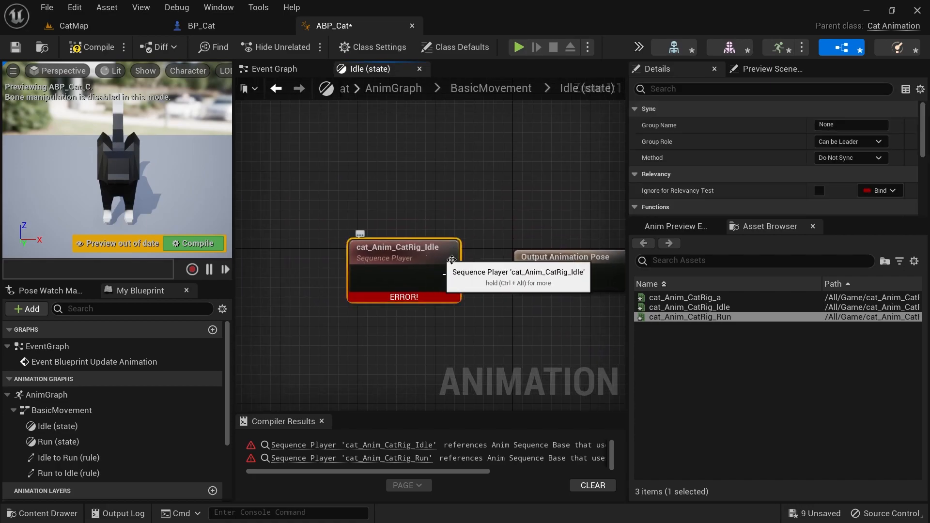
key(Delete)
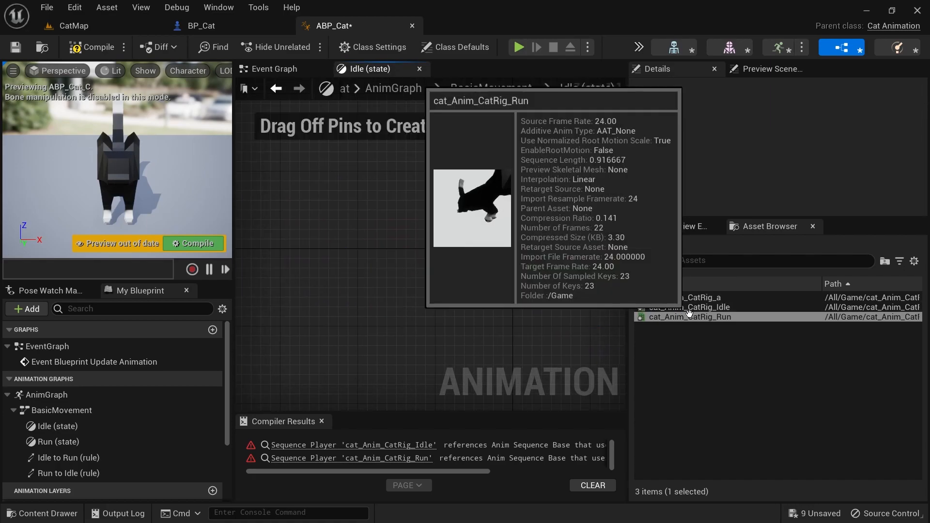
drag(691, 307, 342, 262)
drag(438, 295, 526, 276)
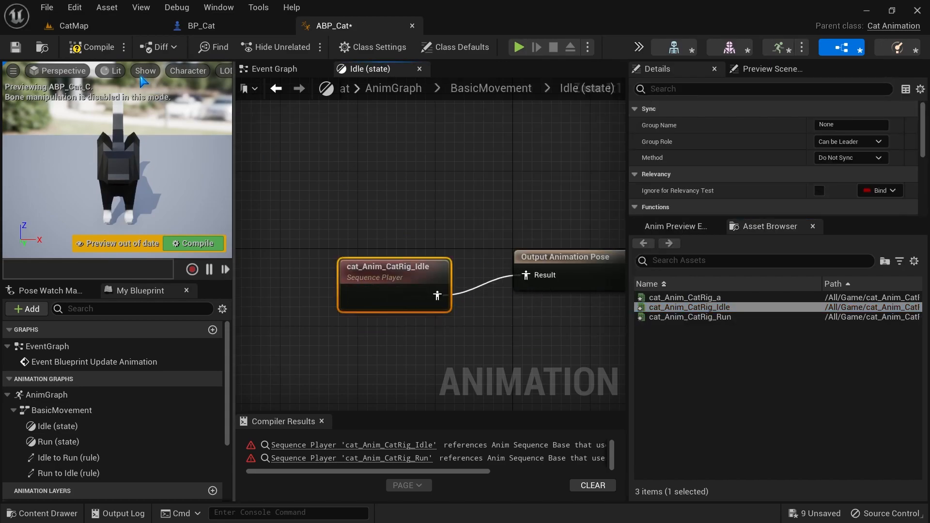
click(86, 48)
- Open BP_Cat from the Blueprints folder and set its Skeletal Mesh Component's Anim Class to ABP_Cat
click(73, 26)
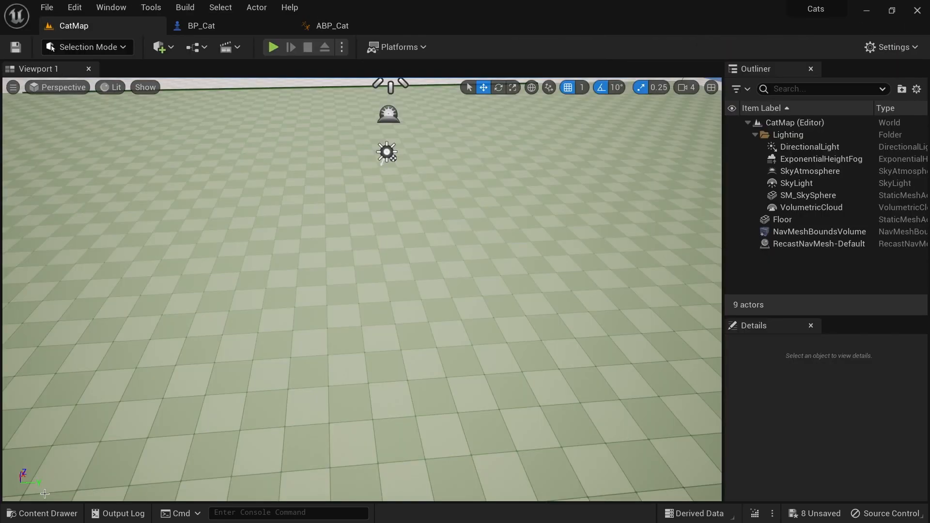
click(43, 514)
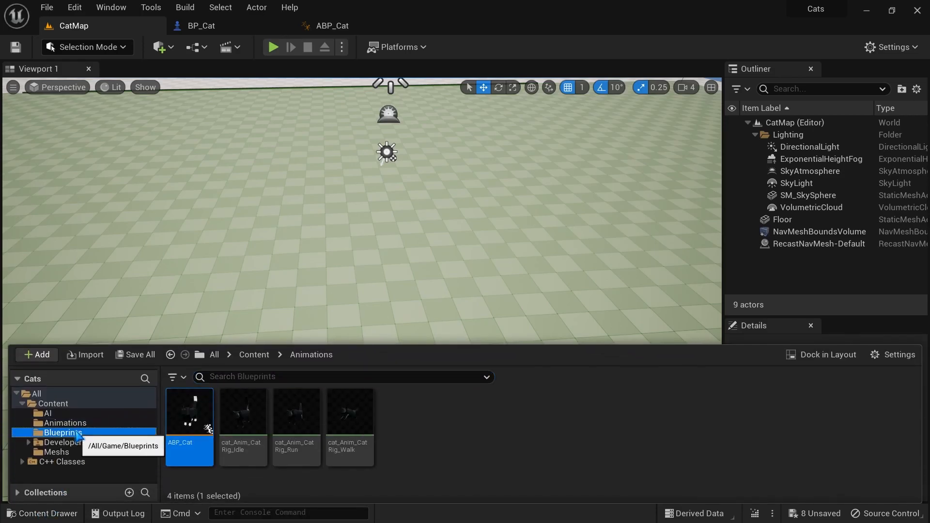
click(78, 433)
double_click(251, 433)
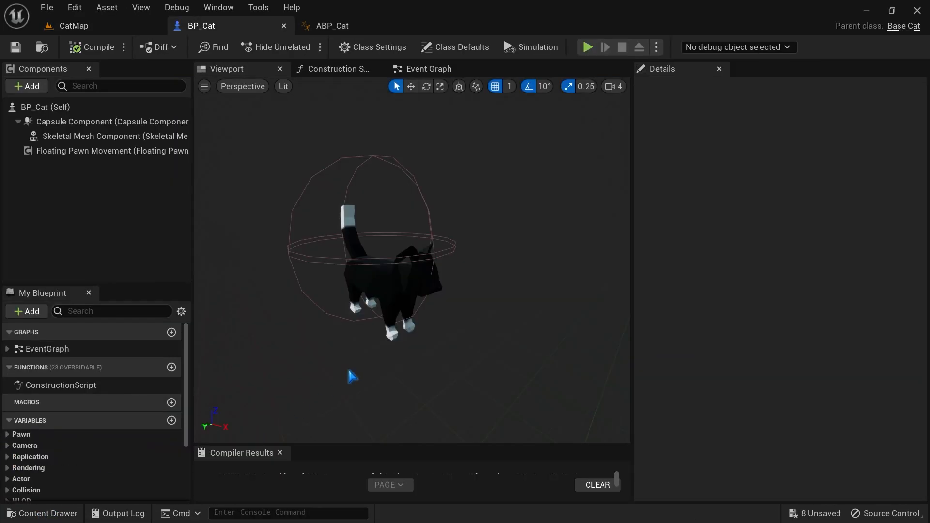
click(111, 136)
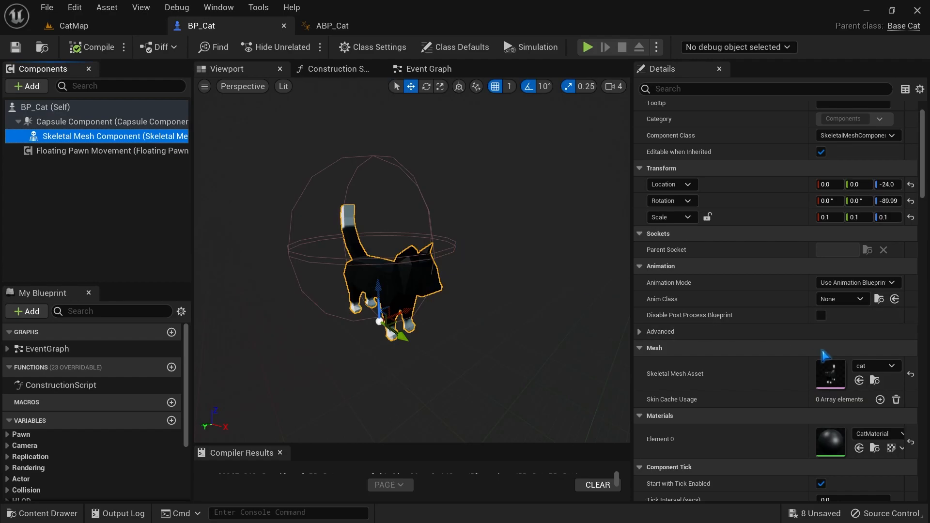
click(869, 281)
click(869, 285)
click(837, 300)
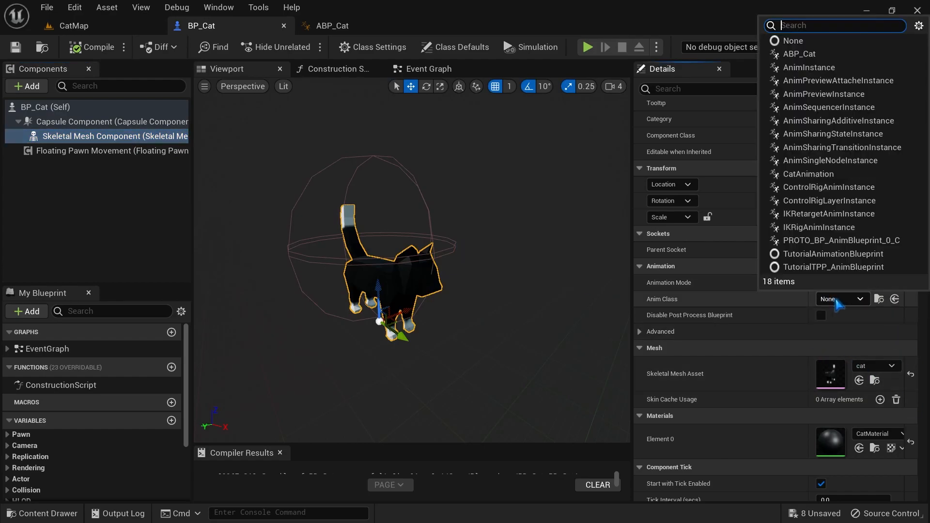
click(799, 54)
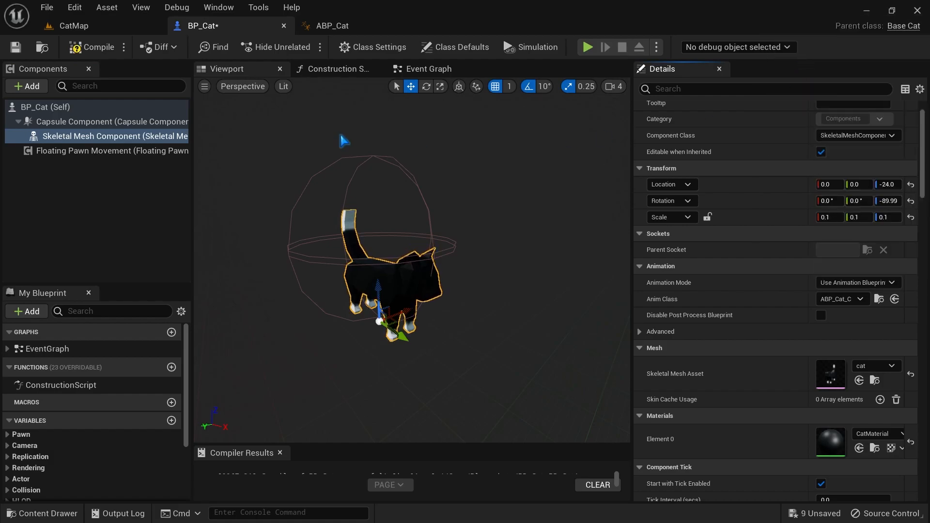
- Compile BP_Cat, play-test the level to watch the cats move, and stop the session
click(95, 47)
click(587, 47)
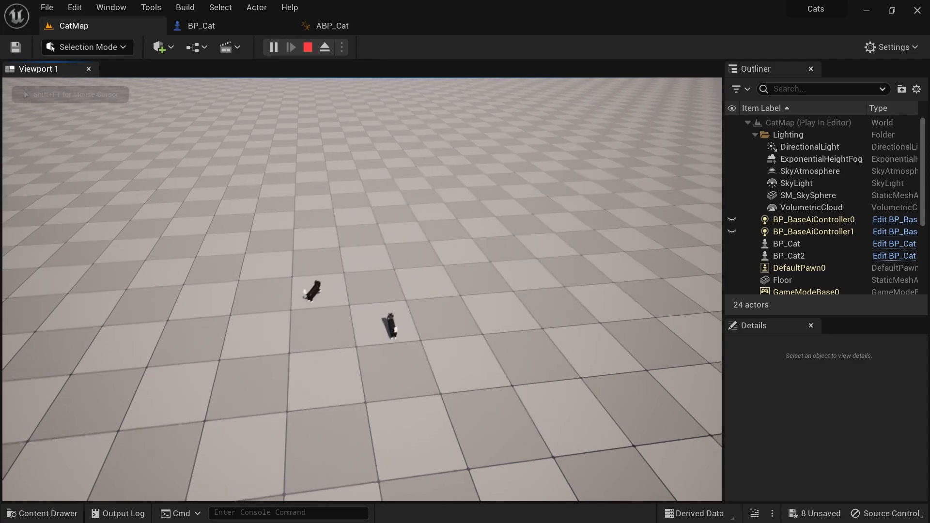
key(Escape)
- In the Run state of ABP_Cat, enable Loop Animation on the cat_Anim_CatRig_Run sequence player
click(330, 31)
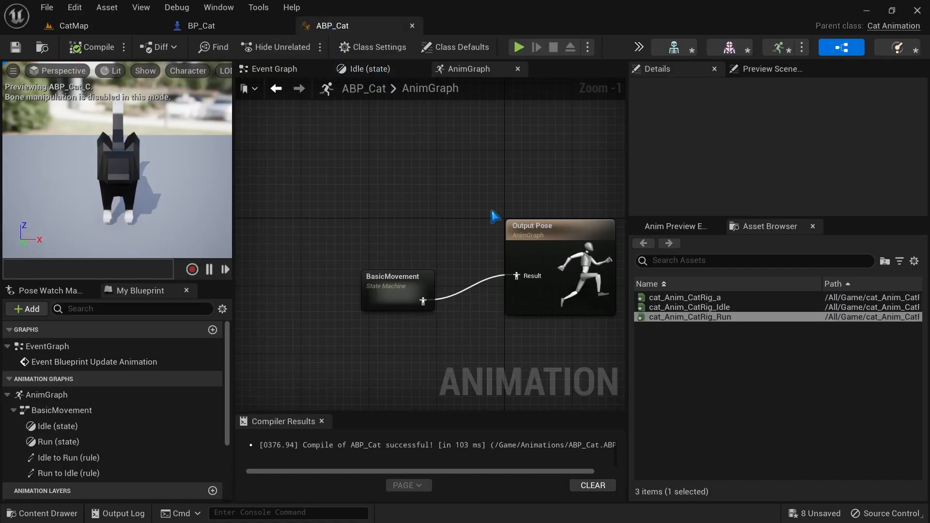
scroll(487, 237, down, 1)
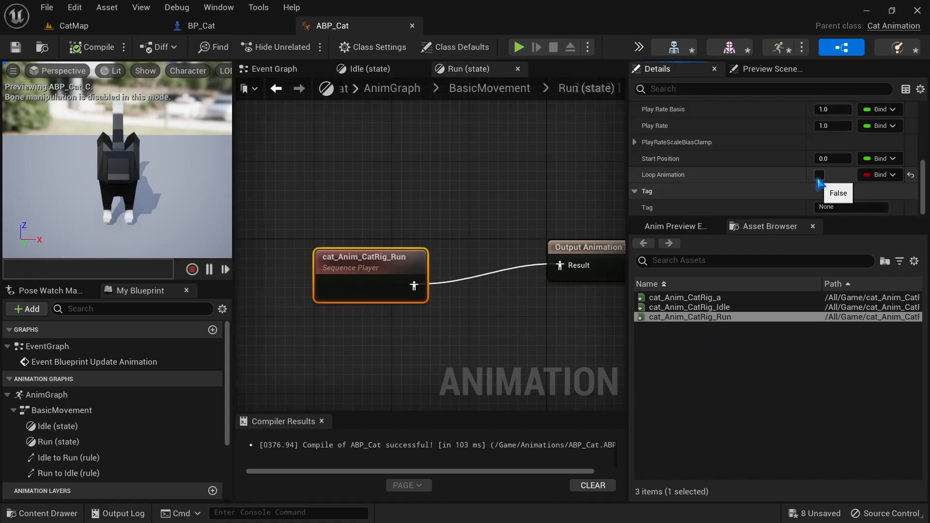
click(819, 175)
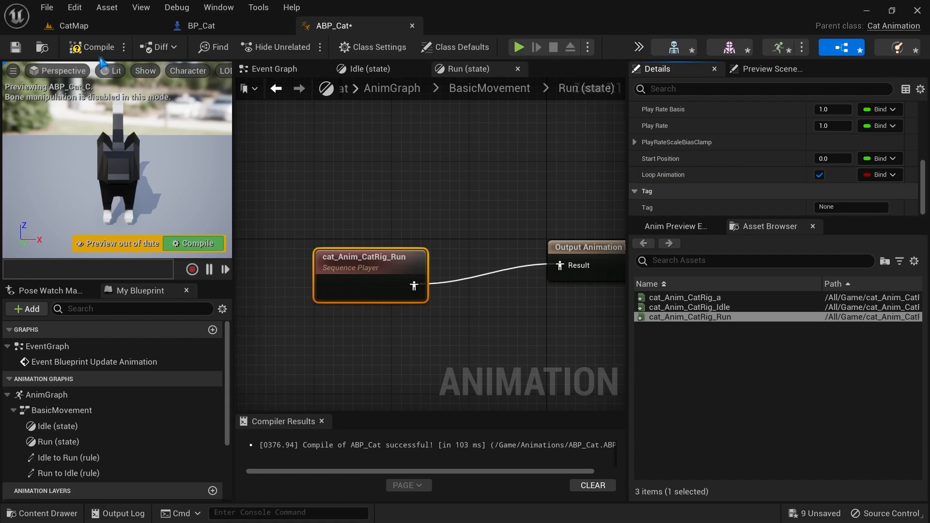
- Compile ABP_Cat and start another play test in CatMap to check the looping run animation
click(93, 47)
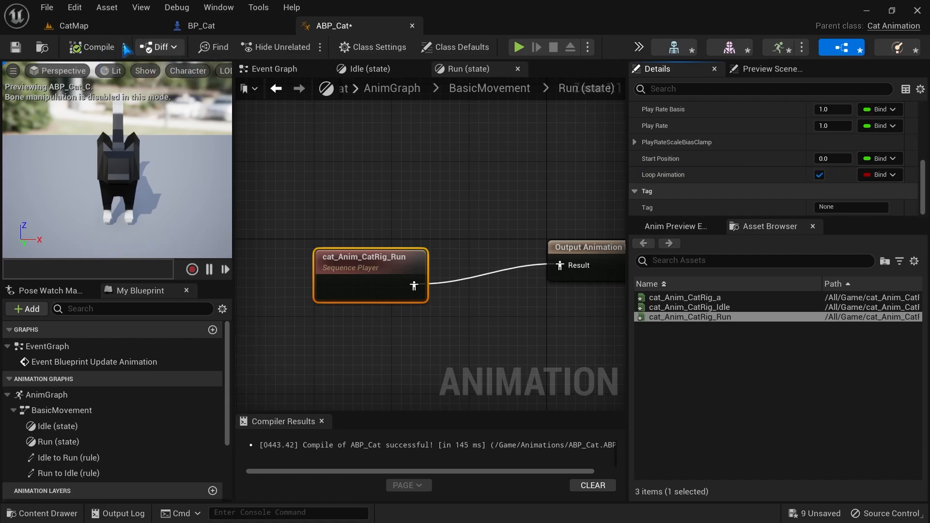
click(91, 32)
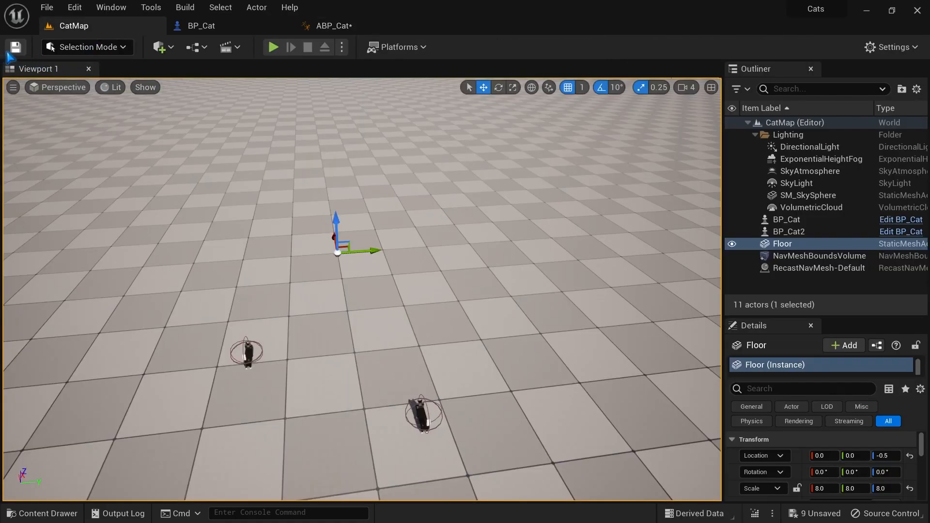
click(274, 47)
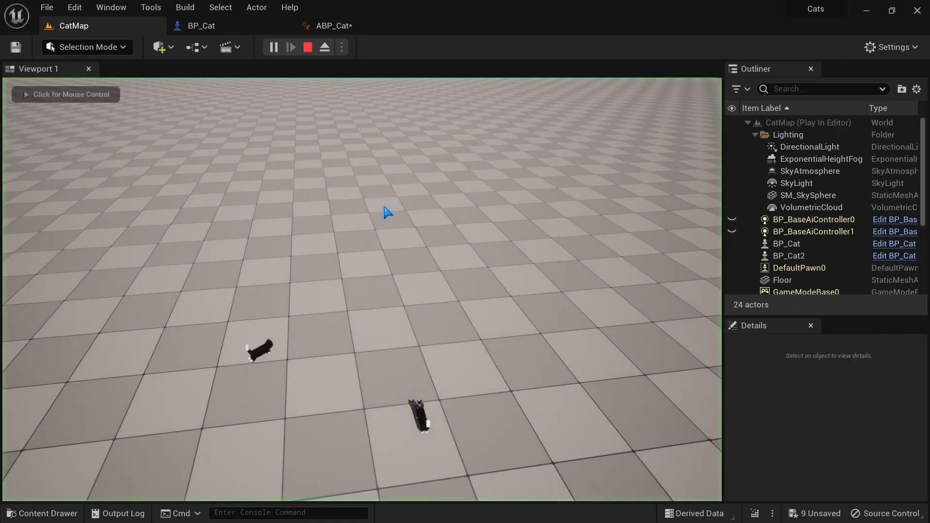